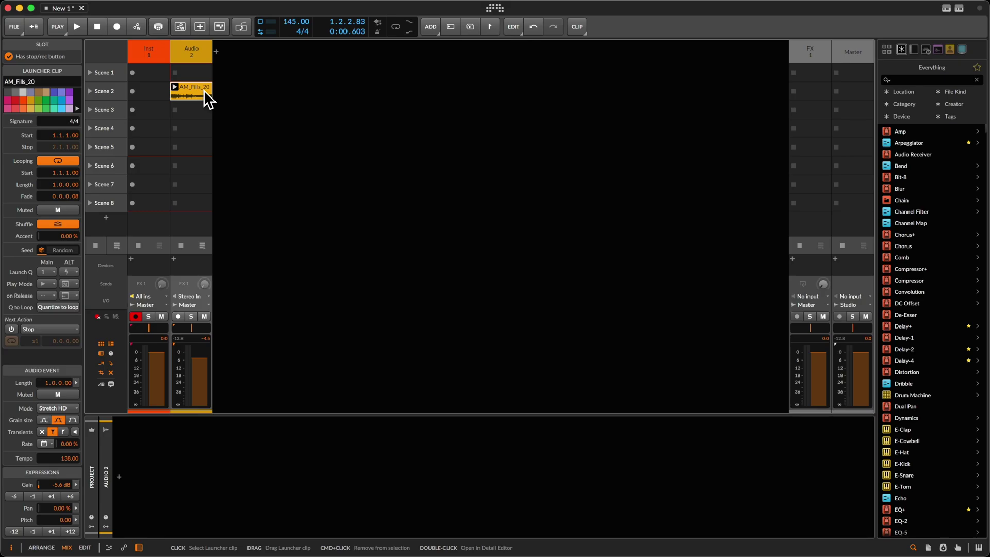
# - Play the AM_Fills_20 clip on the Audio 2 track and stop playback
pyautogui.click(176, 87)
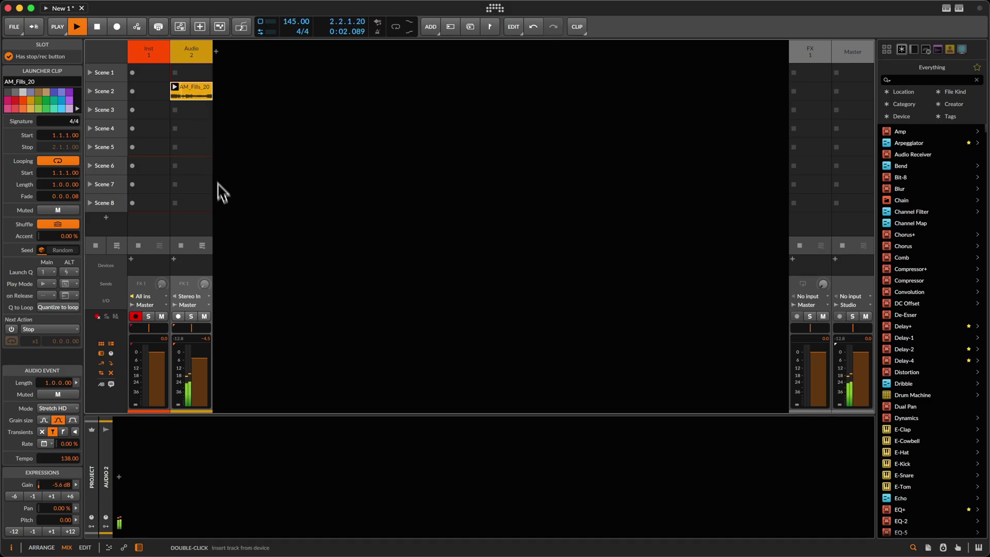
pyautogui.press('space')
# - Insert an FX Grid device on the Audio 2 track and open its patch editor
pyautogui.doubleClick(249, 449)
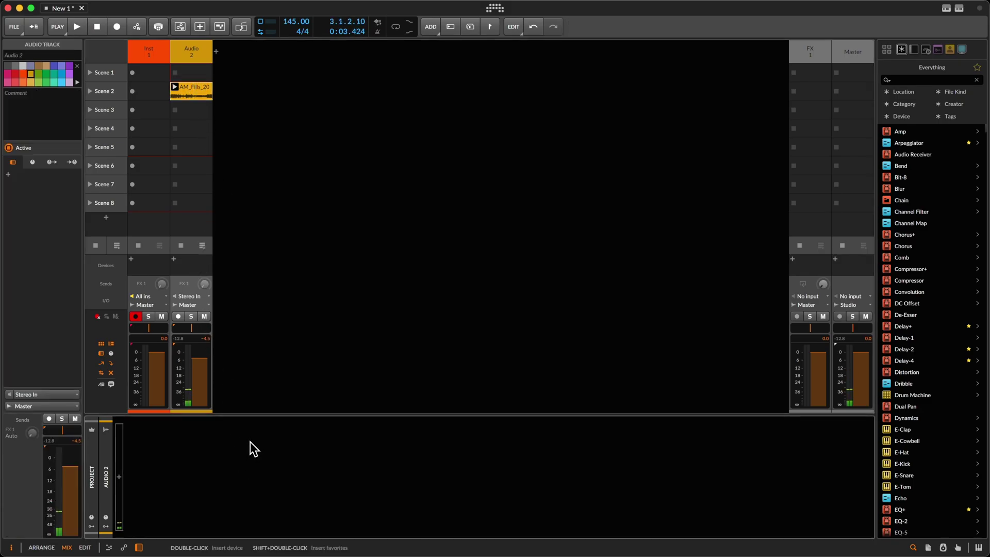
pyautogui.write('gri')
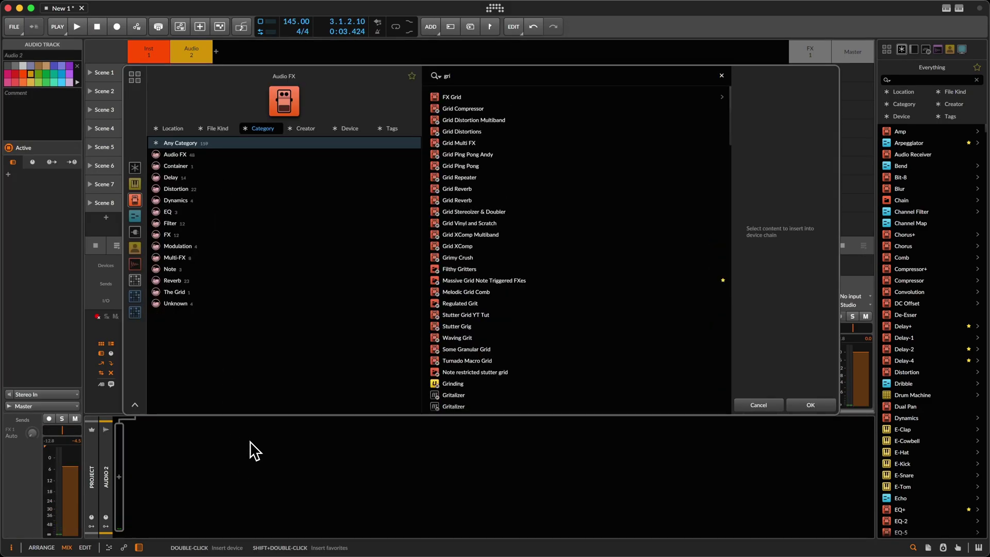
pyautogui.press('Return')
pyautogui.click(223, 464)
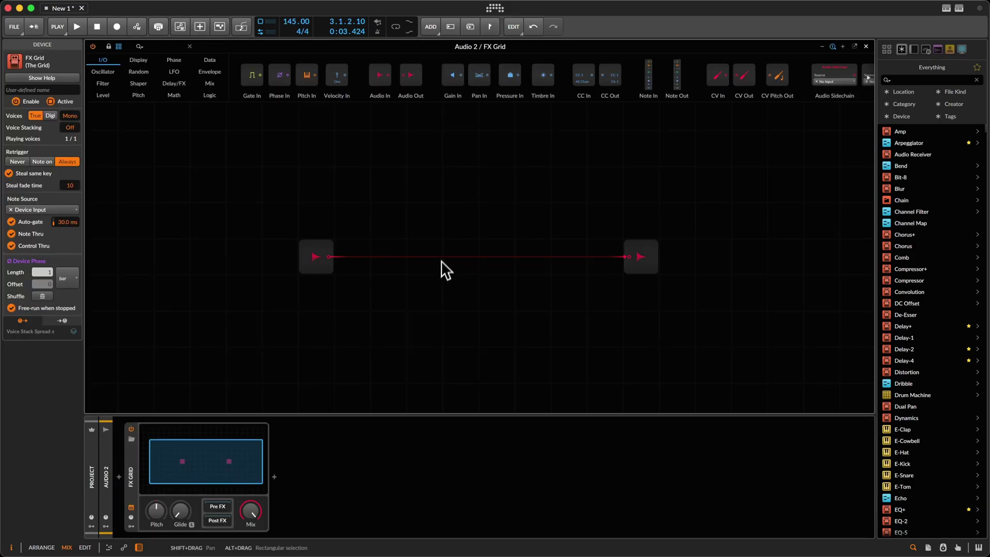
pyautogui.scroll(1, 443, 252)
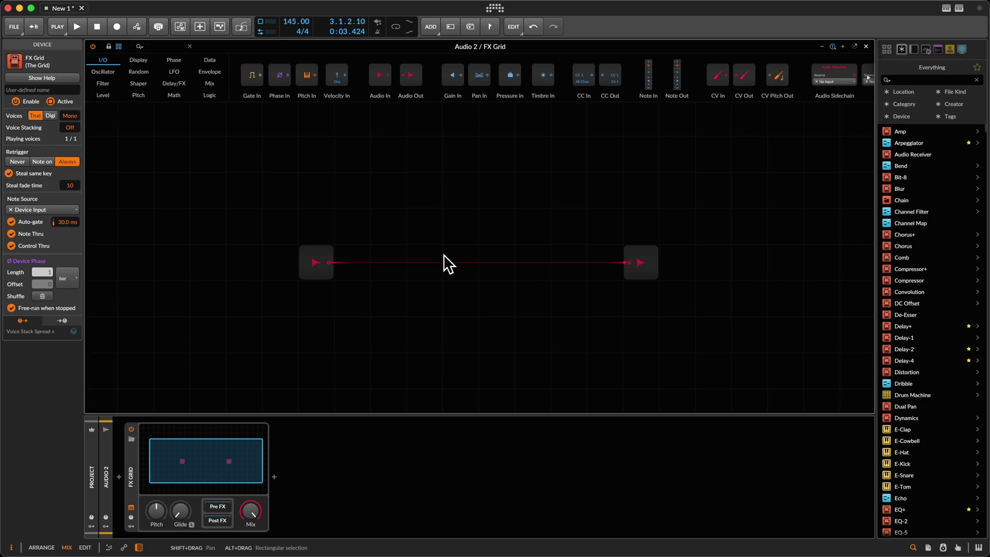
# - Add a Long Delay module above the audio cable, set its multiplier to 2, and feed its output back into its input
pyautogui.click(191, 82)
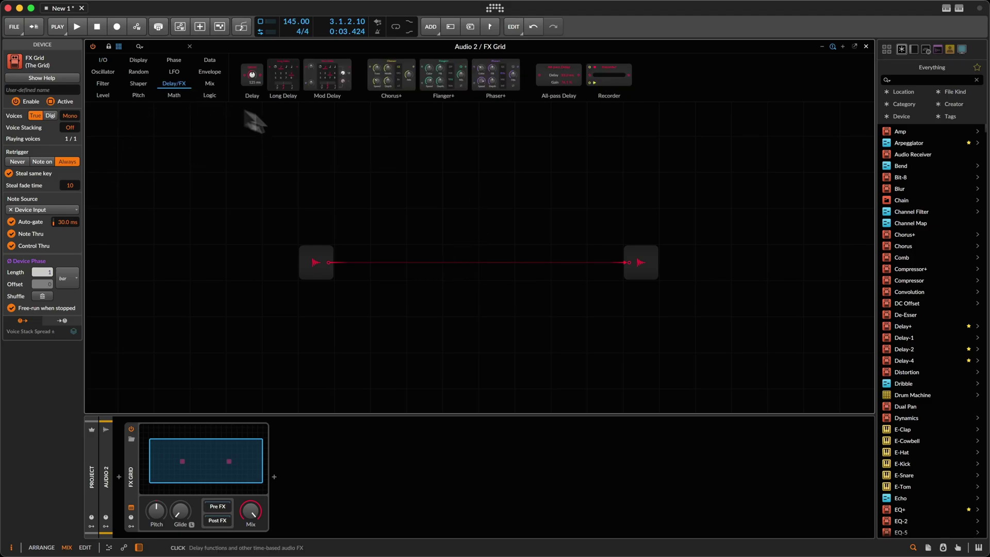
pyautogui.moveTo(287, 61); pyautogui.dragTo(408, 178)
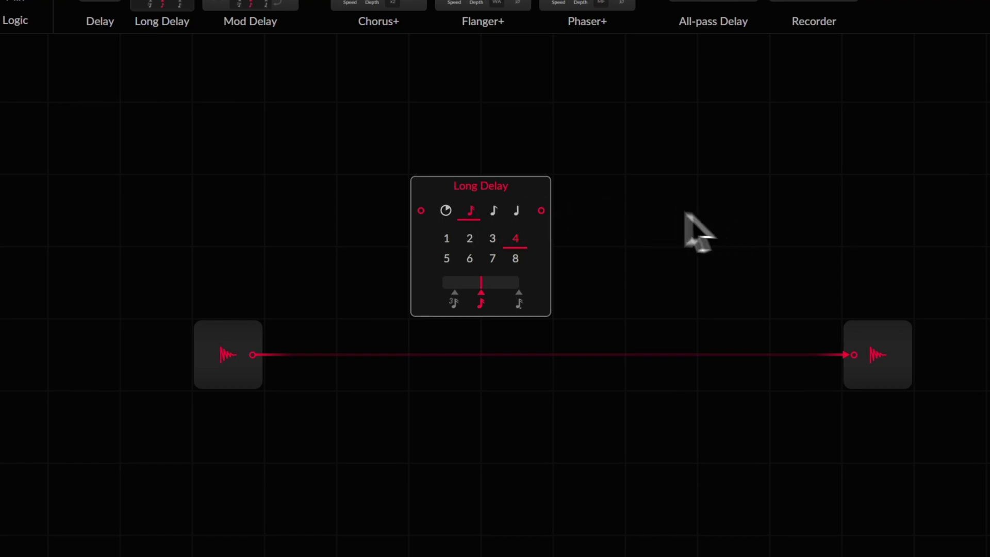
pyautogui.click(485, 240)
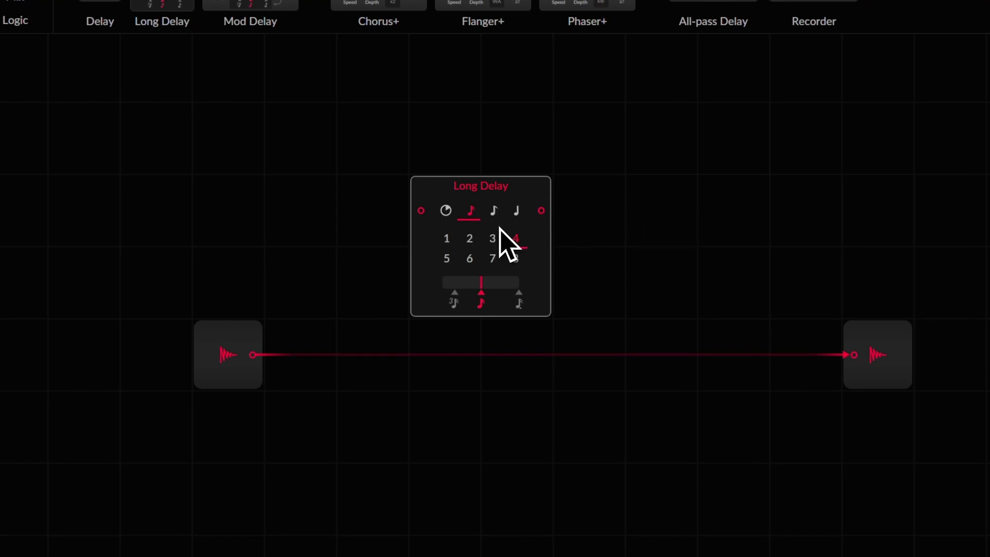
pyautogui.click(471, 240)
pyautogui.moveTo(540, 210); pyautogui.dragTo(423, 207)
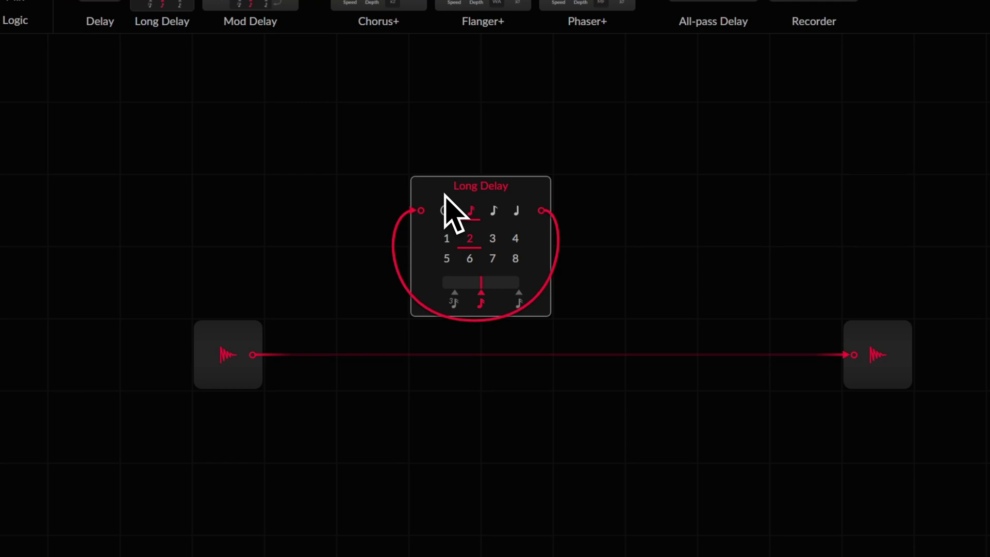
# - Try Long Delay at multiplier 1 with minimum offset and at 108 ms in free time mode, and delete the module
pyautogui.click(453, 241)
pyautogui.moveTo(483, 279); pyautogui.dragTo(446, 280)
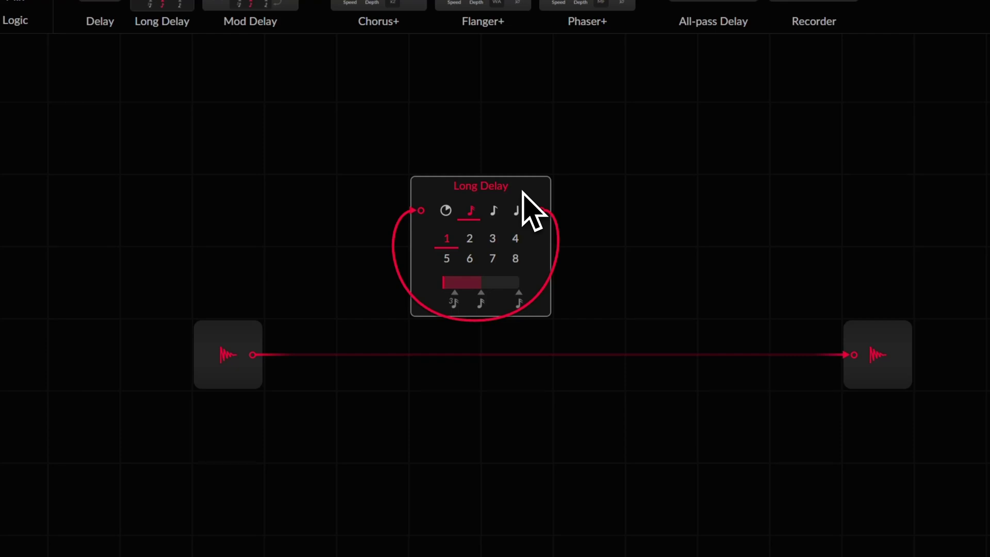
pyautogui.click(451, 215)
pyautogui.moveTo(503, 287); pyautogui.dragTo(476, 265)
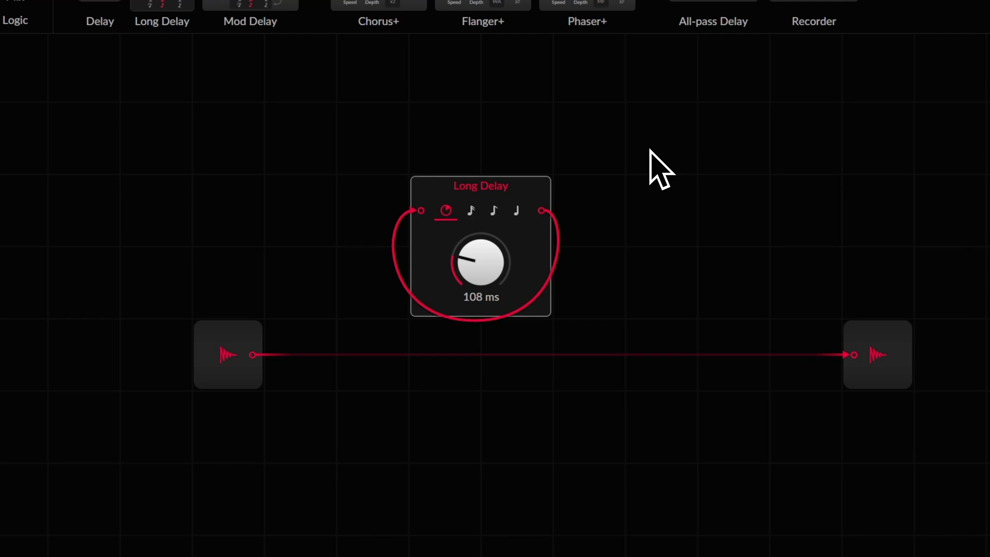
pyautogui.press('BackSpace')
# - Add a Recorder module above the audio cable and view its help page on the inputs and outputs
pyautogui.moveTo(791, 18); pyautogui.dragTo(516, 235)
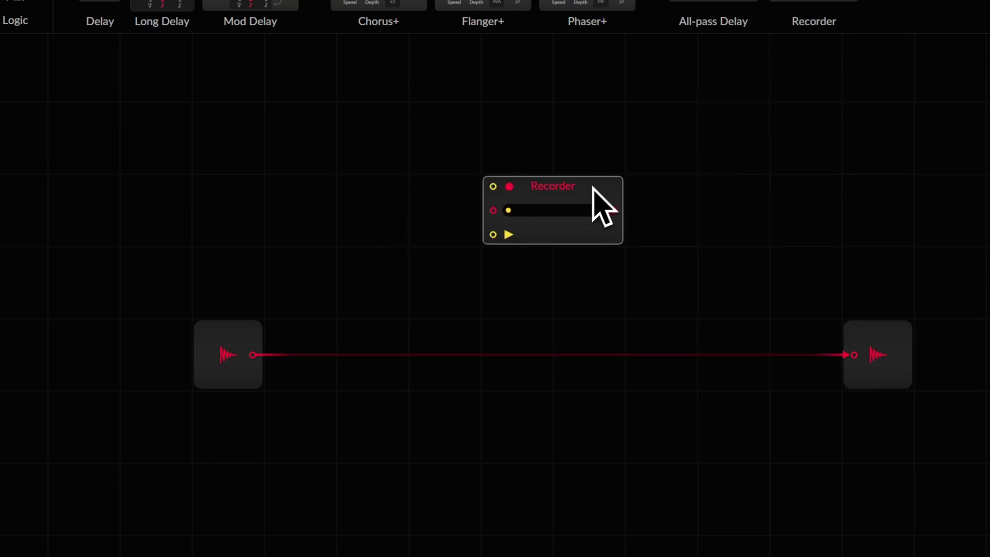
pyautogui.scroll(1, 593, 187)
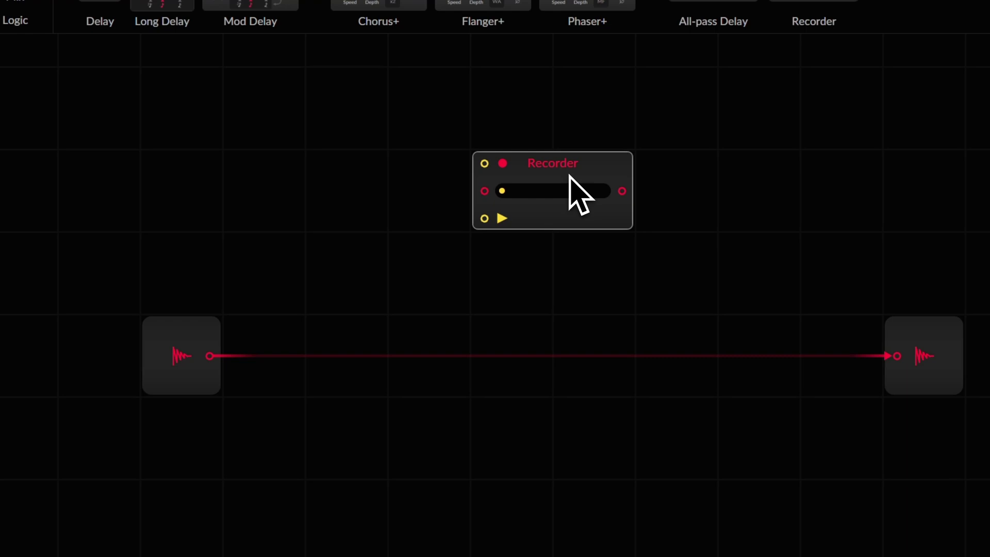
pyautogui.press('F1')
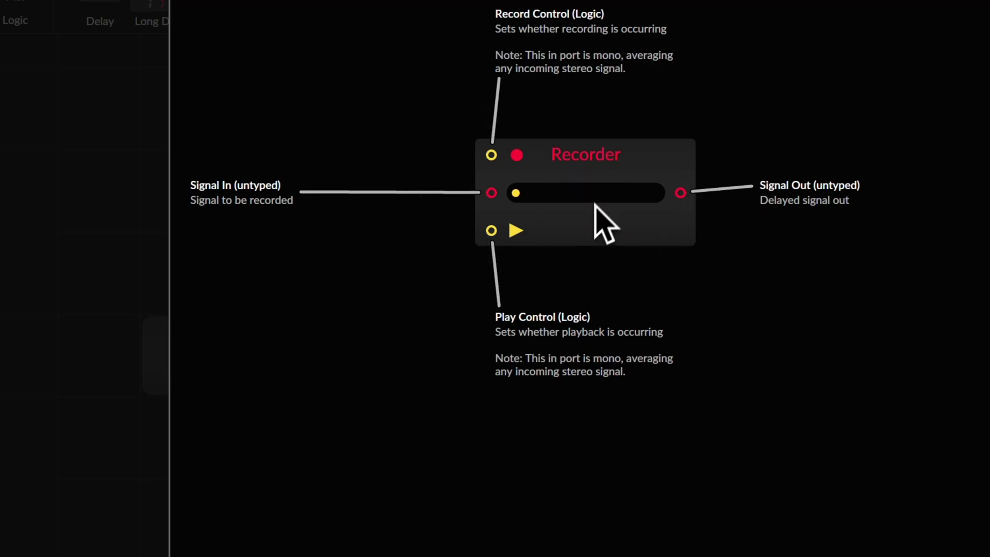
pyautogui.click(982, 3)
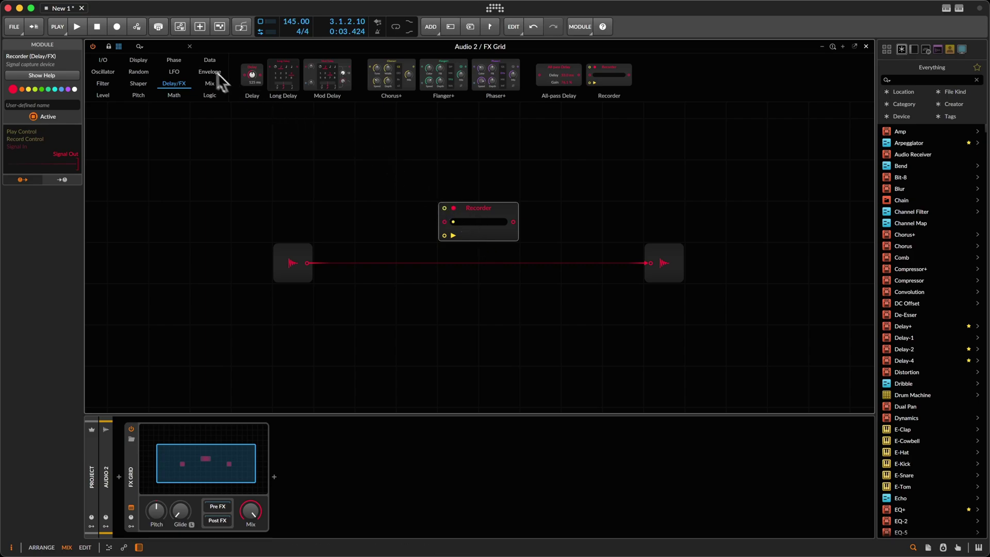
# - Add a Gates module above the audio input module, on the input side of Recorder
pyautogui.click(210, 61)
pyautogui.moveTo(276, 76); pyautogui.dragTo(293, 242)
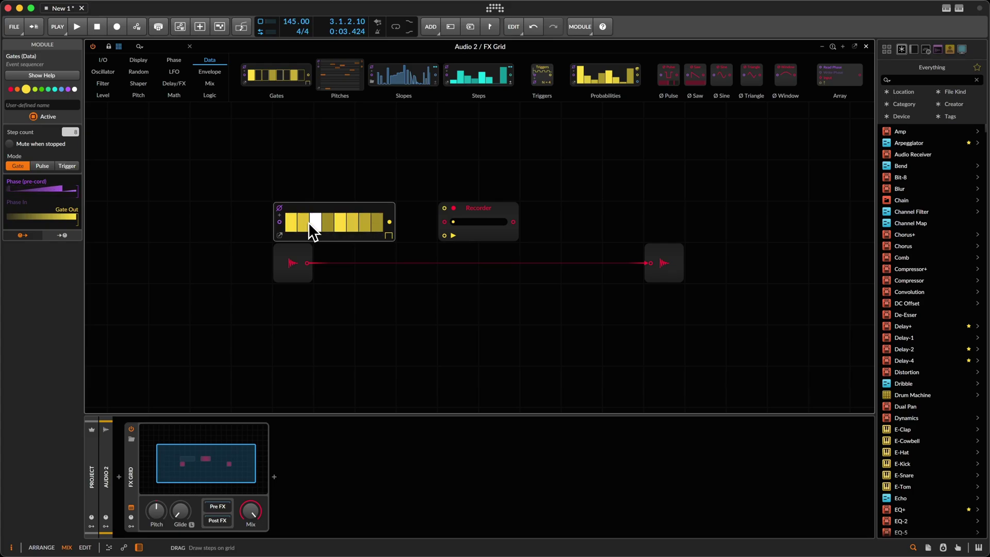
# - Add an Oscilloscope above Recorder and connect the Gates output to its second signal input
pyautogui.rightClick(505, 127)
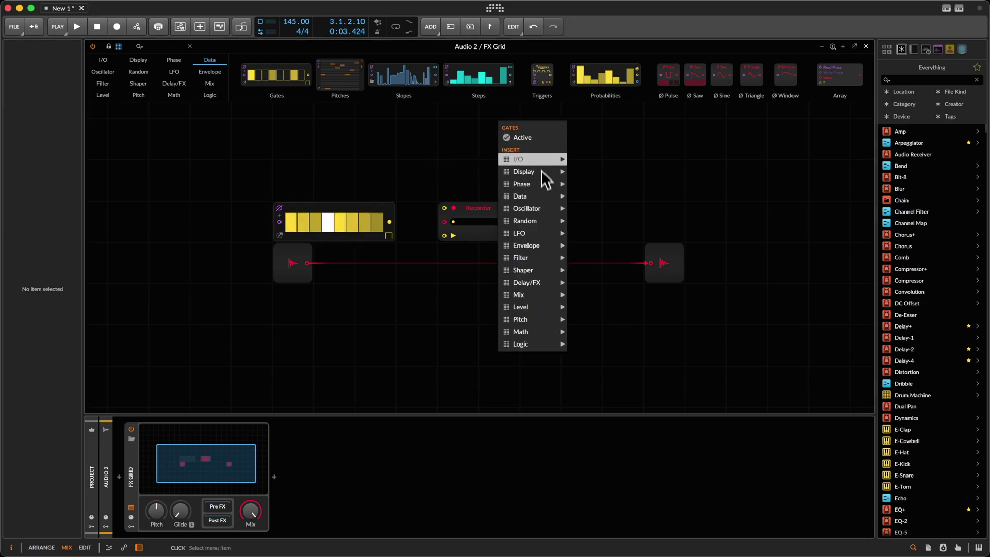
pyautogui.moveTo(542, 172)
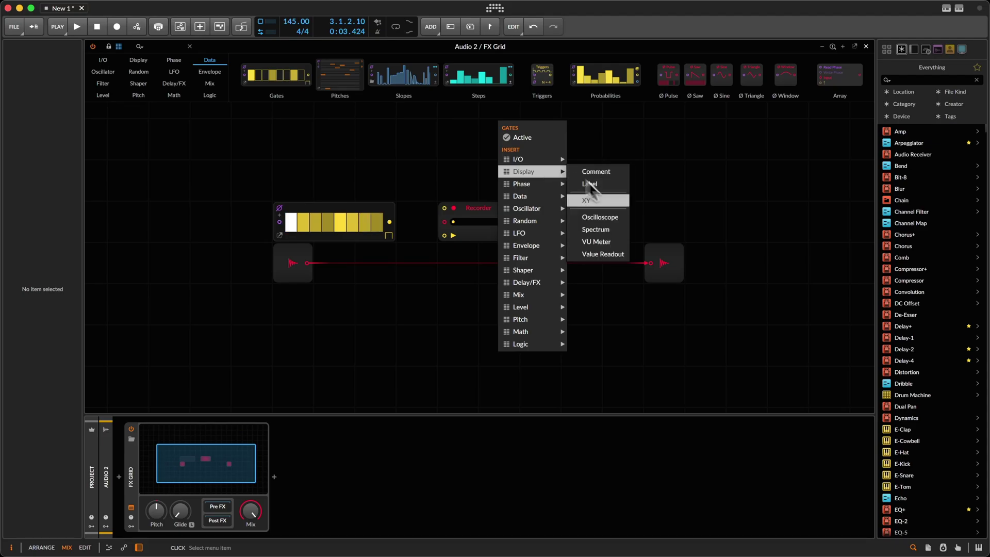
pyautogui.click(605, 216)
pyautogui.moveTo(567, 208); pyautogui.dragTo(645, 206)
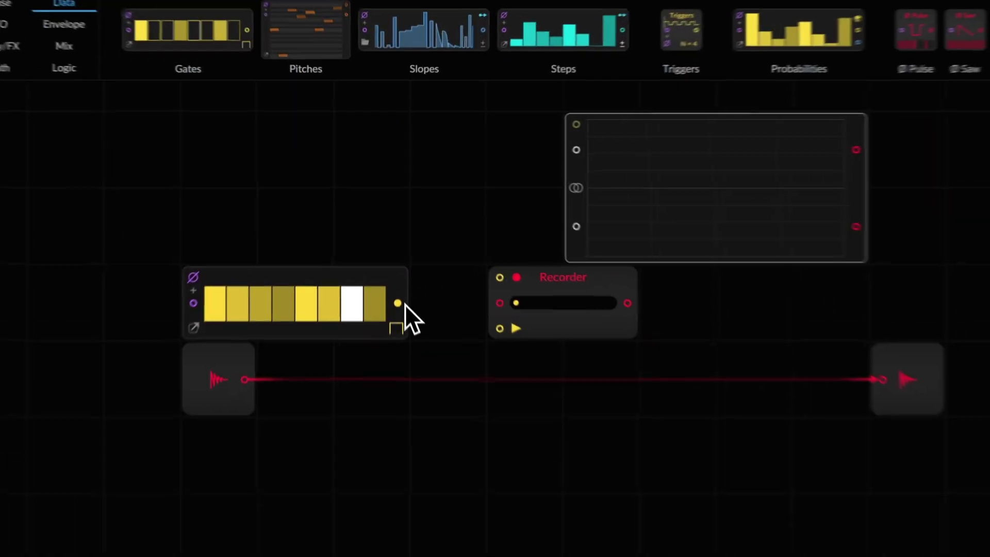
pyautogui.moveTo(398, 303); pyautogui.dragTo(576, 227)
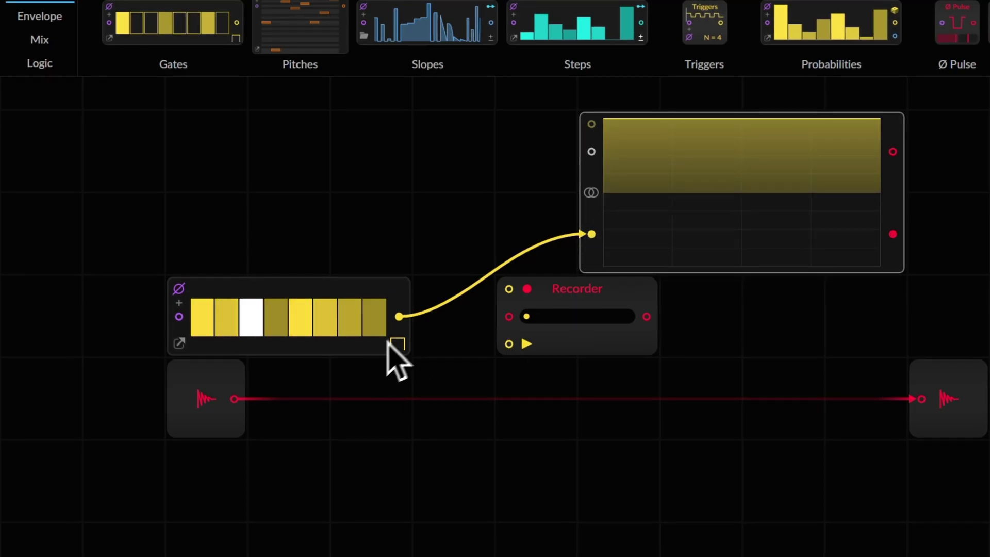
# - Connect the Gates output to Recorder's record control, try Pulse mode on Gates, and set it to Trigger mode
pyautogui.moveTo(399, 316)
pyautogui.mouseDown()
pyautogui.moveTo(509, 289)
pyautogui.moveTo(557, 317)
pyautogui.moveTo(651, 333)
pyautogui.mouseUp()
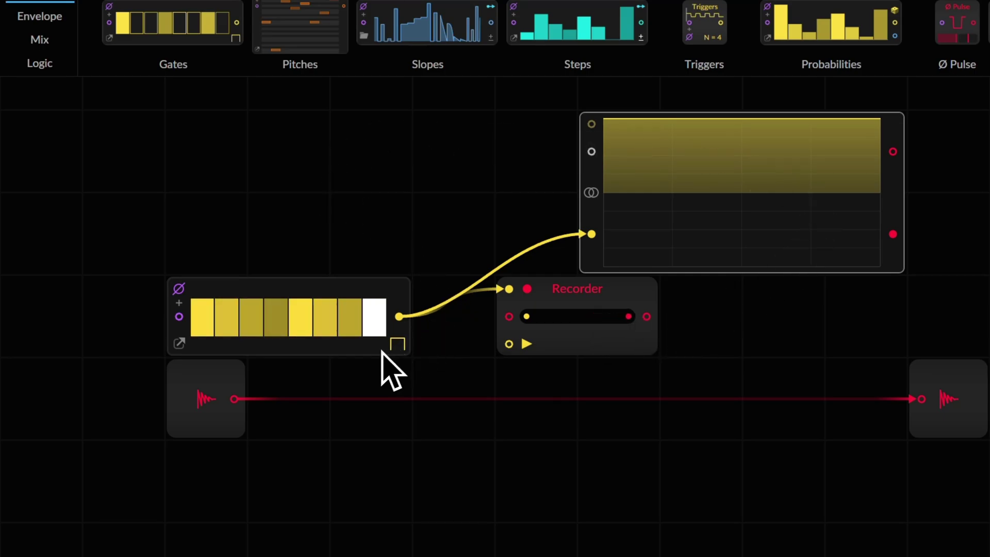
pyautogui.click(397, 344)
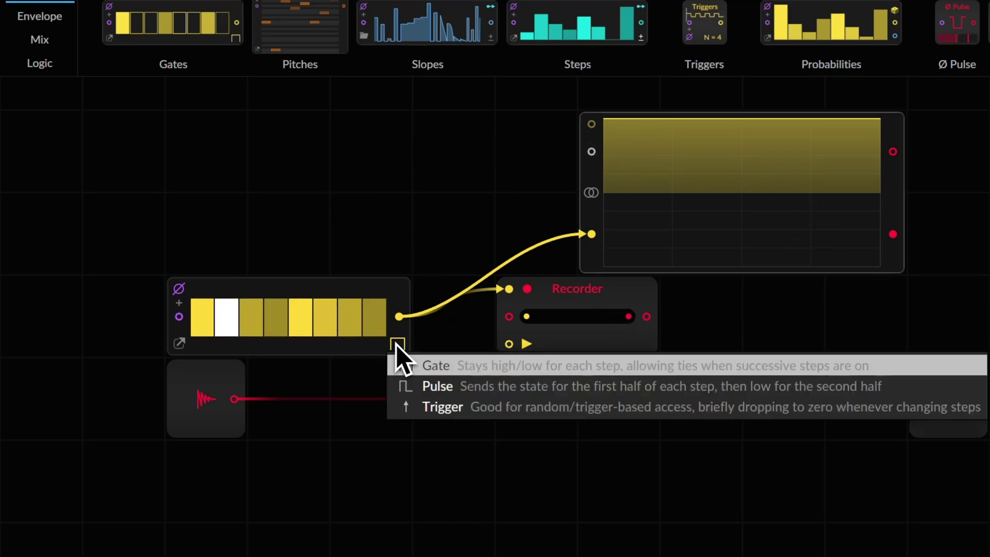
pyautogui.click(436, 388)
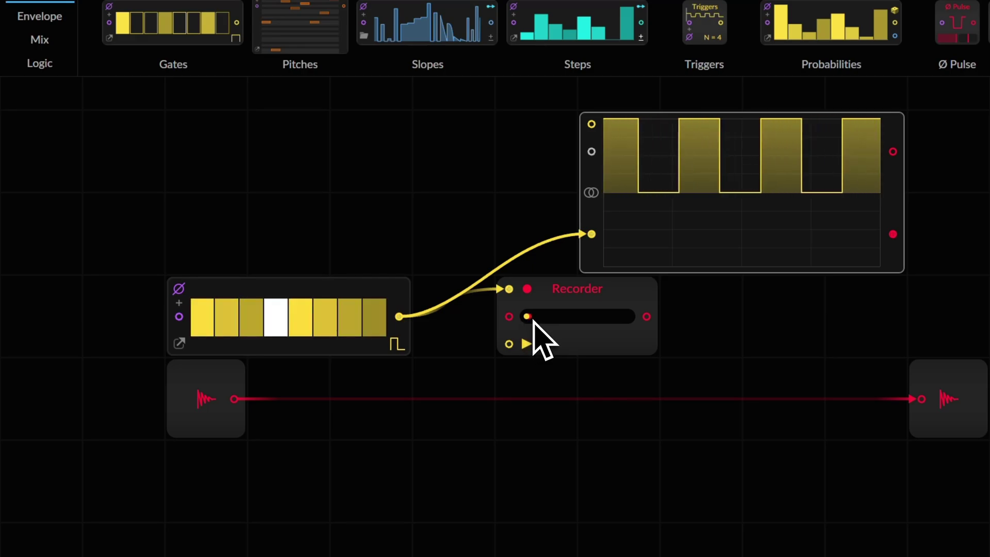
pyautogui.click(397, 344)
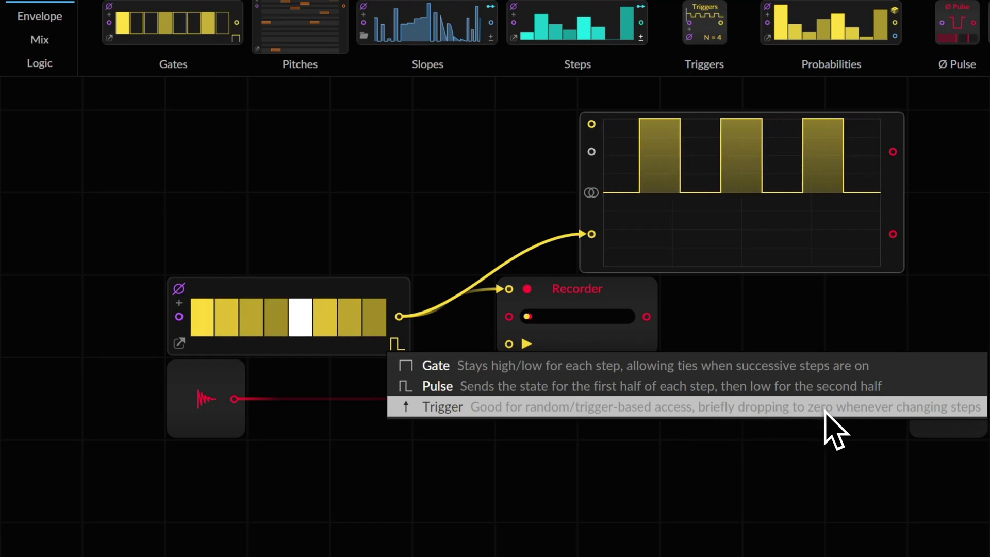
pyautogui.click(964, 406)
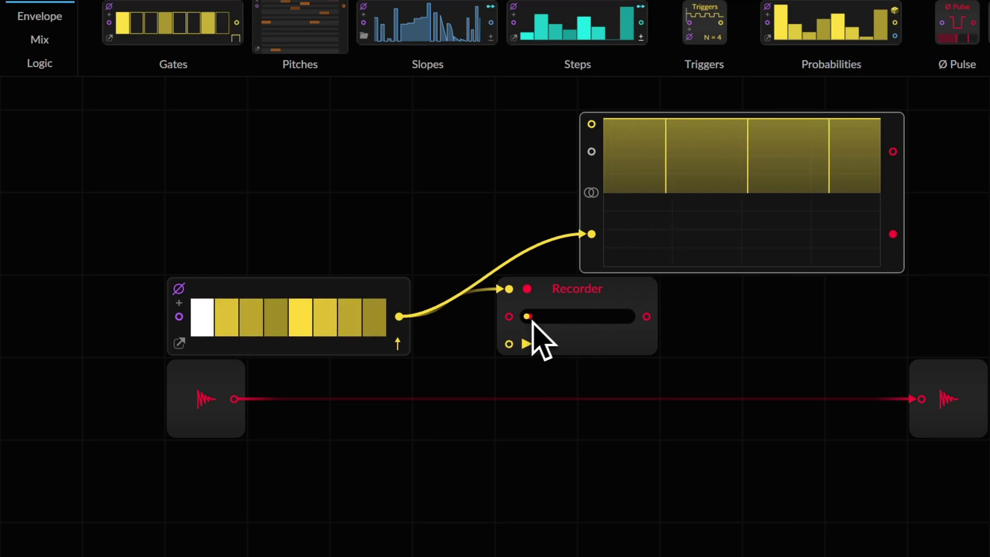
# - Move Recorder one grid cell closer to Gates and shift Gates up one row
pyautogui.click(230, 308)
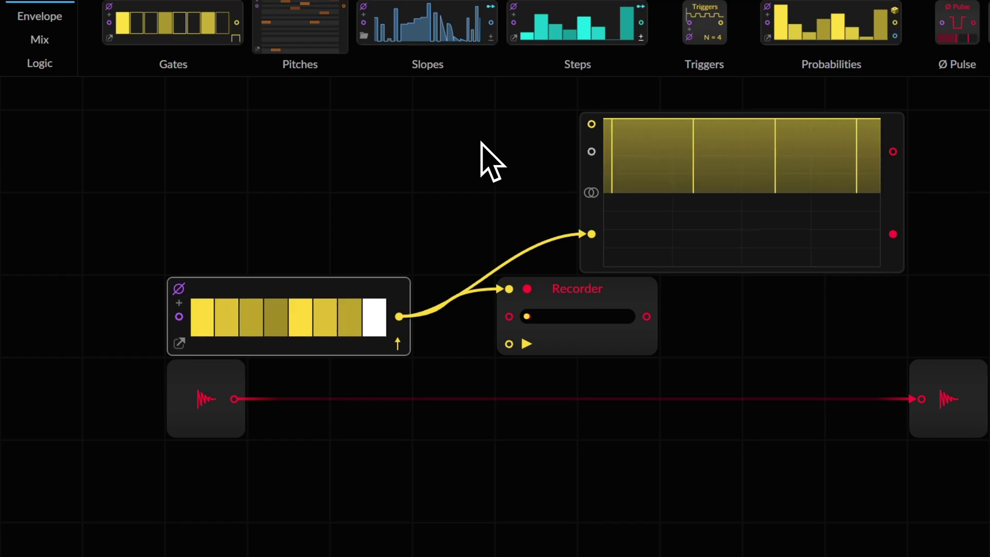
pyautogui.moveTo(567, 291); pyautogui.dragTo(485, 293)
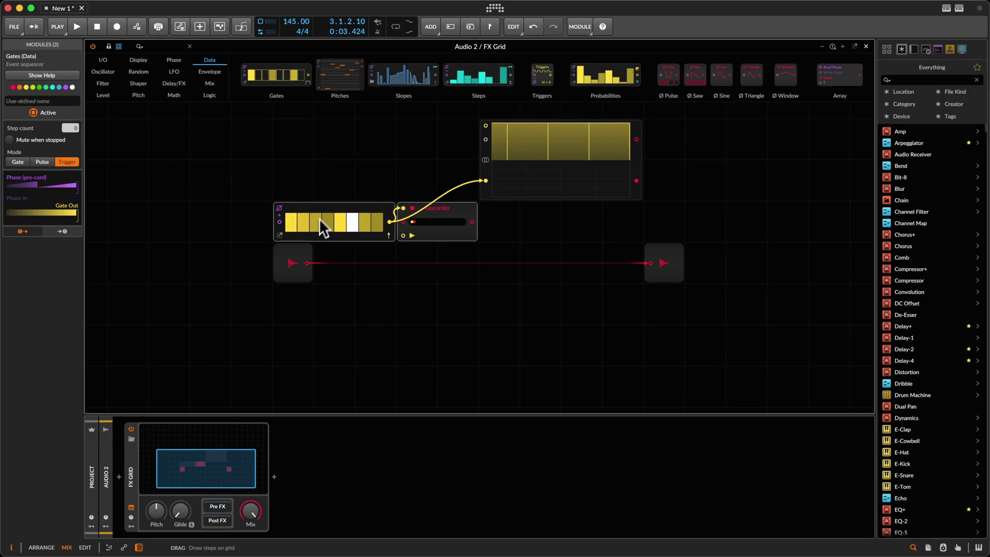
pyautogui.moveTo(320, 218); pyautogui.dragTo(317, 180)
pyautogui.click(310, 194)
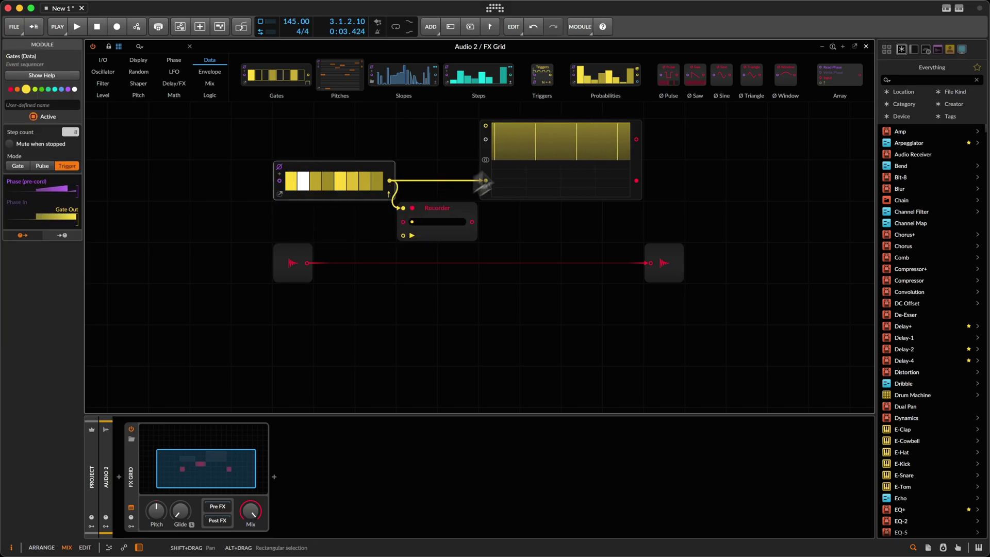
# - Delete the Oscilloscope module from the patch
pyautogui.click(456, 149)
pyautogui.click(577, 184)
pyautogui.click(657, 179)
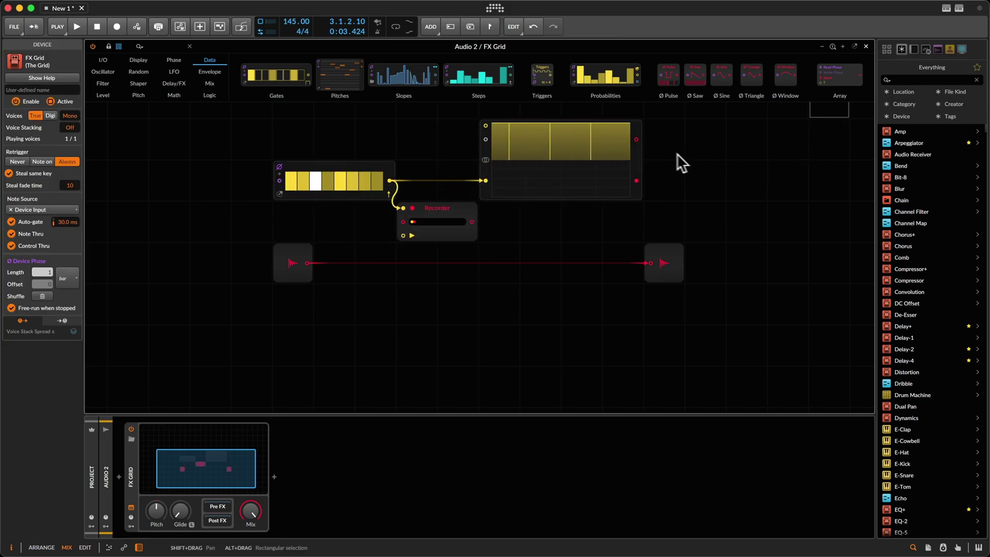
pyautogui.scroll(1, 671, 153)
pyautogui.click(567, 168)
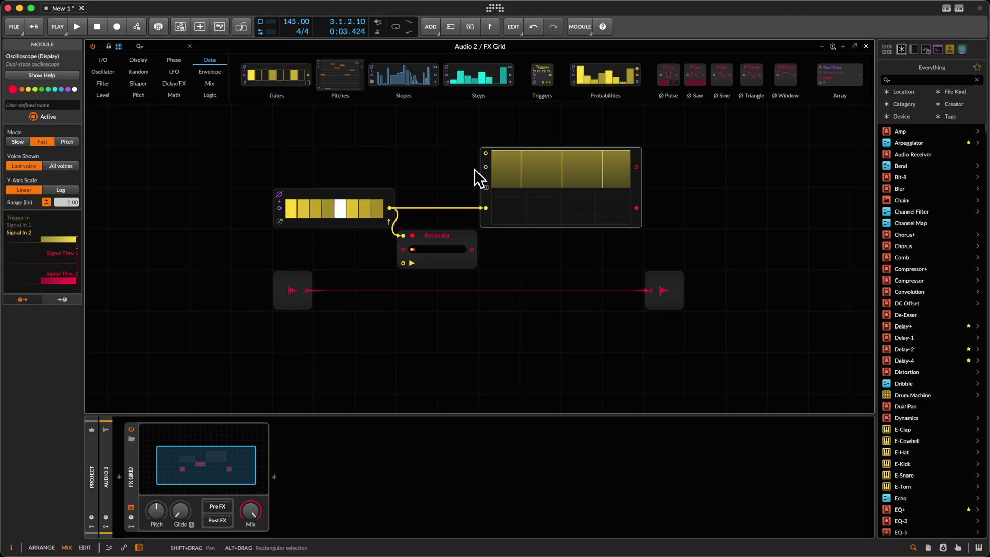
pyautogui.press('BackSpace')
# - Move Gates farther above Recorder and select Recorder together with the audio input and output modules
pyautogui.click(386, 199)
pyautogui.moveTo(374, 194); pyautogui.dragTo(403, 235)
pyautogui.scroll(2, 374, 213)
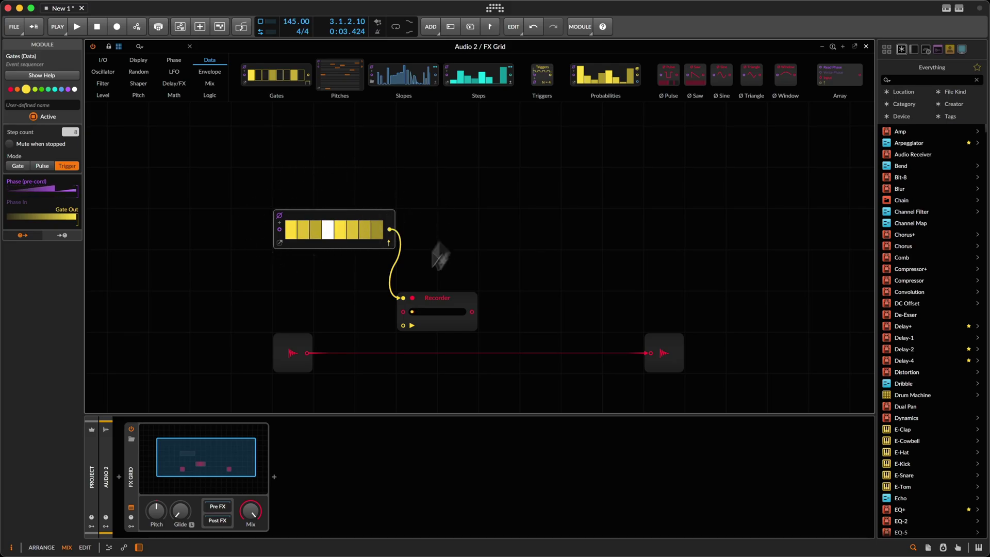
pyautogui.moveTo(277, 271); pyautogui.dragTo(793, 361)
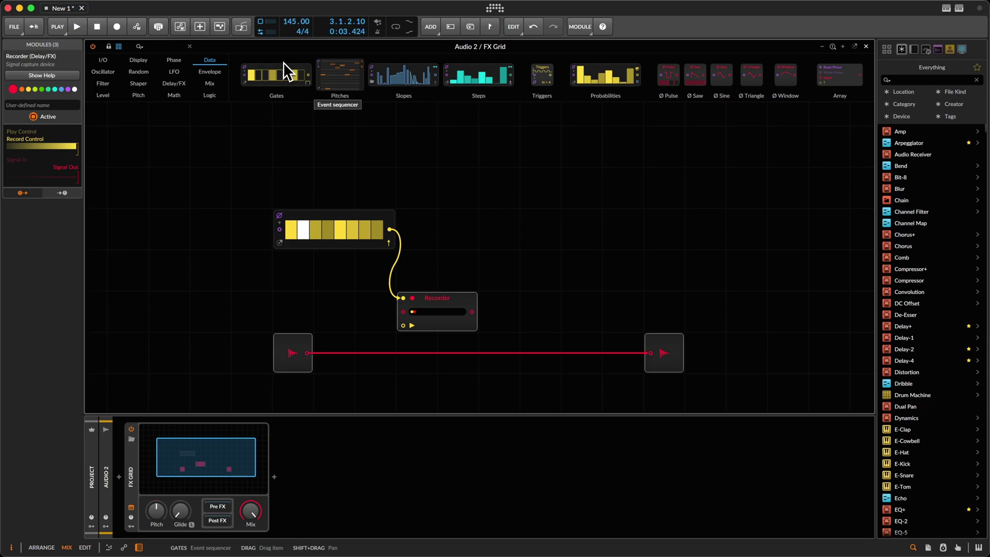
# - Add a second Gates module above the first, connect it to Recorder's play control, and set it to Trigger mode
pyautogui.moveTo(281, 69); pyautogui.dragTo(407, 195)
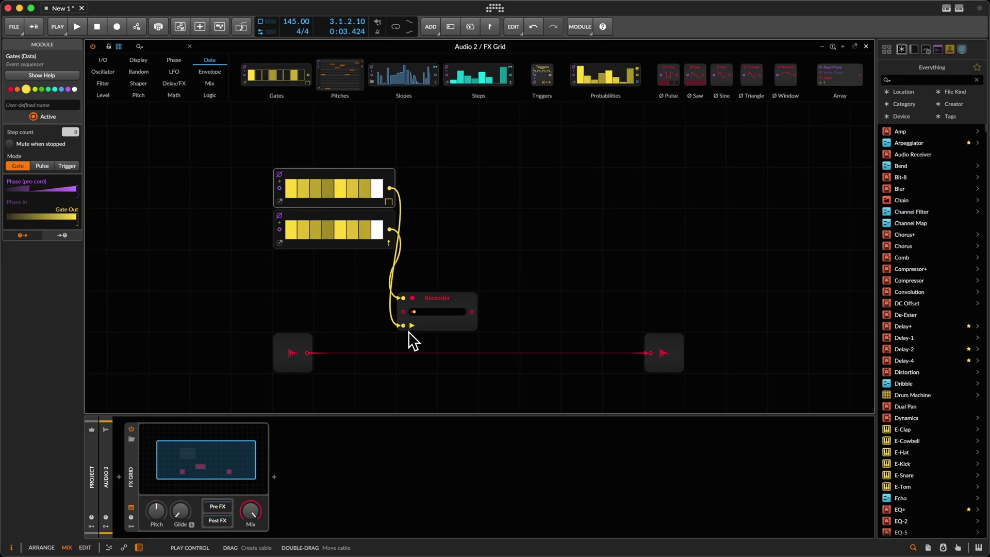
pyautogui.click(389, 202)
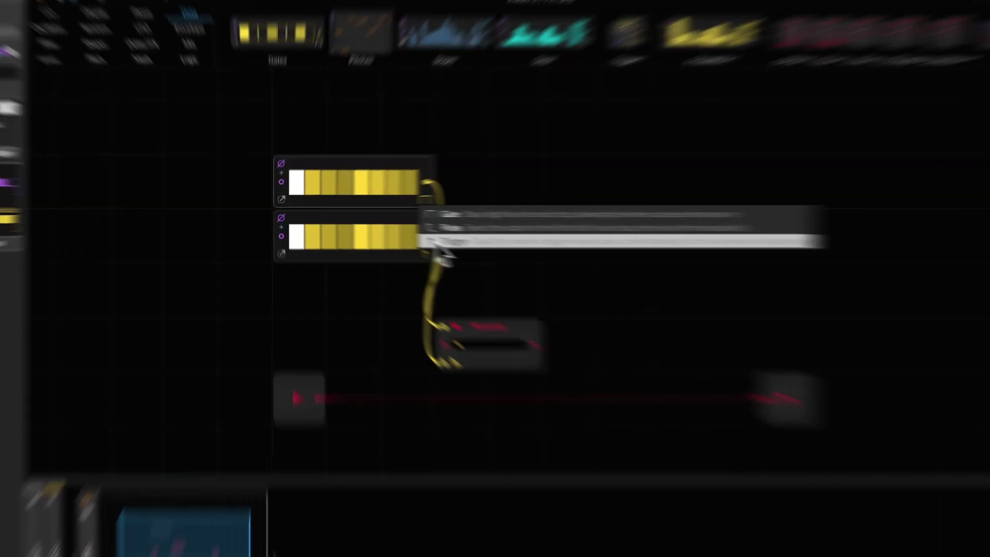
pyautogui.click(437, 243)
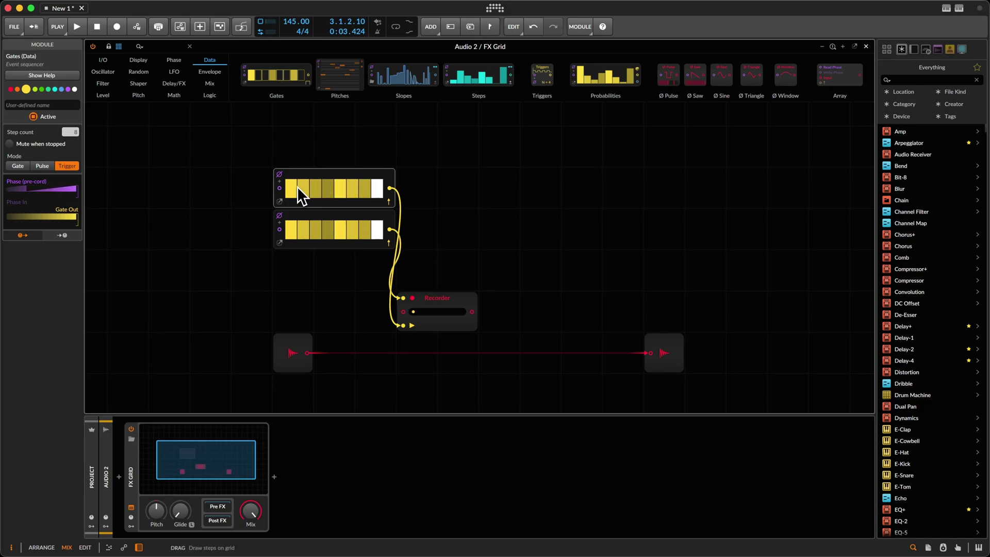
# - Turn off the device phase on the upper Gates module and keep that module selected
pyautogui.click(282, 173)
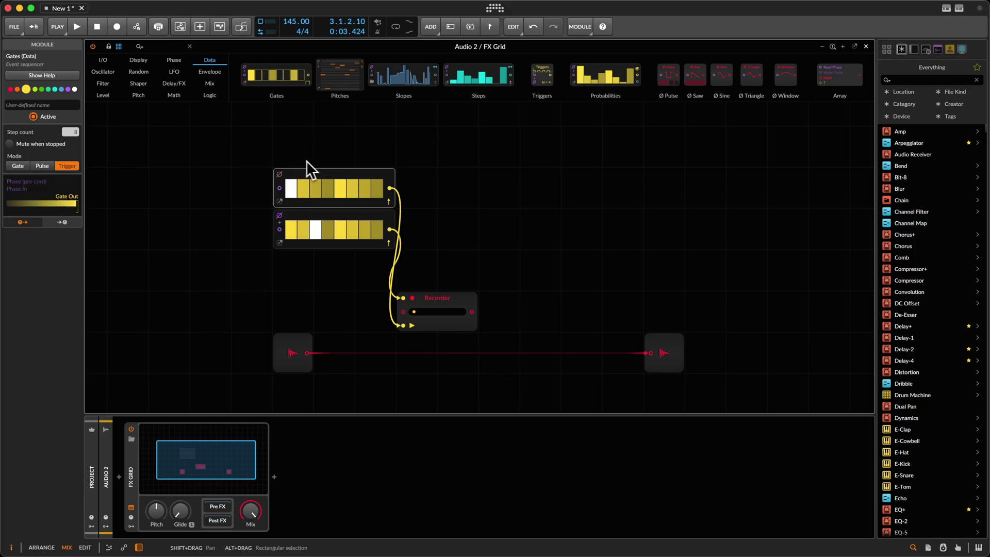
pyautogui.click(269, 176)
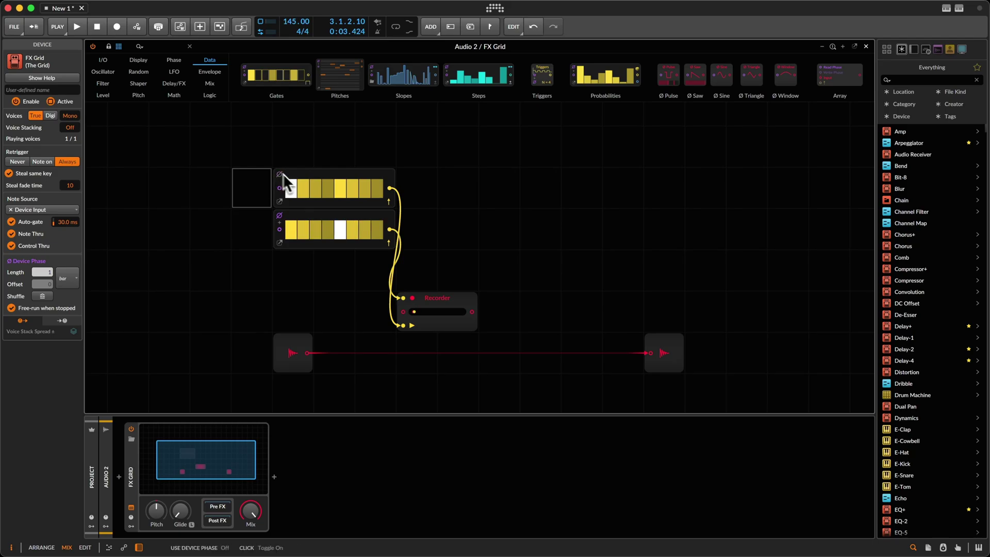
pyautogui.click(313, 171)
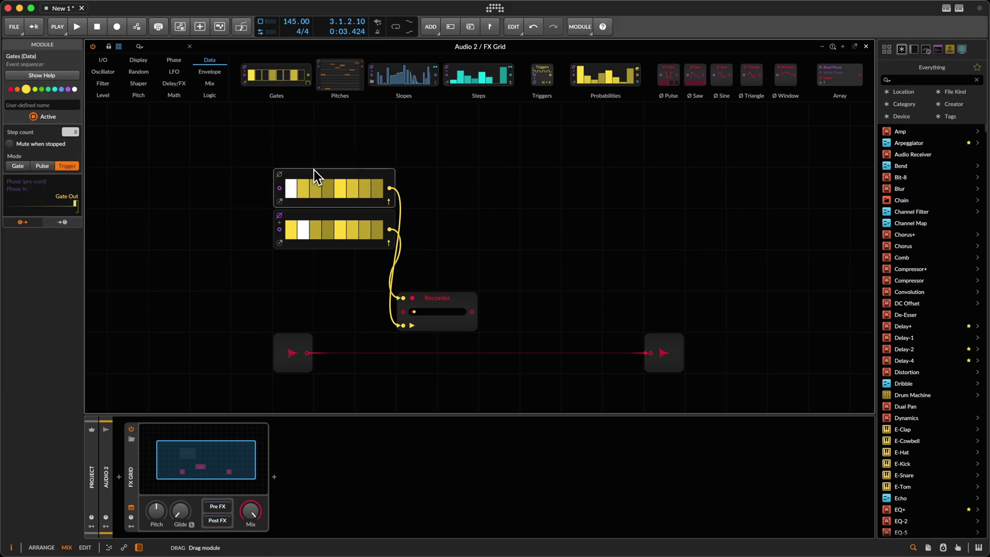
# - Find the Transport module and add it before the upper Gates, feeding its phase input
pyautogui.click(154, 47)
pyautogui.write('tra')
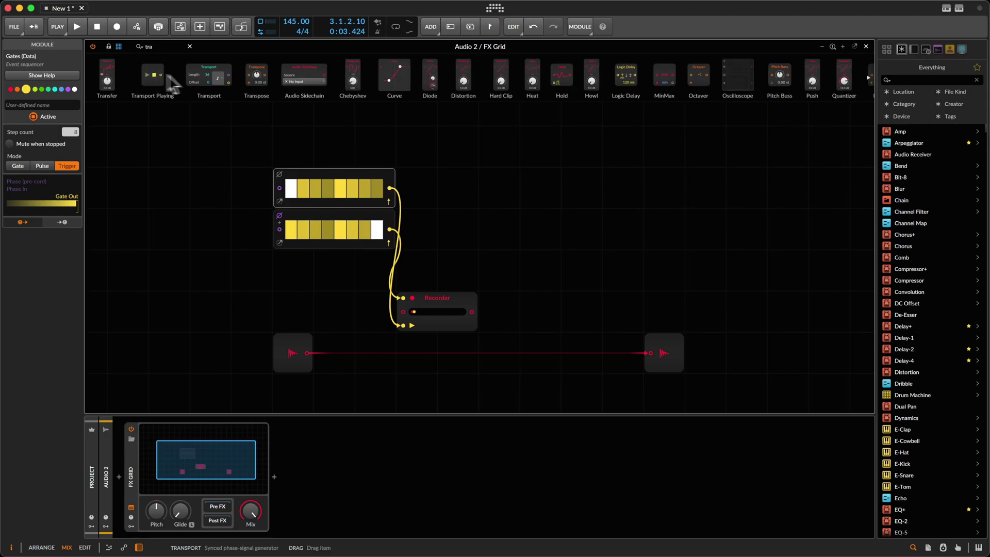
pyautogui.moveTo(208, 76); pyautogui.dragTo(279, 188)
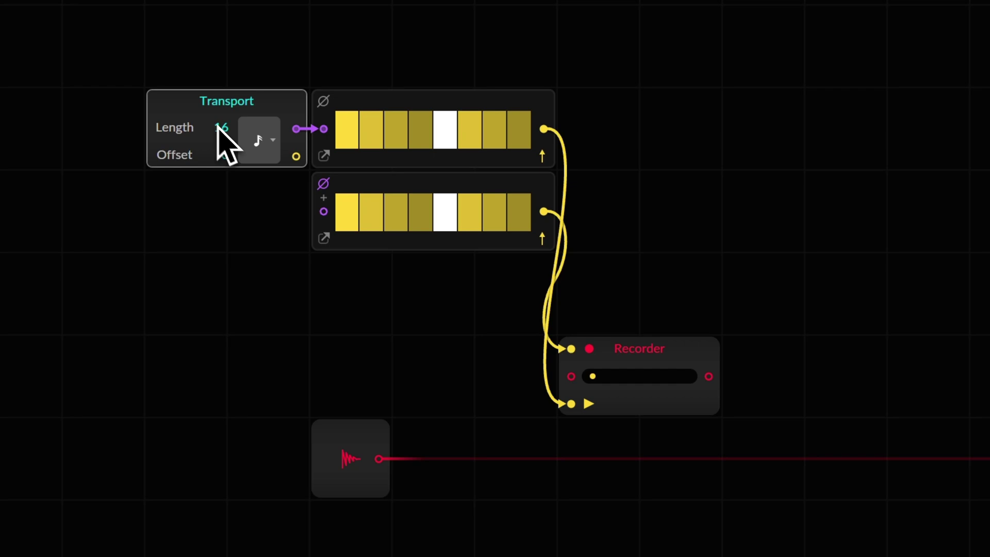
# - Set the Transport module's length to 1 and its time unit to bar
pyautogui.click(272, 143)
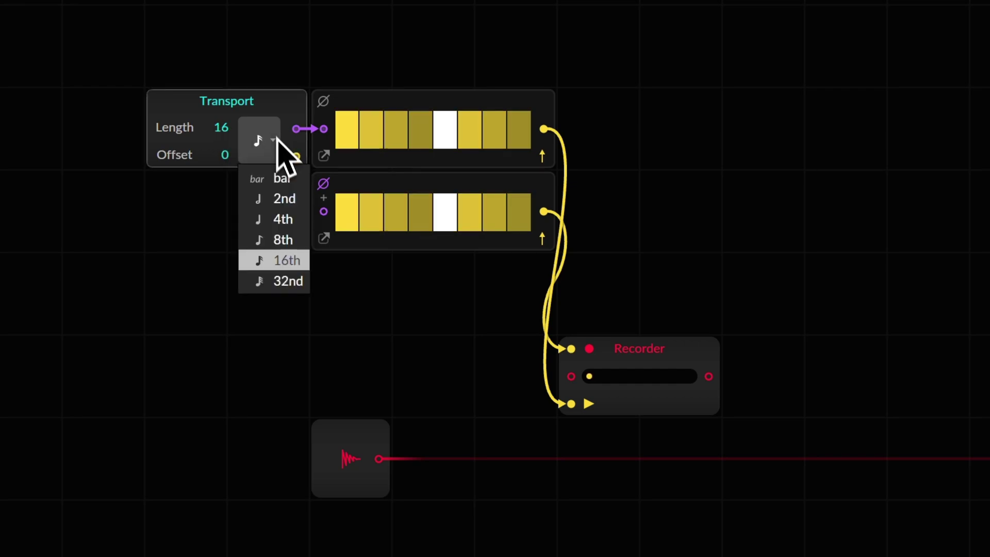
pyautogui.click(303, 264)
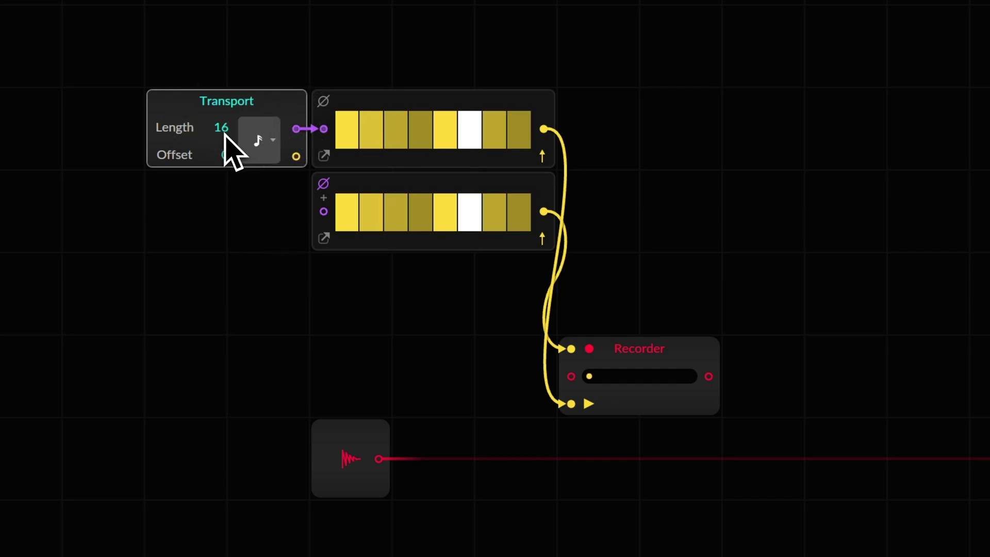
pyautogui.moveTo(224, 130); pyautogui.dragTo(224, 130)
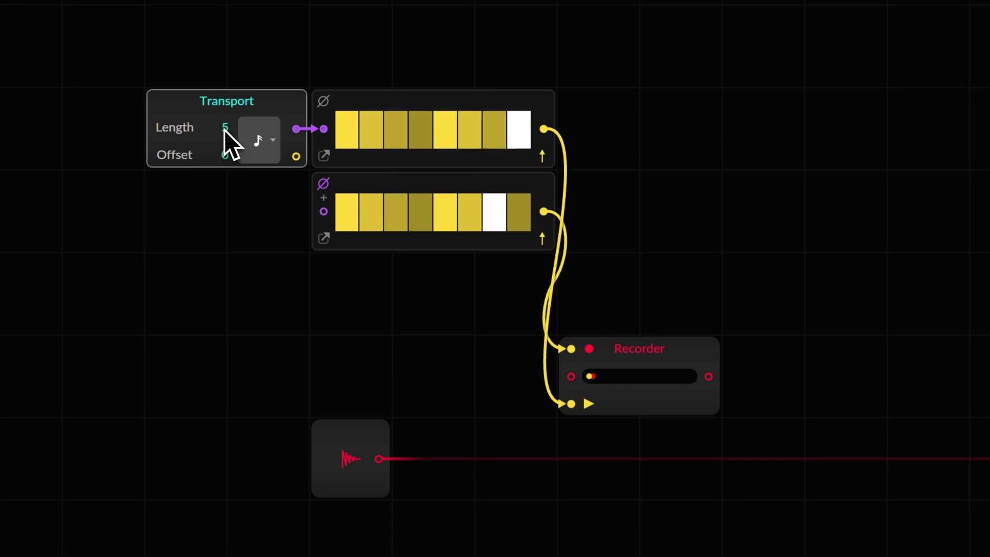
pyautogui.click(260, 140)
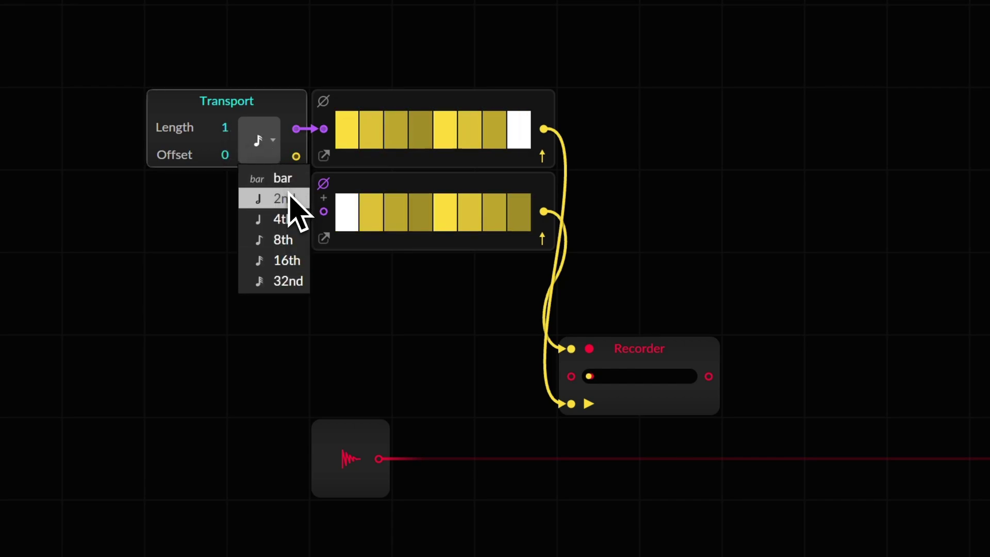
pyautogui.click(288, 179)
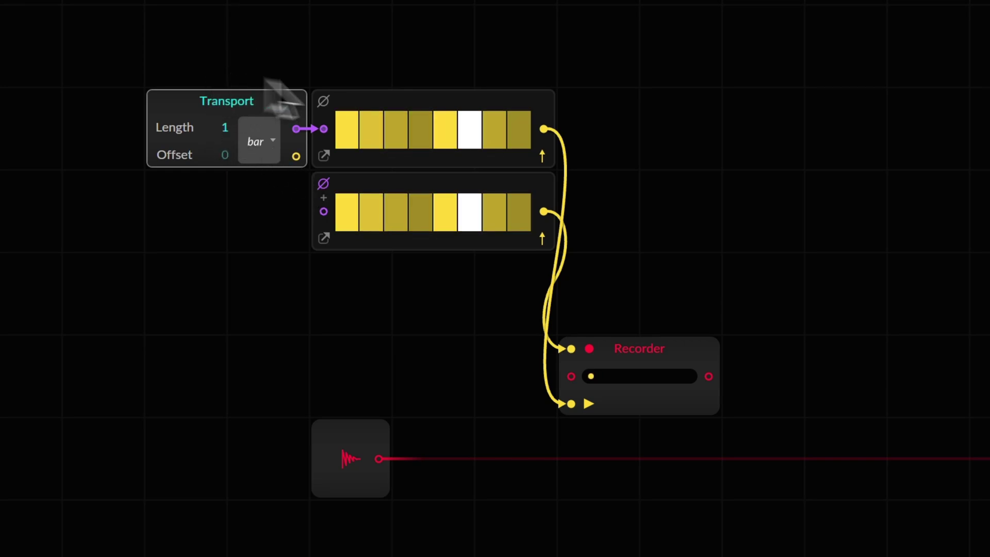
# - Try the 2nd, 4th, 16th and 32nd time units on Transport, and return the unit to bar
pyautogui.click(258, 150)
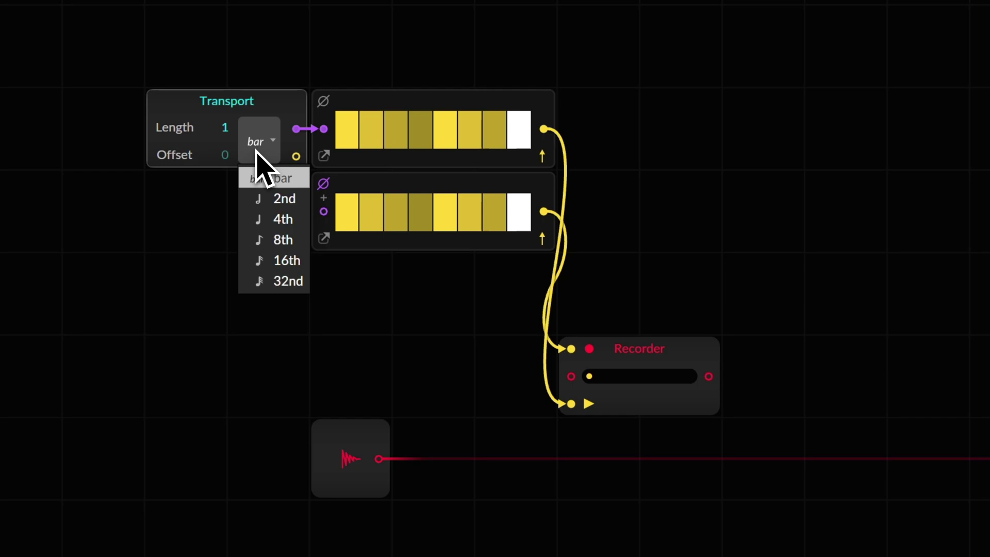
pyautogui.click(287, 202)
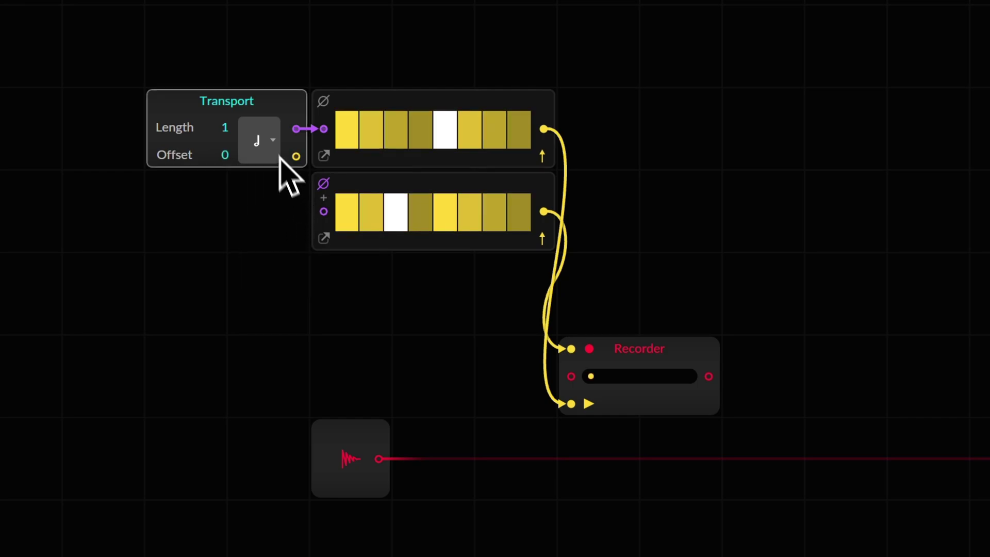
pyautogui.click(265, 150)
pyautogui.click(283, 219)
pyautogui.click(272, 140)
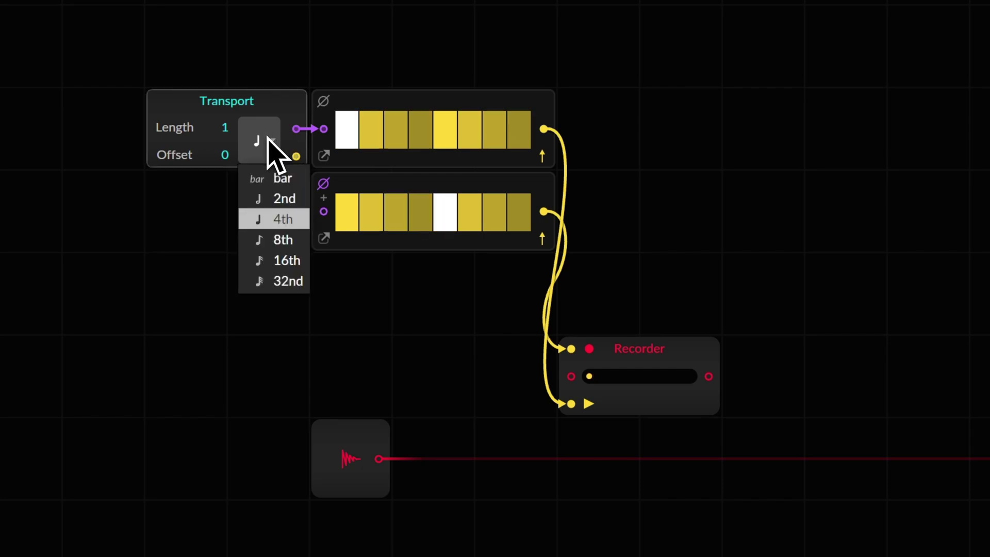
pyautogui.click(290, 262)
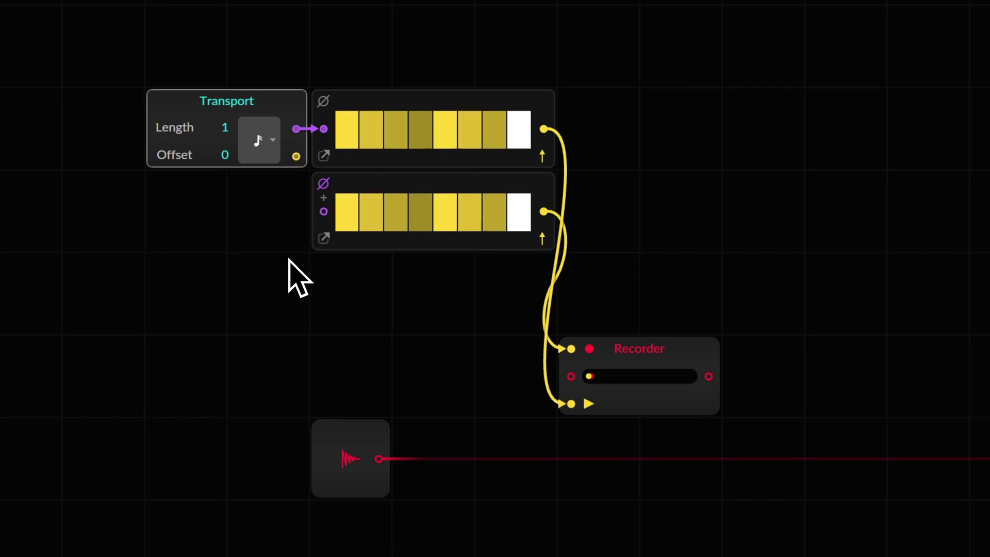
pyautogui.click(273, 157)
pyautogui.click(278, 264)
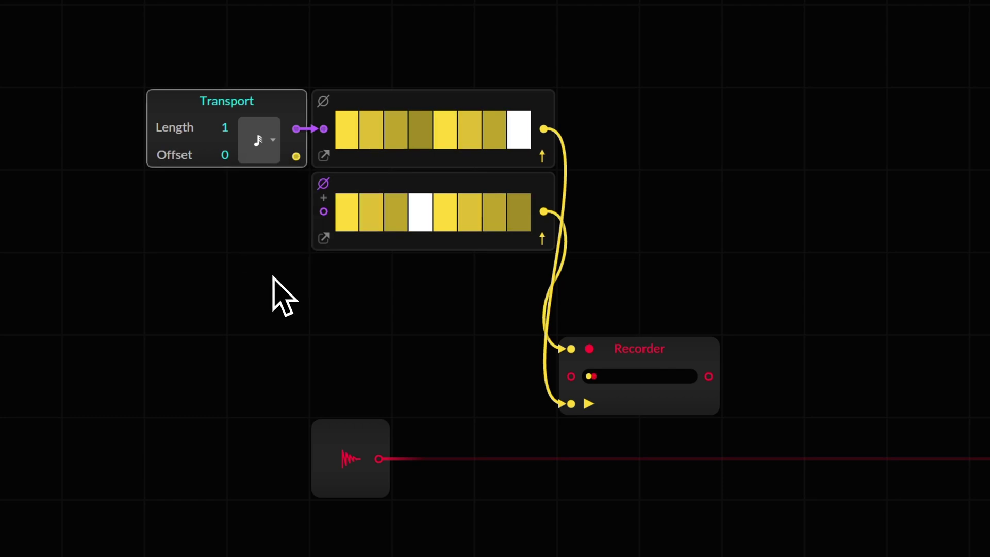
pyautogui.click(265, 137)
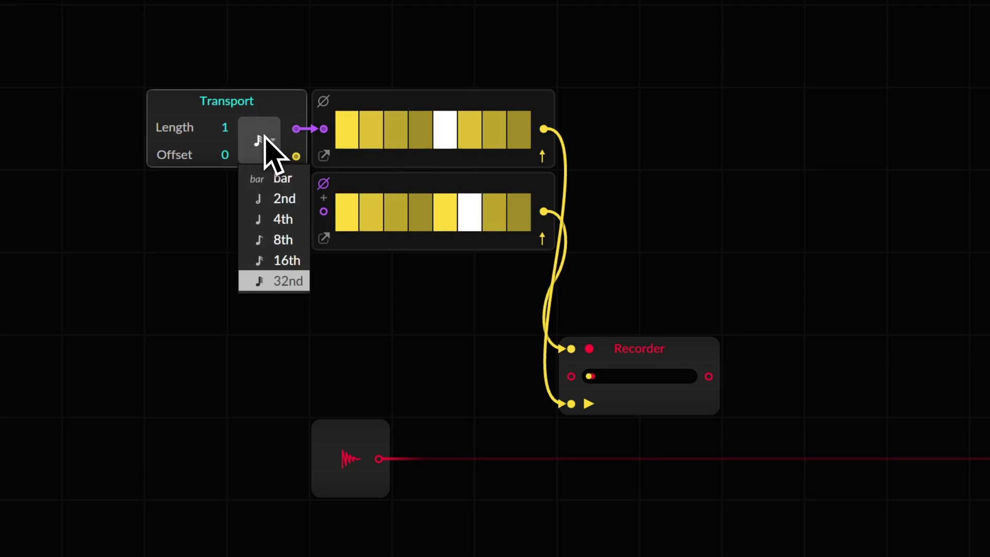
pyautogui.click(290, 181)
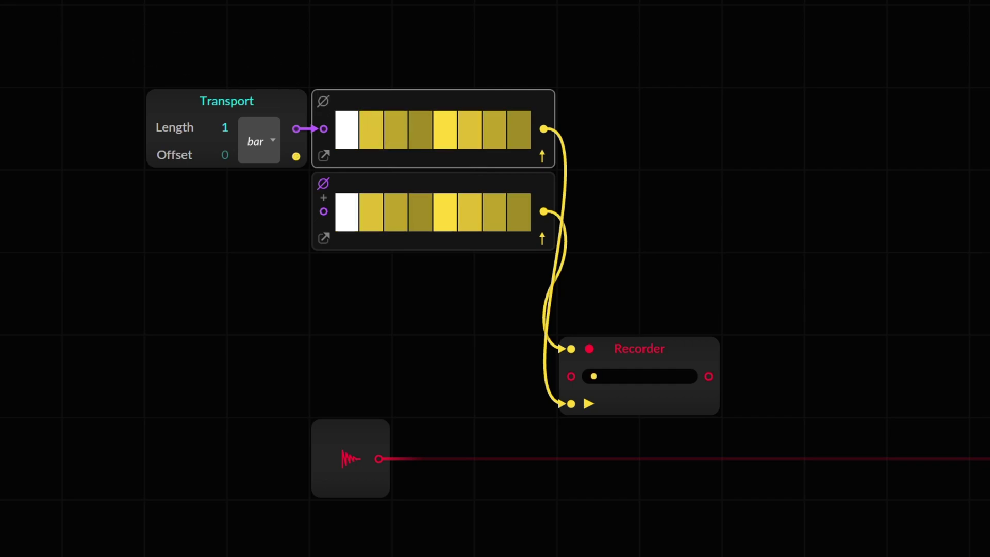
# - Set the upper Gates module's step count to 64 and widen the module to draw in its steps
pyautogui.click(1, 27)
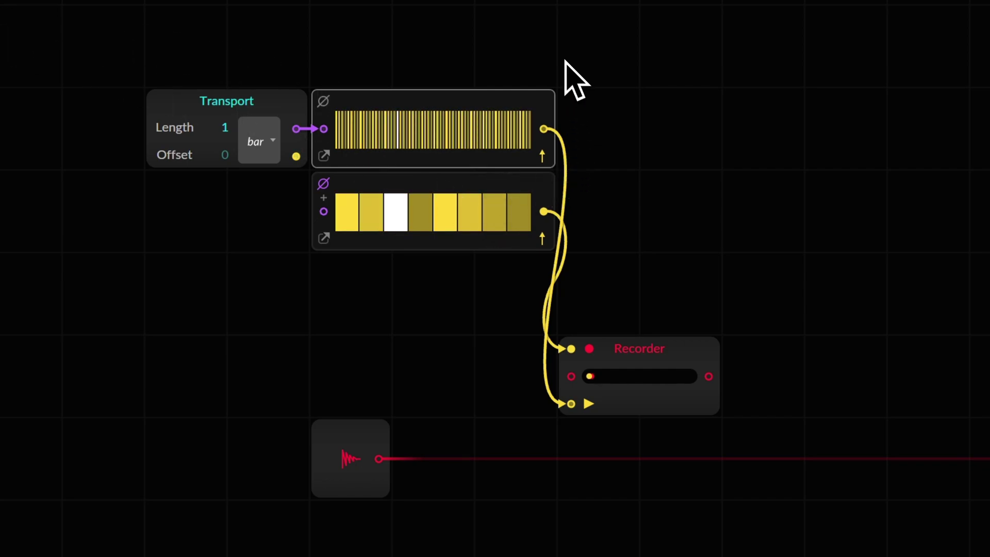
pyautogui.moveTo(550, 109); pyautogui.dragTo(989, 113)
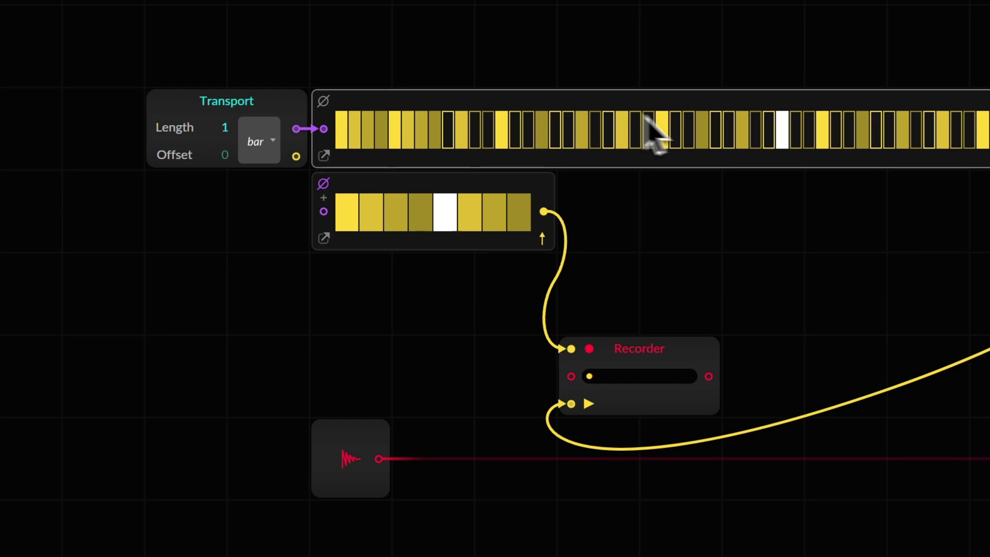
pyautogui.moveTo(436, 133); pyautogui.dragTo(693, 136)
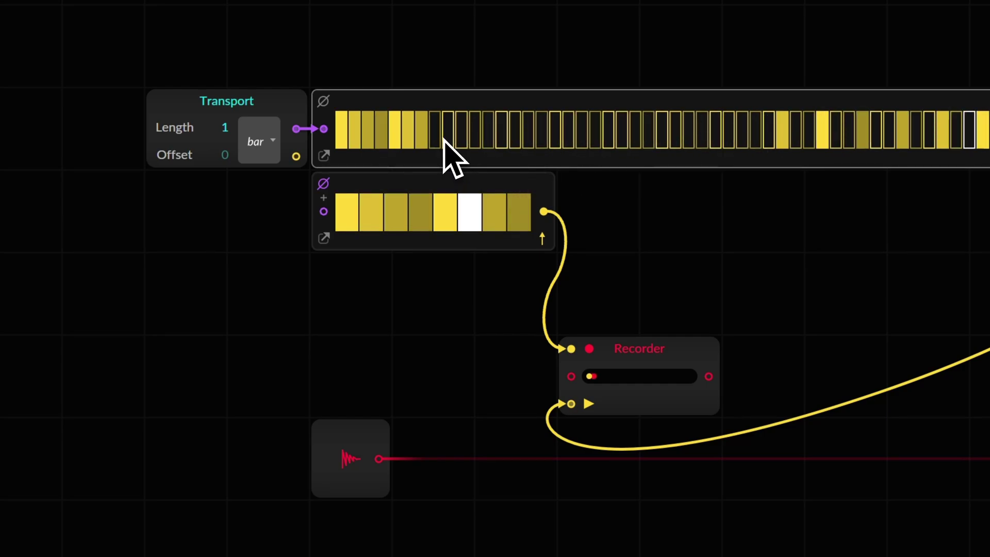
pyautogui.moveTo(444, 135)
pyautogui.mouseDown()
pyautogui.moveTo(989, 129)
pyautogui.moveTo(619, 158)
pyautogui.moveTo(989, 139)
pyautogui.moveTo(884, 165)
pyautogui.moveTo(531, 171)
pyautogui.mouseUp()
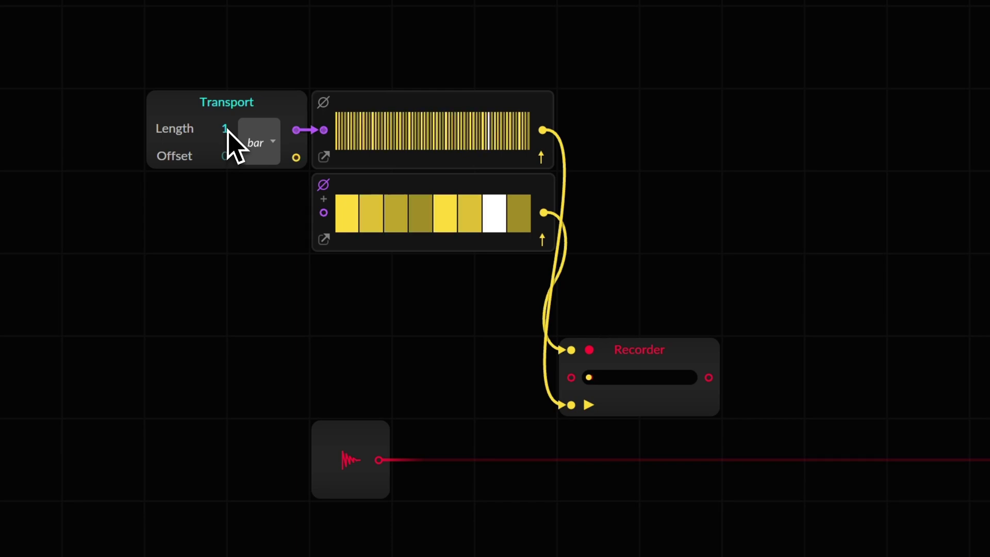
# - Set the Transport module's length to 4 bars
pyautogui.click(257, 143)
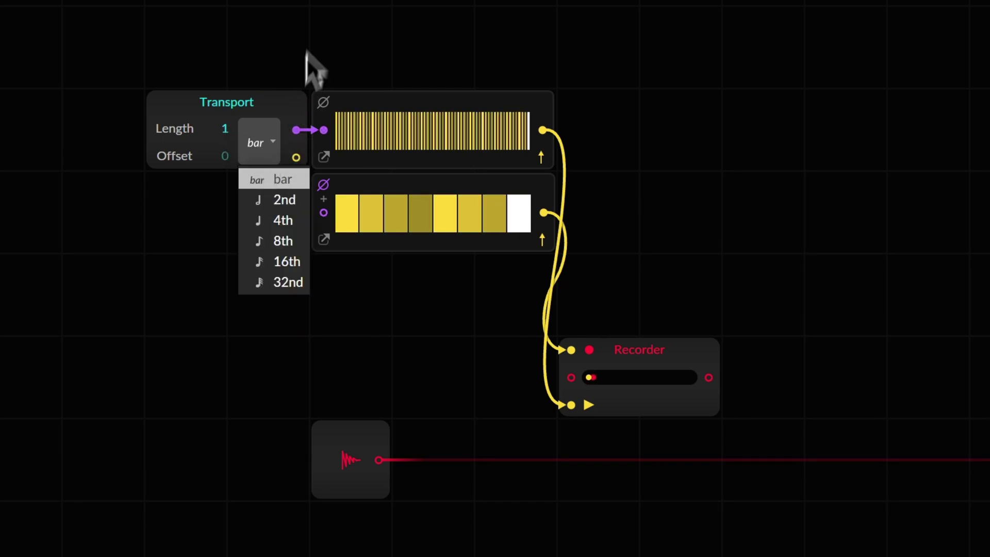
pyautogui.click(349, 120)
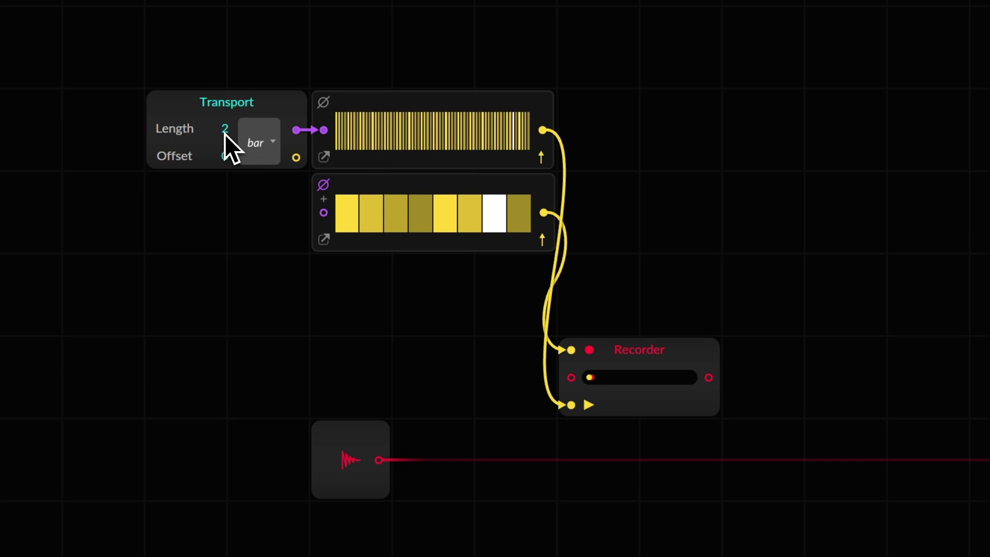
pyautogui.scroll(1, 224, 134)
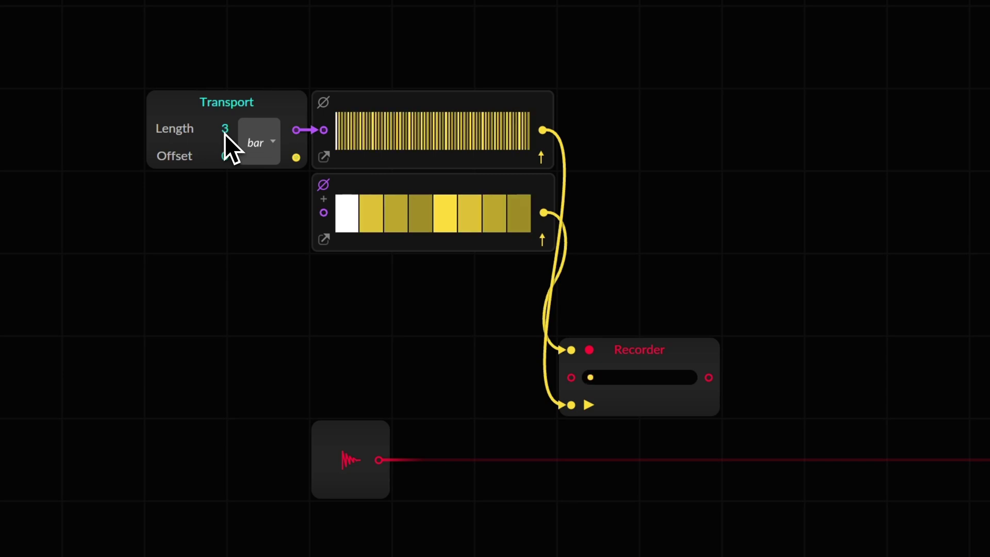
pyautogui.scroll(1, 224, 134)
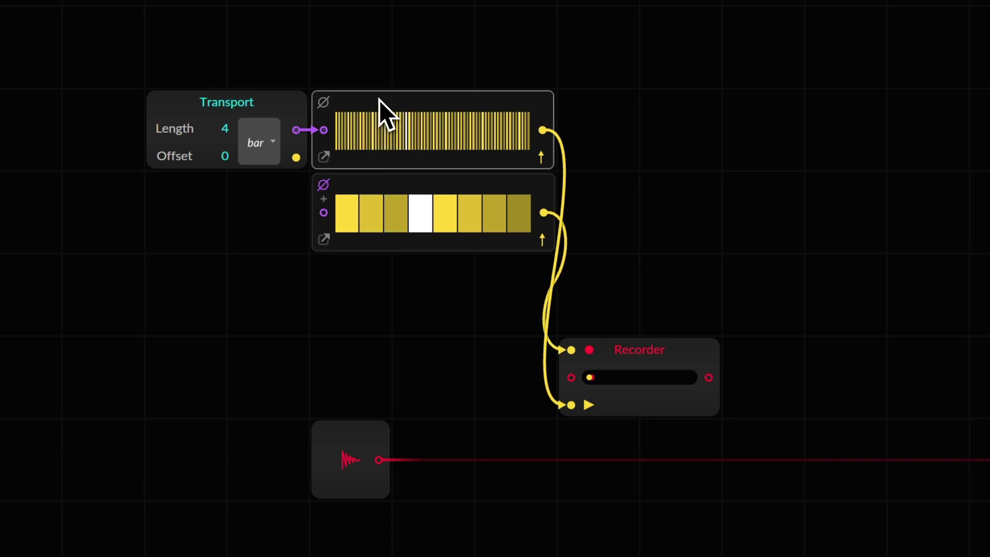
pyautogui.click(271, 150)
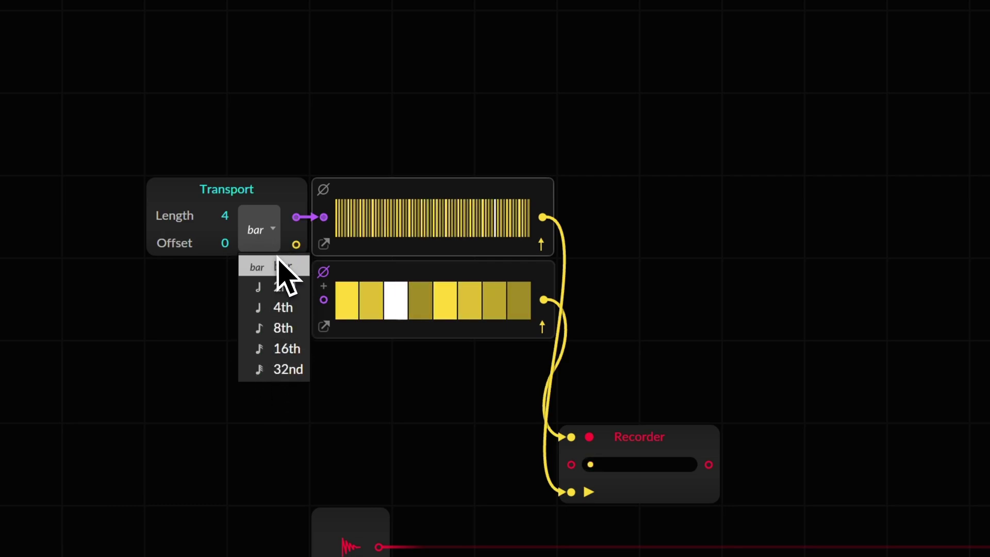
pyautogui.click(268, 242)
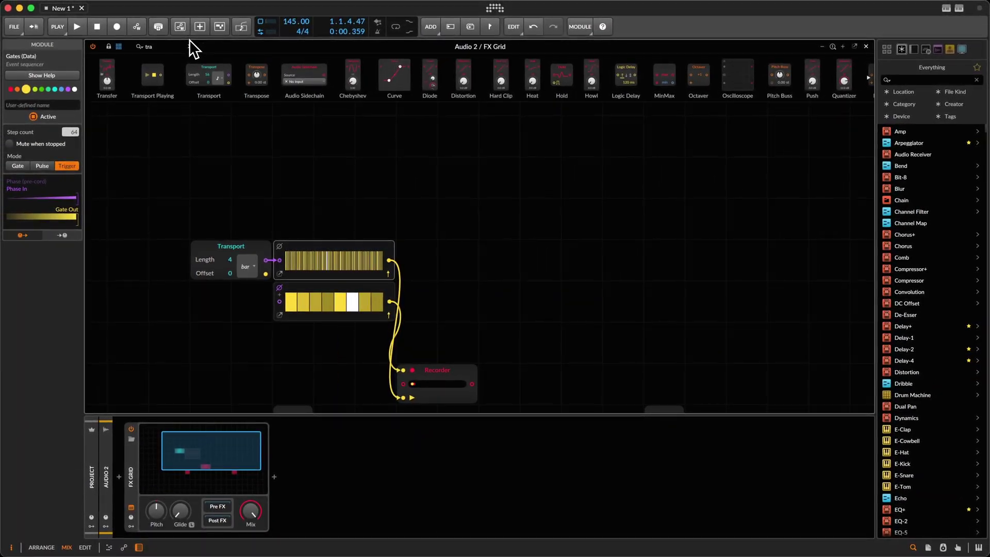
# - Add an enlarged Steps module above the upper Gates and lower all its steps to zero
pyautogui.click(187, 47)
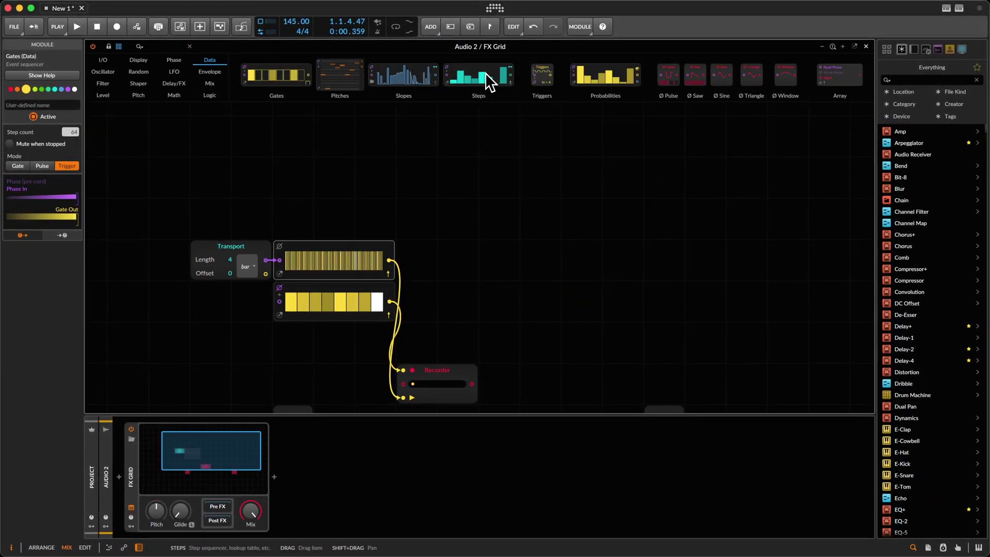
pyautogui.moveTo(485, 73); pyautogui.dragTo(309, 212)
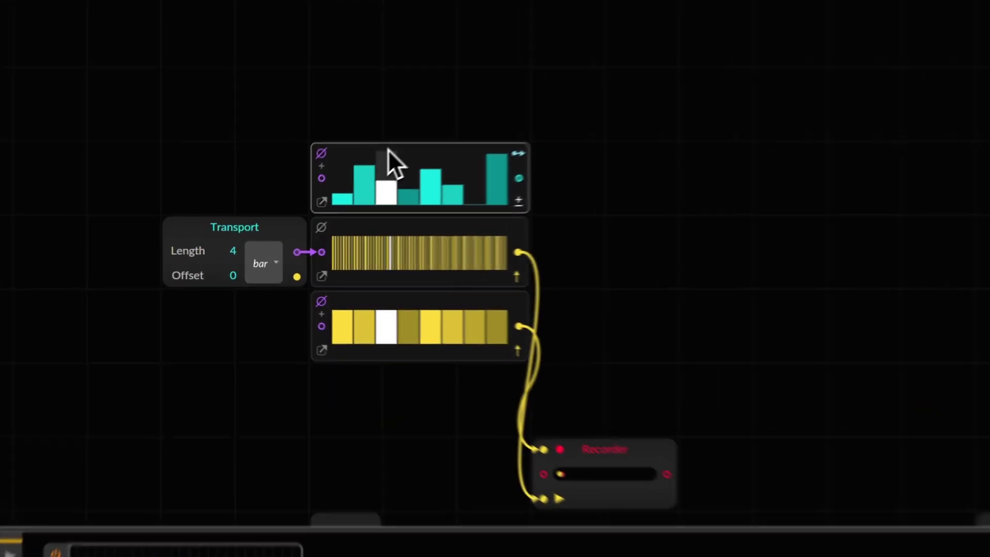
pyautogui.moveTo(388, 150); pyautogui.dragTo(390, 103)
pyautogui.moveTo(529, 145)
pyautogui.mouseDown()
pyautogui.moveTo(539, 213)
pyautogui.moveTo(632, 193)
pyautogui.mouseUp()
pyautogui.moveTo(356, 194); pyautogui.dragTo(525, 224)
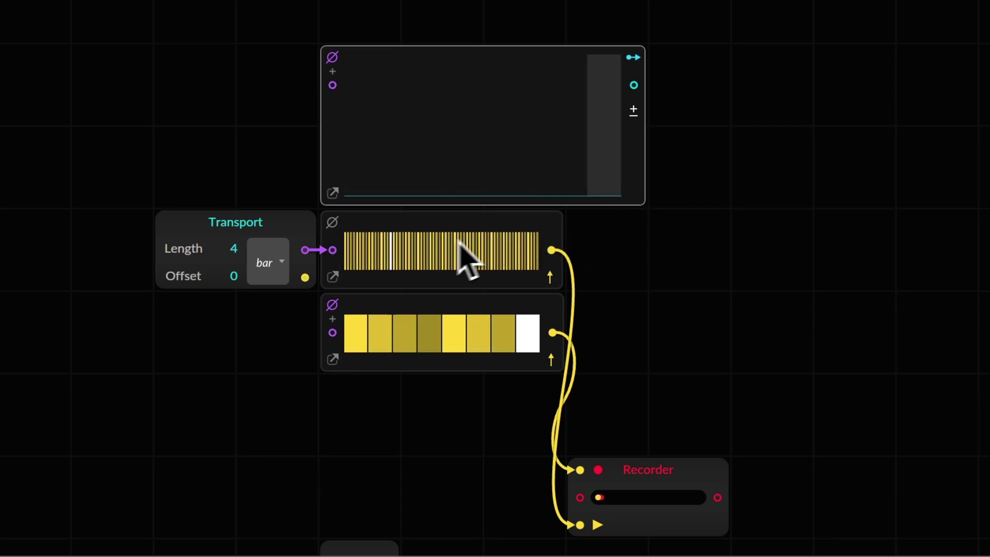
# - Map the Steps module's modulation output to the Transport module's time unit
pyautogui.click(277, 269)
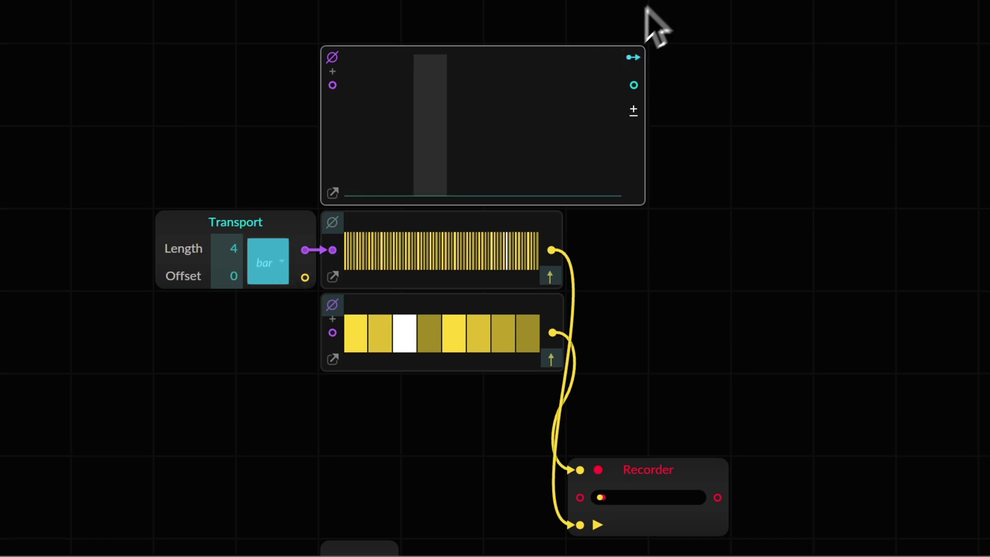
pyautogui.scroll(-3, 738, 283)
pyautogui.scroll(4, 742, 291)
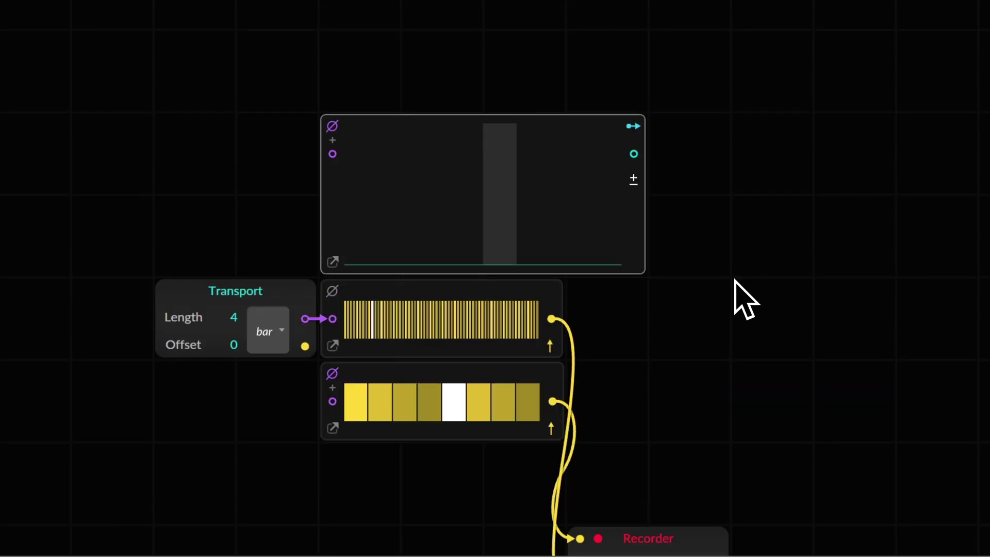
# - Raise the fifth and seventh steps of the Steps module to just under half height and the eighth to about 80%
pyautogui.click(499, 202)
pyautogui.moveTo(568, 157); pyautogui.dragTo(601, 153)
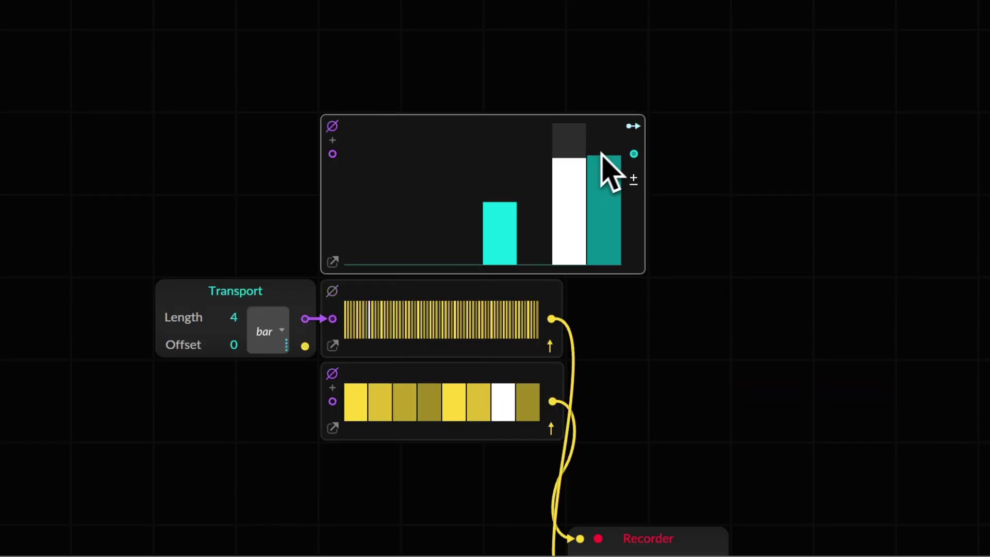
pyautogui.click(567, 207)
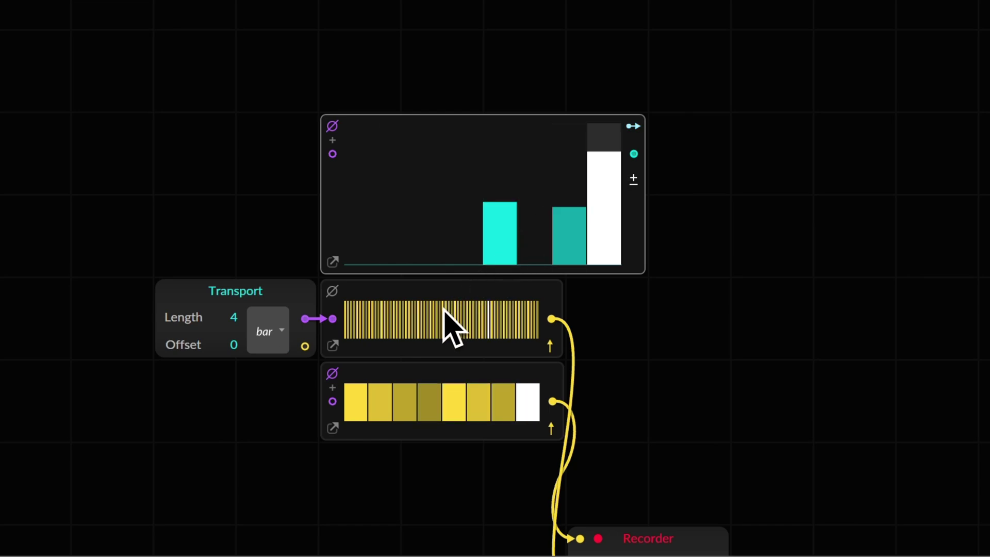
pyautogui.scroll(-1, 443, 341)
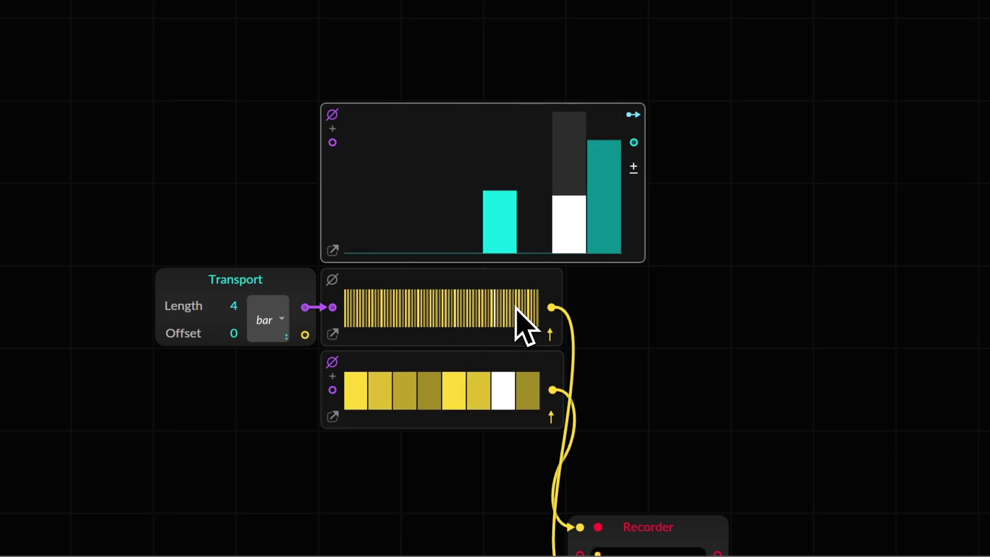
# - Route the audio input into the Recorder and the Recorder's output to the audio output, replacing the direct cable
pyautogui.scroll(-5, 670, 355)
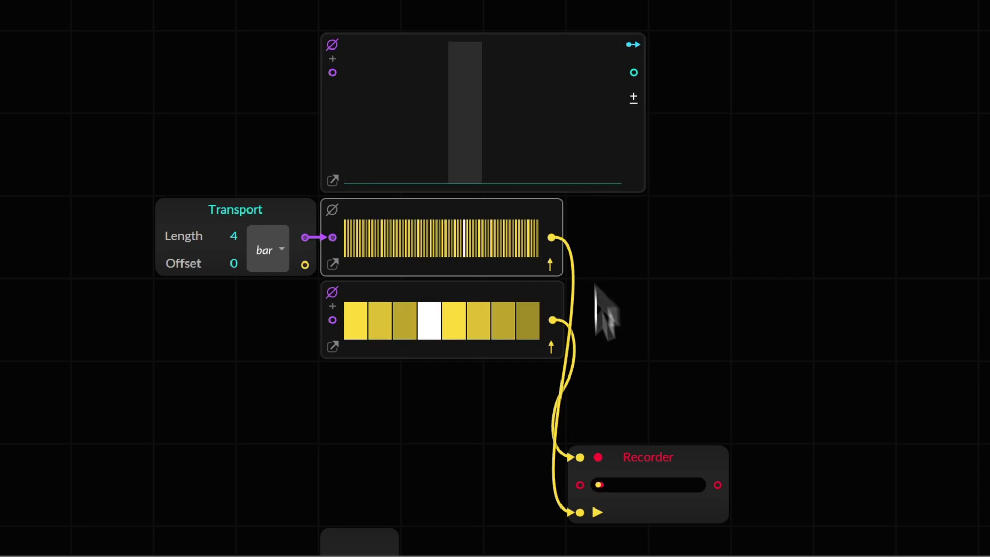
pyautogui.scroll(-1, 560, 316)
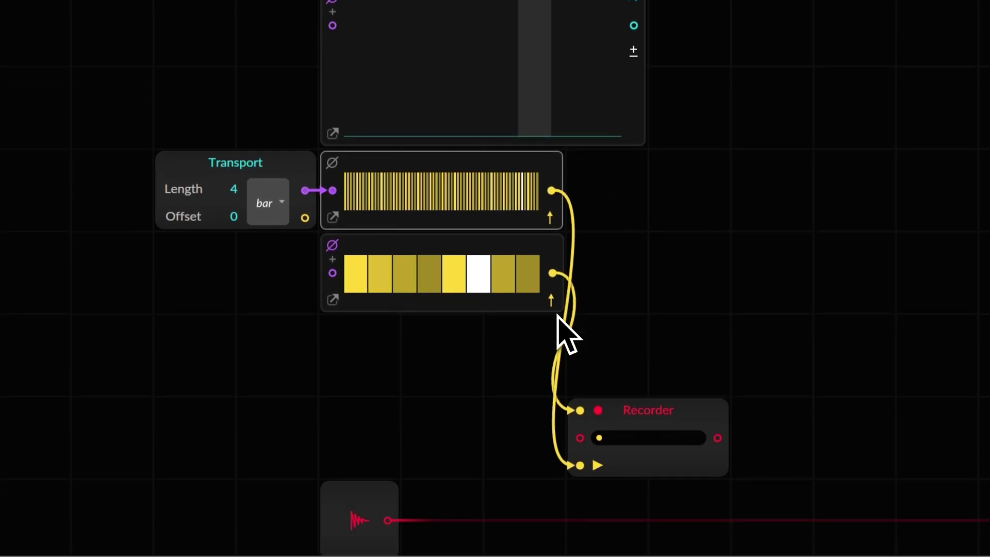
pyautogui.scroll(-1, 557, 325)
pyautogui.moveTo(390, 453); pyautogui.dragTo(591, 373)
pyautogui.moveTo(717, 372); pyautogui.dragTo(645, 363)
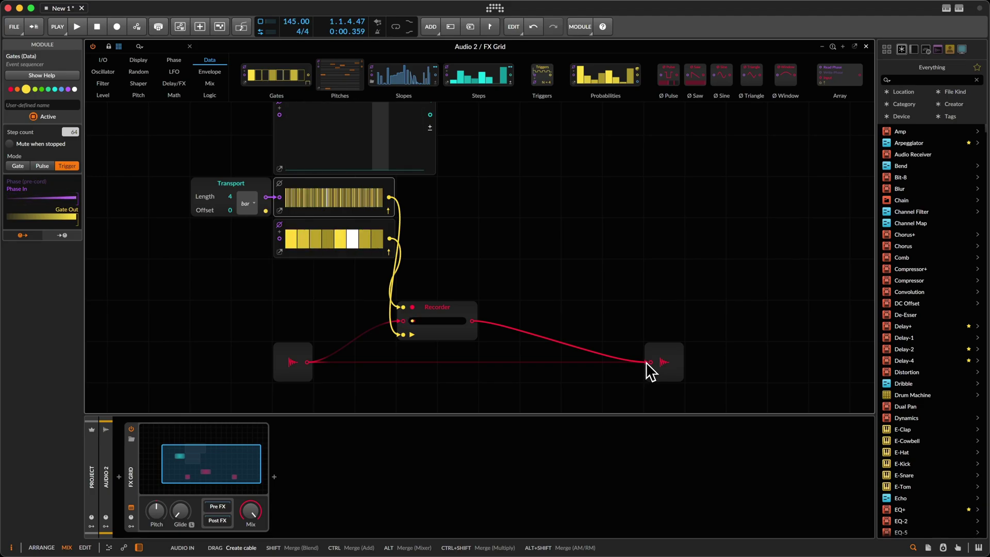
pyautogui.moveTo(646, 362); pyautogui.dragTo(645, 362)
# - While the loop plays, raise step 4 of the Steps module to about 25%, step 6 to 21% and step 8 to 43%
pyautogui.scroll(1, 553, 249)
pyautogui.press('space')
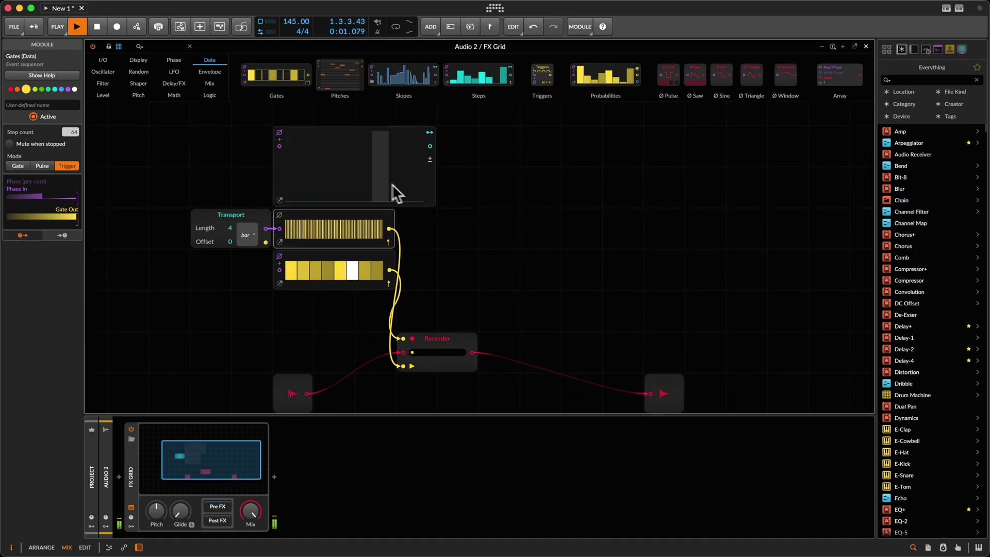
pyautogui.click(345, 191)
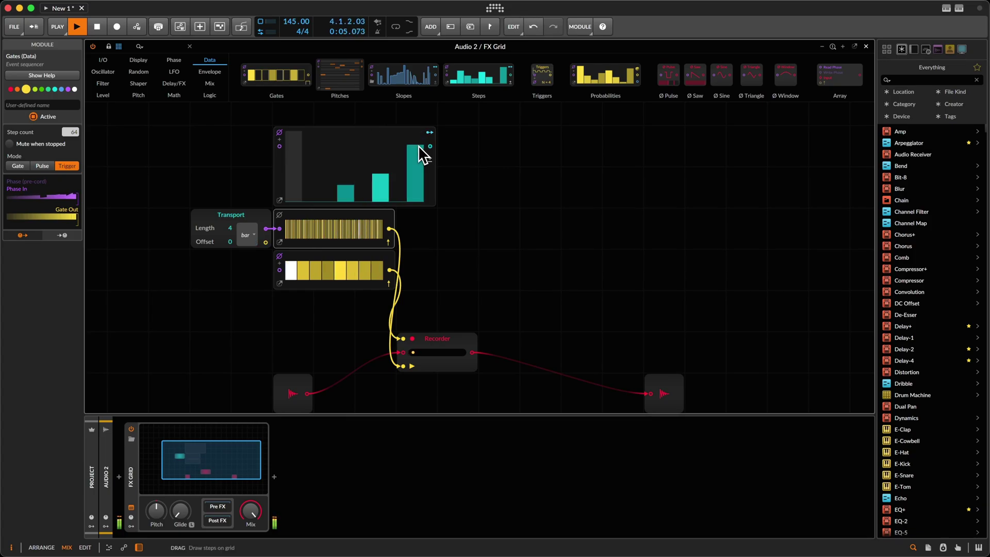
pyautogui.moveTo(419, 145); pyautogui.dragTo(413, 171)
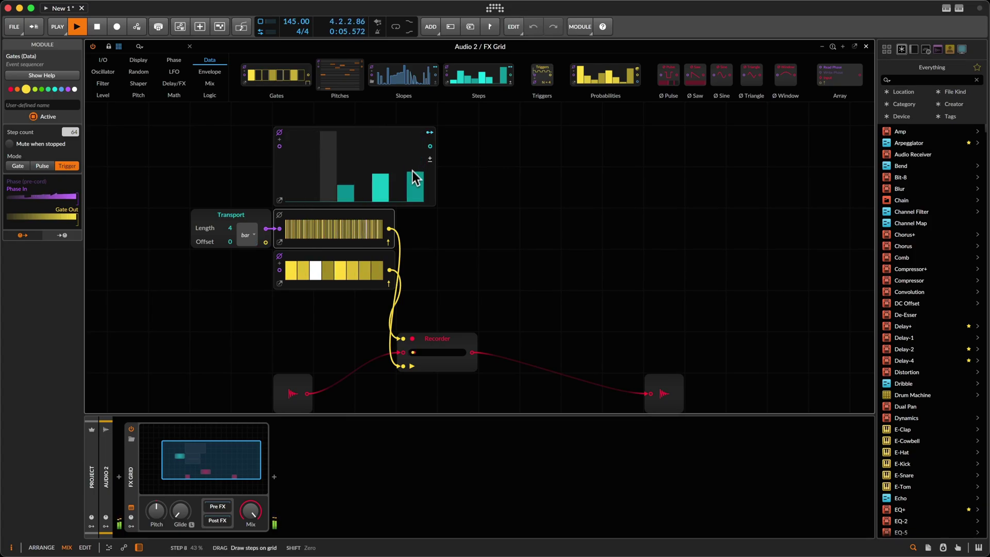
pyautogui.click(385, 188)
pyautogui.press('space')
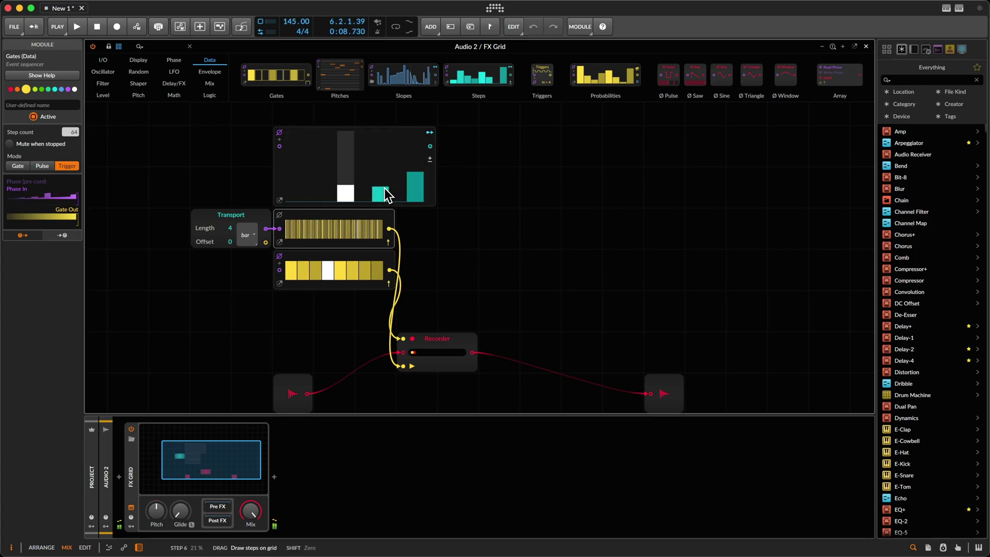
# - Move the Recorder down so it lines up with the audio input and output modules
pyautogui.scroll(-1, 363, 257)
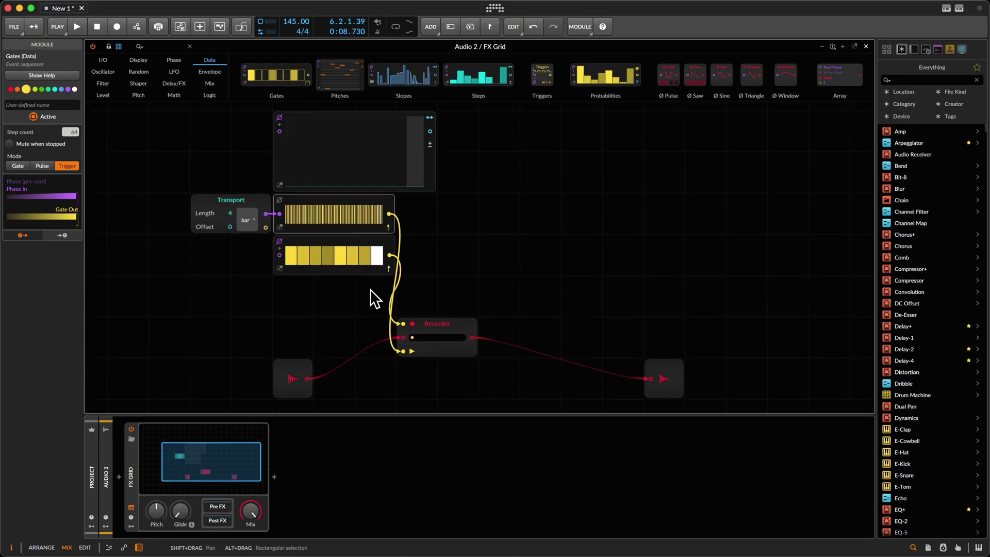
pyautogui.moveTo(410, 326); pyautogui.dragTo(413, 370)
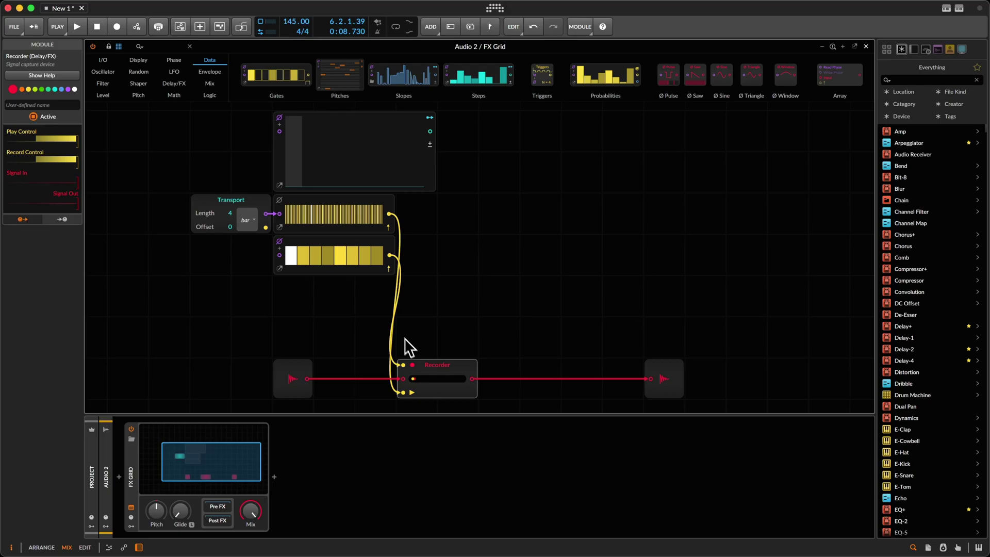
pyautogui.scroll(2, 364, 198)
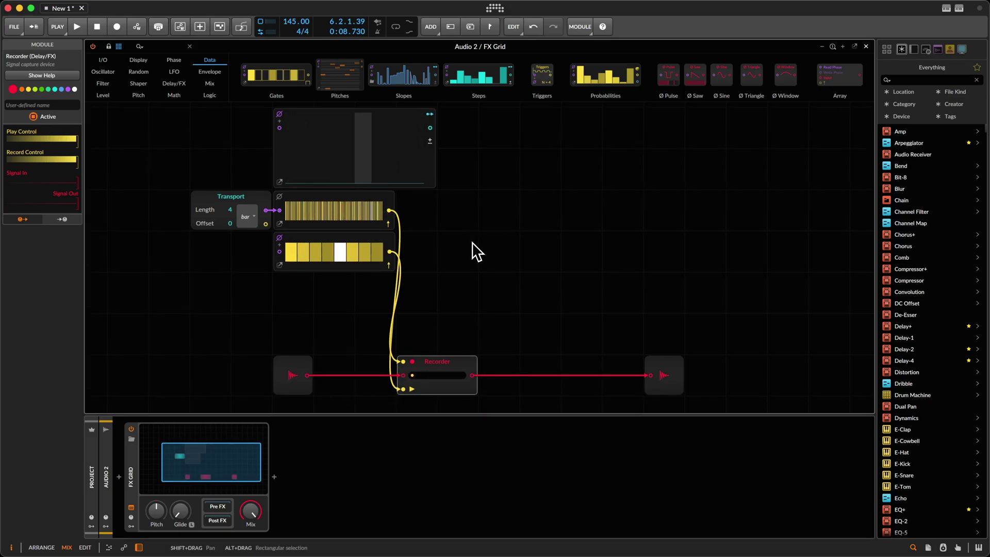
pyautogui.scroll(-2, 472, 243)
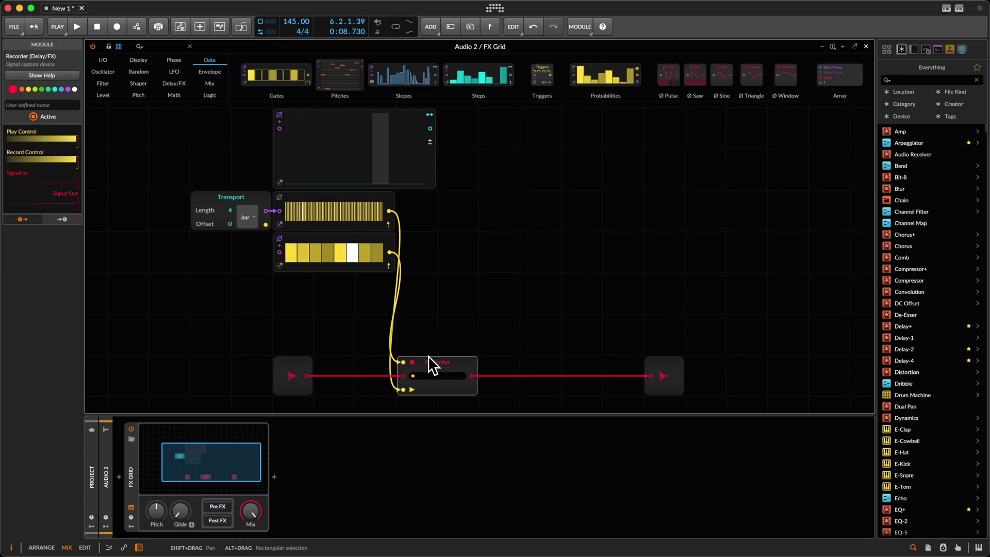
# - Insert a Select In module after the Recorder, fed by the dry audio input and the Recorder's output
pyautogui.click(167, 95)
pyautogui.click(209, 84)
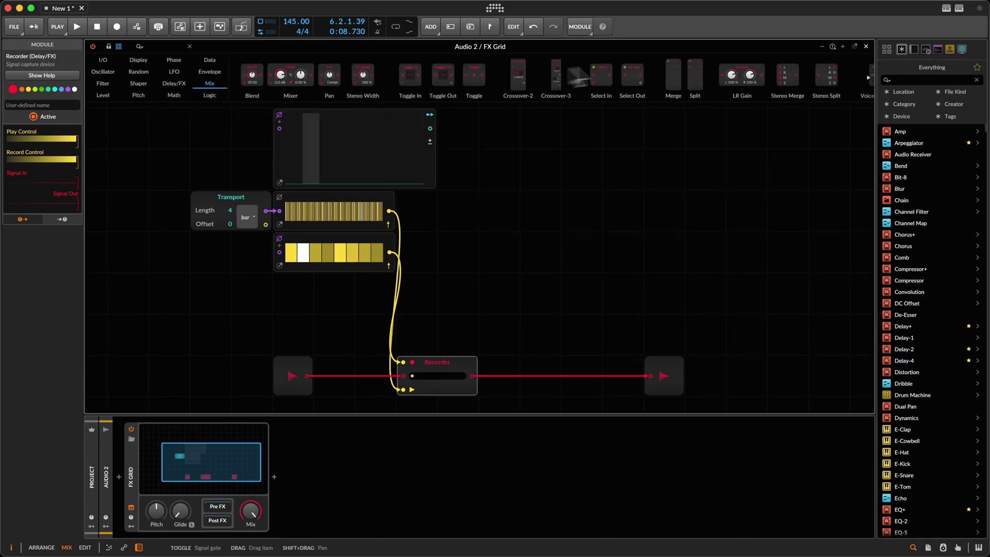
pyautogui.moveTo(603, 72); pyautogui.dragTo(485, 390)
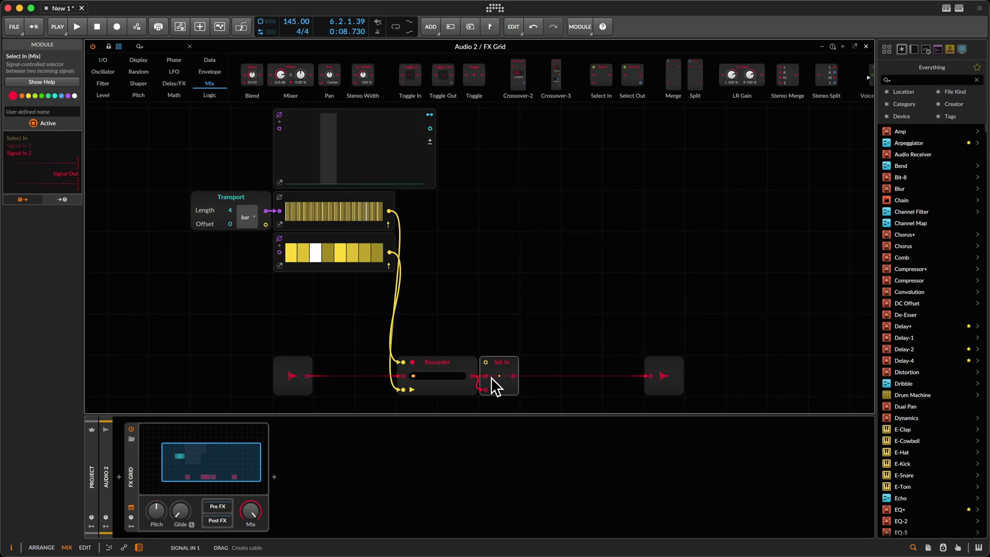
pyautogui.click(298, 376)
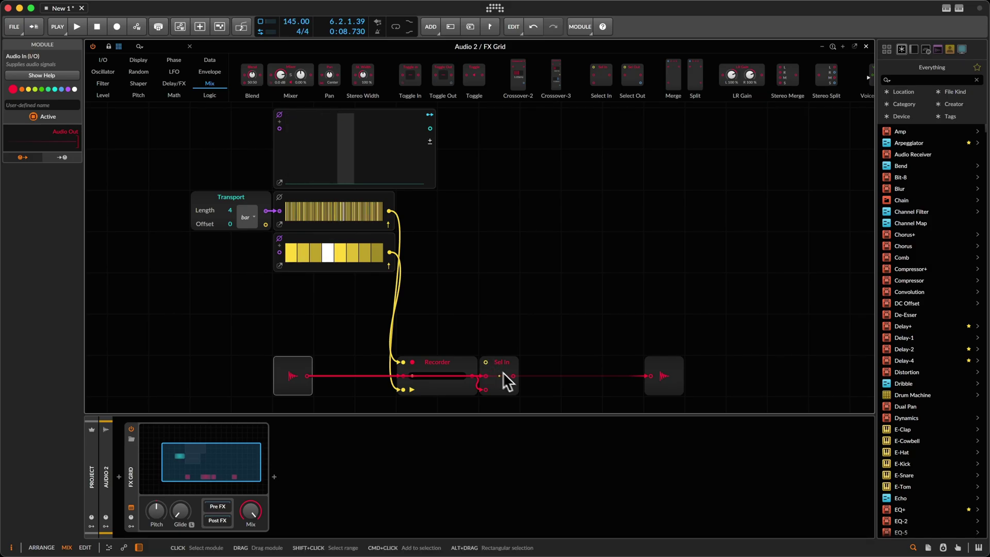
# - Add a greater-than comparator beside the Steps module and connect the Steps output to its A input
pyautogui.scroll(3, 480, 303)
pyautogui.click(456, 192)
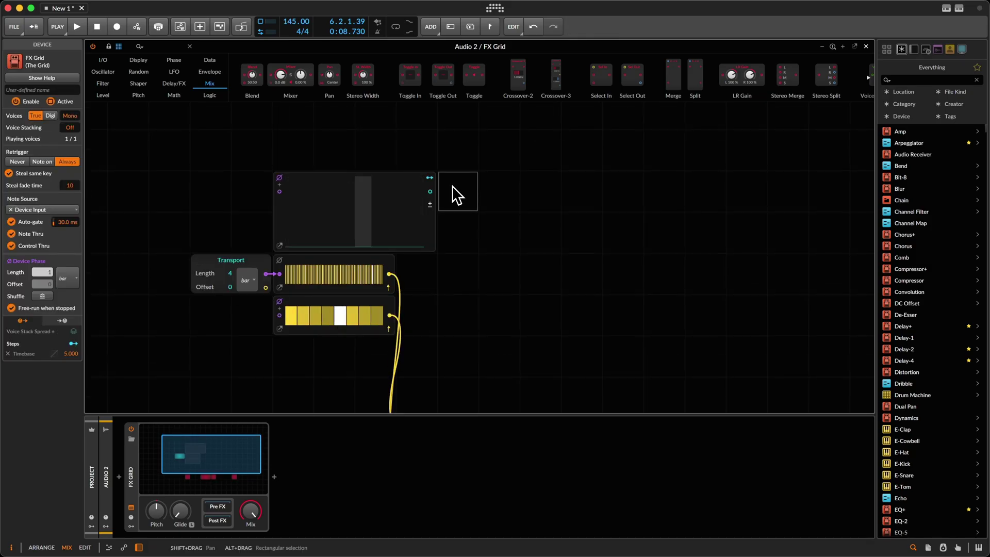
pyautogui.click(210, 95)
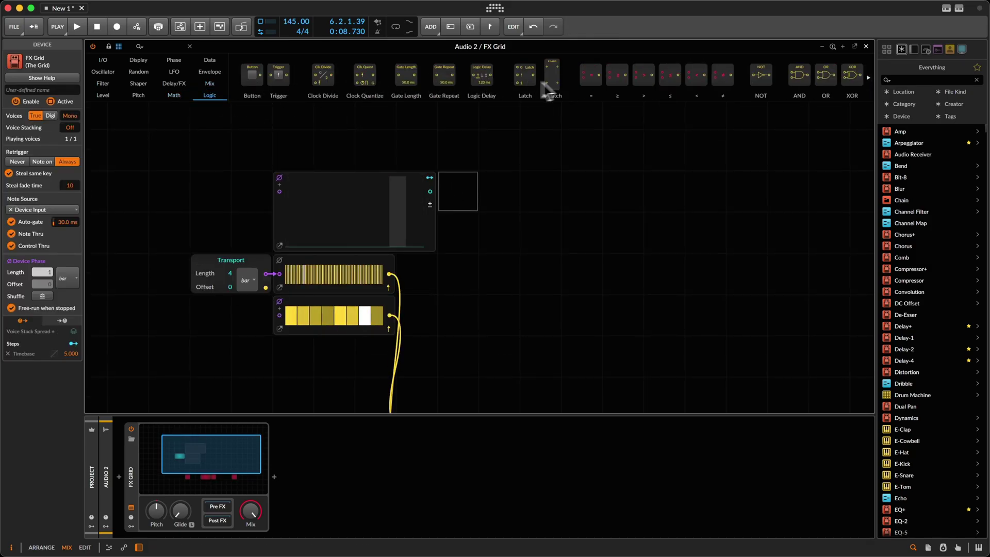
pyautogui.moveTo(642, 73); pyautogui.dragTo(456, 236)
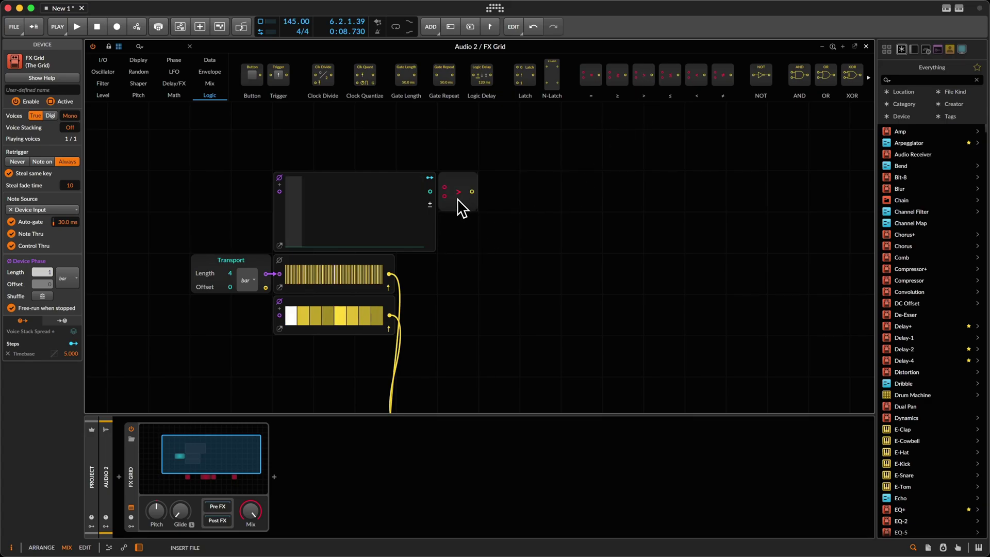
pyautogui.click(457, 199)
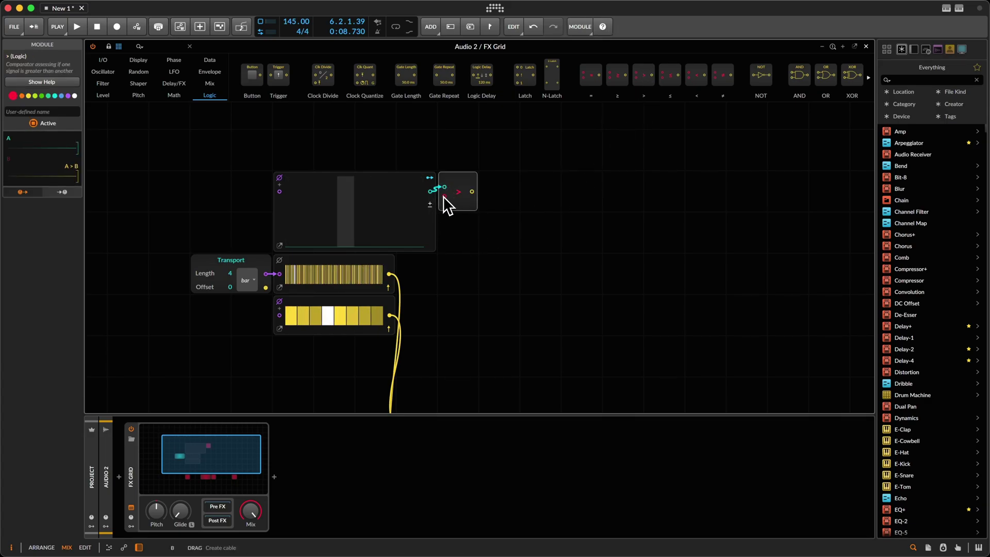
pyautogui.moveTo(444, 196); pyautogui.dragTo(474, 206)
# - Raise several steps of the Steps module and connect the comparator's output to the Select In module's select input
pyautogui.scroll(-3, 472, 208)
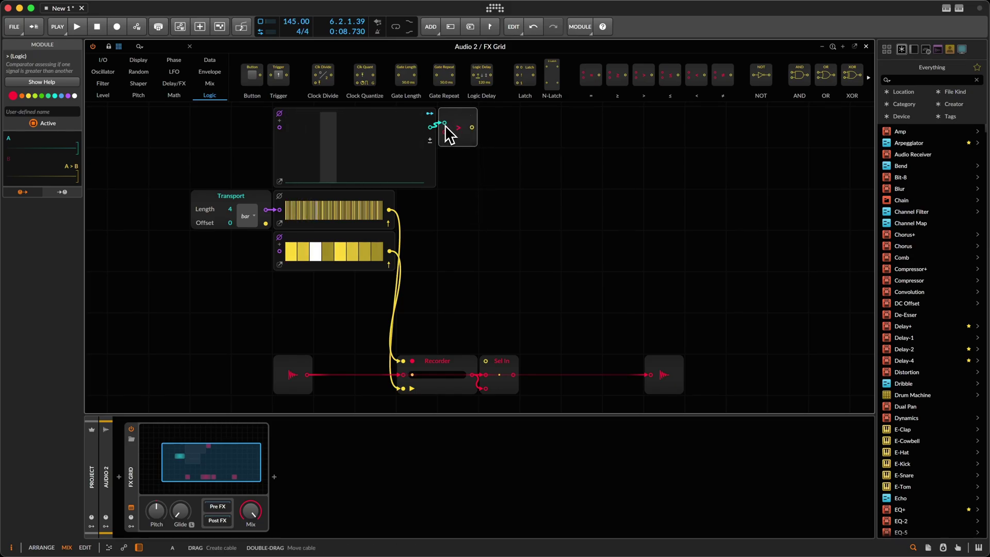
pyautogui.moveTo(378, 162)
pyautogui.mouseDown()
pyautogui.moveTo(408, 150)
pyautogui.moveTo(332, 183)
pyautogui.moveTo(345, 159)
pyautogui.mouseUp()
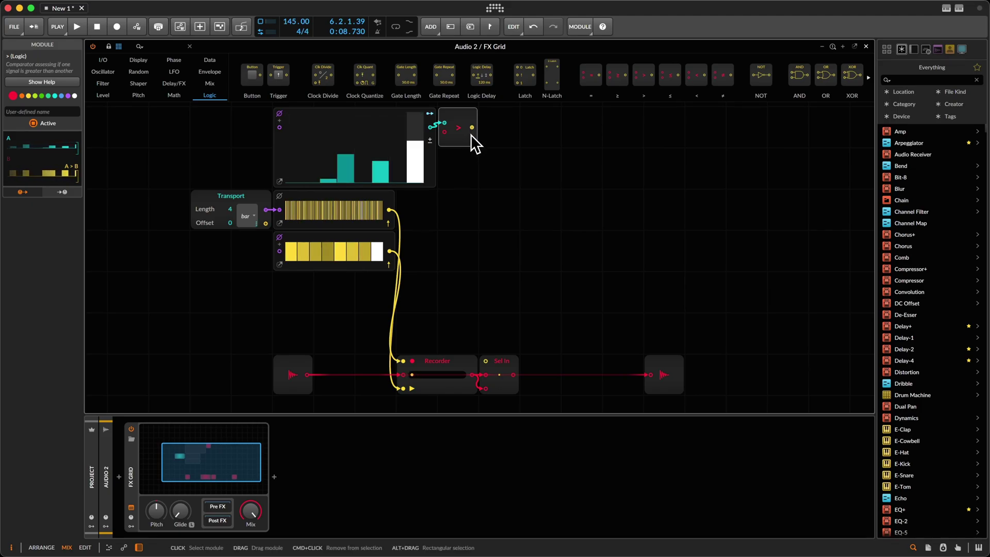
pyautogui.moveTo(472, 128); pyautogui.dragTo(484, 361)
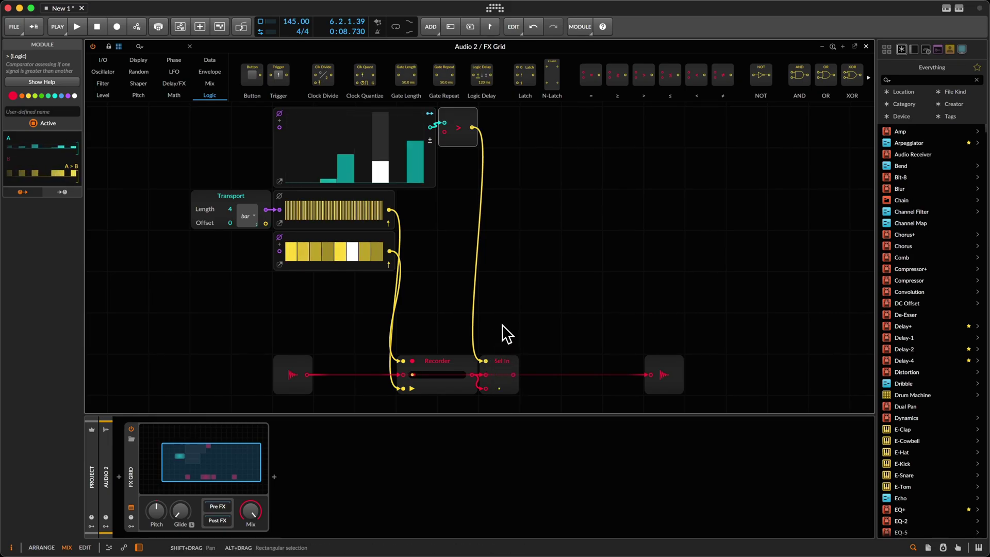
# - Lower all steps of the Steps module to zero and briefly play the loop to audition the dry signal
pyautogui.scroll(3, 503, 331)
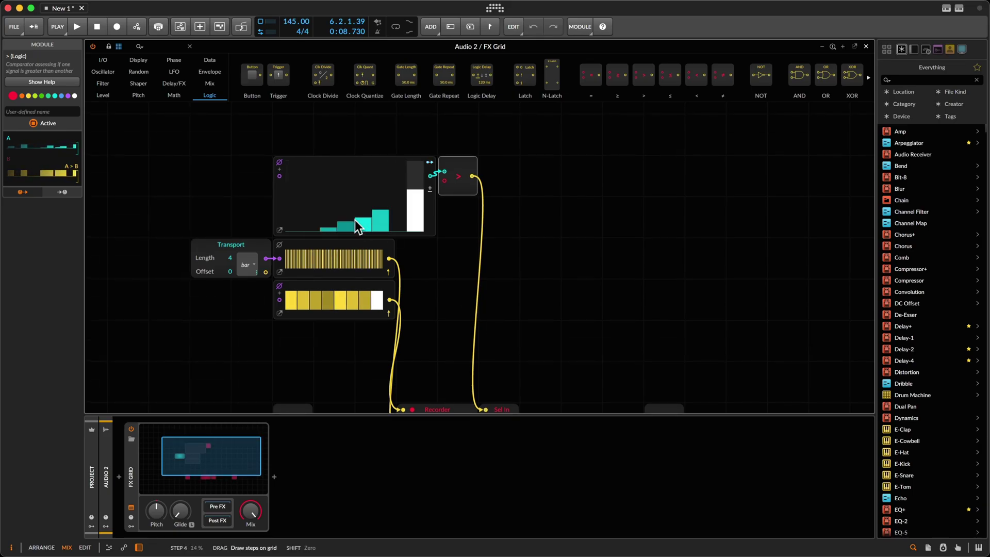
pyautogui.moveTo(354, 220)
pyautogui.mouseDown()
pyautogui.moveTo(335, 223)
pyautogui.moveTo(399, 194)
pyautogui.moveTo(412, 250)
pyautogui.moveTo(305, 261)
pyautogui.mouseUp()
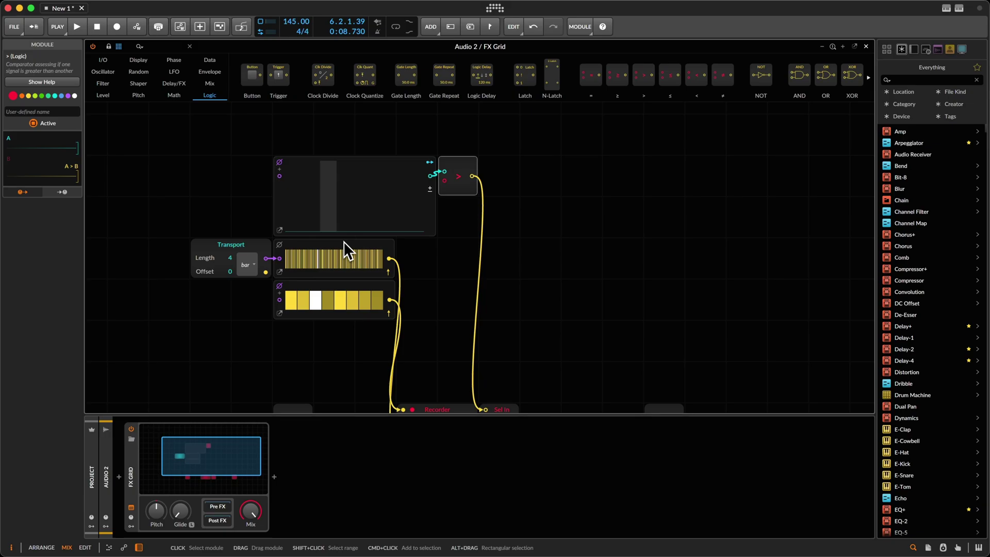
pyautogui.scroll(-1, 343, 241)
pyautogui.press('space')
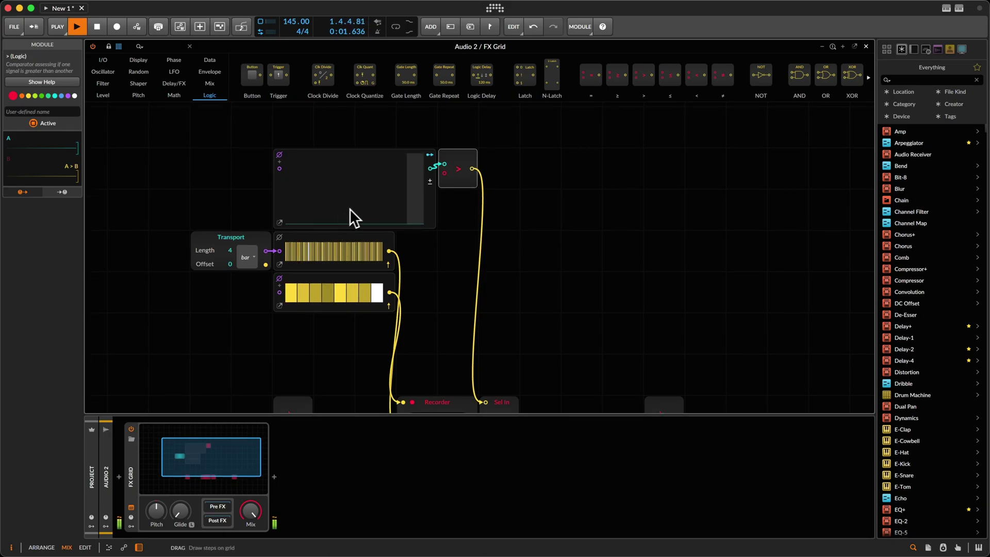
pyautogui.press('space')
# - Move the Recorder aside, connect the Select In output to the audio output in its place, and return the Recorder to the audio row
pyautogui.scroll(-5, 464, 187)
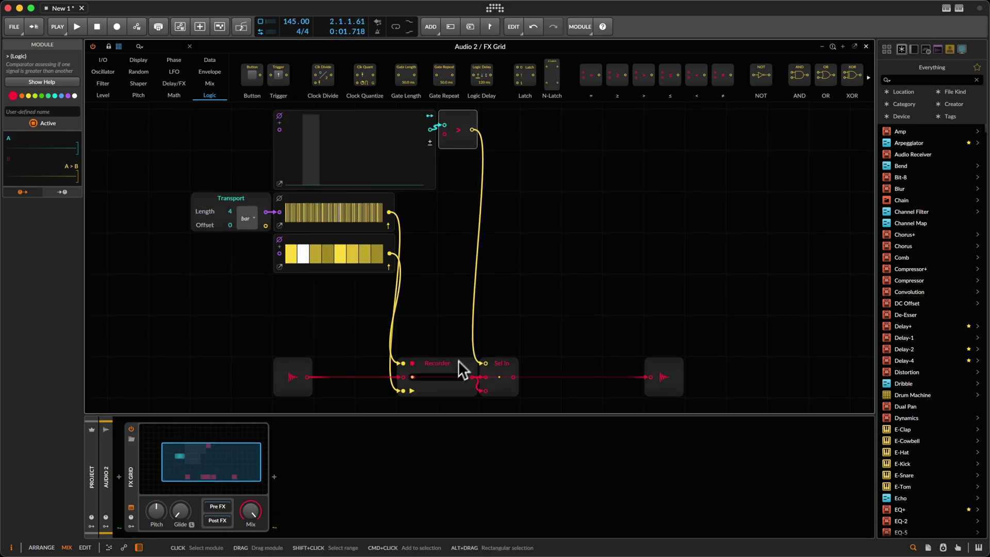
pyautogui.moveTo(458, 359); pyautogui.dragTo(408, 333)
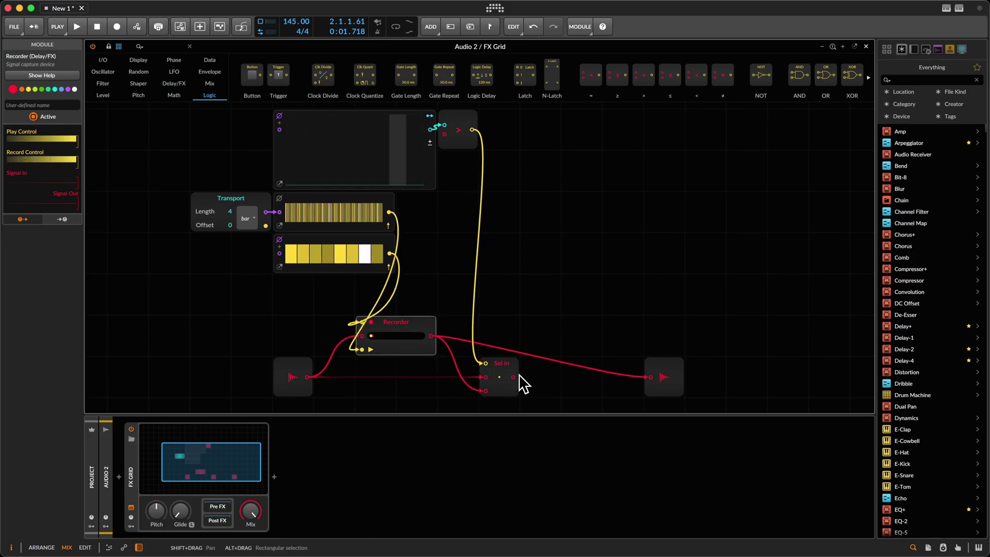
pyautogui.moveTo(513, 377); pyautogui.dragTo(670, 378)
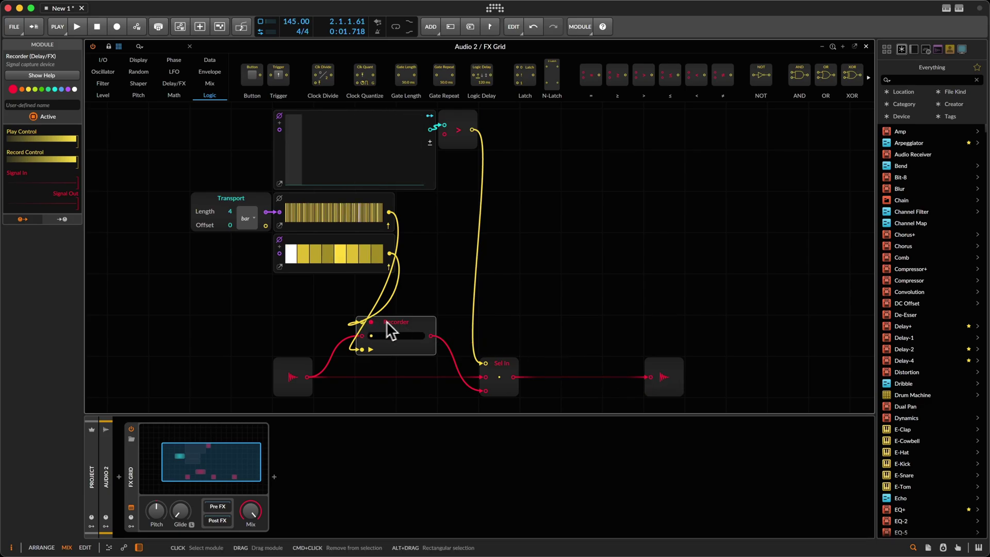
pyautogui.moveTo(390, 330); pyautogui.dragTo(432, 371)
# - While the loop plays, raise step 5 of the Steps module to about 25%, step 7 to about 40% and step 8 to about 65%
pyautogui.press('space')
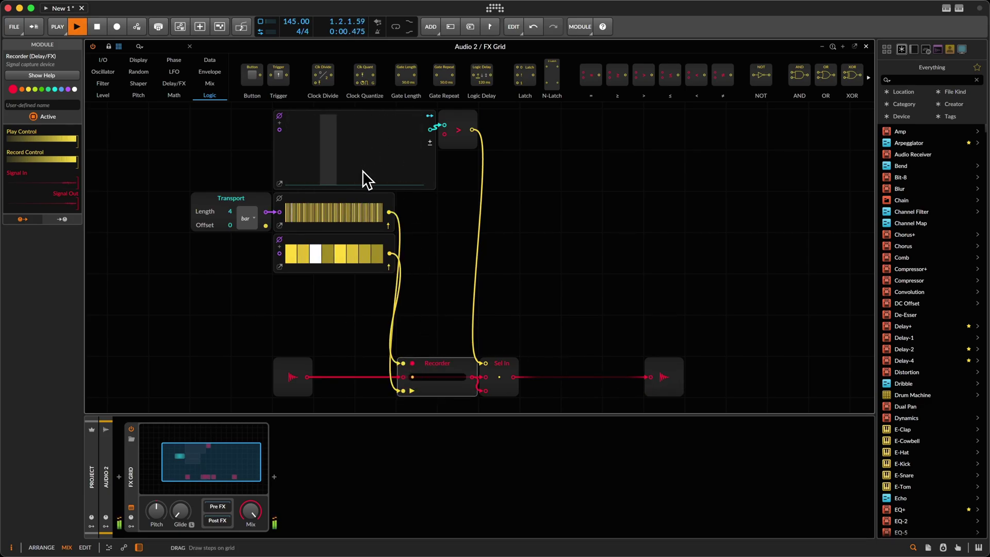
pyautogui.scroll(1, 363, 171)
pyautogui.click(361, 194)
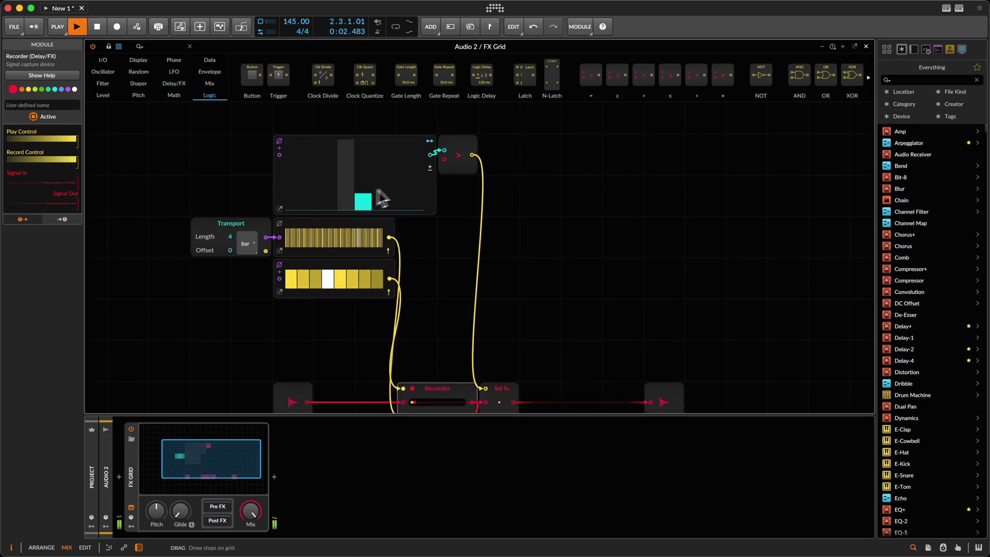
pyautogui.click(397, 182)
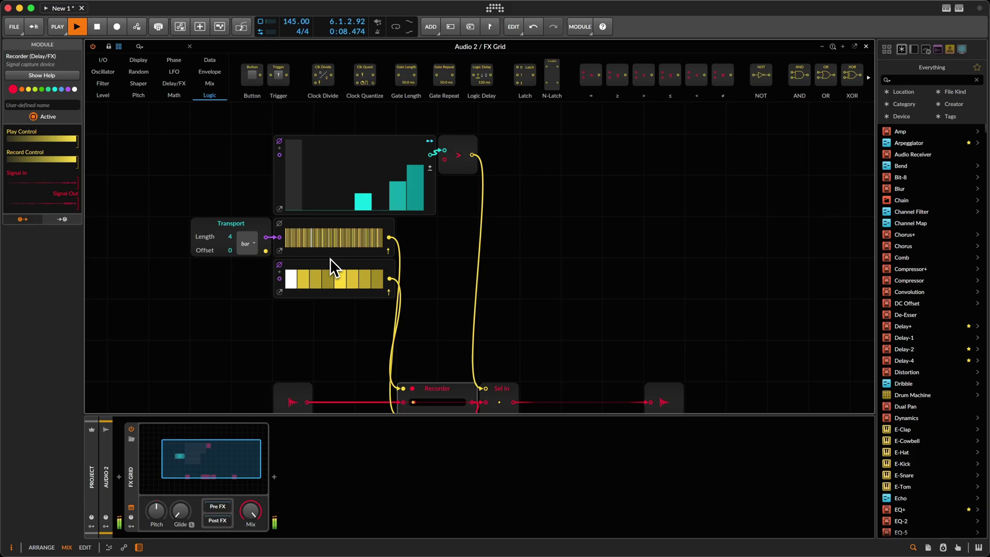
pyautogui.press('space')
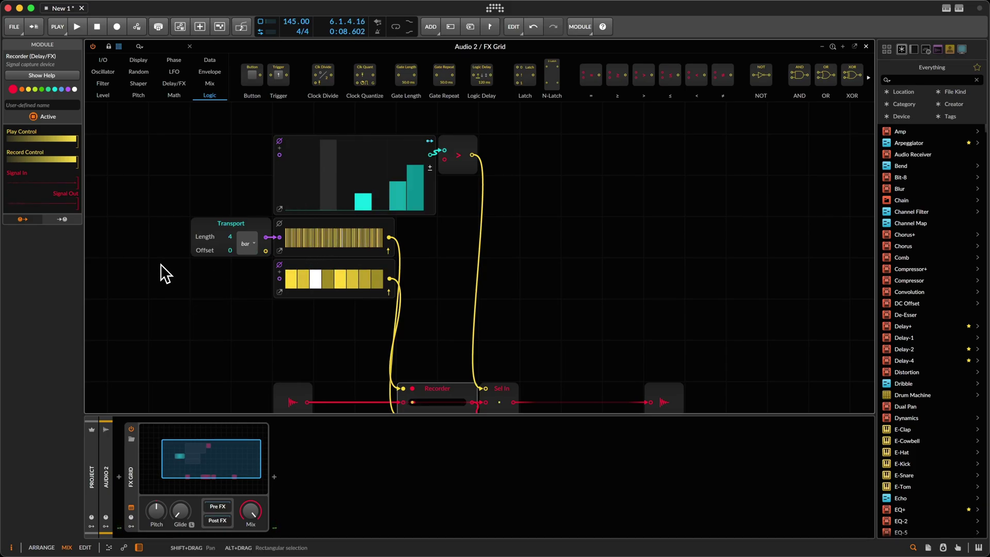
# - Move the Transport and its 64-step Gates module together below the 8-step Gates module
pyautogui.click(158, 244)
pyautogui.moveTo(155, 236); pyautogui.dragTo(325, 233)
pyautogui.moveTo(261, 224); pyautogui.dragTo(237, 348)
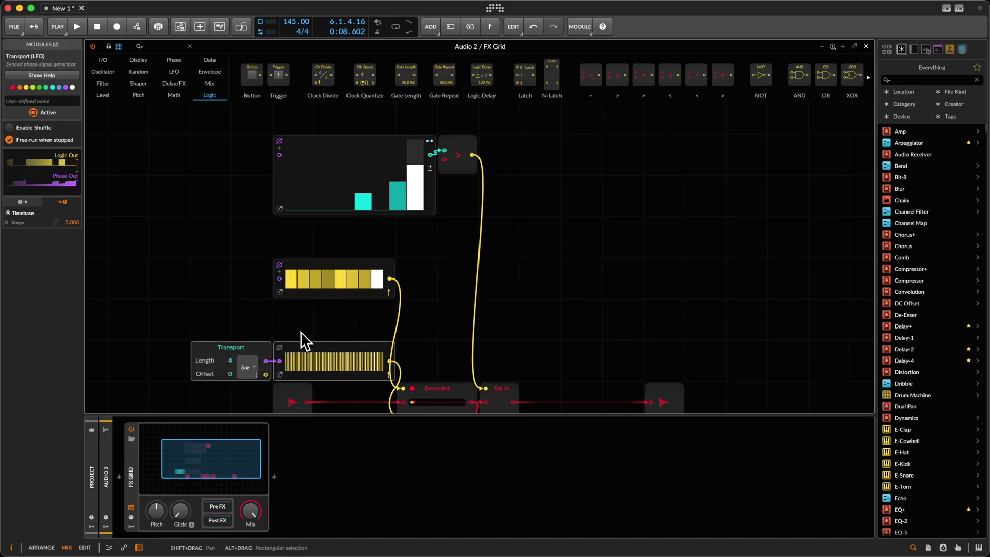
# - Place the 8-step Gates module directly below the Steps module and widen it to the same width
pyautogui.scroll(2, 301, 332)
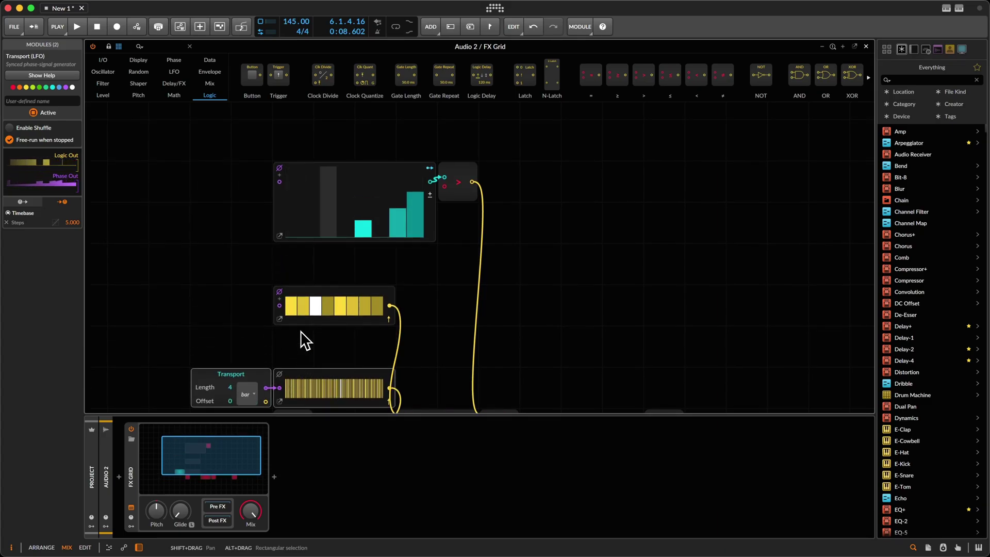
pyautogui.click(313, 294)
pyautogui.moveTo(319, 266); pyautogui.dragTo(277, 265)
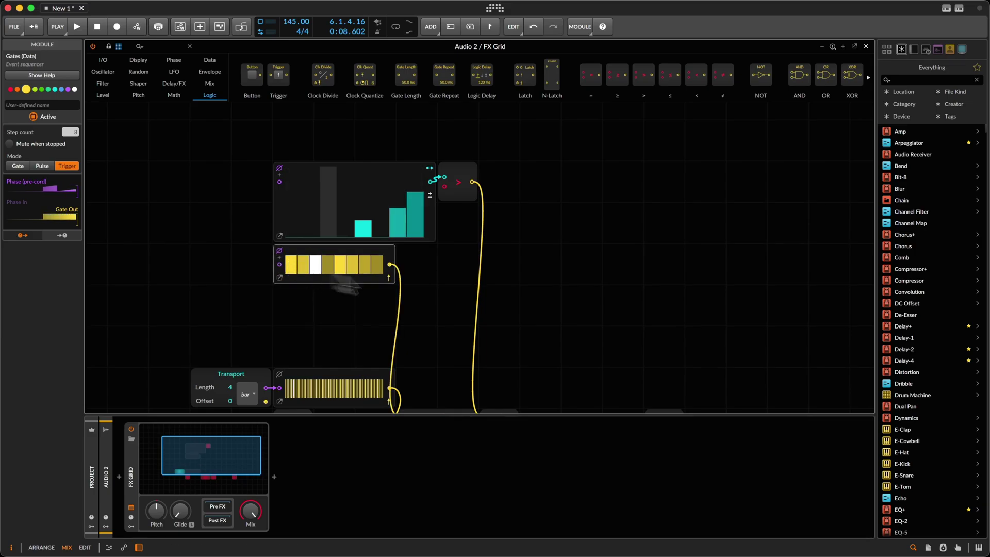
pyautogui.moveTo(397, 264); pyautogui.dragTo(452, 256)
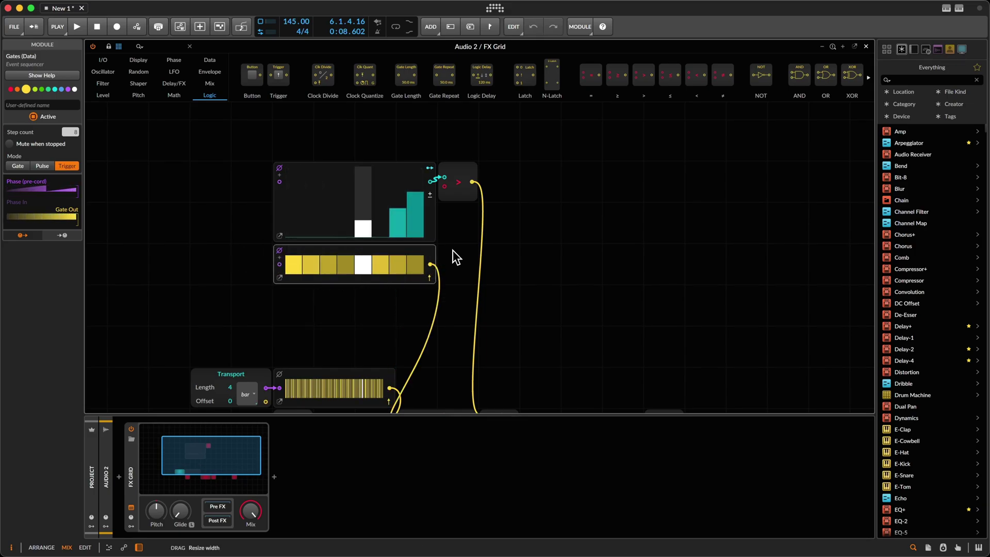
# - Replace the 8-step Gates module with a Probabilities module
pyautogui.scroll(-3, 385, 323)
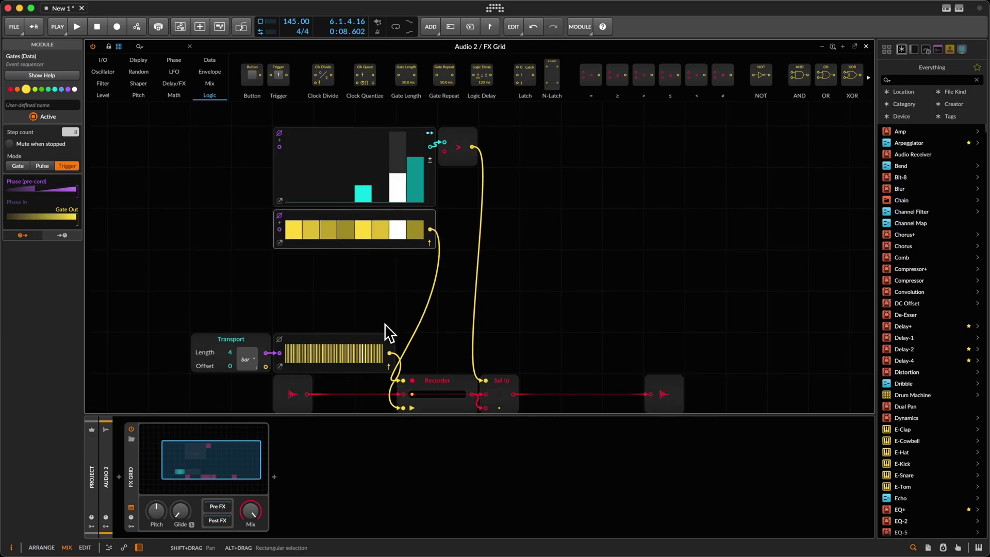
pyautogui.scroll(2, 385, 323)
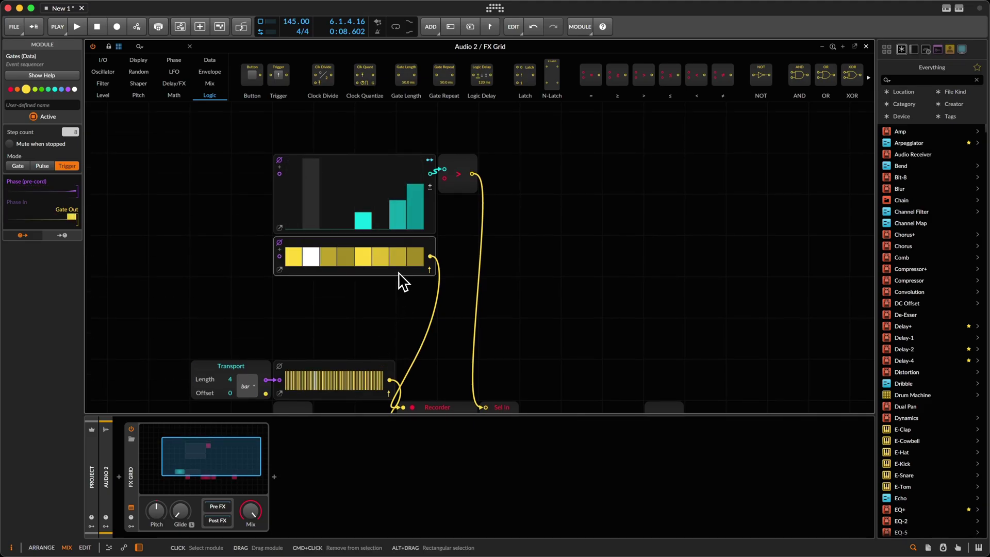
pyautogui.rightClick(377, 246)
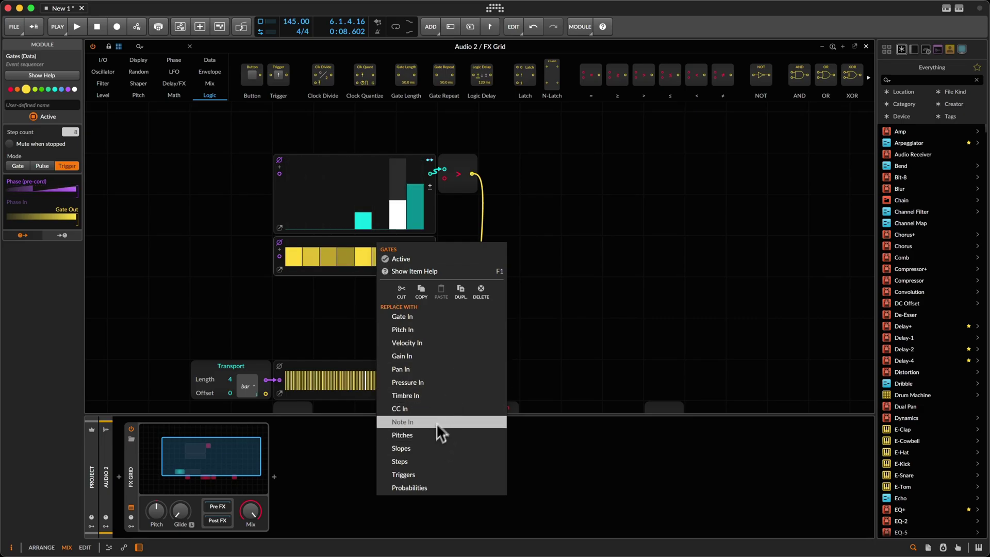
pyautogui.click(425, 486)
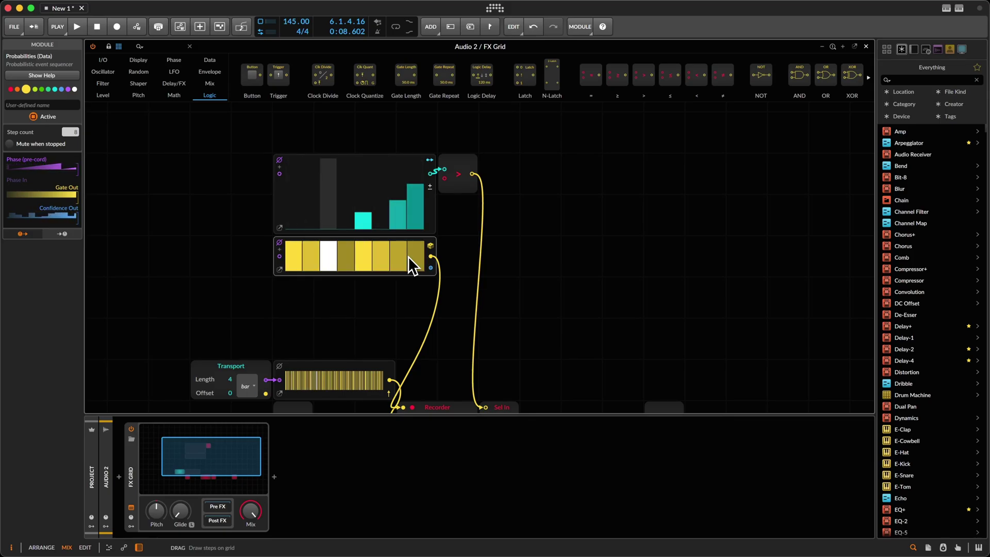
# - Try reduced probabilities between about 25% and 60% on steps 5 to 8 of the Probabilities module, and bring those steps down to zero
pyautogui.moveTo(410, 255)
pyautogui.mouseDown()
pyautogui.moveTo(369, 255)
pyautogui.moveTo(408, 257)
pyautogui.mouseUp()
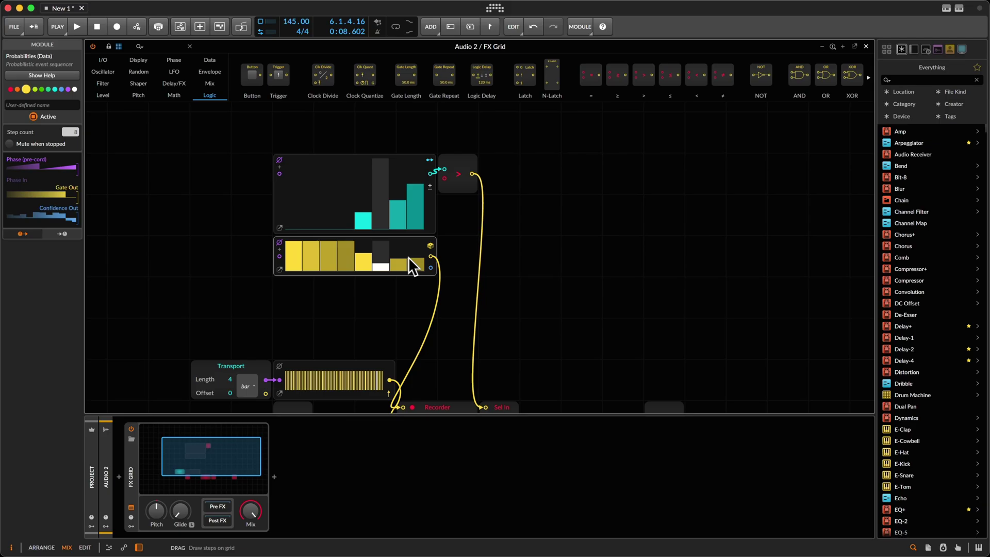
pyautogui.click(367, 257)
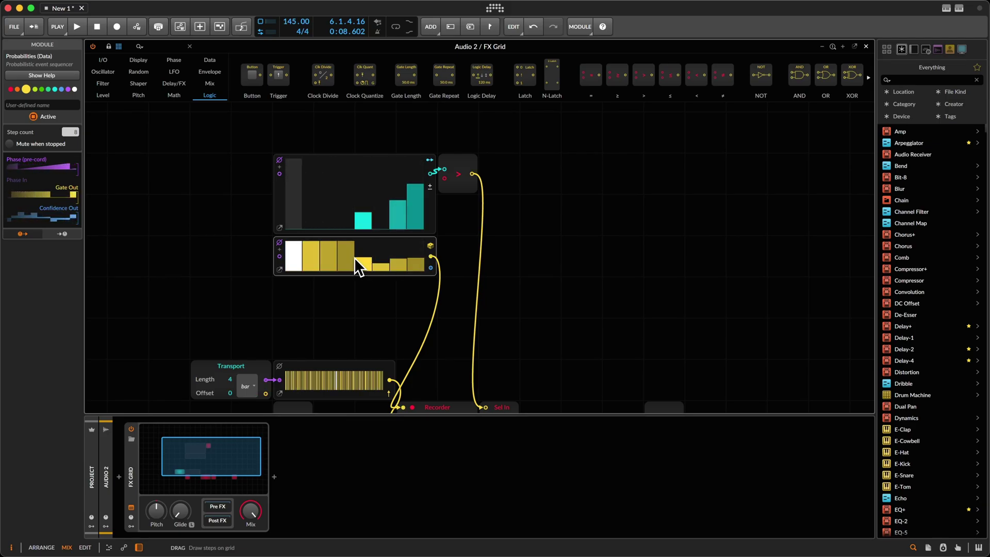
pyautogui.click(365, 252)
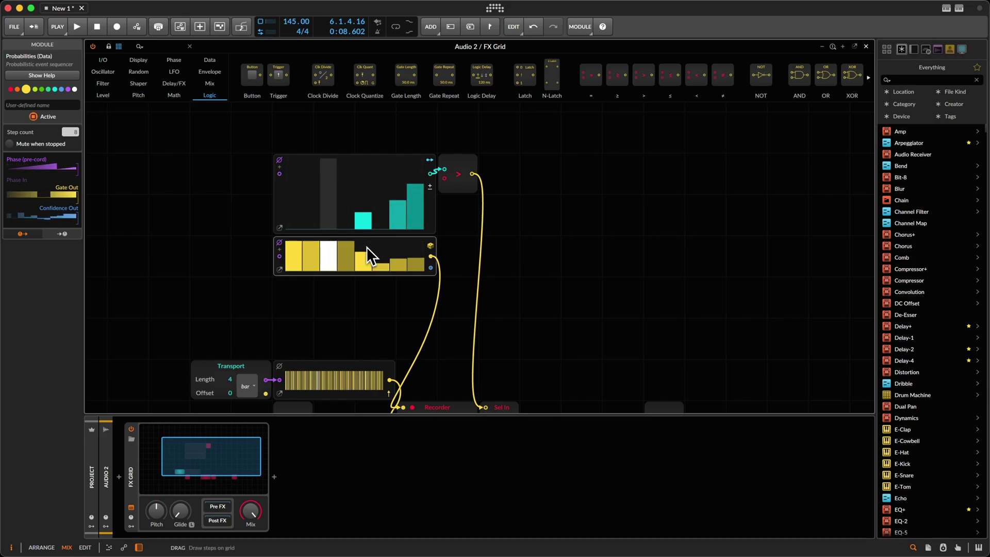
pyautogui.moveTo(366, 246)
pyautogui.mouseDown()
pyautogui.moveTo(366, 292)
pyautogui.moveTo(430, 311)
pyautogui.mouseUp()
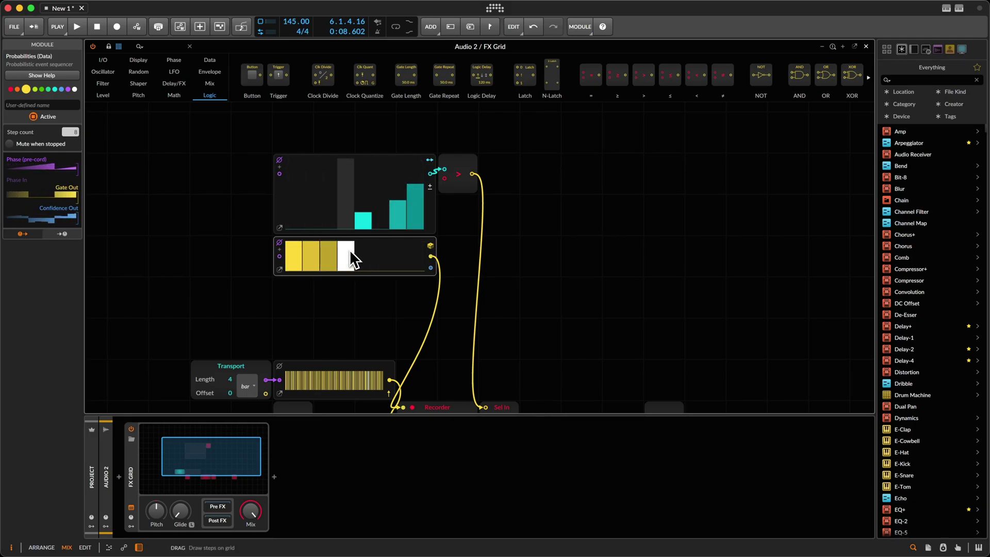
# - Draw a rising ramp from about 15% to 40% across steps 5 to 8 of the Steps module and try other step 7 heights during playback
pyautogui.moveTo(366, 222)
pyautogui.mouseDown()
pyautogui.moveTo(414, 180)
pyautogui.moveTo(414, 200)
pyautogui.moveTo(376, 221)
pyautogui.moveTo(407, 216)
pyautogui.moveTo(412, 202)
pyautogui.mouseUp()
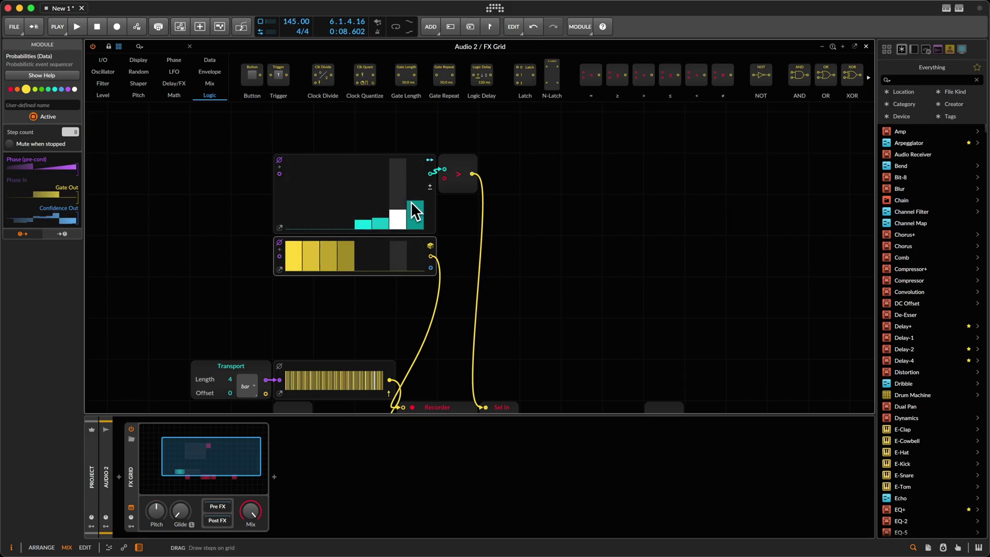
pyautogui.press('space')
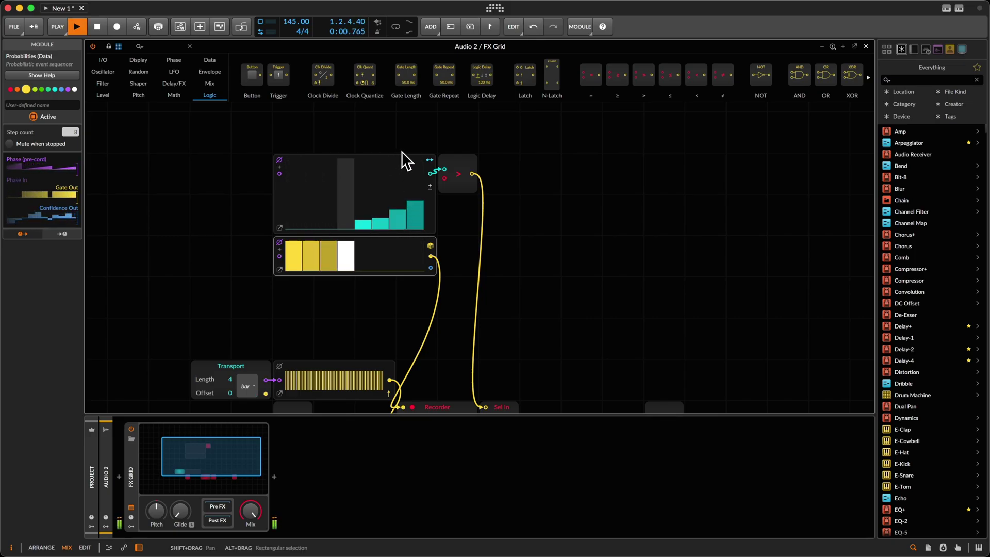
pyautogui.click(398, 175)
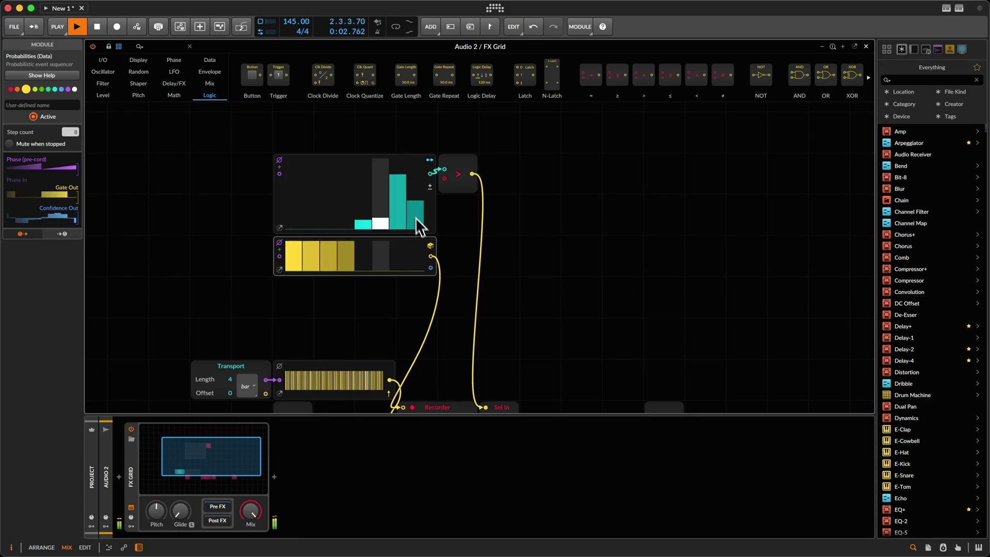
pyautogui.click(397, 210)
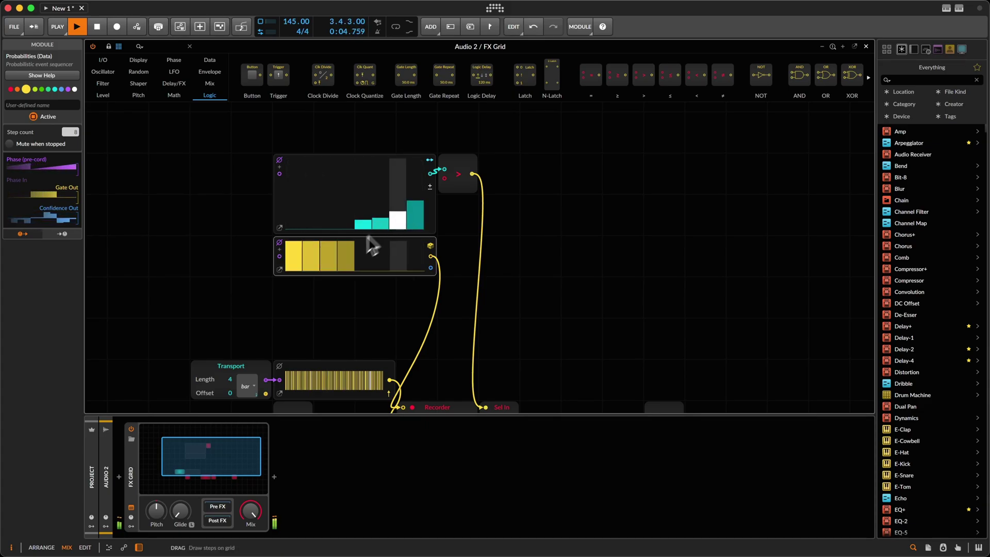
# - Zero step 4 of the Probabilities module, try different heights for step 5, and raise steps 5 to 8 to 100%
pyautogui.click(353, 250)
pyautogui.click(361, 246)
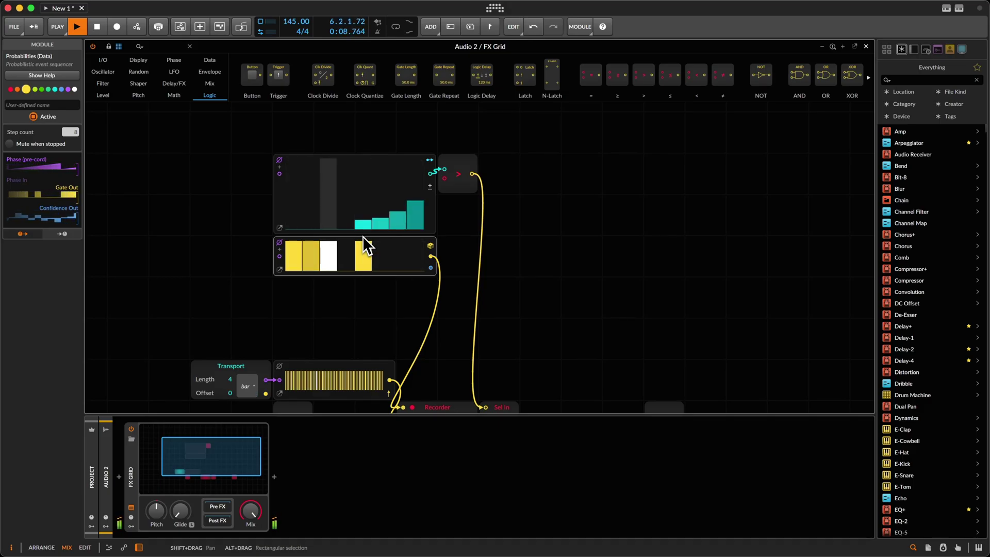
pyautogui.click(362, 261)
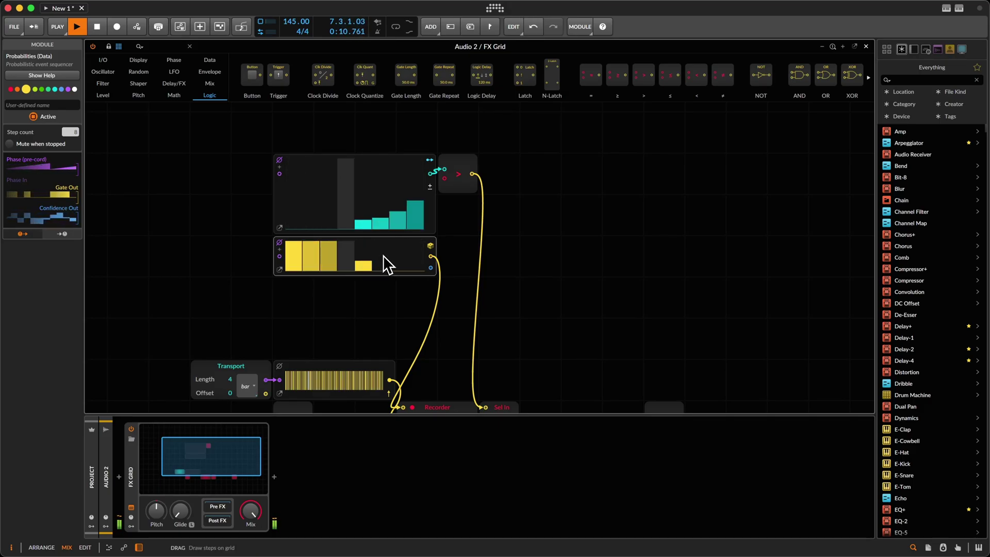
pyautogui.moveTo(366, 249); pyautogui.dragTo(413, 236)
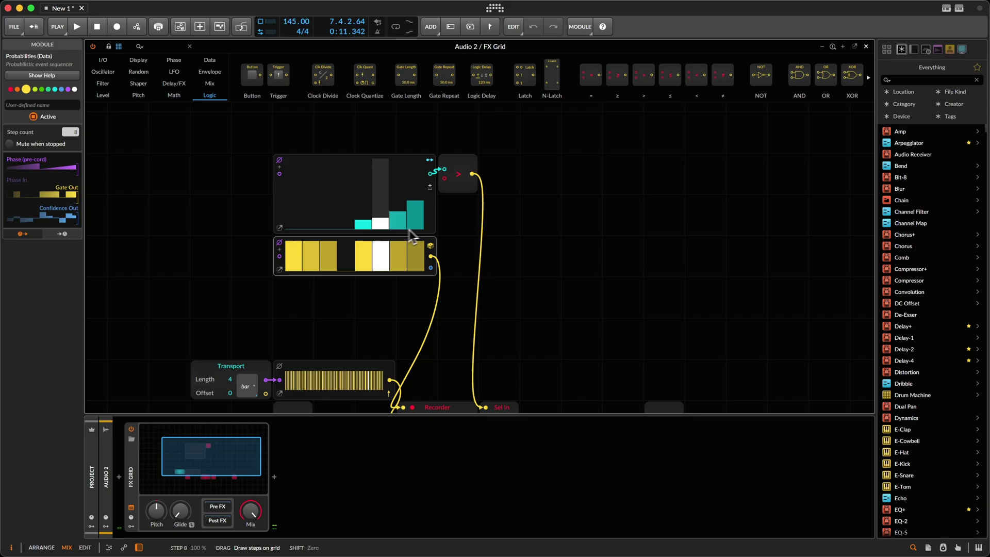
# - Set steps 3 to 8 of the Probabilities module to about 40–60%, and in the Steps module clear step 5 and raise step 4 to about 15%
pyautogui.moveTo(351, 225)
pyautogui.mouseDown()
pyautogui.moveTo(375, 263)
pyautogui.moveTo(419, 259)
pyautogui.moveTo(397, 261)
pyautogui.mouseUp()
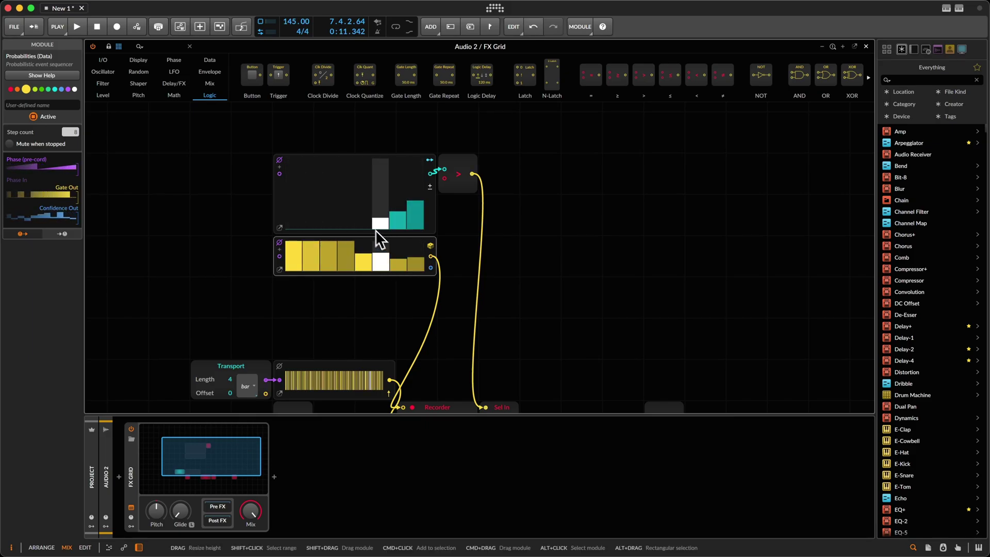
pyautogui.moveTo(346, 254); pyautogui.dragTo(335, 255)
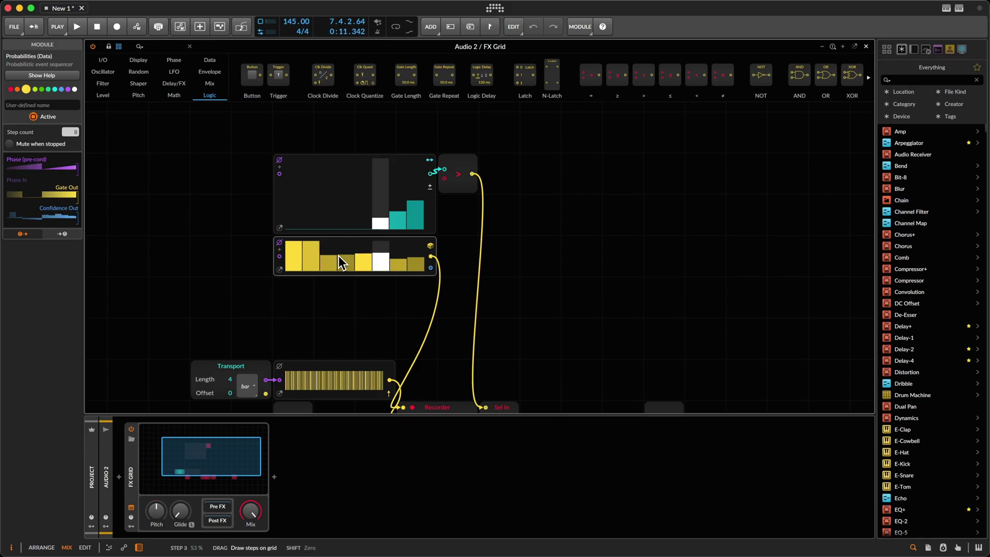
pyautogui.click(339, 222)
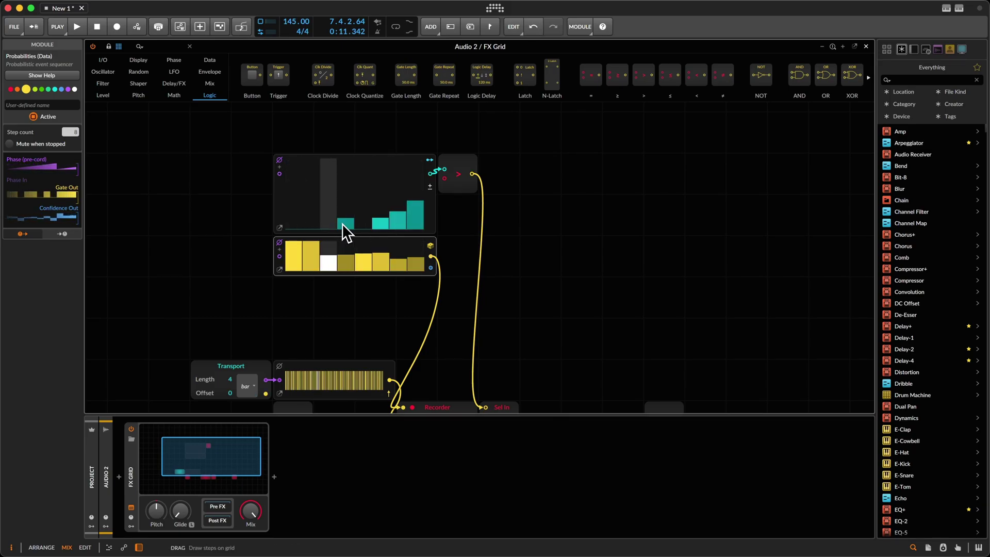
# - Audition the pattern, stop playback, and reset all eight probabilities to 100% and all eight Steps values to zero
pyautogui.press('space')
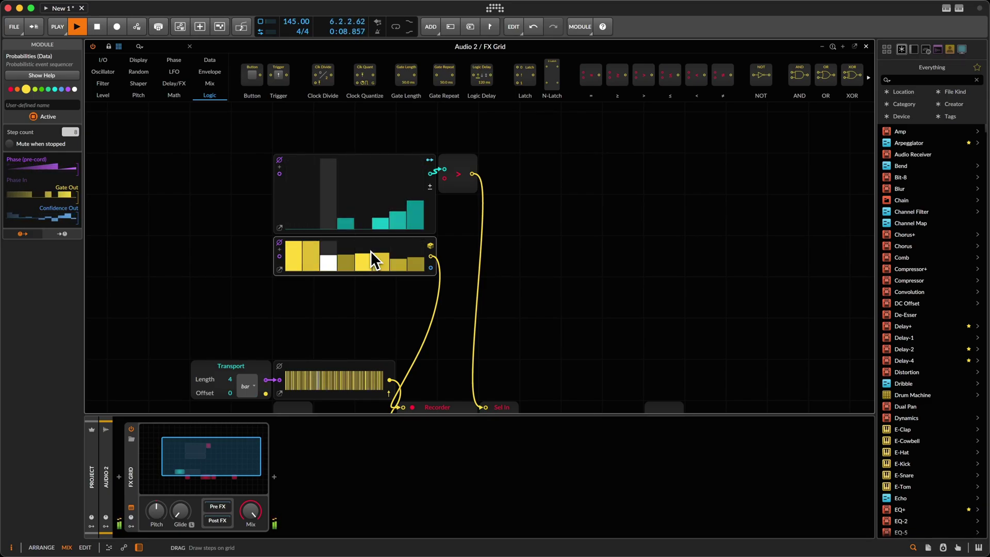
pyautogui.press('space')
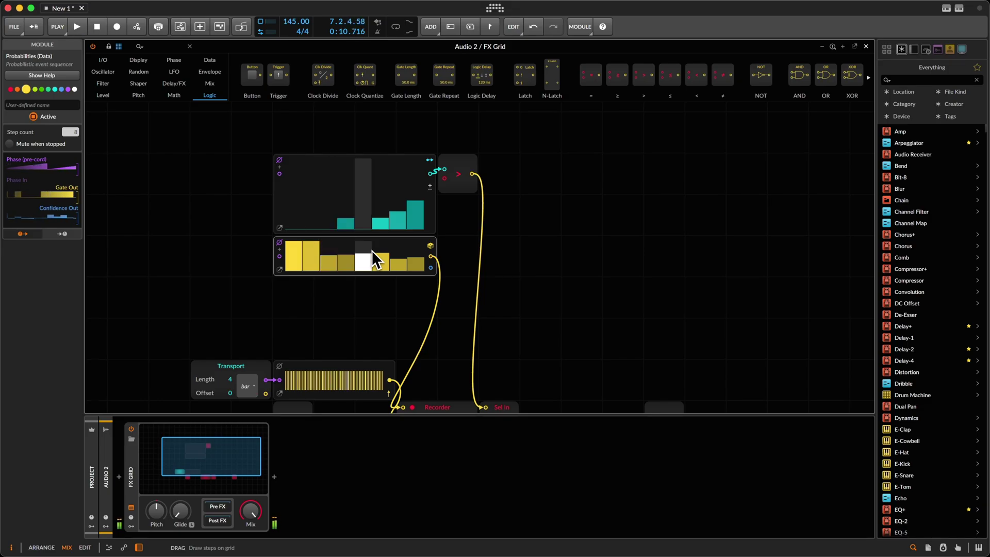
pyautogui.moveTo(377, 247)
pyautogui.mouseDown()
pyautogui.moveTo(324, 214)
pyautogui.moveTo(438, 209)
pyautogui.moveTo(361, 222)
pyautogui.mouseUp()
# - Move the Steps, Probabilities and greater-than modules together down closer to the Transport row
pyautogui.scroll(-3, 352, 260)
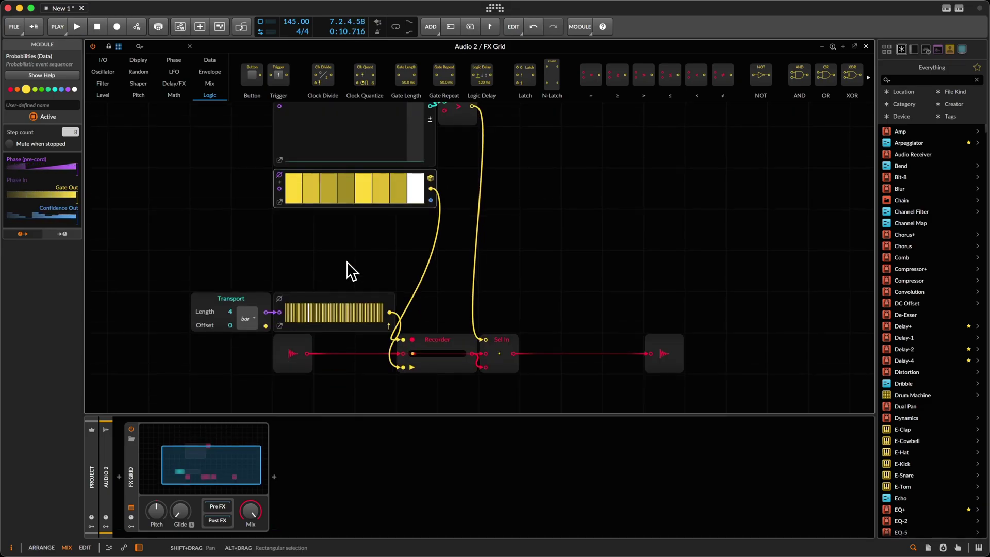
pyautogui.scroll(1, 347, 262)
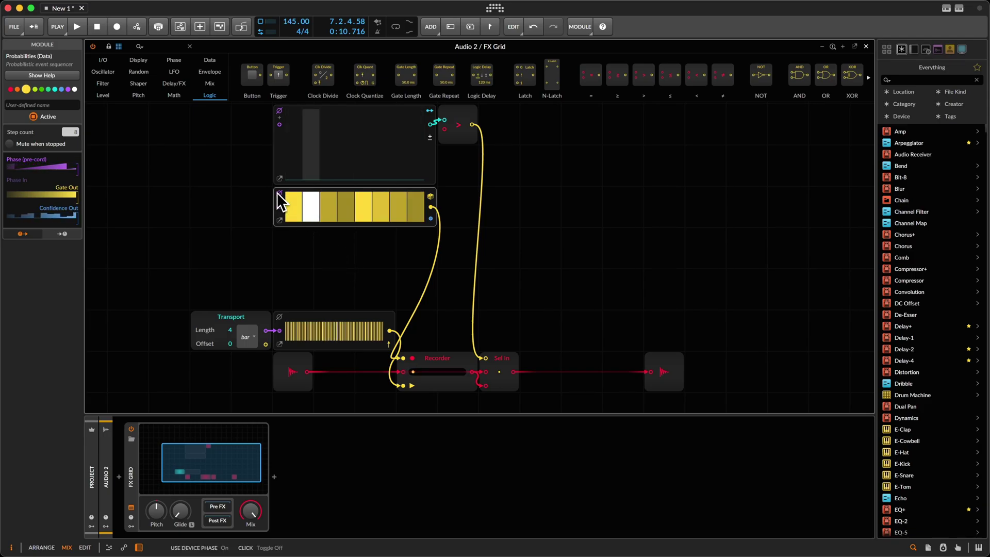
pyautogui.moveTo(248, 105); pyautogui.dragTo(479, 242)
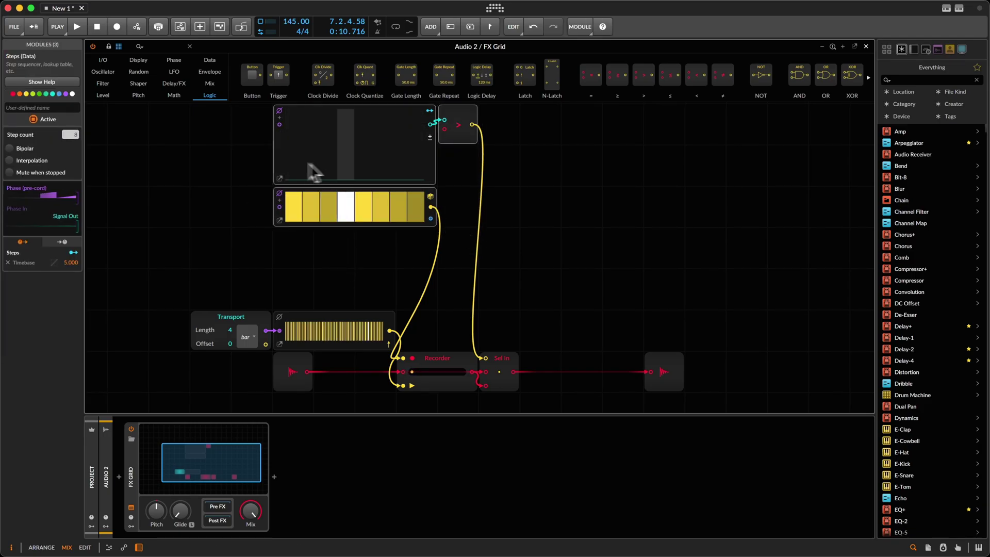
pyautogui.moveTo(280, 188); pyautogui.dragTo(279, 213)
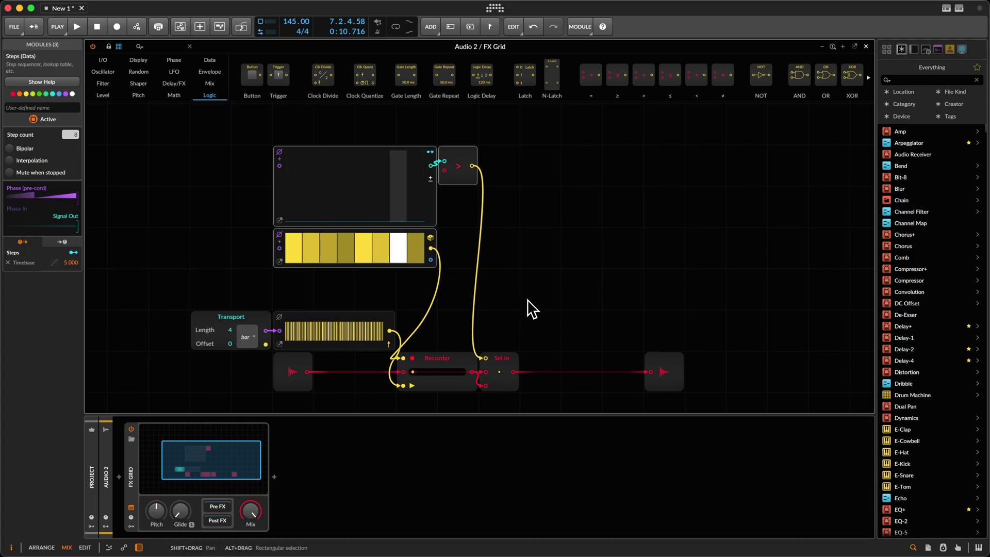
# - Move the audio output further from Select In and insert a Comb filter into the signal path between them
pyautogui.hscroll(5, 527, 299)
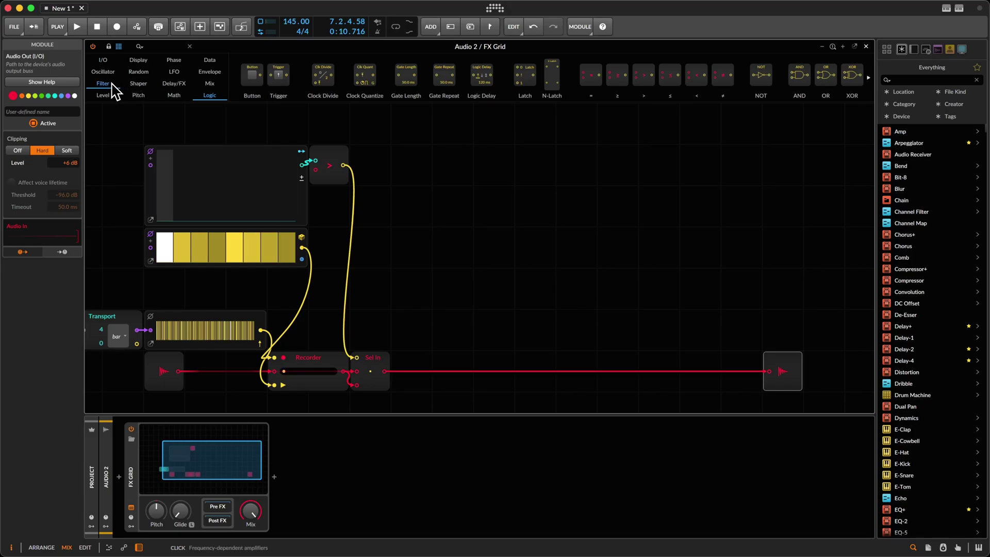
pyautogui.click(106, 83)
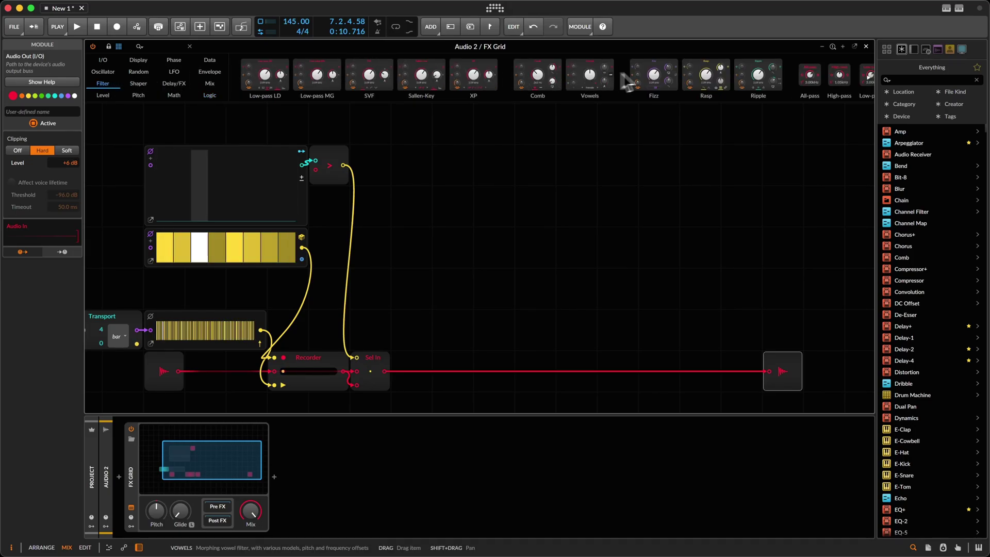
pyautogui.moveTo(537, 73); pyautogui.dragTo(457, 370)
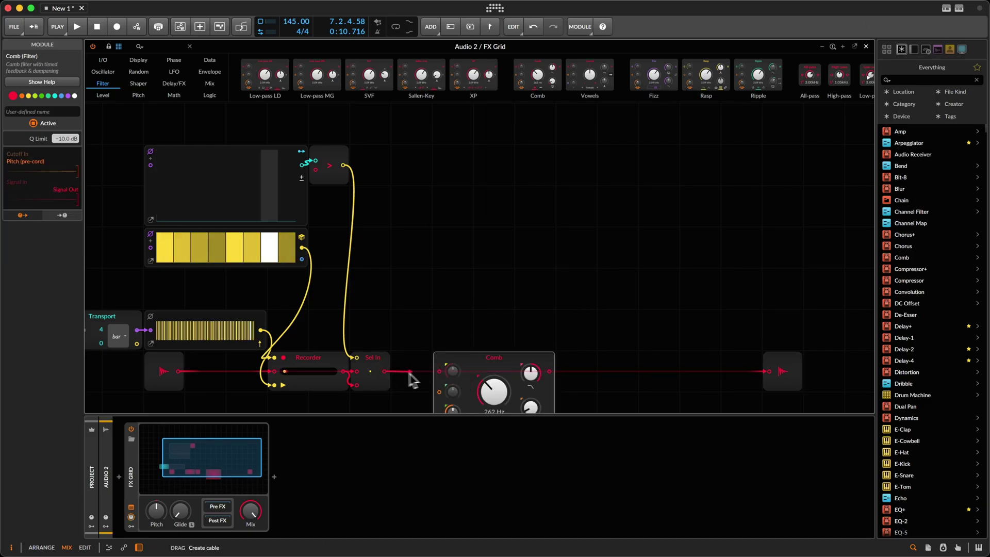
pyautogui.moveTo(549, 371); pyautogui.dragTo(774, 369)
# - Lower the Comb filter's input level, raise its damping control to maximum, and increase its feedback time from zero
pyautogui.scroll(-1, 538, 286)
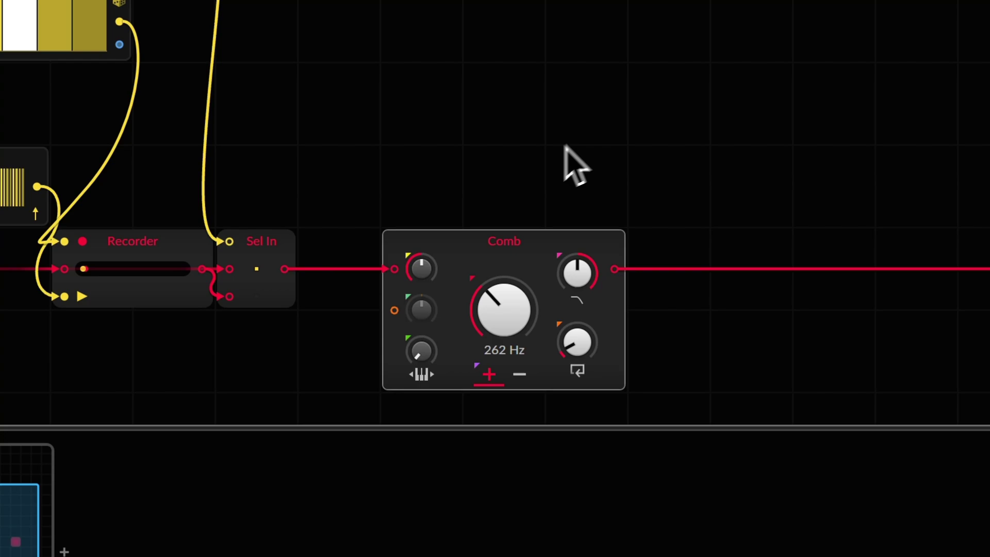
pyautogui.scroll(-3, 429, 274)
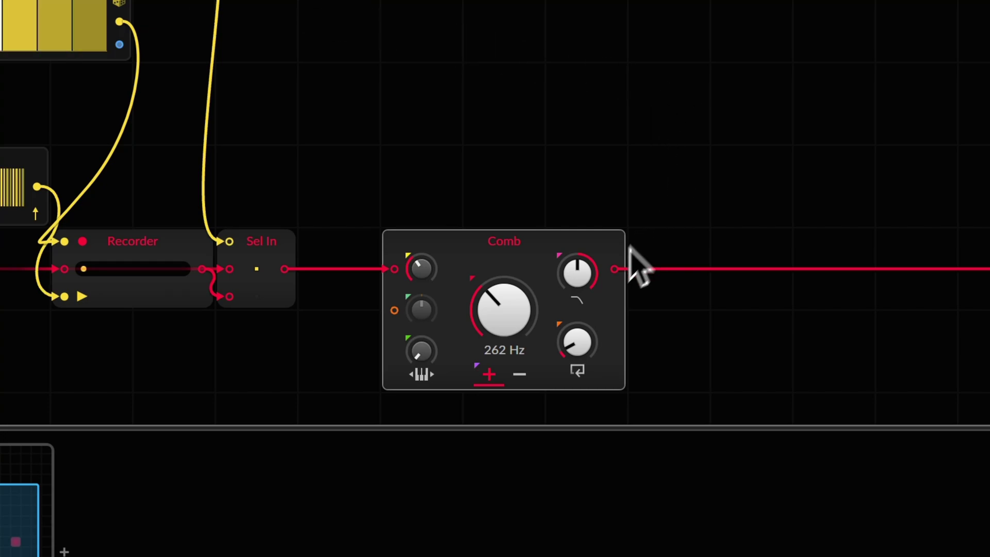
pyautogui.scroll(5, 595, 275)
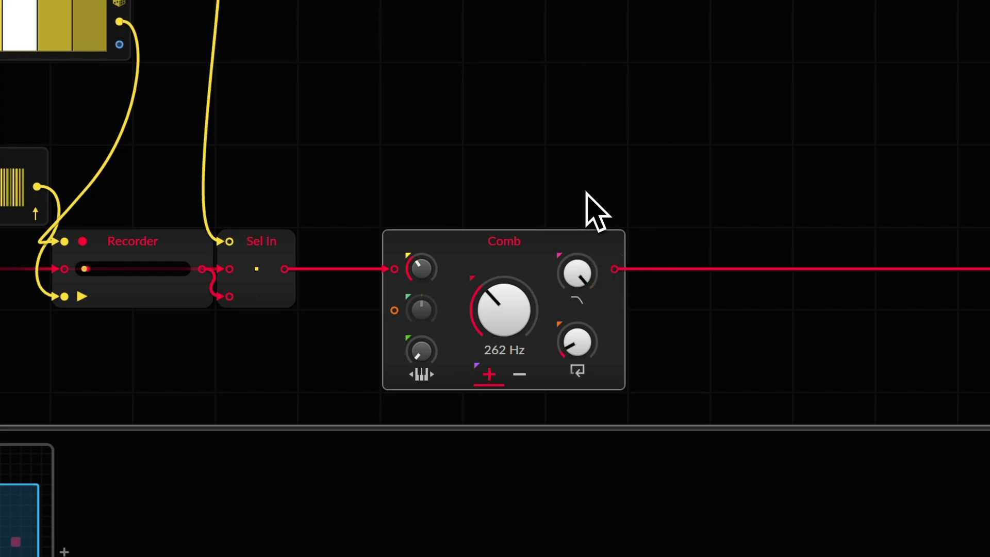
pyautogui.moveTo(576, 335); pyautogui.dragTo(576, 338)
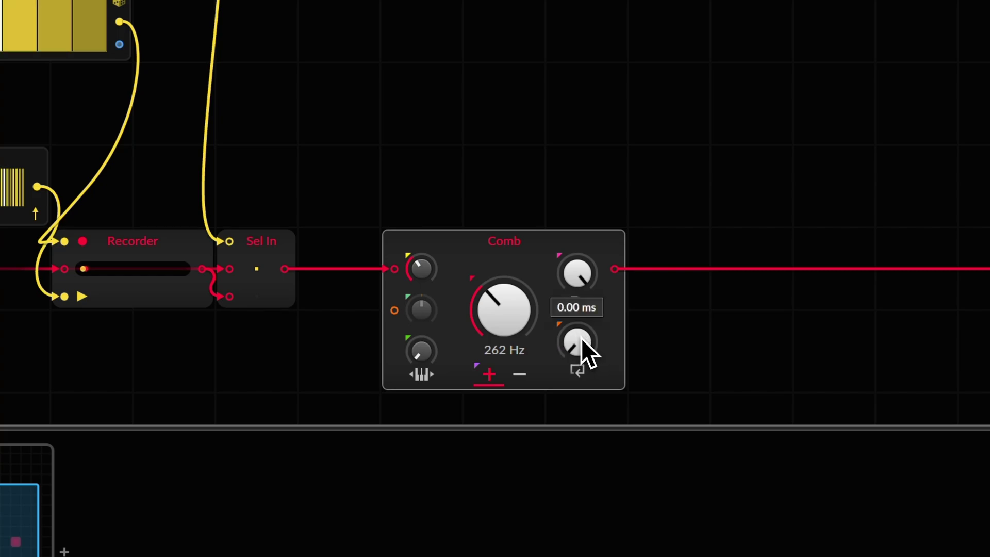
pyautogui.moveTo(580, 338); pyautogui.dragTo(580, 325)
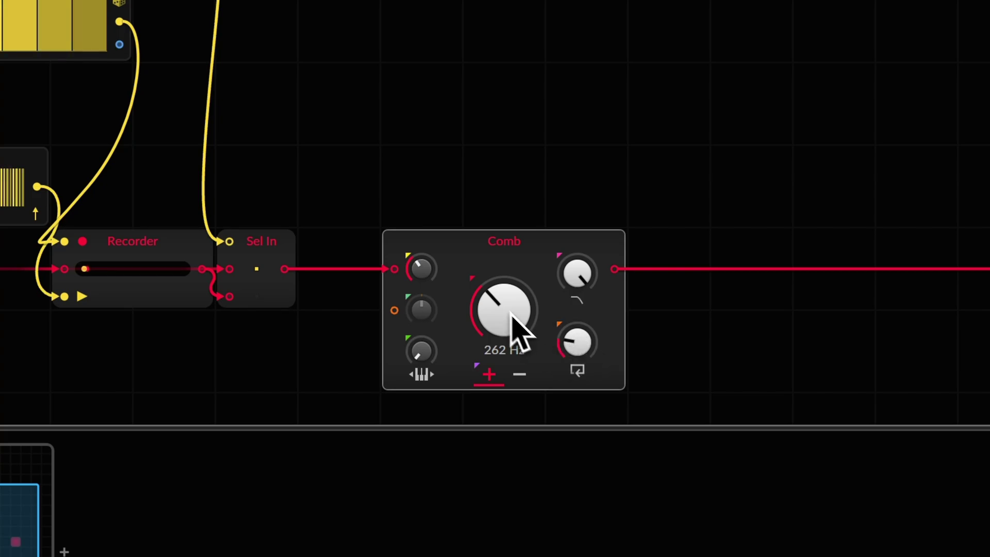
# - Try different frequency and feedback time settings on the Comb filter, ending with its frequency at 239 Hz
pyautogui.moveTo(499, 307)
pyautogui.mouseDown()
pyautogui.moveTo(499, 329)
pyautogui.moveTo(499, 307)
pyautogui.moveTo(506, 312)
pyautogui.mouseUp()
pyautogui.moveTo(556, 345); pyautogui.dragTo(562, 340)
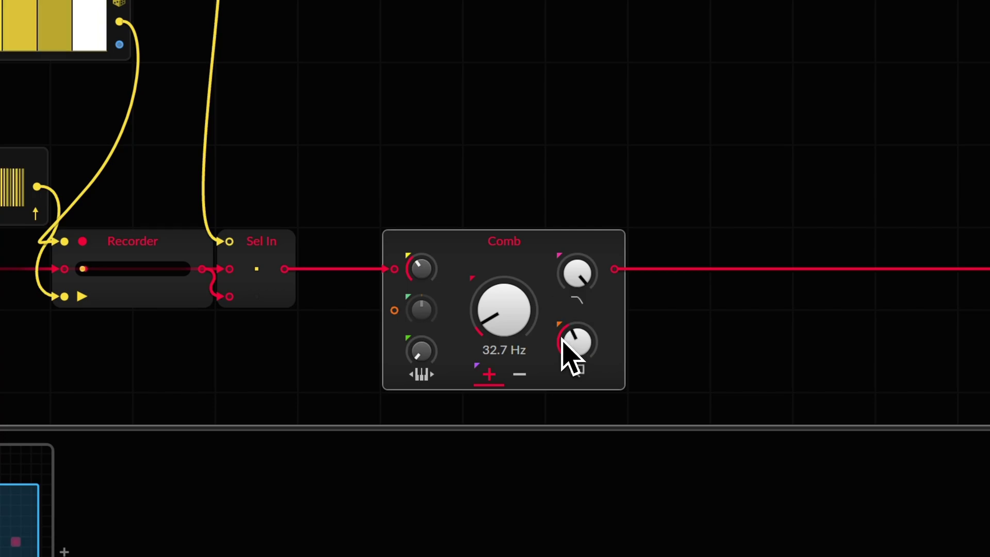
pyautogui.moveTo(500, 329); pyautogui.dragTo(481, 311)
pyautogui.moveTo(572, 340); pyautogui.dragTo(570, 345)
pyautogui.moveTo(504, 308); pyautogui.dragTo(513, 317)
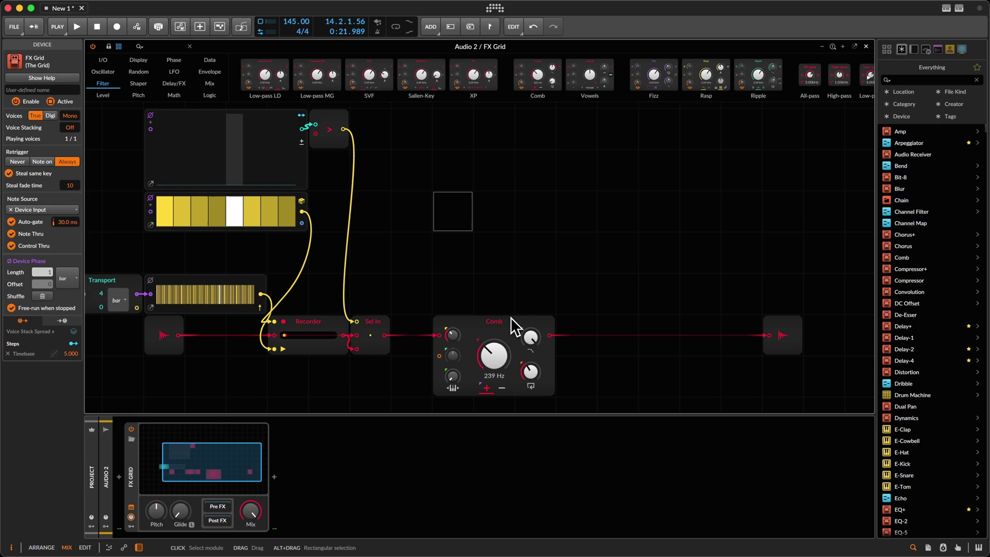
pyautogui.scroll(2, 511, 317)
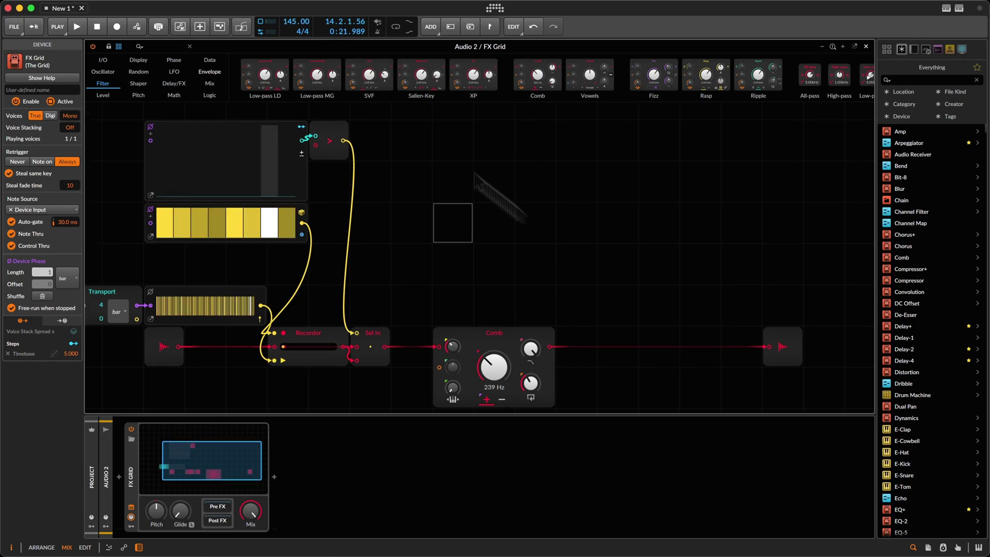
# - Copy the Steps and Probabilities modules together to the empty grid area above the Comb filter, keeping the originals in place
pyautogui.moveTo(110, 136); pyautogui.dragTo(235, 245)
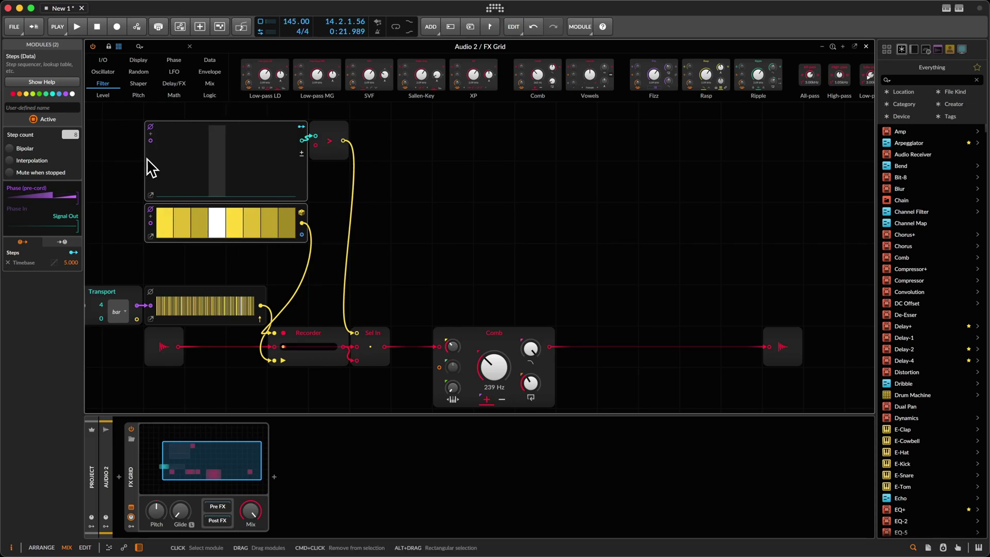
pyautogui.moveTo(150, 162); pyautogui.dragTo(410, 143)
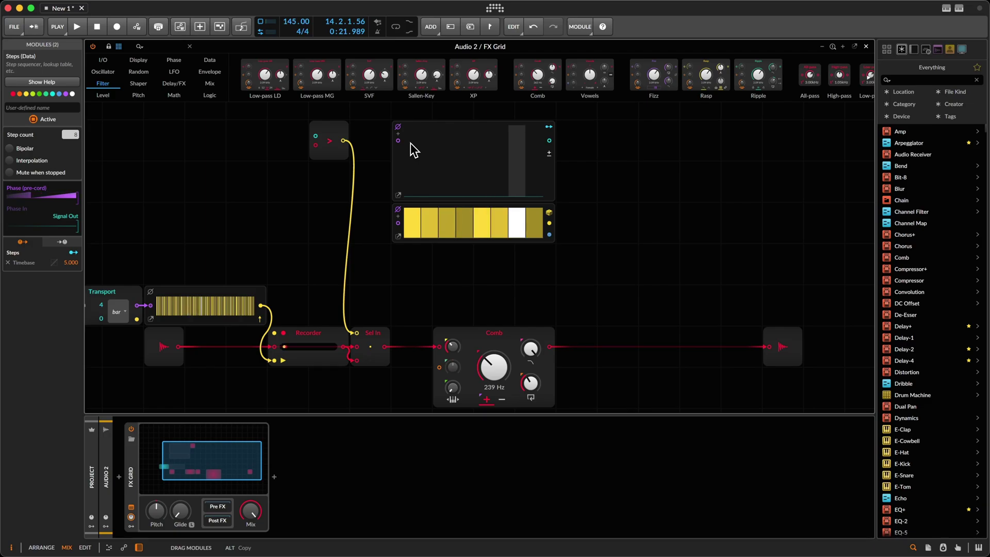
pyautogui.press('alt')
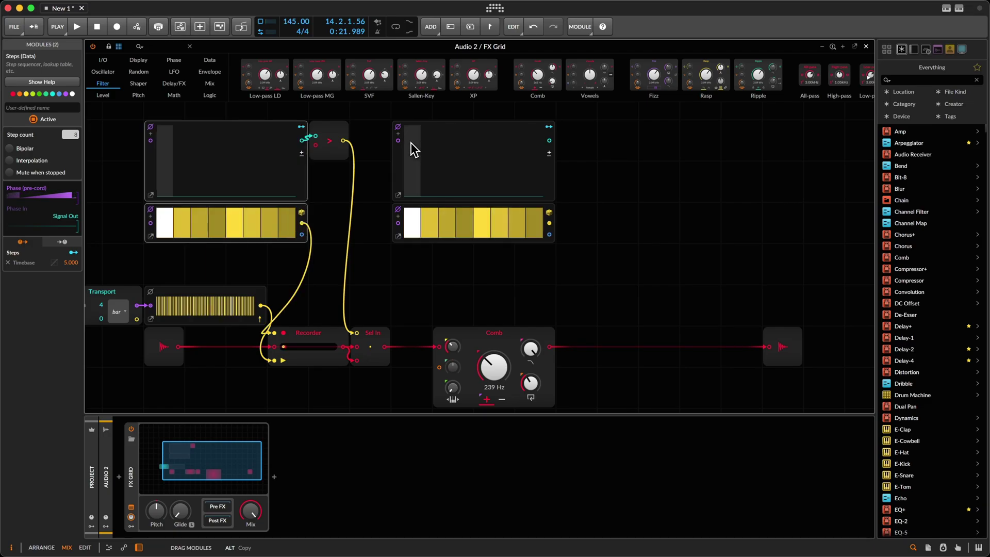
pyautogui.click(410, 143)
# - Lower the Comb filter's frequency to 20.8 Hz and modulate its cutoff from the copied Steps module by 54.86
pyautogui.click(587, 189)
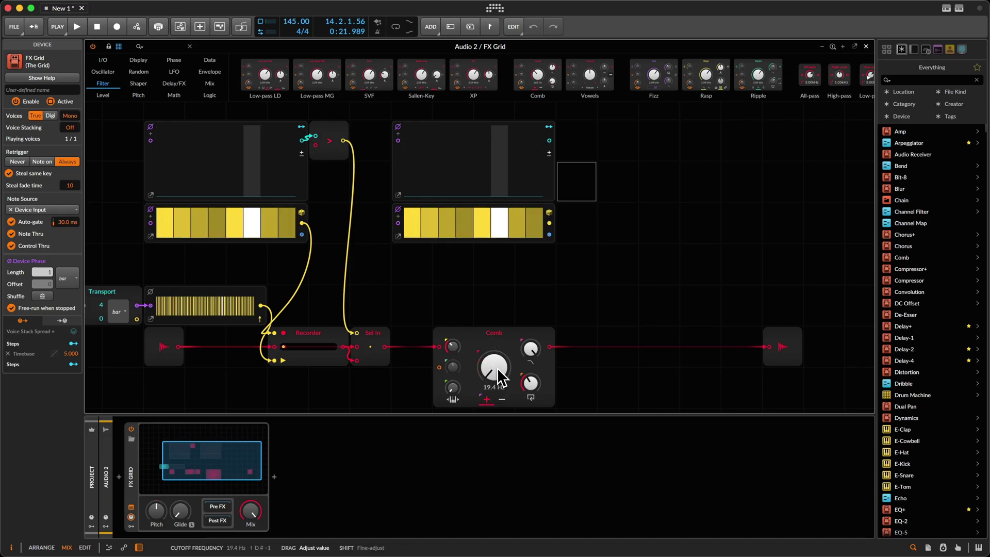
pyautogui.moveTo(497, 369)
pyautogui.mouseDown()
pyautogui.moveTo(495, 400)
pyautogui.moveTo(496, 369)
pyautogui.mouseUp()
pyautogui.click(549, 127)
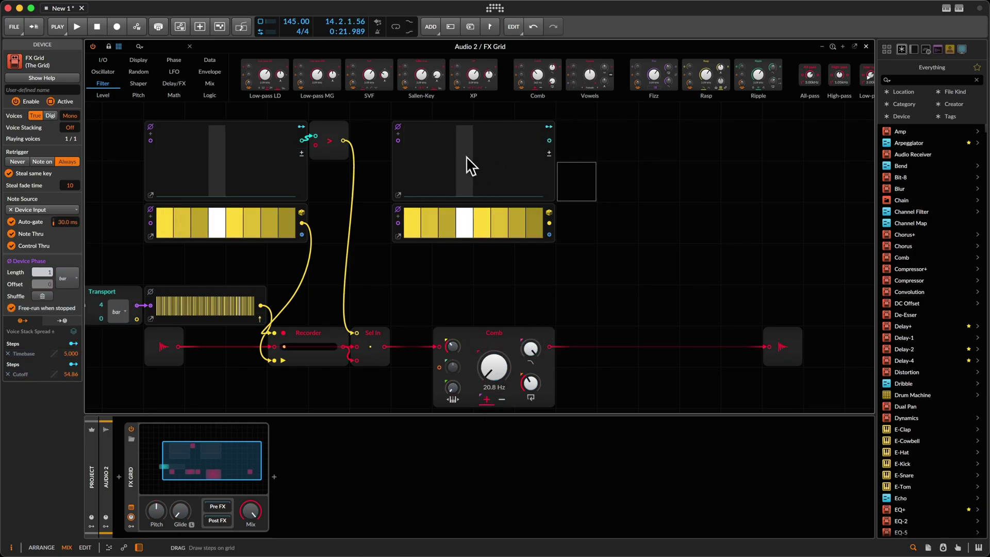
# - Draw bars of different heights in the copied Steps module and audition their modulation of the Comb filter
pyautogui.press('space')
pyautogui.moveTo(464, 164)
pyautogui.mouseDown()
pyautogui.moveTo(539, 142)
pyautogui.moveTo(513, 168)
pyautogui.moveTo(526, 168)
pyautogui.moveTo(518, 185)
pyautogui.moveTo(495, 152)
pyautogui.mouseUp()
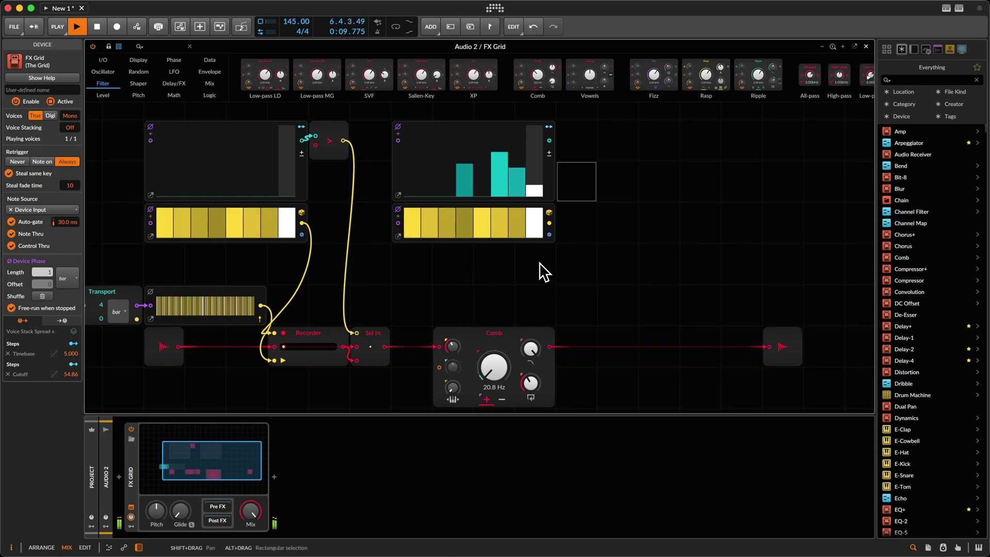
pyautogui.moveTo(532, 383)
pyautogui.scroll(5, 532, 383)
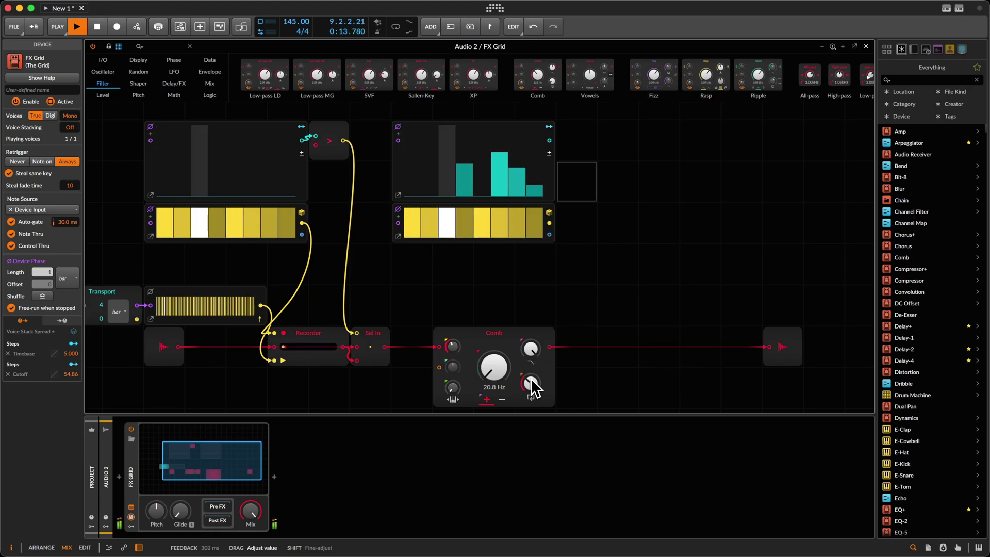
pyautogui.press('space')
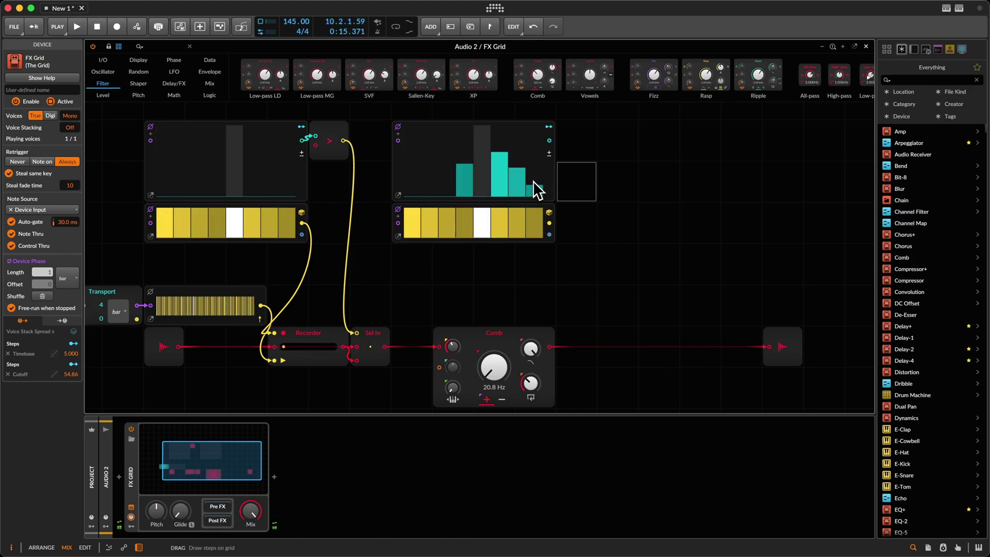
# - Replace the copied Steps module with a Slopes module and reset its curve
pyautogui.click(395, 182)
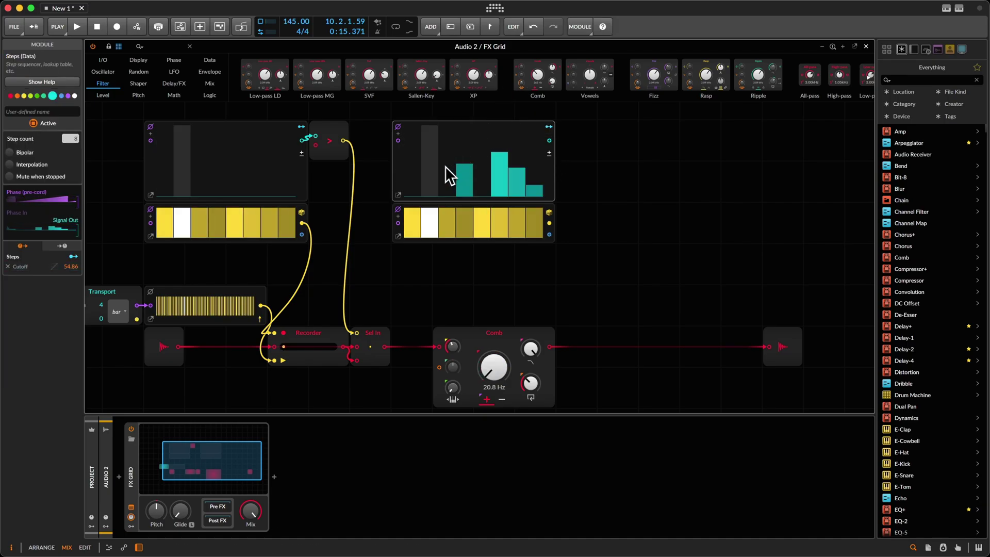
pyautogui.rightClick(547, 170)
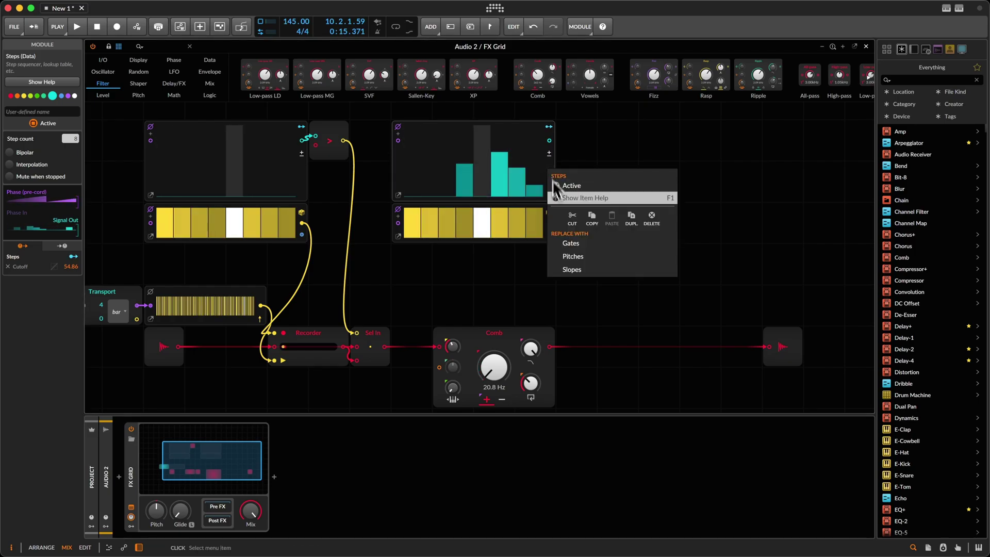
pyautogui.click(570, 272)
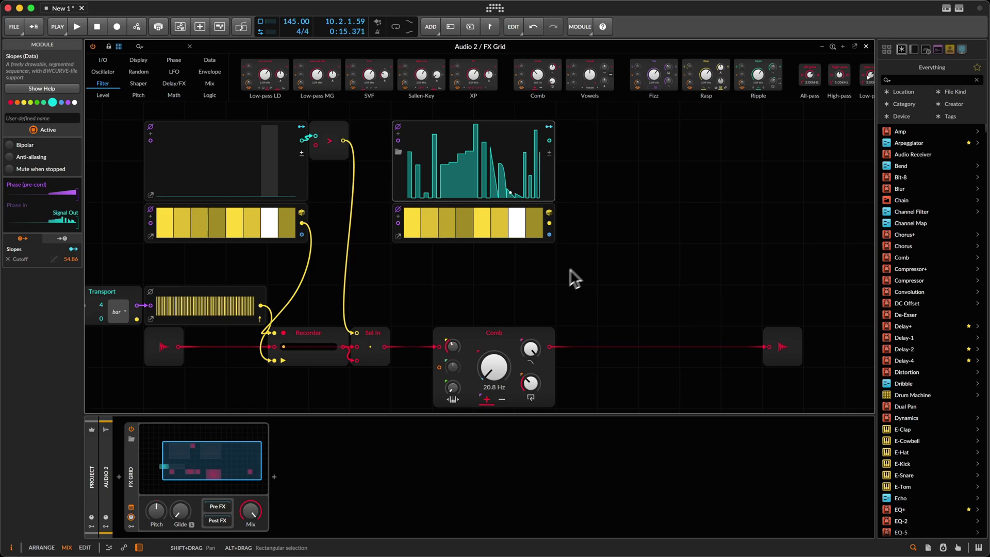
pyautogui.click(508, 166)
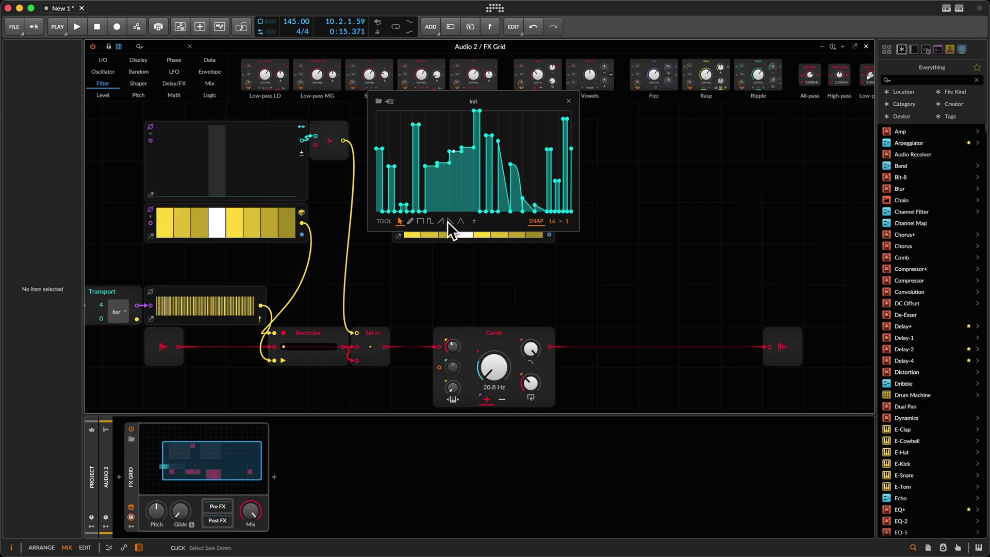
pyautogui.rightClick(469, 182)
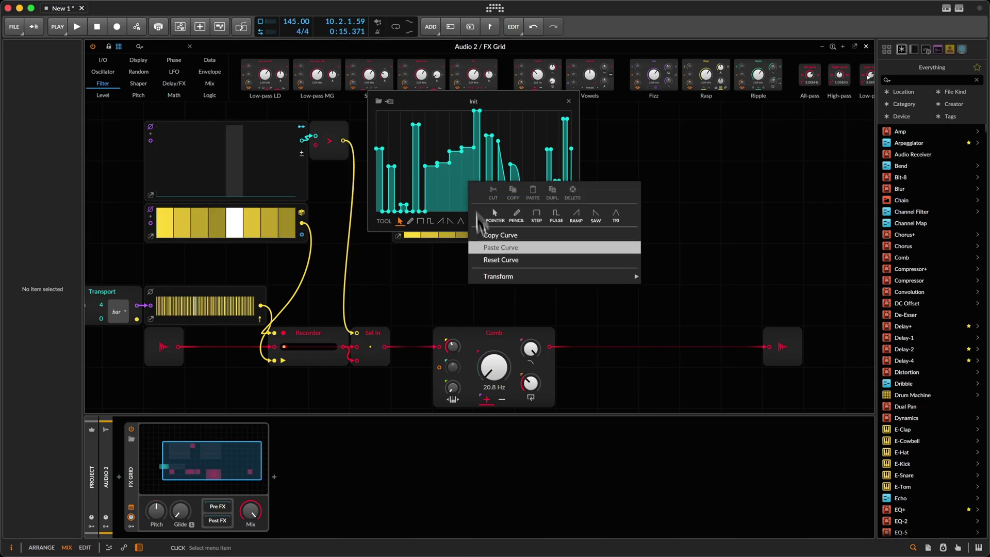
pyautogui.click(479, 258)
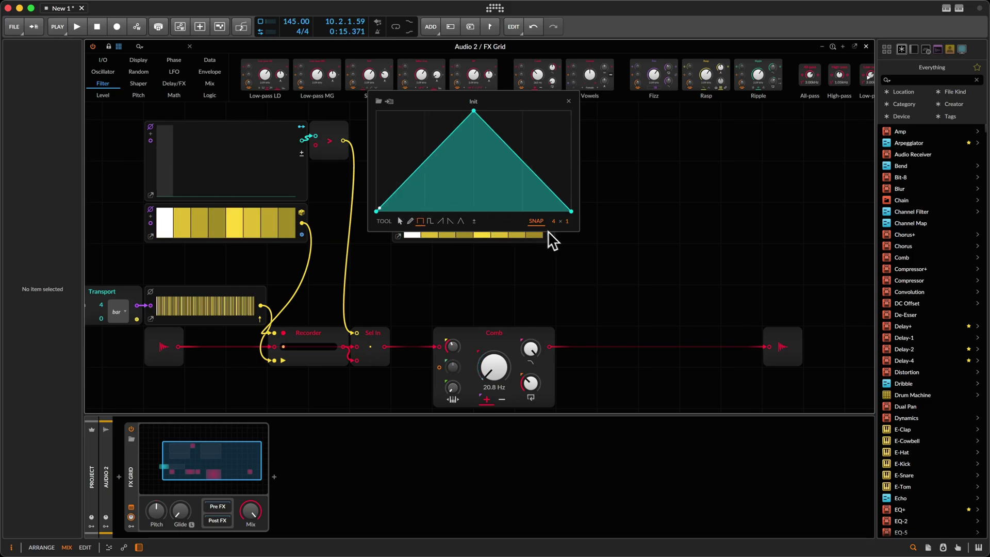
# - Set the Slopes snap grid to 8 × 8, draw an irregular freehand curve with several peaks, start playback and close the editor
pyautogui.moveTo(554, 223); pyautogui.dragTo(567, 227)
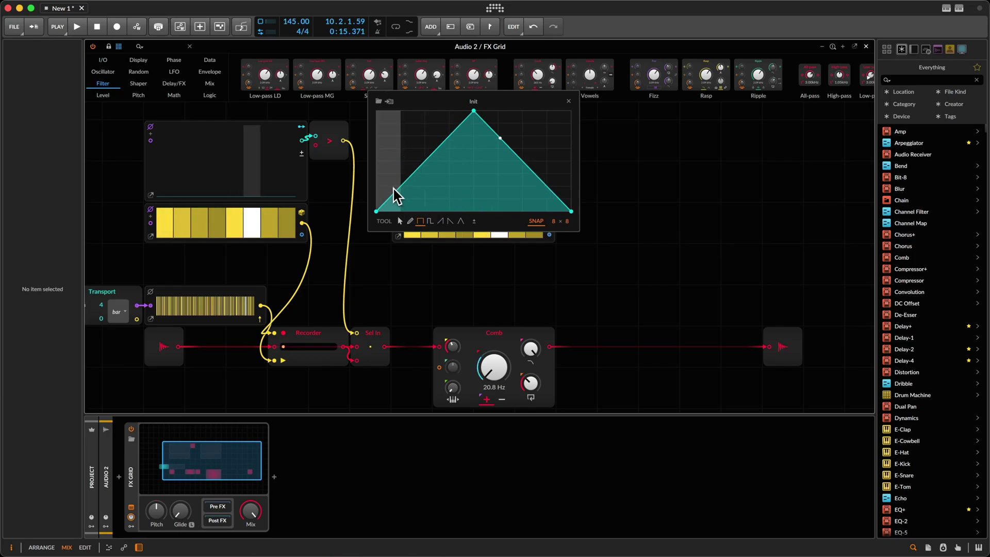
pyautogui.moveTo(393, 188)
pyautogui.mouseDown()
pyautogui.moveTo(441, 222)
pyautogui.moveTo(523, 150)
pyautogui.moveTo(560, 221)
pyautogui.mouseUp()
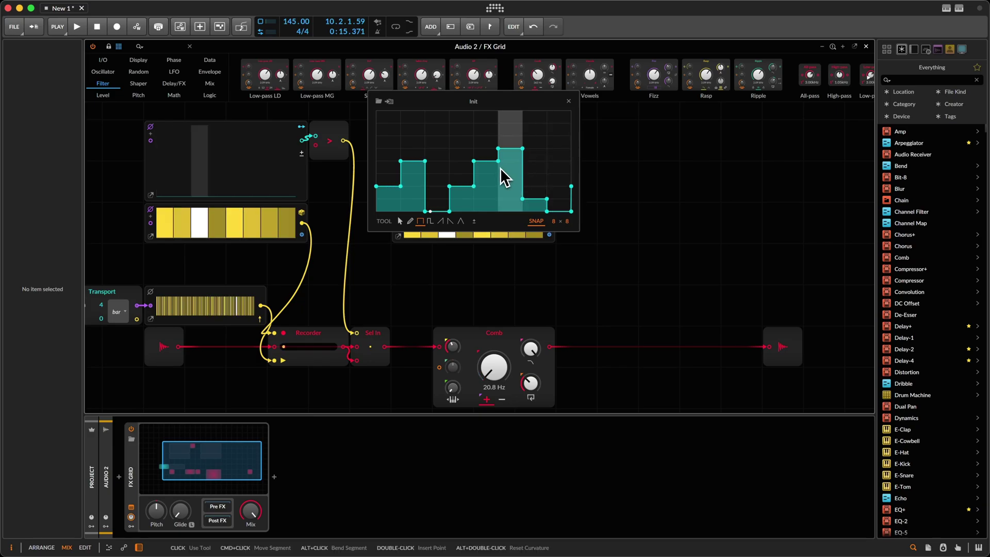
pyautogui.click(410, 221)
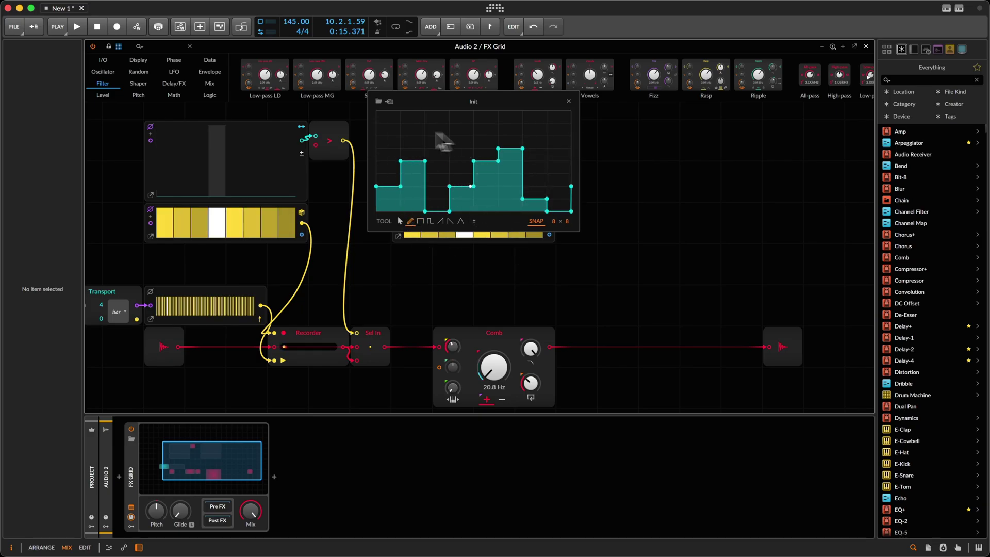
pyautogui.moveTo(406, 164)
pyautogui.mouseDown()
pyautogui.moveTo(541, 139)
pyautogui.moveTo(572, 124)
pyautogui.mouseUp()
pyautogui.moveTo(475, 151)
pyautogui.mouseDown()
pyautogui.moveTo(557, 134)
pyautogui.moveTo(442, 144)
pyautogui.mouseUp()
pyautogui.moveTo(418, 193)
pyautogui.mouseDown()
pyautogui.moveTo(469, 192)
pyautogui.moveTo(554, 127)
pyautogui.mouseUp()
pyautogui.press('space')
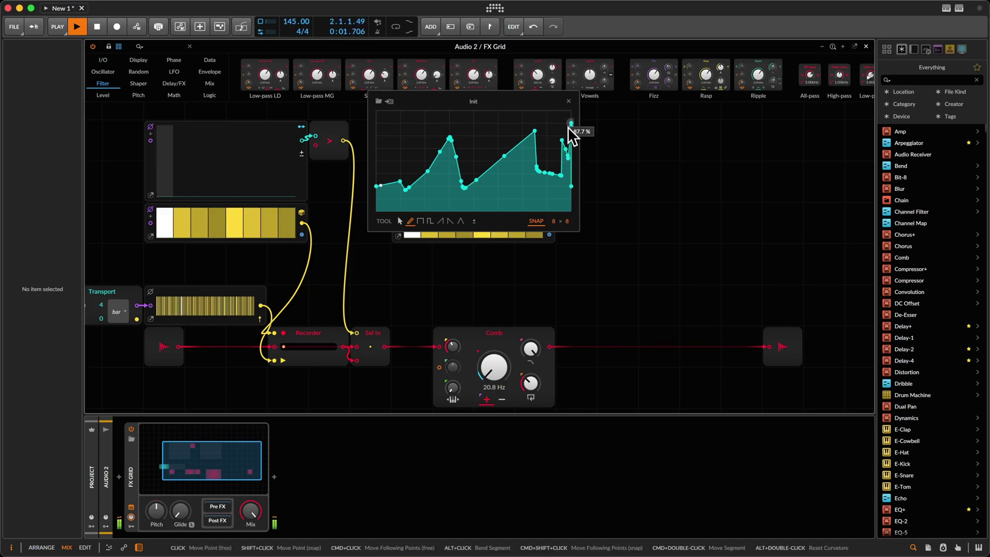
pyautogui.click(569, 101)
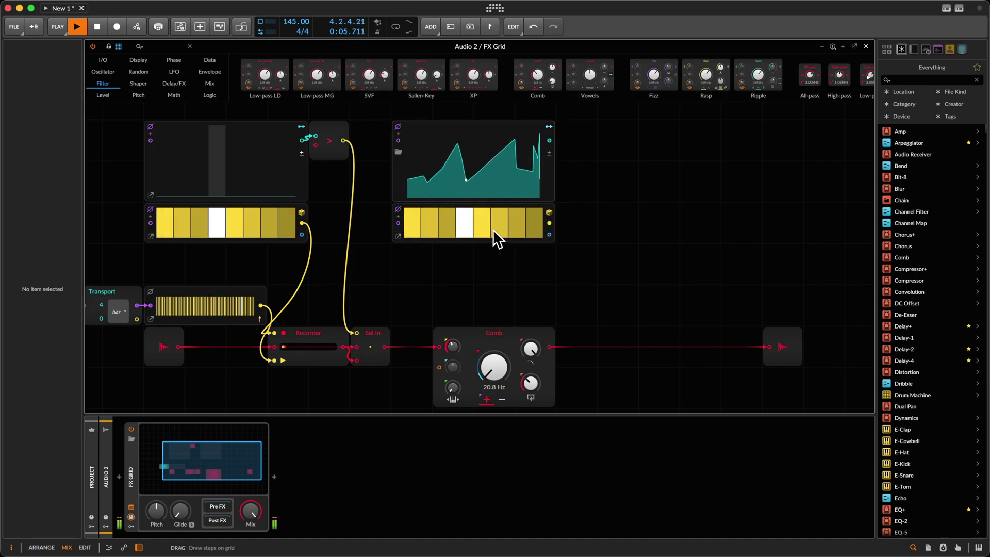
# - Try lowering the last five steps of the copied Probabilities module to zero
pyautogui.moveTo(493, 229)
pyautogui.mouseDown()
pyautogui.moveTo(474, 227)
pyautogui.moveTo(553, 227)
pyautogui.mouseUp()
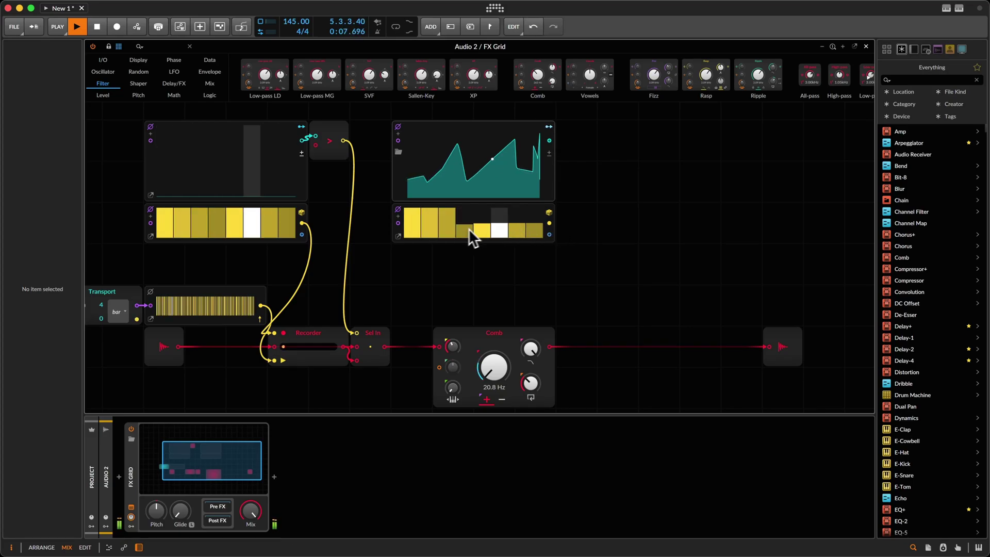
pyautogui.moveTo(469, 228)
pyautogui.mouseDown()
pyautogui.moveTo(466, 248)
pyautogui.moveTo(582, 275)
pyautogui.mouseUp()
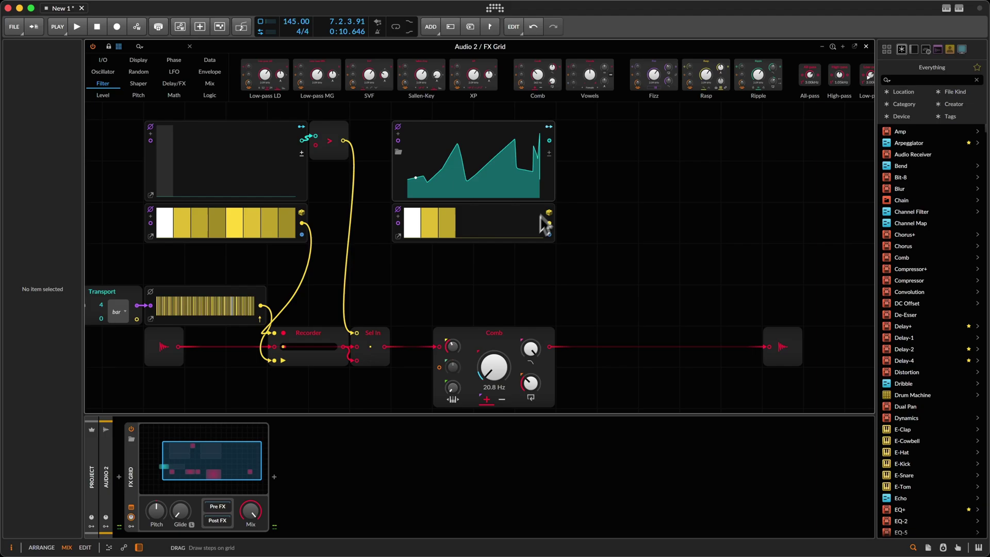
pyautogui.moveTo(463, 235)
pyautogui.mouseDown()
pyautogui.moveTo(462, 246)
pyautogui.moveTo(463, 206)
pyautogui.moveTo(626, 175)
pyautogui.mouseUp()
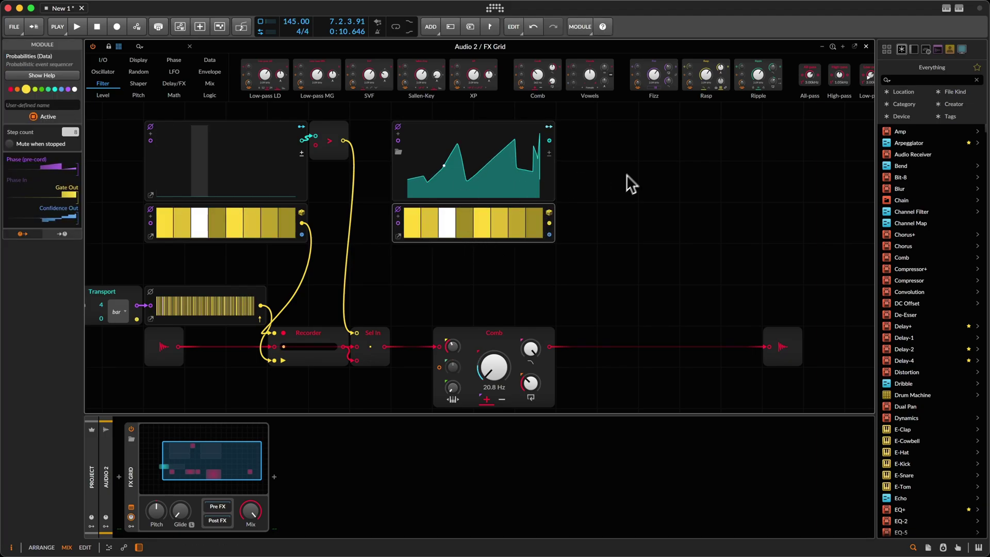
# - Insert a second Select In module after the Comb filter and connect the copied Probabilities module's gate output to its select input
pyautogui.click(376, 333)
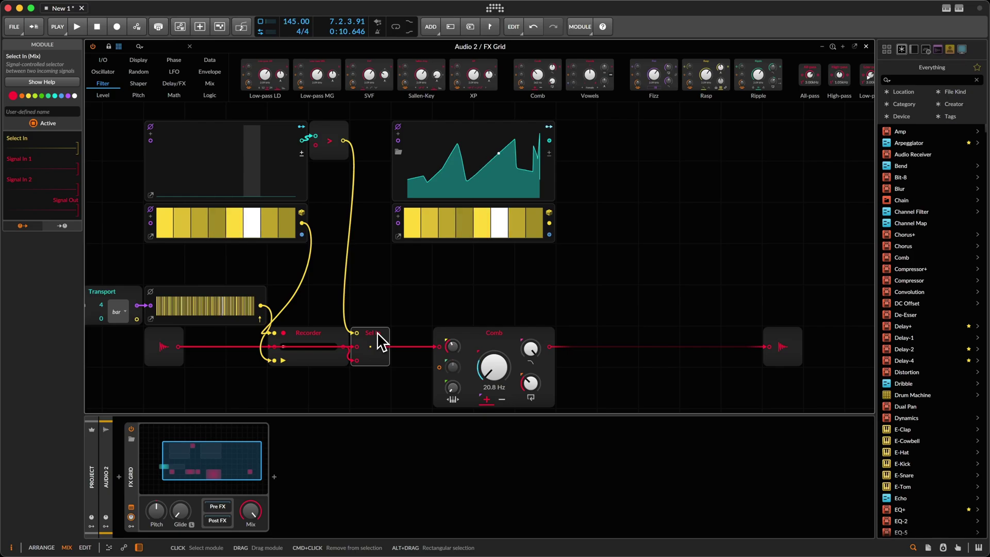
pyautogui.click(185, 98)
pyautogui.click(209, 98)
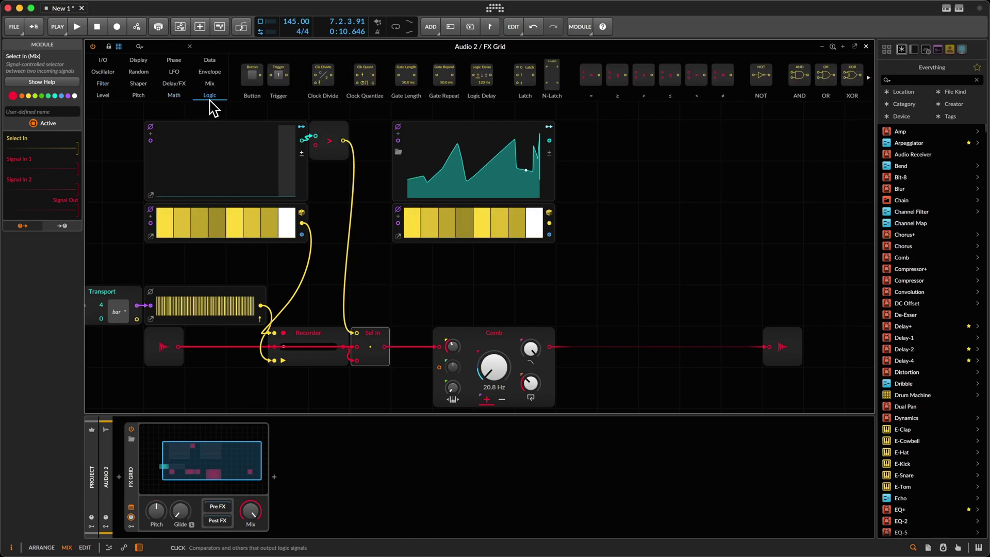
pyautogui.click(183, 96)
pyautogui.click(211, 84)
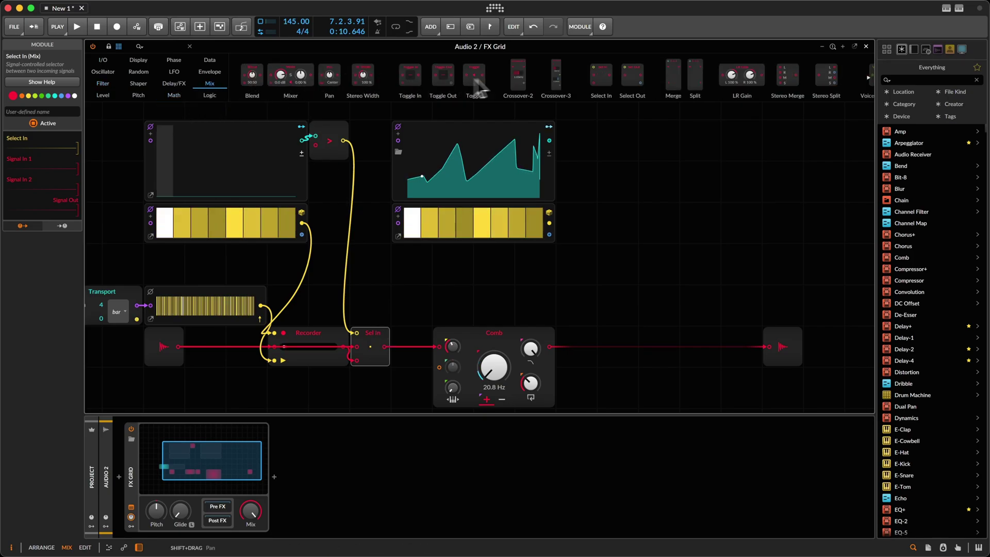
pyautogui.moveTo(597, 69); pyautogui.dragTo(559, 364)
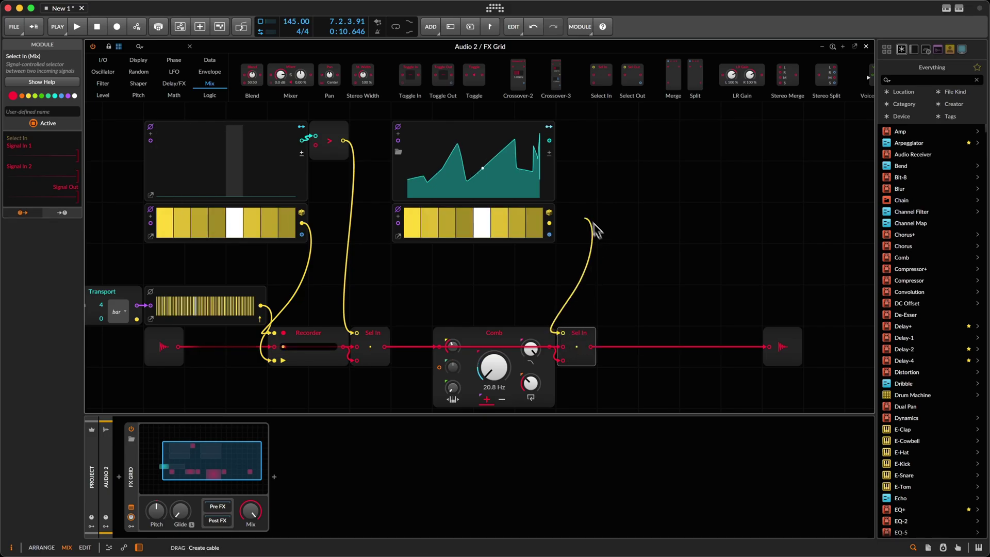
pyautogui.moveTo(593, 223); pyautogui.dragTo(553, 223)
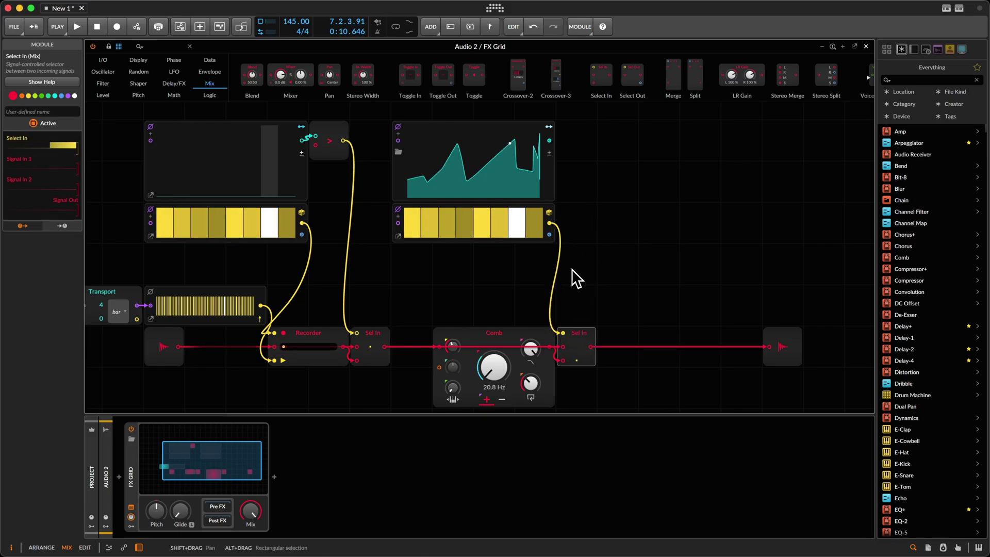
# - Try different patterns in the copied Probabilities module during playback, setting some steps to zero and others to full
pyautogui.scroll(2, 576, 278)
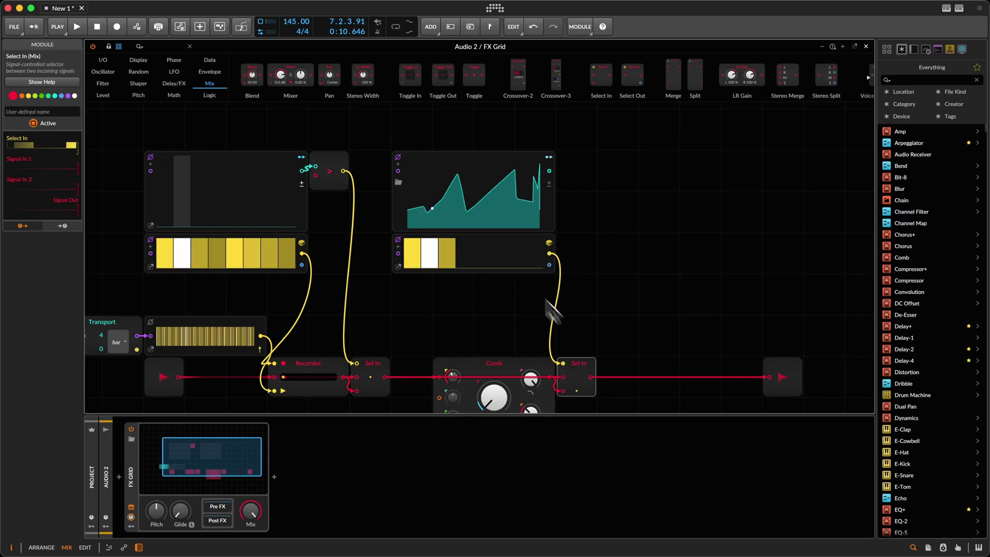
pyautogui.scroll(-2, 531, 299)
pyautogui.click(492, 337)
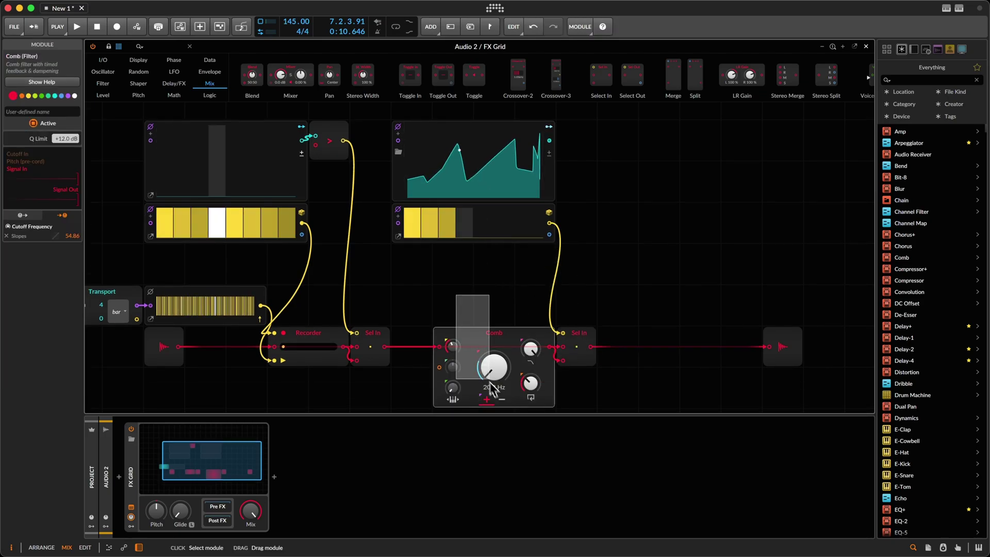
pyautogui.press('space')
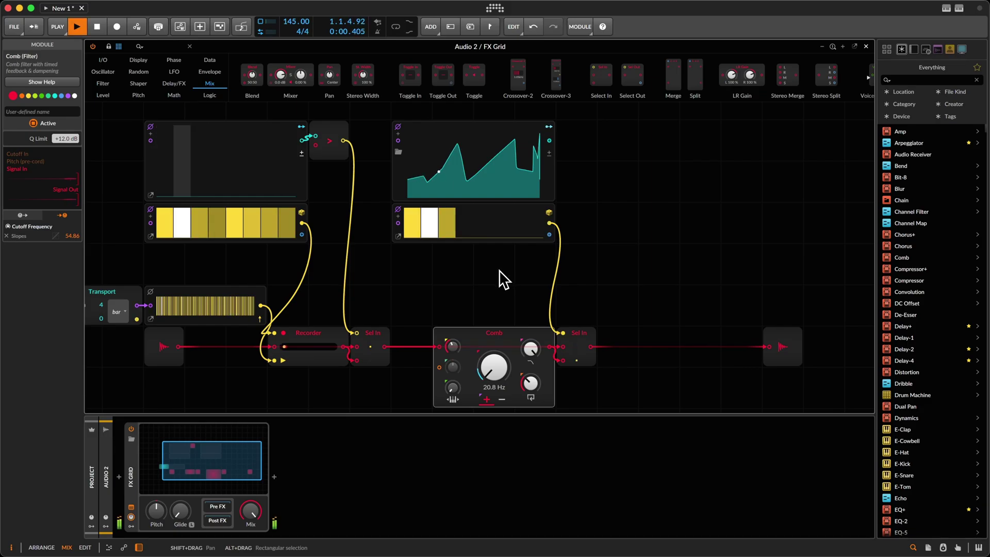
pyautogui.click(521, 222)
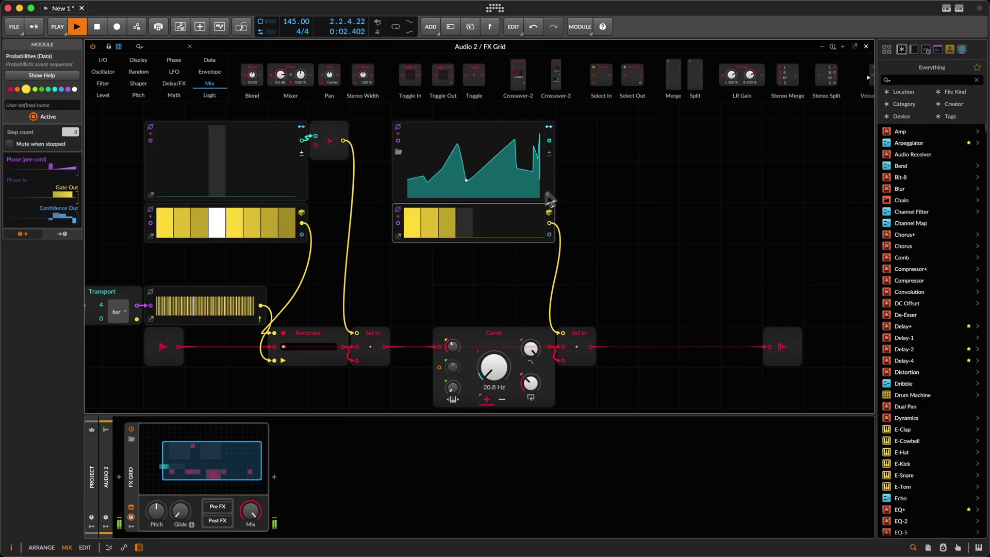
pyautogui.click(534, 215)
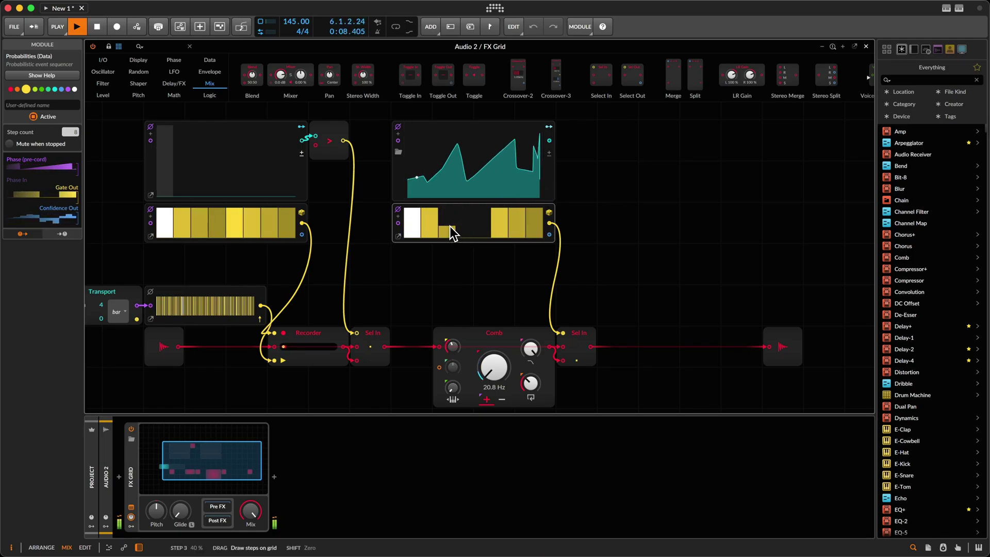
pyautogui.click(479, 226)
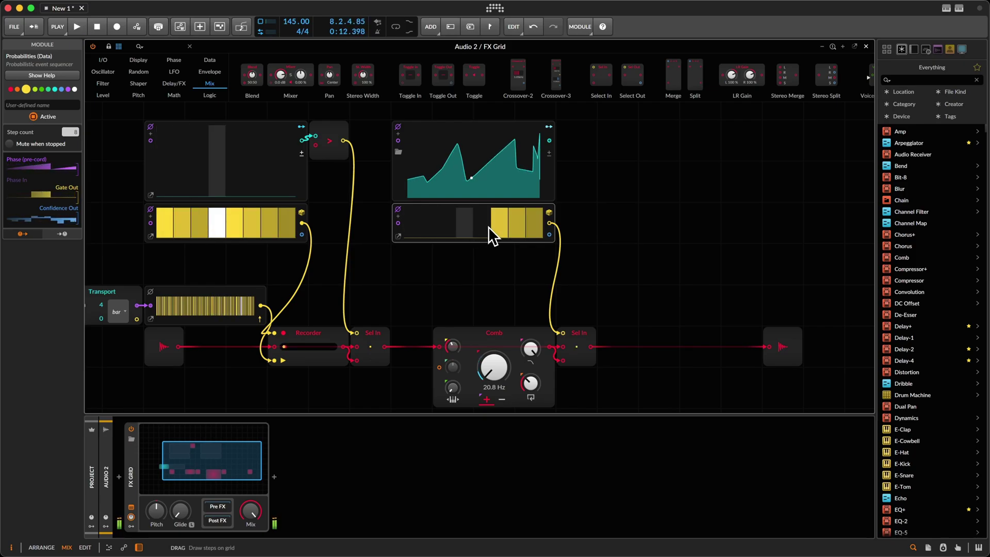
# - Redraw the Slopes curve with falling saw segments followed by rising ramps across the snap grid, and start playback
pyautogui.click(450, 183)
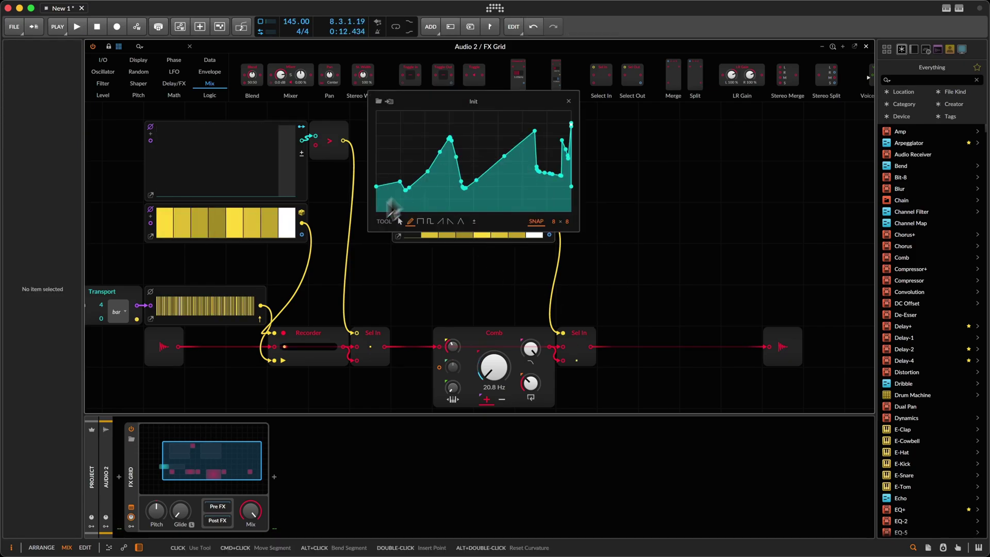
pyautogui.click(450, 222)
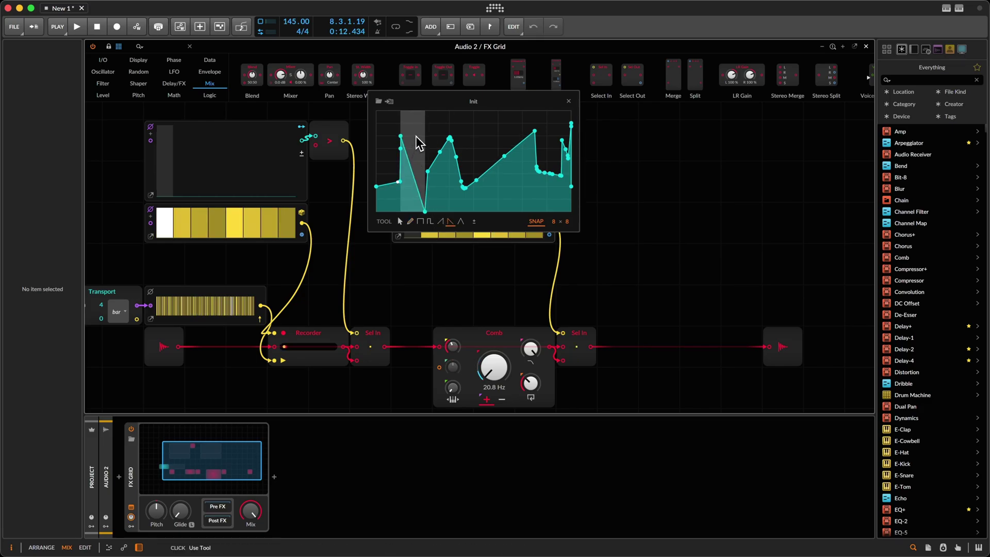
pyautogui.moveTo(416, 135); pyautogui.dragTo(548, 129)
pyautogui.click(440, 221)
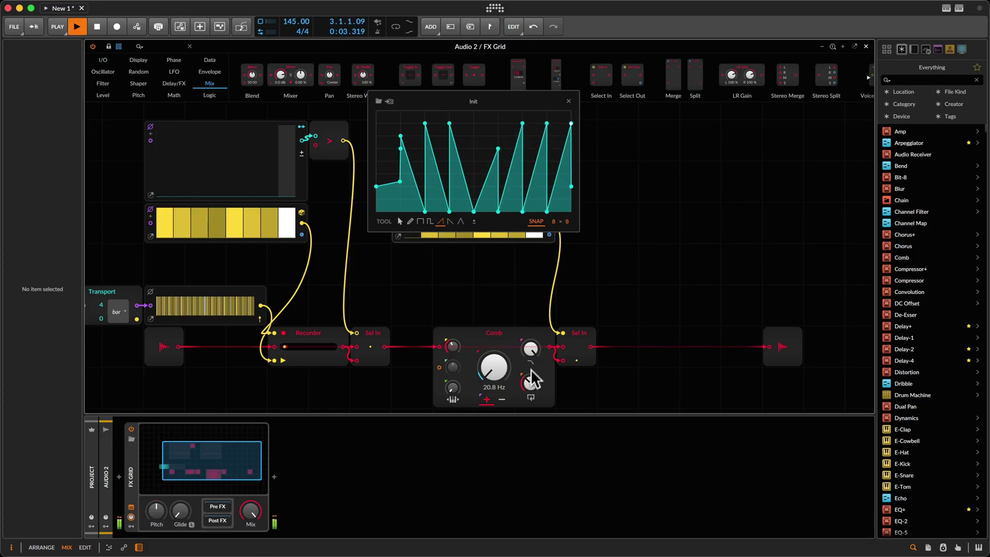
# - Adjust the Comb filter's feedback and damping frequency during playback, and close the Slopes curve editor
pyautogui.moveTo(530, 384); pyautogui.dragTo(530, 384)
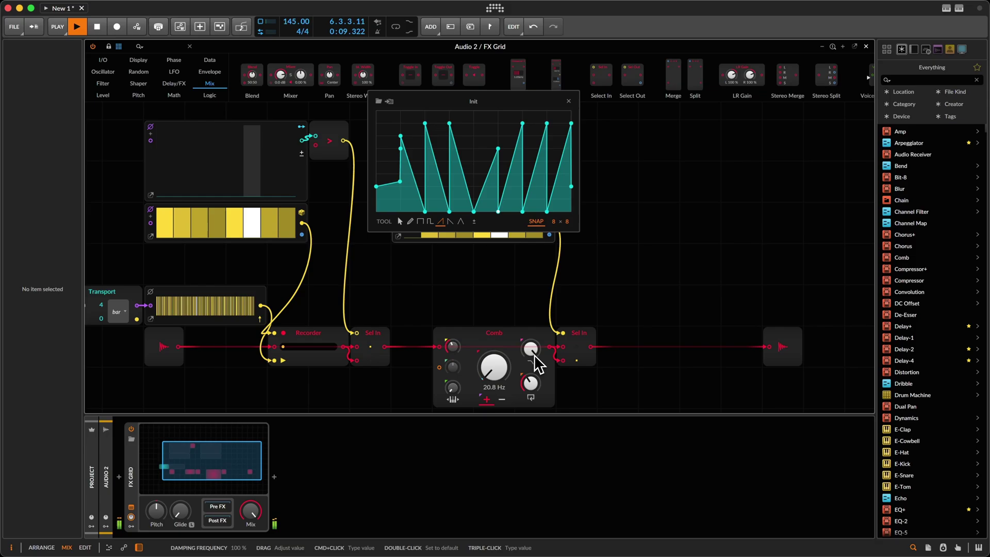
pyautogui.moveTo(534, 355); pyautogui.dragTo(532, 388)
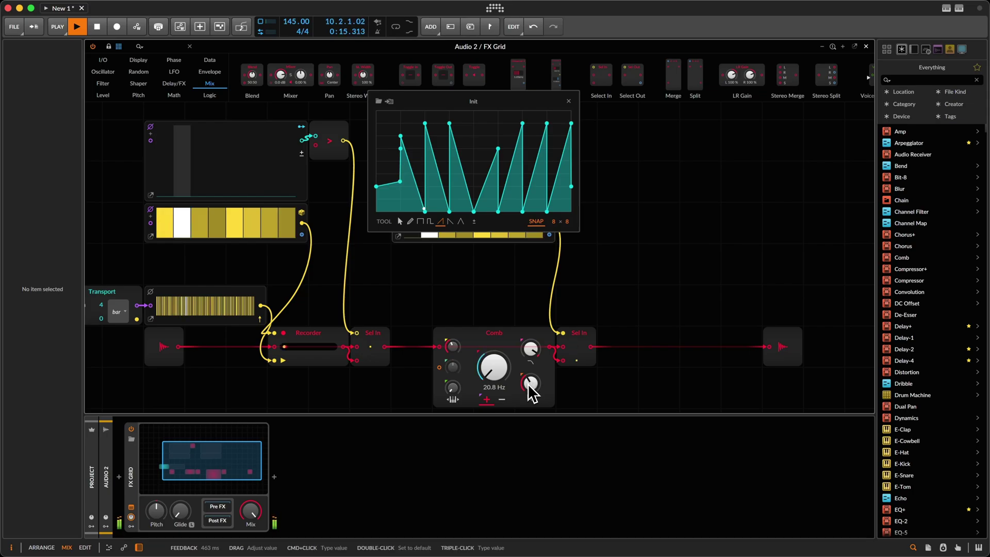
pyautogui.click(569, 101)
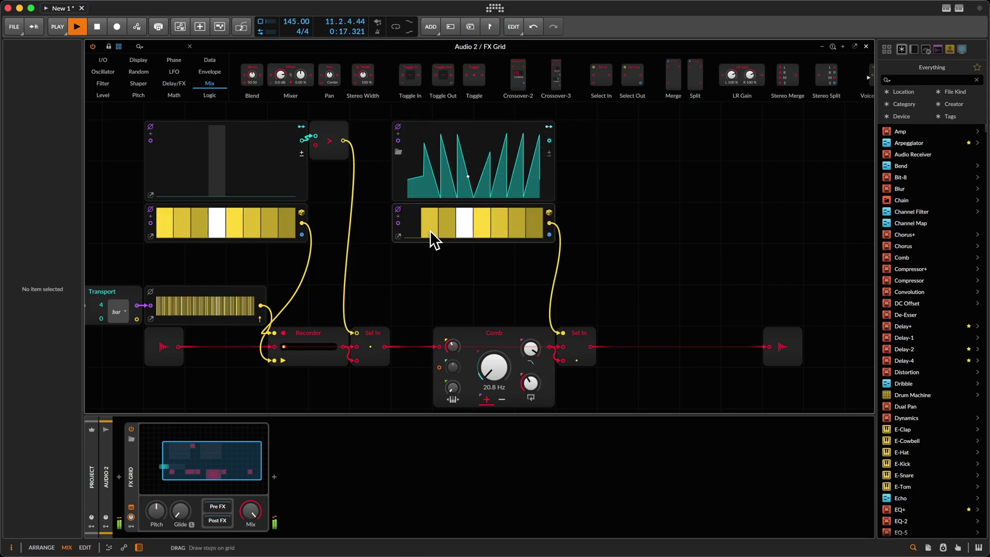
# - Set steps three to seven of the copied Probabilities module to zero
pyautogui.moveTo(476, 229); pyautogui.dragTo(462, 265)
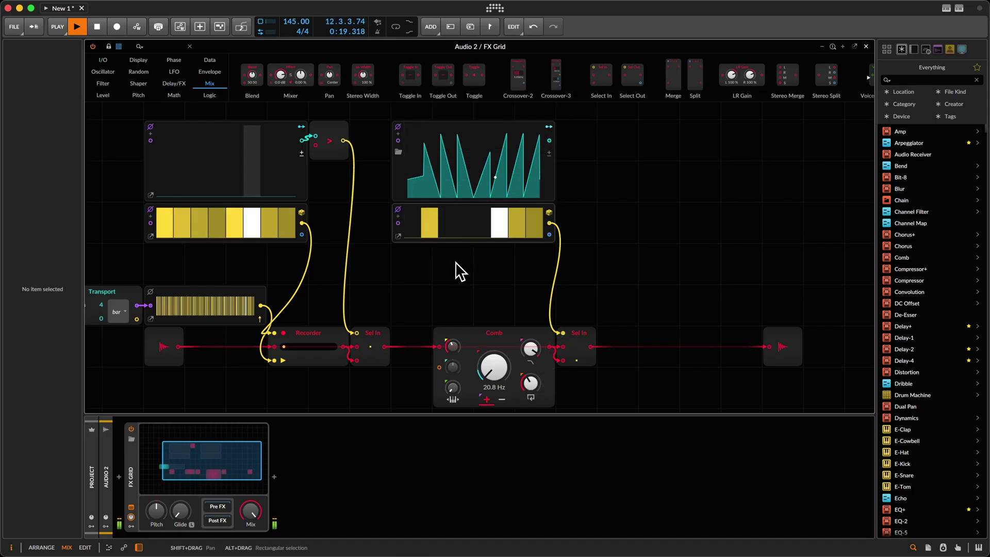
pyautogui.moveTo(518, 212); pyautogui.dragTo(501, 274)
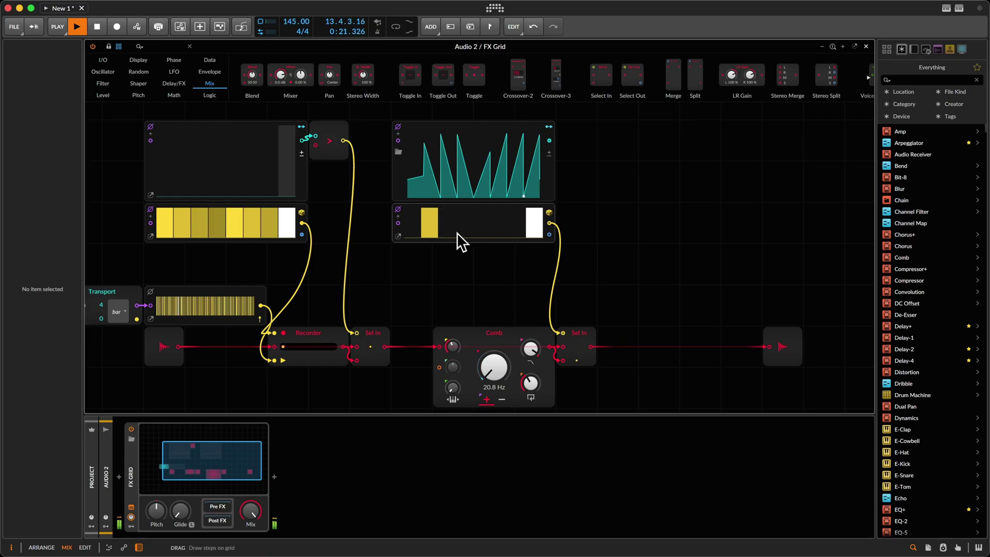
# - Raise steps five and six of the sequencer feeding the greater-than module and lower steps four to six of the first Probabilities module
pyautogui.moveTo(233, 178); pyautogui.dragTo(258, 180)
pyautogui.click(239, 188)
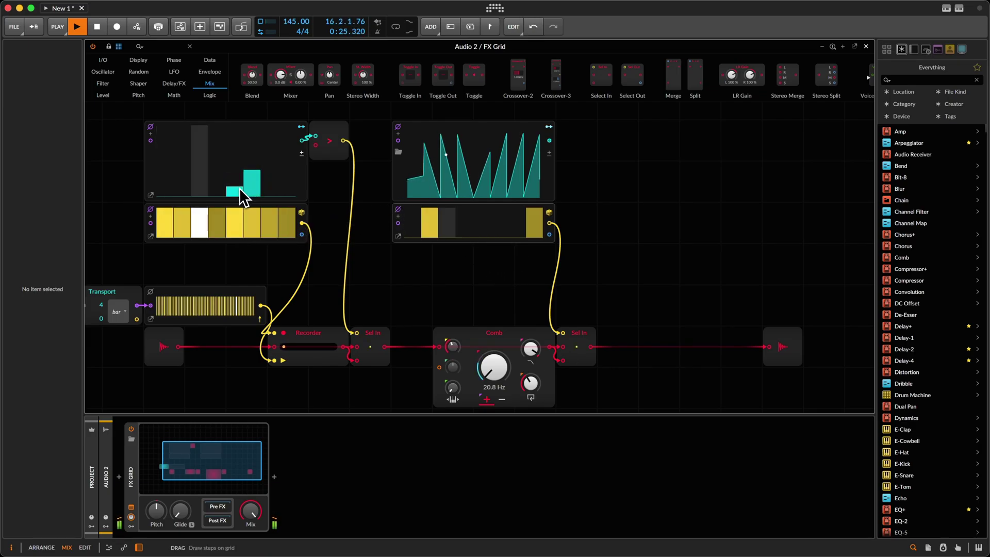
pyautogui.moveTo(234, 214); pyautogui.dragTo(248, 218)
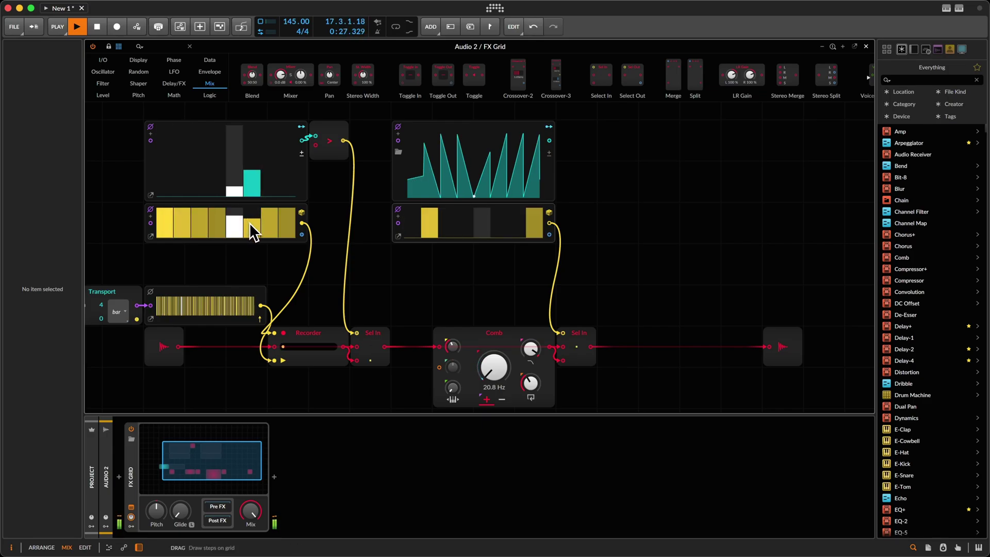
pyautogui.click(242, 229)
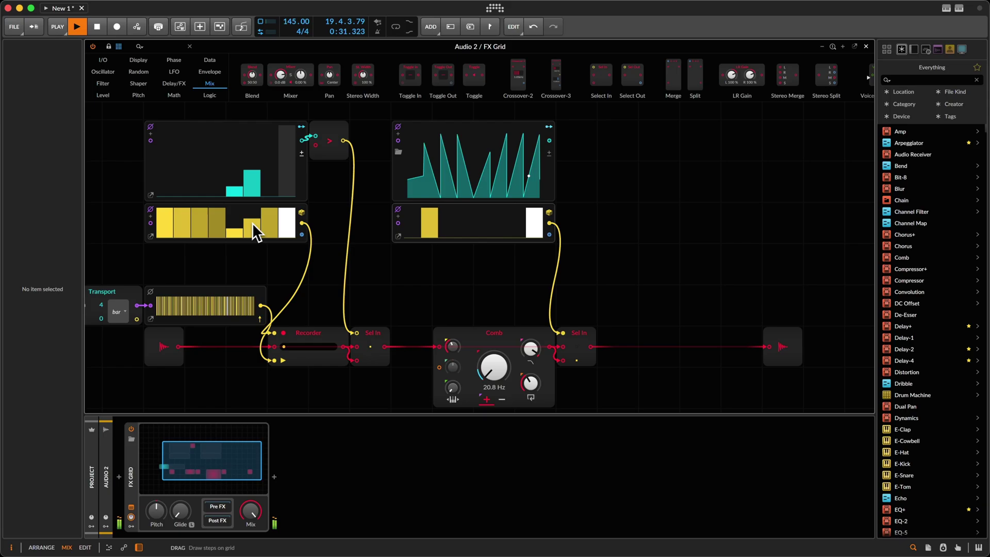
pyautogui.click(212, 230)
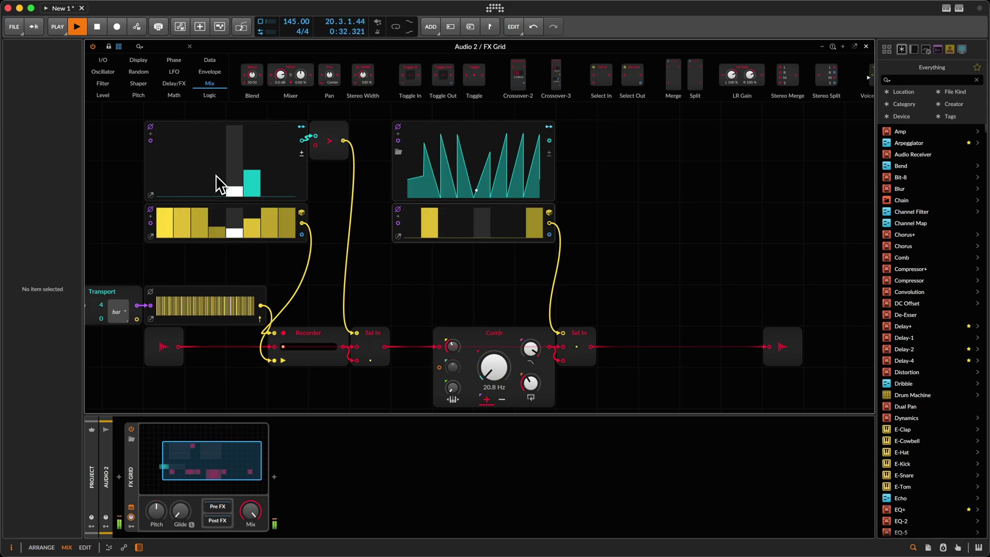
# - Clear the sequencer feeding the greater-than module, stop playback, and zero the remaining steps of the copied Probabilities module
pyautogui.click(182, 191)
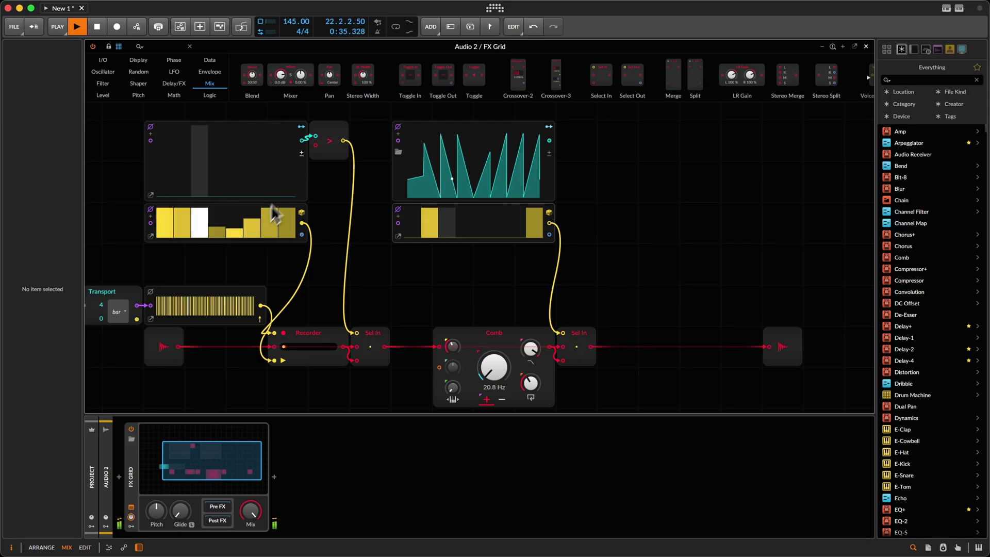
pyautogui.click(283, 162)
pyautogui.moveTo(282, 166); pyautogui.dragTo(292, 205)
pyautogui.press('space')
pyautogui.moveTo(434, 235); pyautogui.dragTo(506, 266)
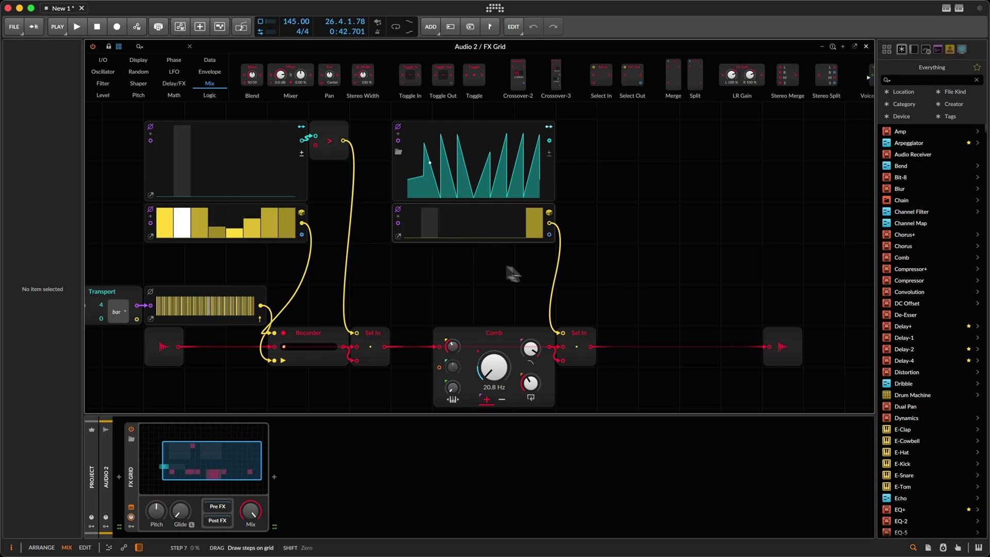
# - Move the Audio Out module farther from the second Select In to make room for more modules
pyautogui.scroll(-1, 502, 273)
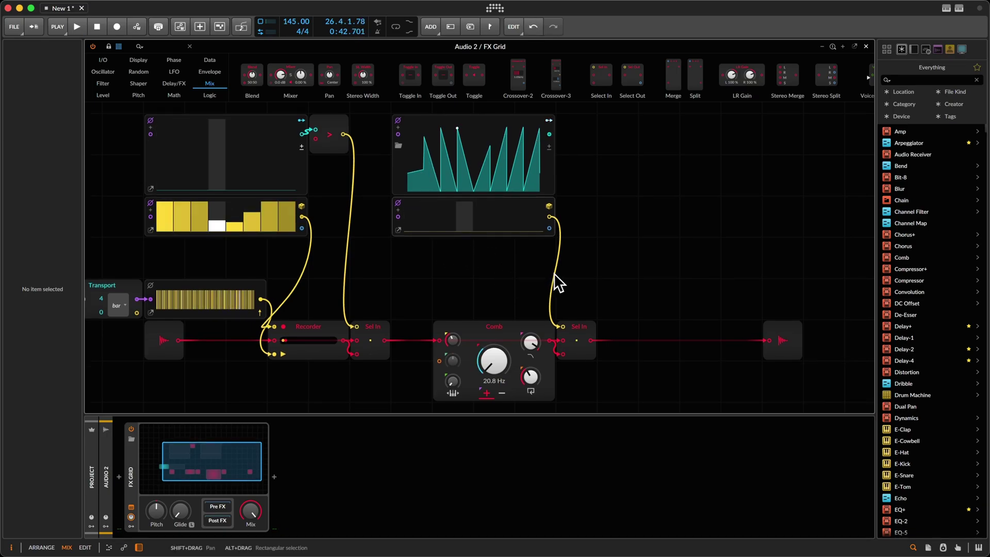
pyautogui.hscroll(3, 549, 274)
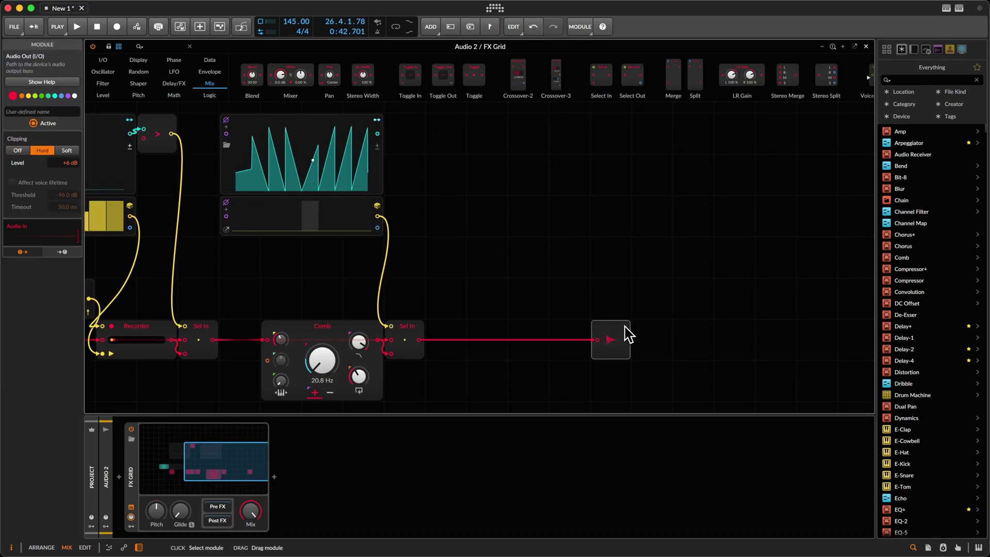
pyautogui.moveTo(628, 334); pyautogui.dragTo(729, 335)
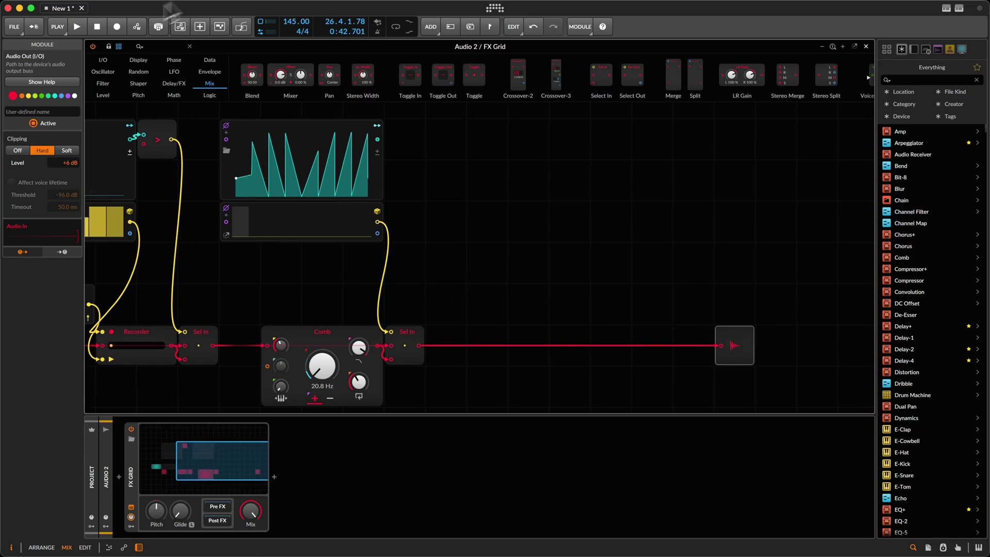
pyautogui.click(208, 77)
pyautogui.click(154, 76)
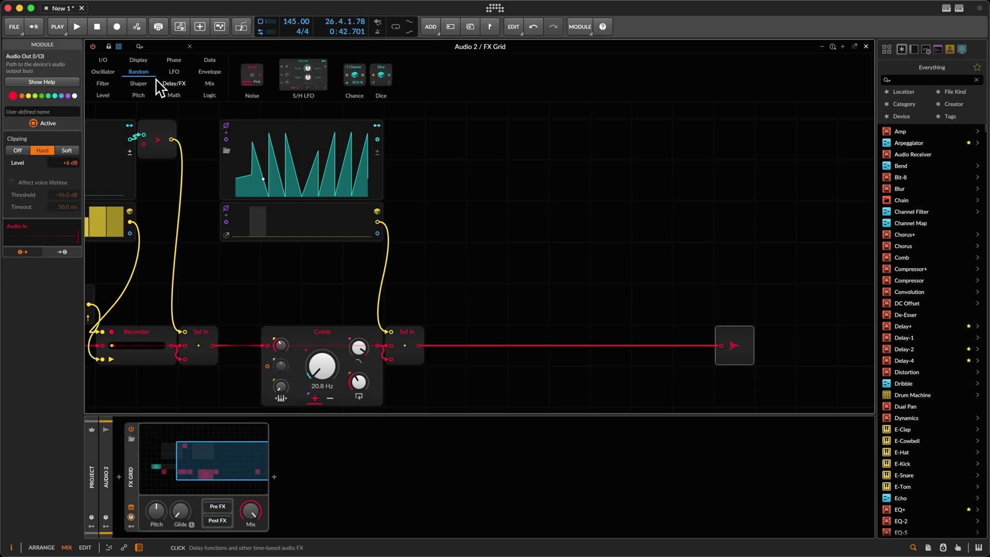
pyautogui.click(104, 84)
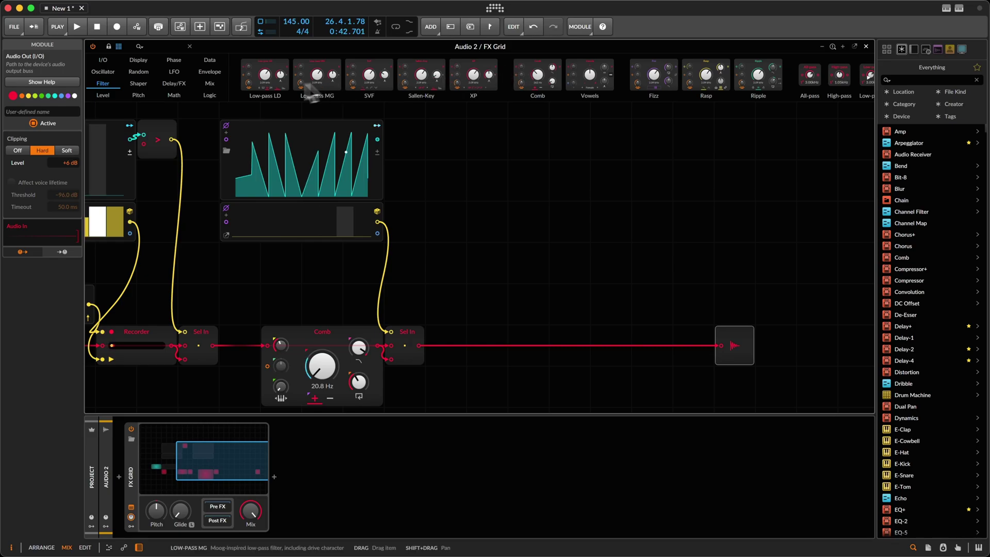
pyautogui.moveTo(593, 77); pyautogui.dragTo(522, 335)
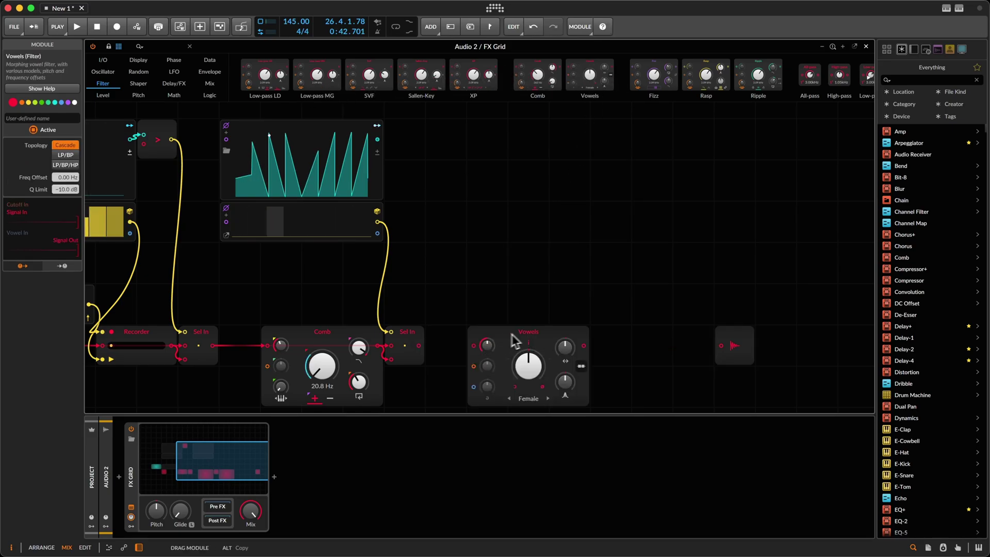
pyautogui.scroll(-1, 483, 273)
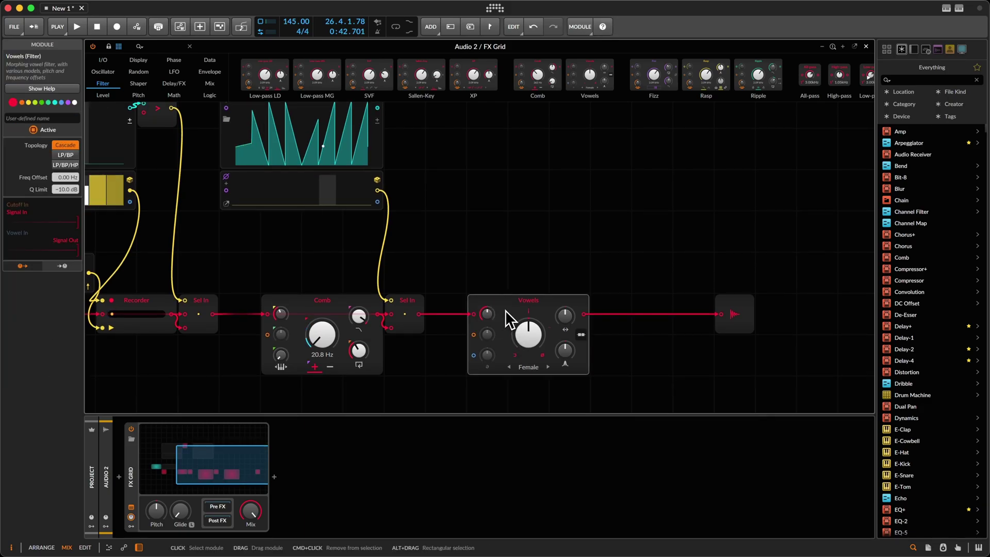
pyautogui.press('BackSpace')
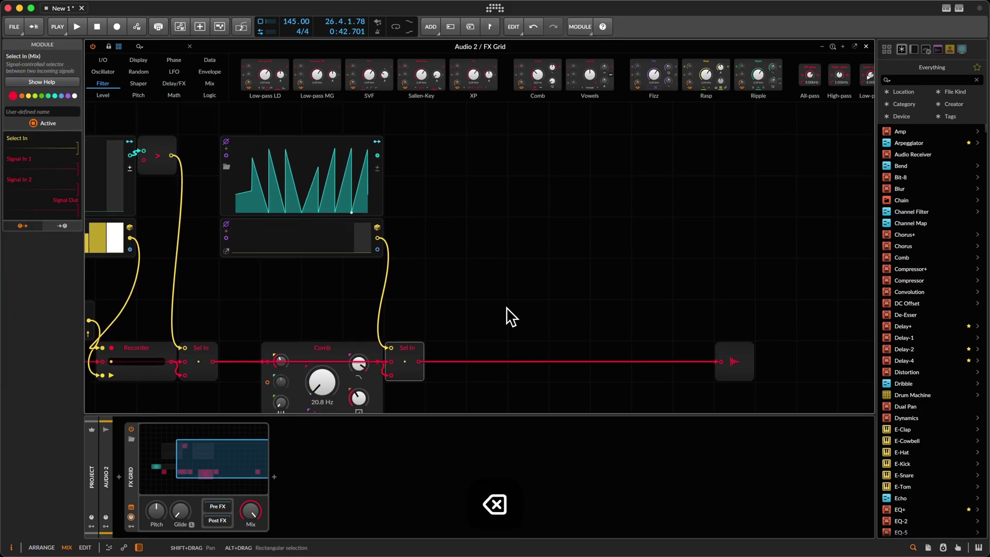
# - Duplicate the Slopes, copied Probabilities, Comb and second Select In modules together, placing the copies directly beside the originals
pyautogui.moveTo(237, 115); pyautogui.dragTo(481, 406)
pyautogui.moveTo(228, 181); pyautogui.dragTo(422, 208)
pyautogui.press('alt')
pyautogui.scroll(-2, 481, 308)
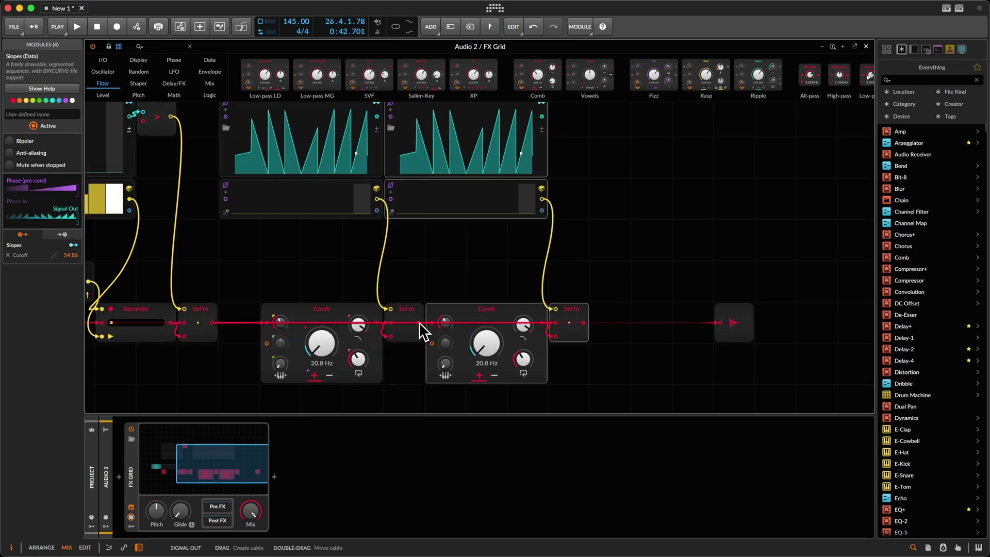
# - Chain the second Select In through the duplicated Select In to Audio Out, then try shifting the duplicates downward and undo the move
pyautogui.moveTo(418, 322); pyautogui.dragTo(722, 325)
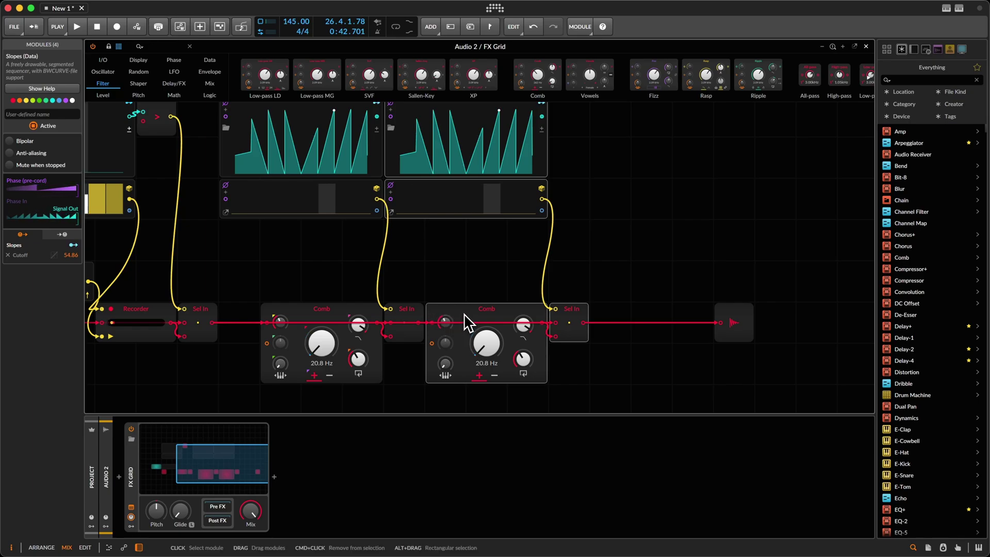
pyautogui.moveTo(467, 320); pyautogui.dragTo(461, 345)
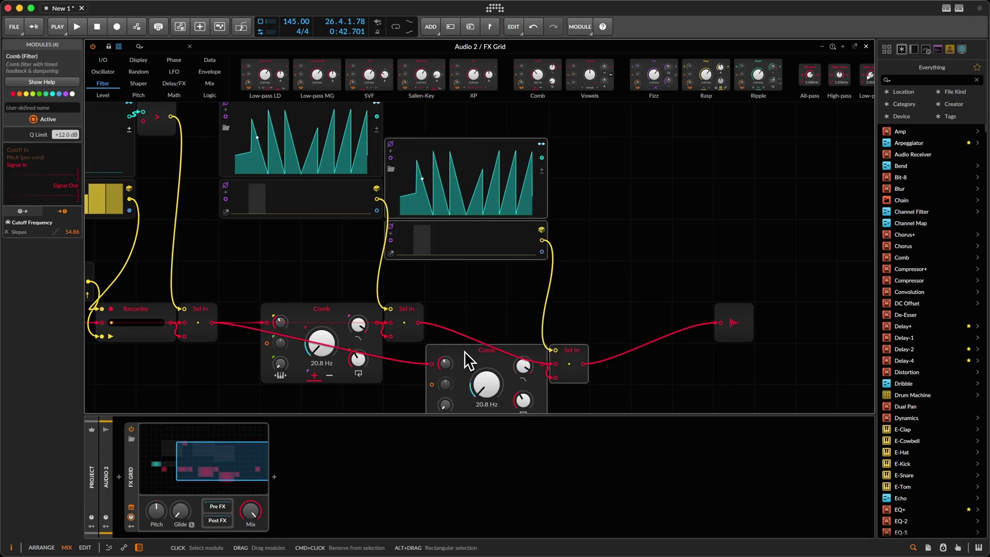
pyautogui.press('super+z')
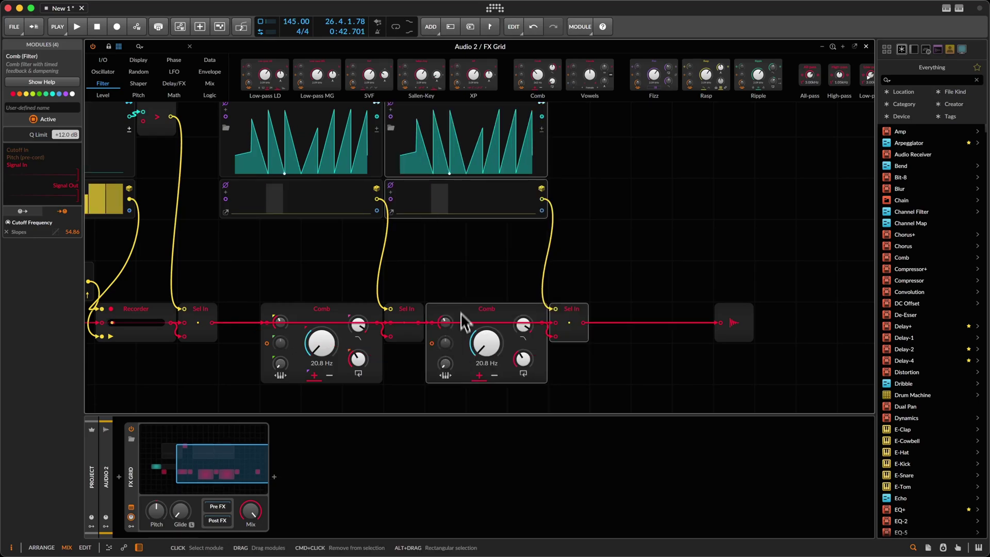
# - Replace the duplicated Comb filter with a Vowels filter
pyautogui.click(457, 285)
pyautogui.rightClick(493, 310)
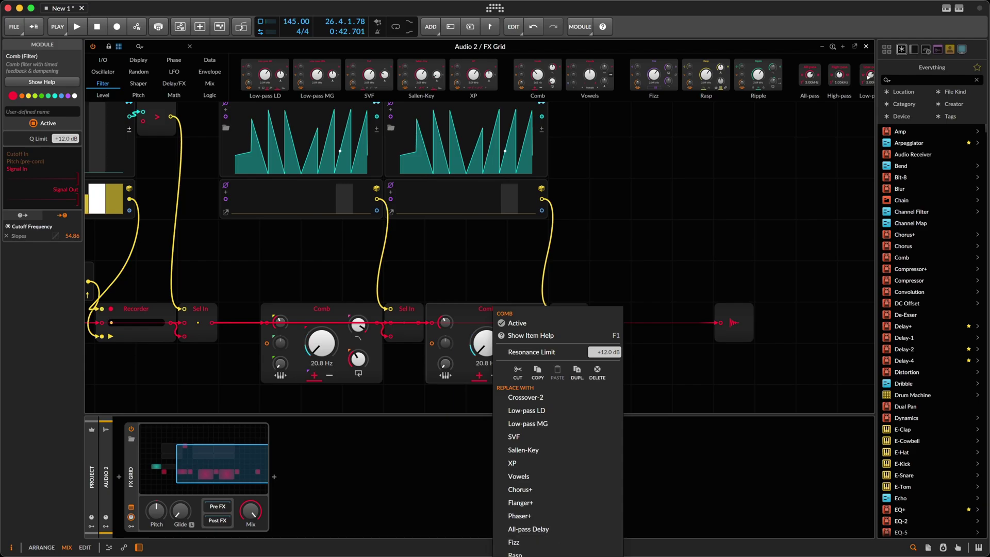
pyautogui.click(563, 477)
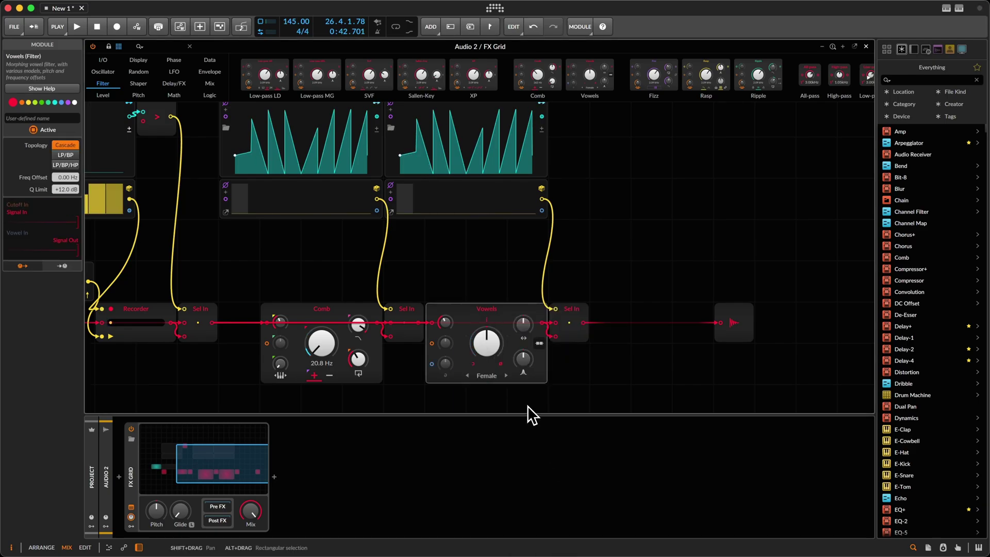
# - Lower the Vowels filter's resonance to about 12.8 % and set its topology to LP/BP/HP
pyautogui.moveTo(524, 361); pyautogui.dragTo(524, 362)
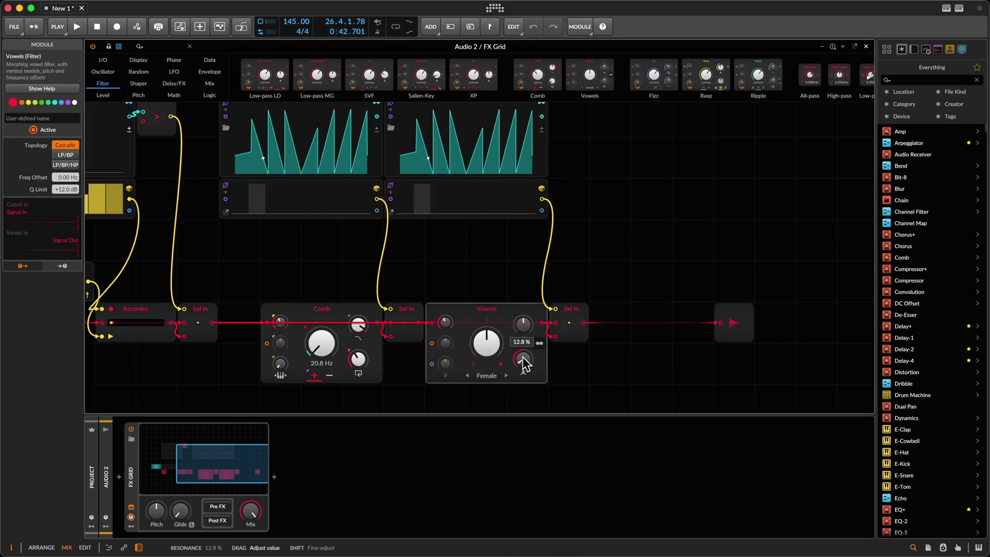
pyautogui.click(539, 343)
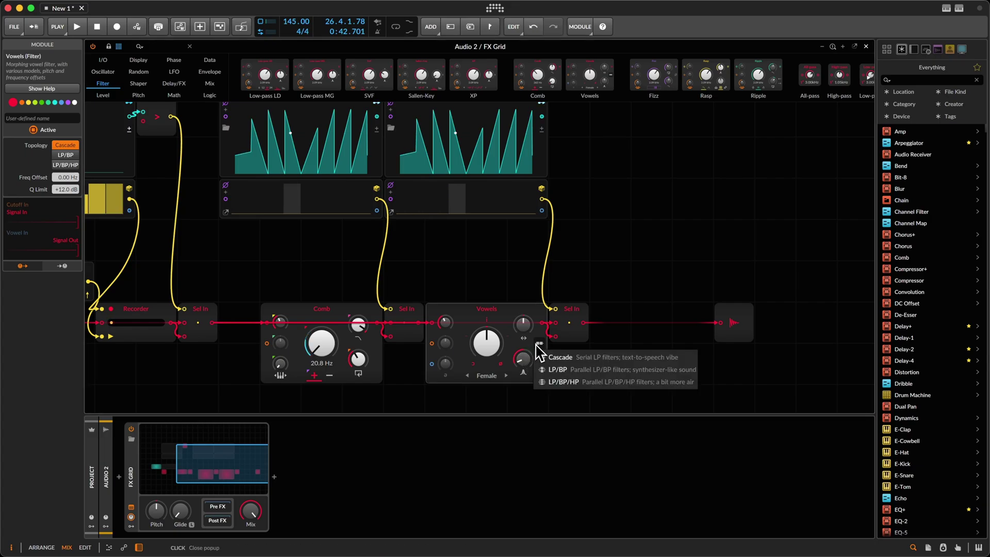
pyautogui.click(565, 382)
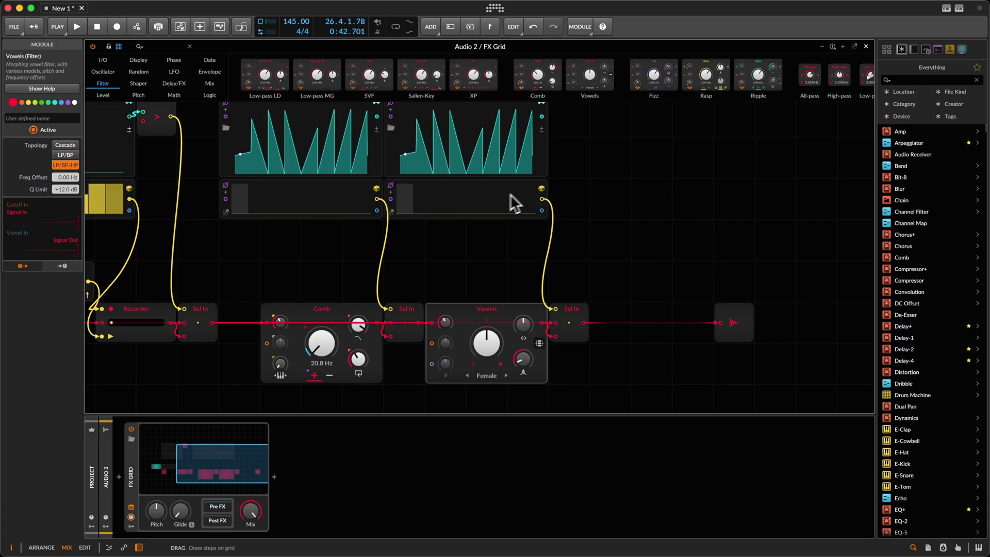
pyautogui.scroll(1, 450, 205)
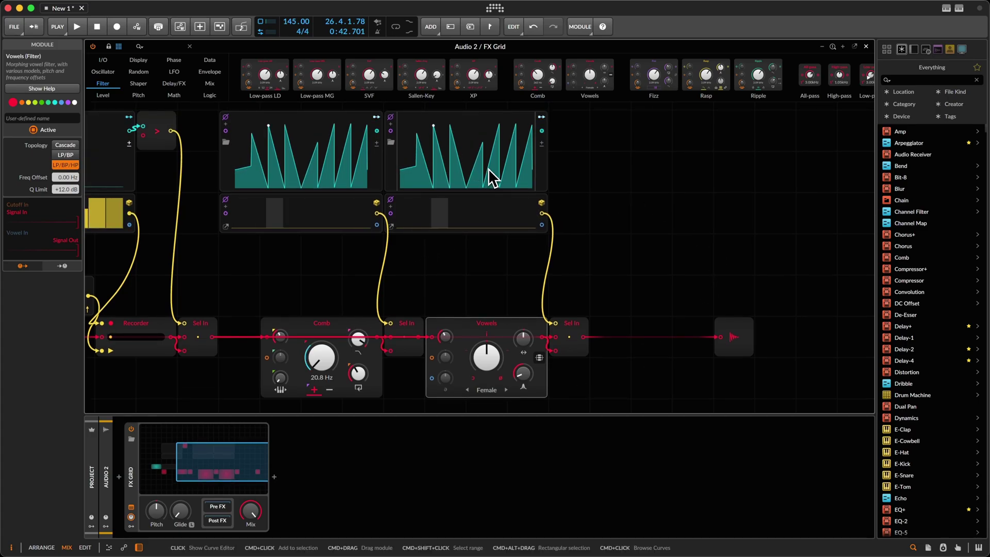
pyautogui.click(542, 119)
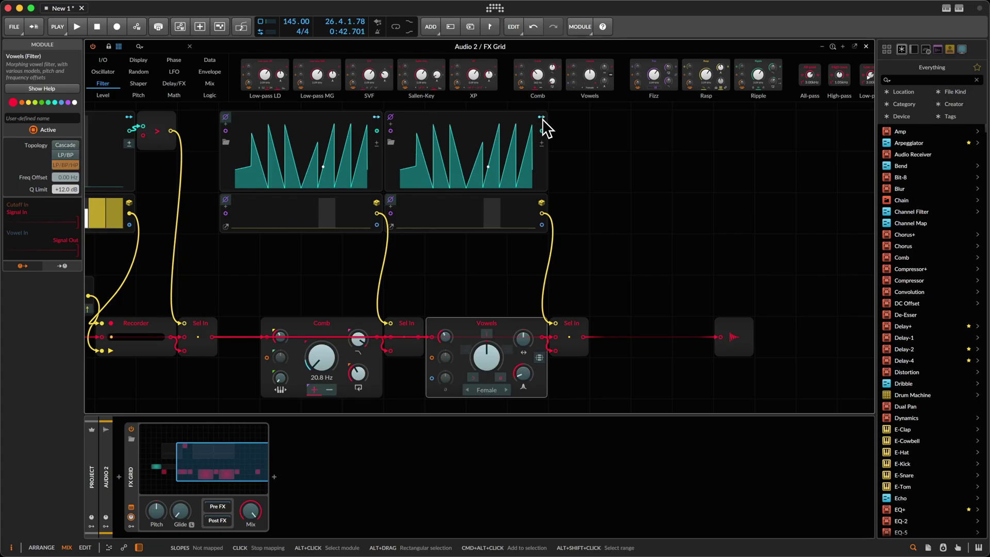
pyautogui.click(543, 118)
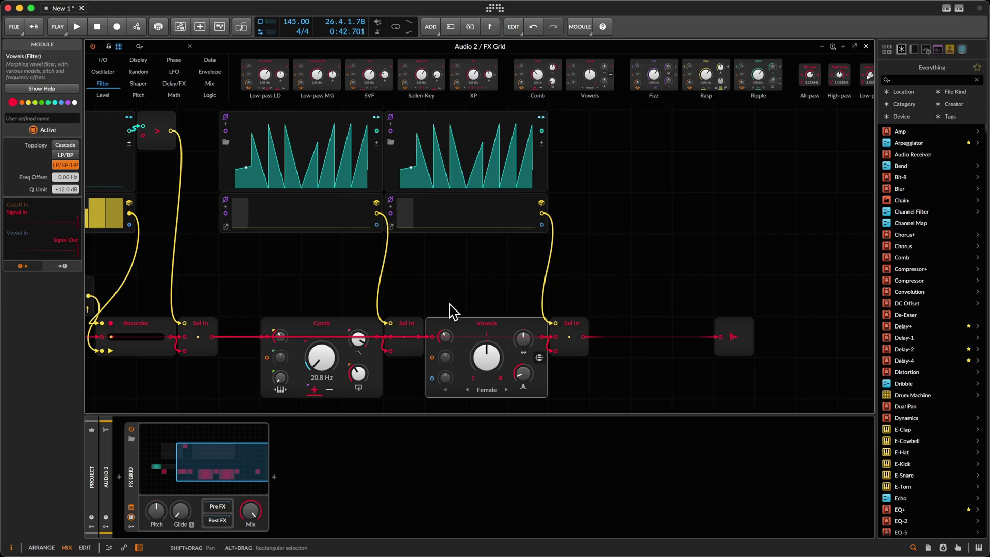
pyautogui.scroll(-1, 489, 283)
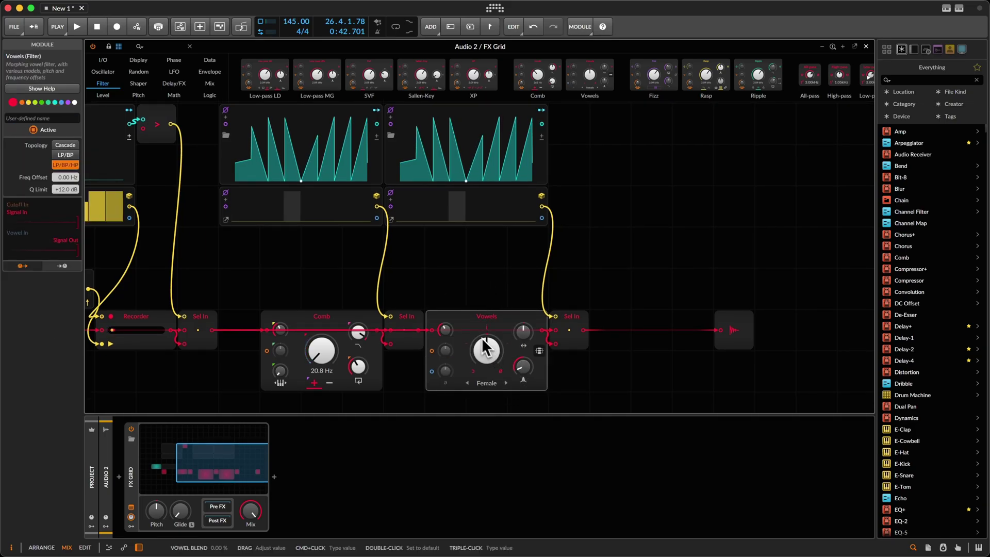
# - Raise all eight step values in the second Probabilities module, then audition while sweeping the Vowels filter's cutoff pitch offset
pyautogui.moveTo(511, 218); pyautogui.dragTo(438, 181)
pyautogui.press('space')
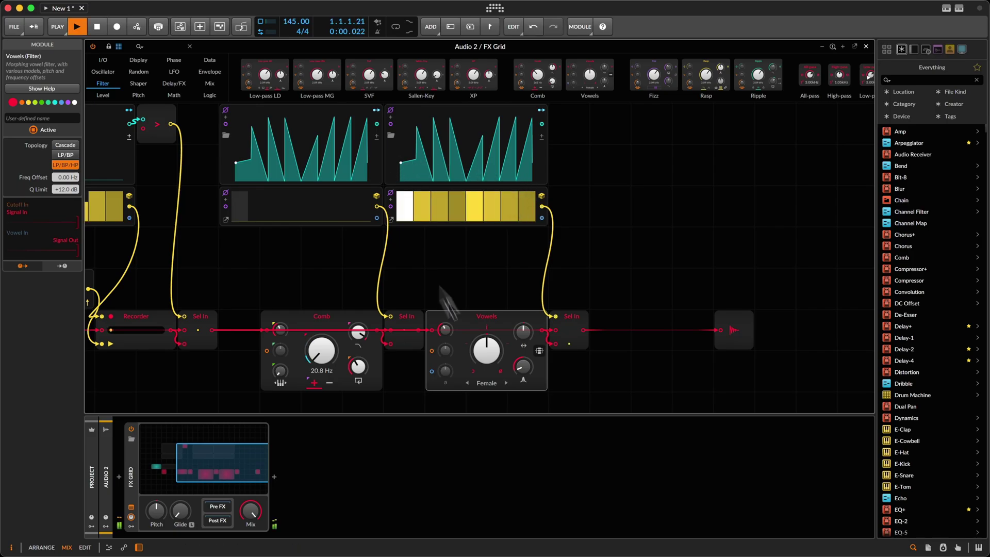
pyautogui.moveTo(528, 331)
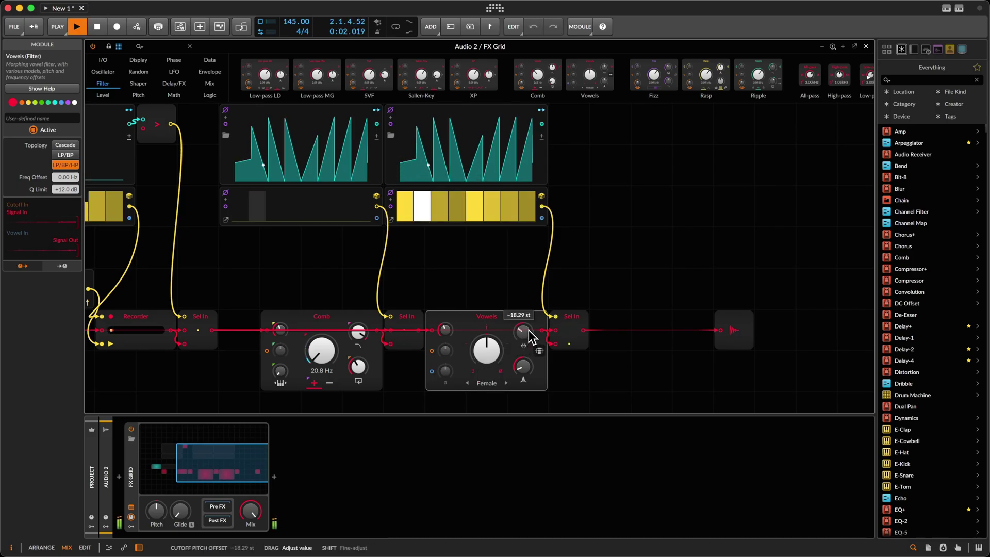
pyautogui.press('space')
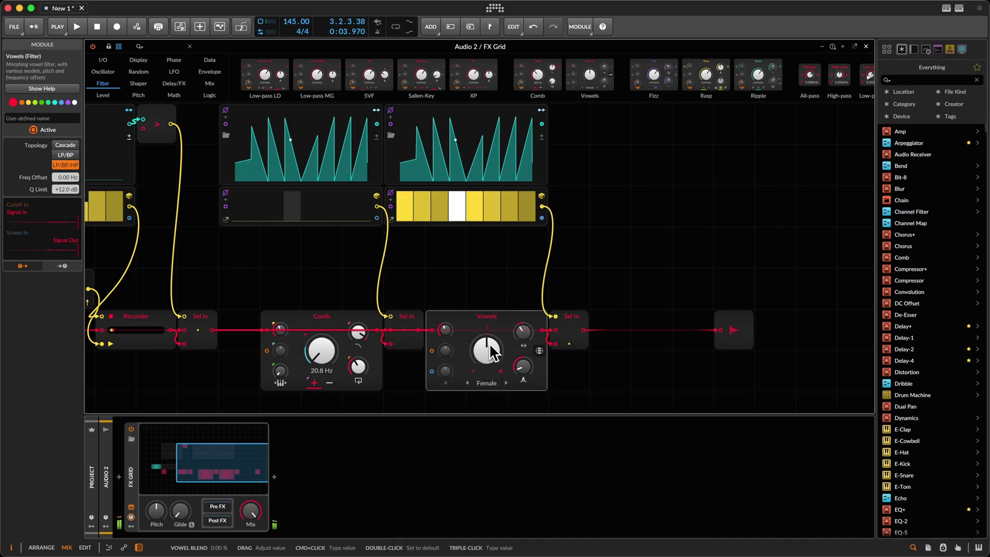
# - Set one Vowels slot to the "far" or "star" sound with the blend at −100 %, and adjust the cutoff pitch offset during playback
pyautogui.click(473, 371)
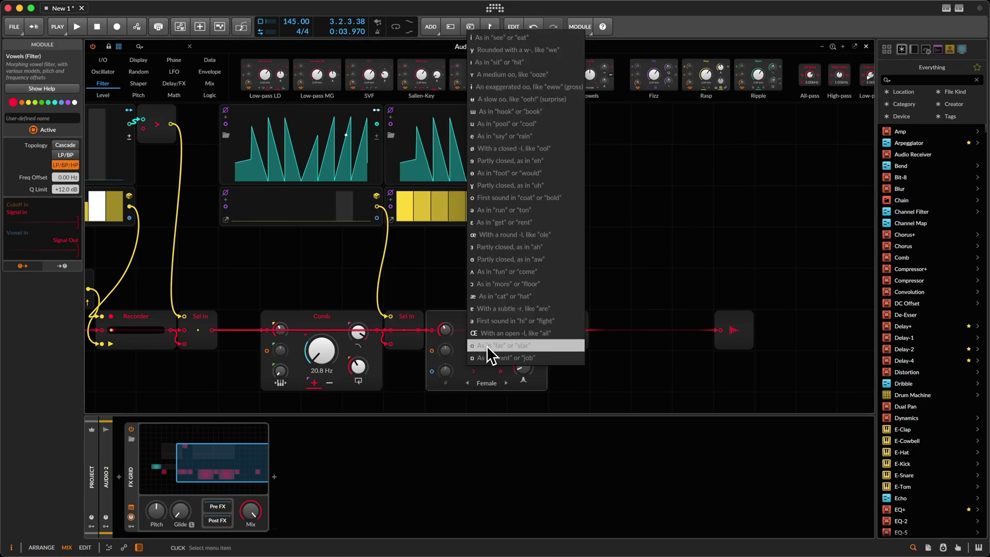
pyautogui.click(487, 346)
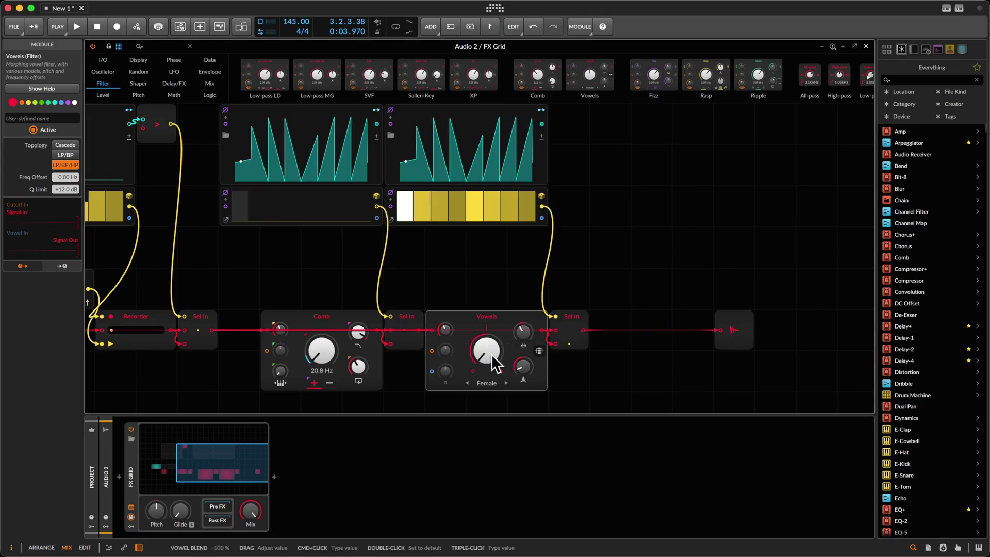
pyautogui.press('space')
pyautogui.moveTo(524, 324); pyautogui.dragTo(521, 336)
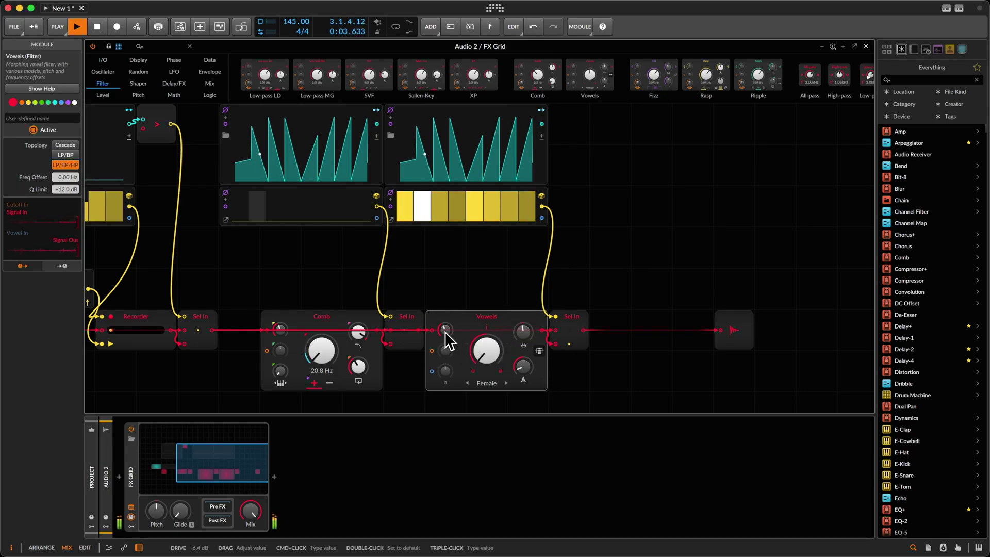
# - Set the Vowels filter's Q Limit to +16.0 dB, then audition while readjusting its cutoff pitch offset
pyautogui.press('space')
pyautogui.moveTo(67, 189); pyautogui.dragTo(66, 191)
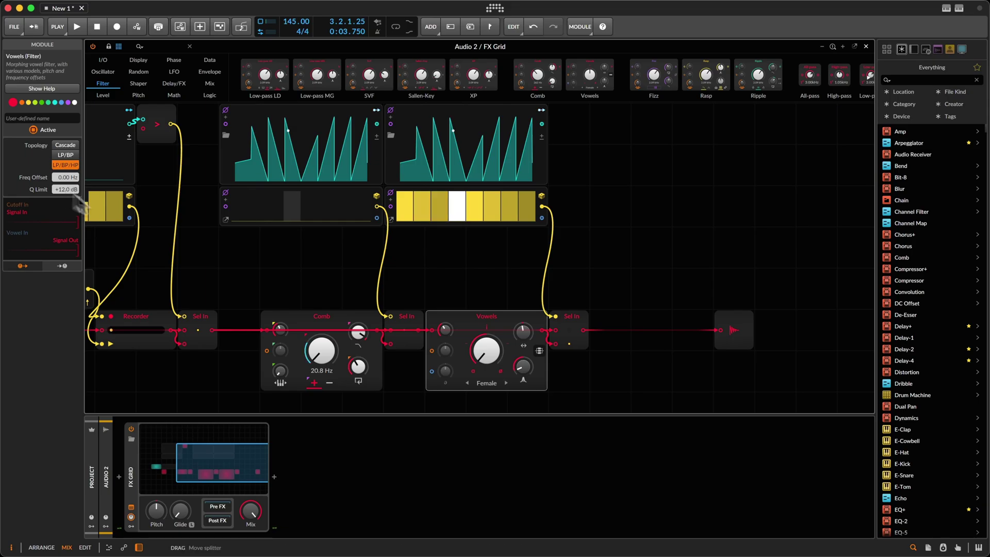
pyautogui.press('space')
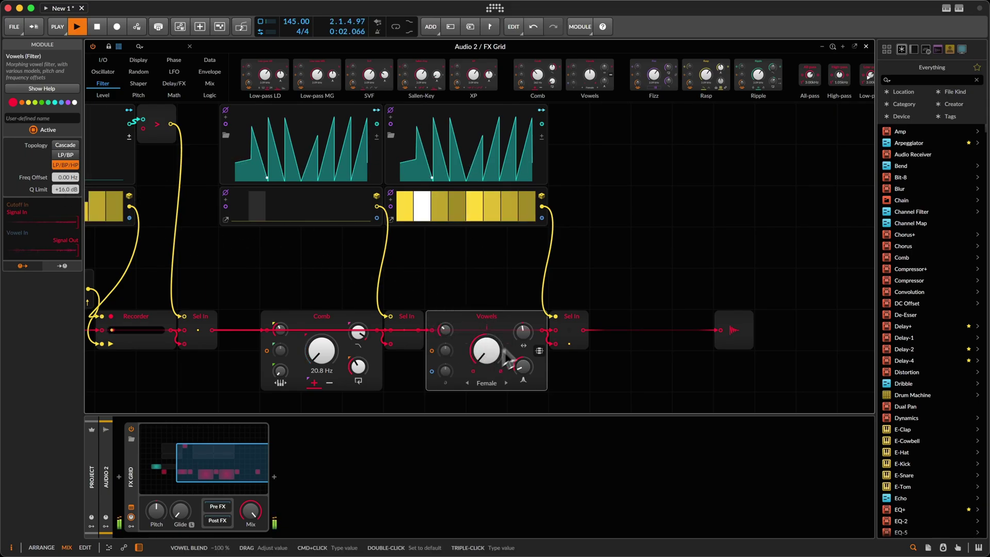
pyautogui.moveTo(528, 333); pyautogui.dragTo(528, 334)
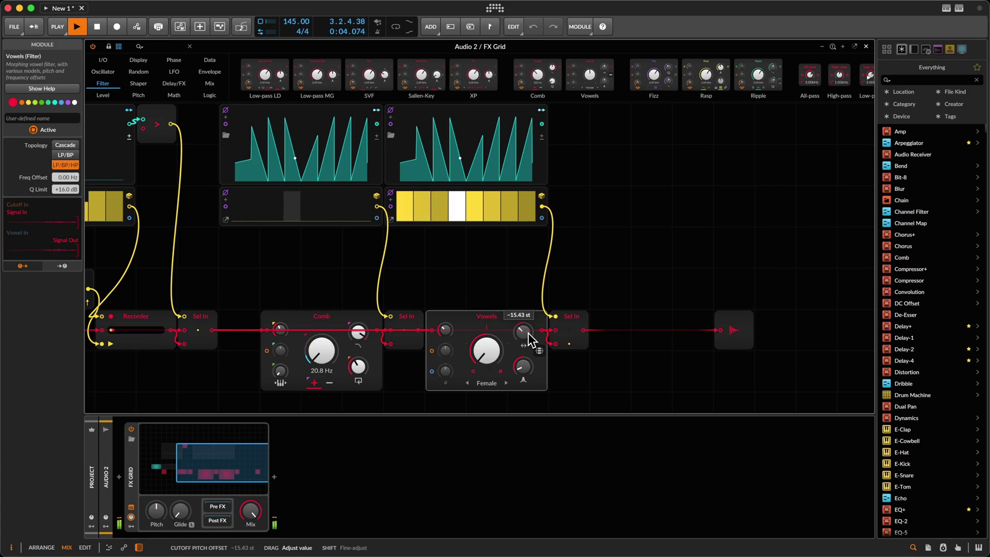
pyautogui.press('space')
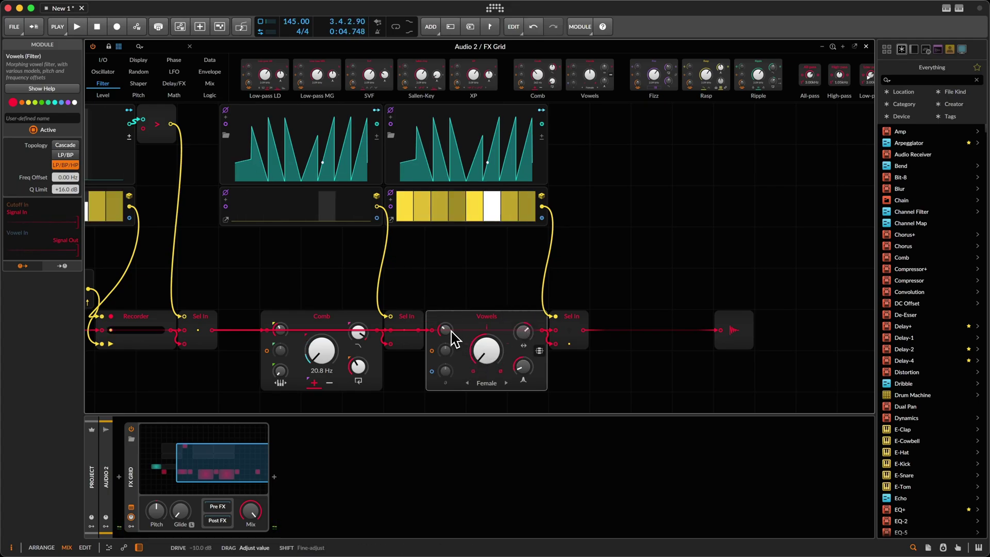
# - Audition the Vowels filter, adjust its vowel blend, and switch its vowel model to Male
pyautogui.press('space')
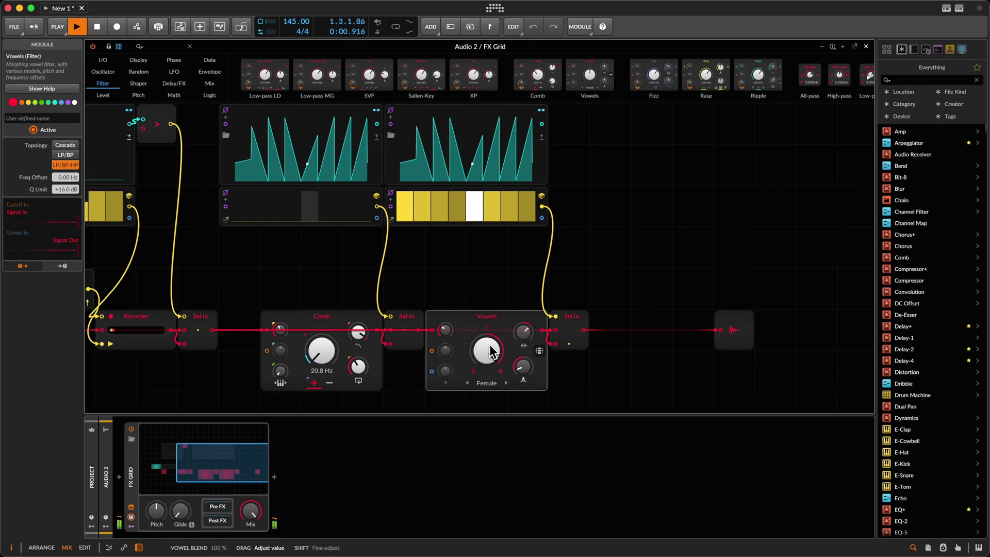
pyautogui.press('space')
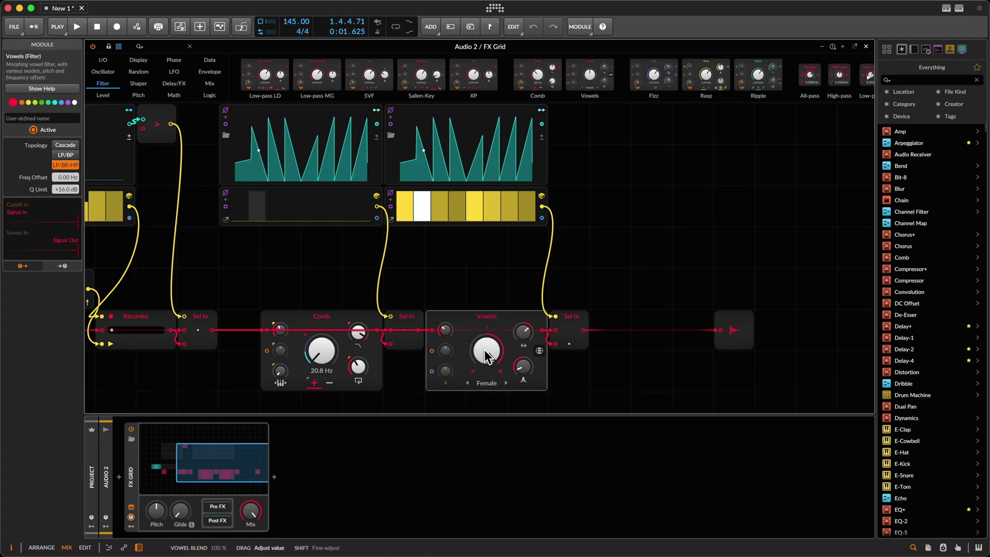
pyautogui.moveTo(484, 350); pyautogui.dragTo(485, 375)
pyautogui.click(505, 382)
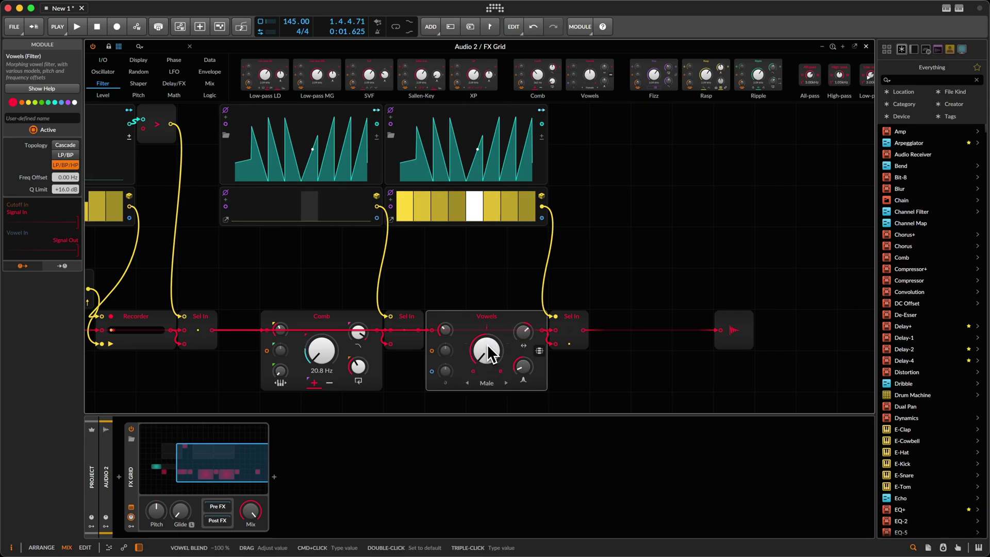
# - Play back the Male vowel filter while adjusting its vowel blend, and leave the cutoff pitch offset at 0.00 st
pyautogui.moveTo(487, 345); pyautogui.dragTo(489, 354)
pyautogui.press('space')
pyautogui.press('space')
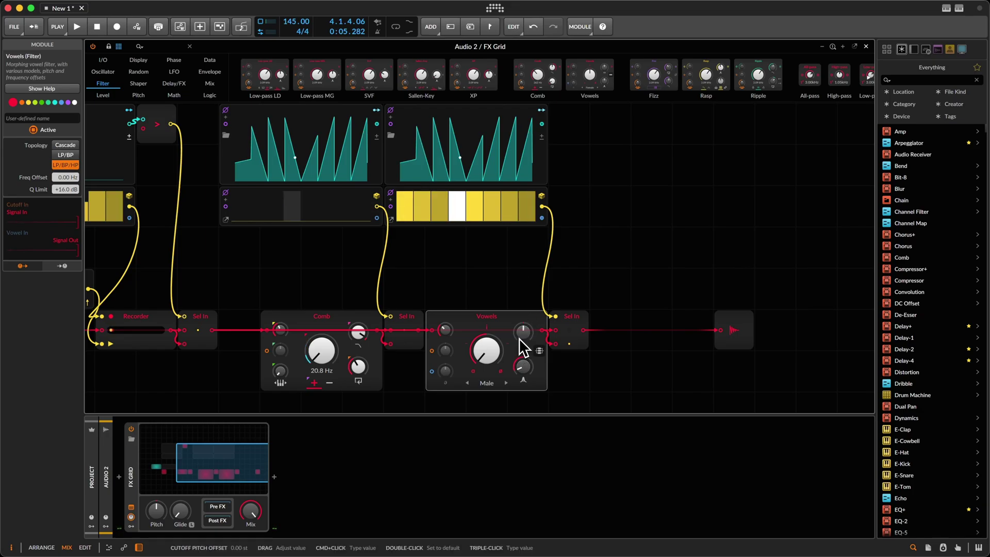
pyautogui.moveTo(519, 338); pyautogui.dragTo(521, 333)
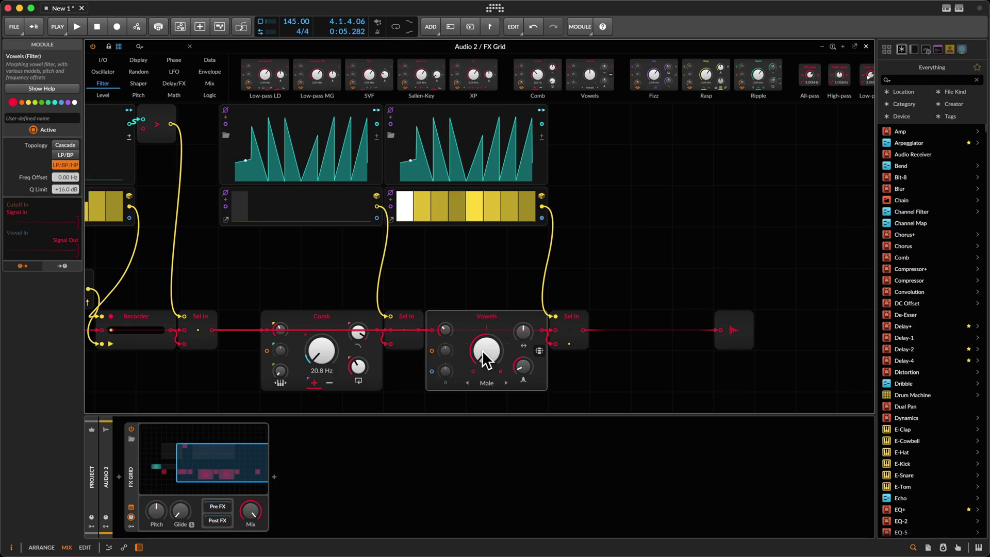
pyautogui.moveTo(481, 353); pyautogui.dragTo(482, 358)
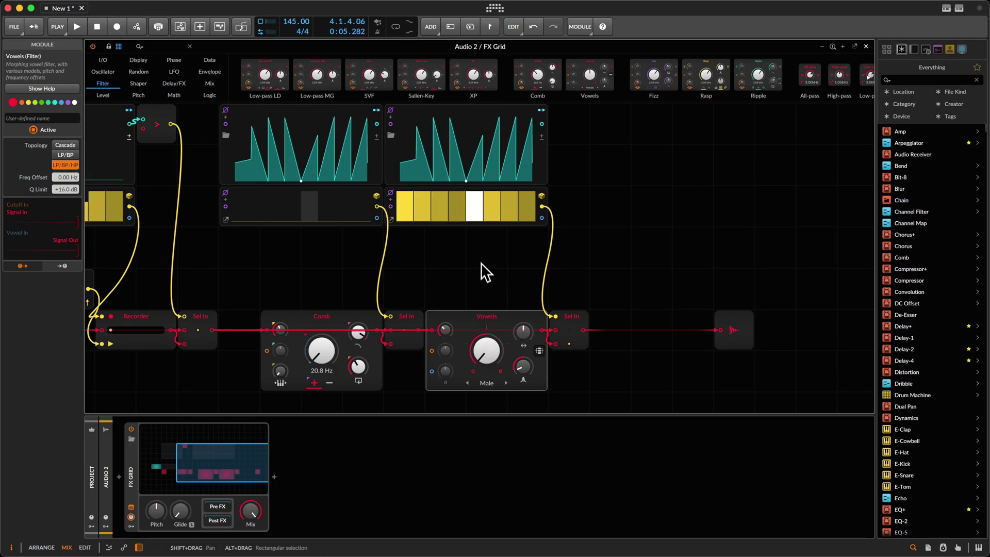
# - Raise the end of the first segment in the Slopes curve above the Vowels module, and close the curve editor
pyautogui.scroll(1, 483, 259)
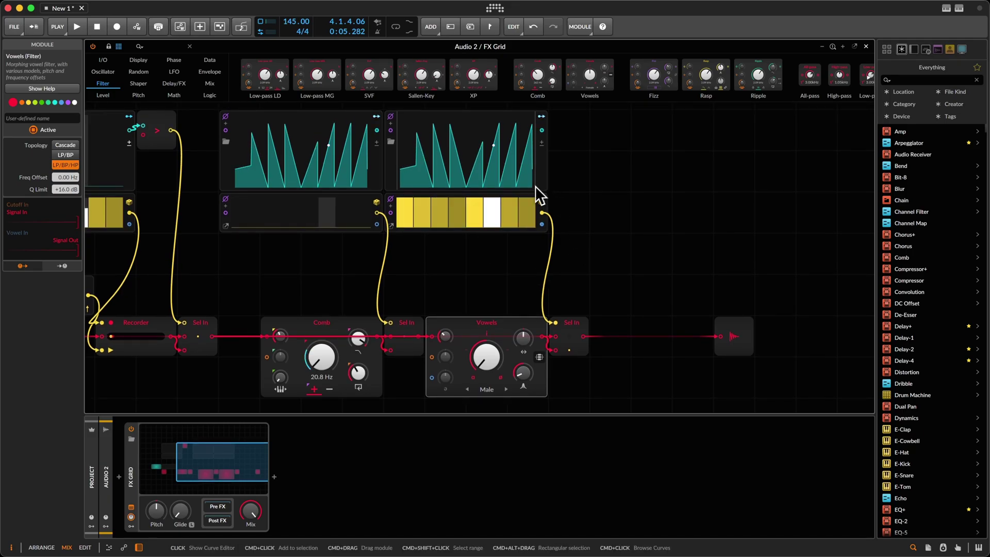
pyautogui.click(518, 140)
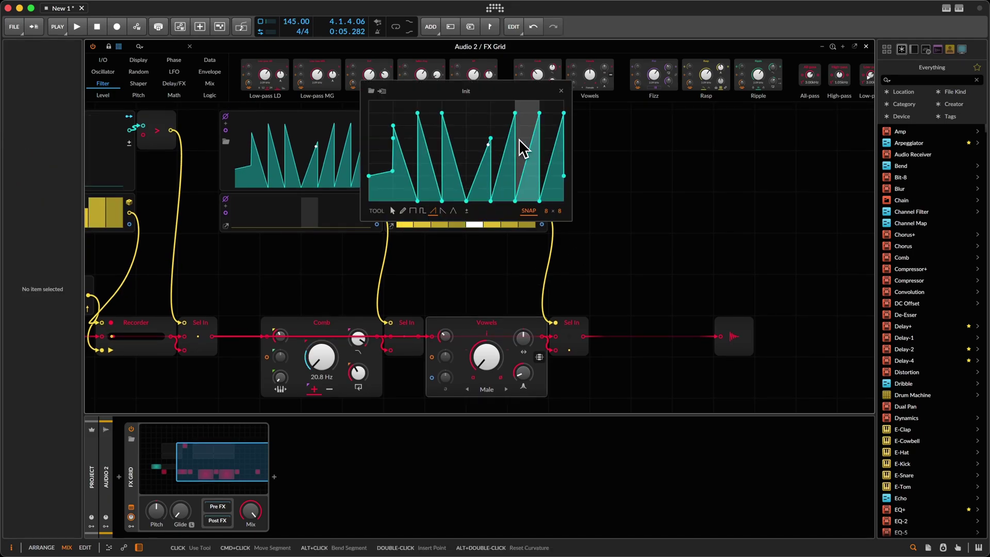
pyautogui.click(509, 181)
pyautogui.click(414, 211)
pyautogui.moveTo(393, 171); pyautogui.dragTo(404, 150)
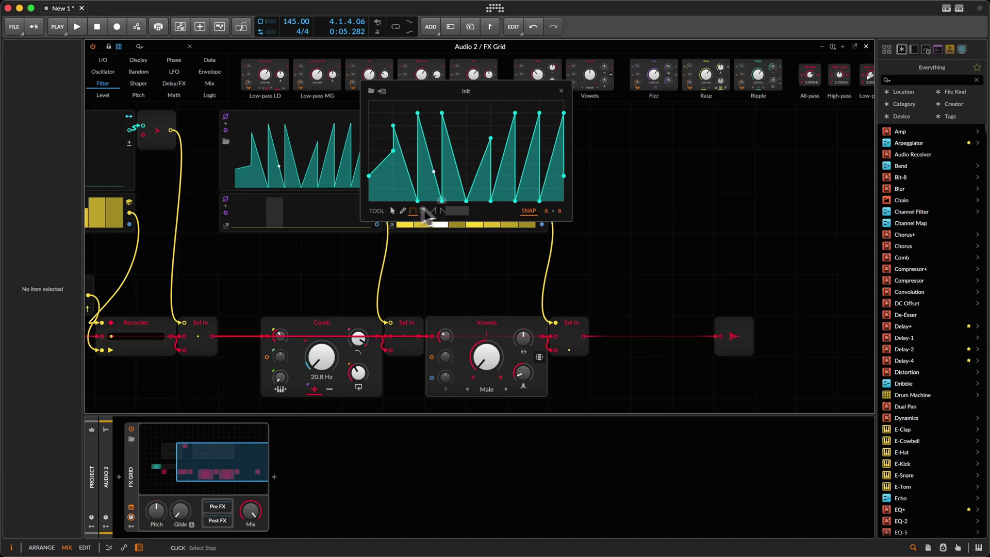
pyautogui.click(562, 91)
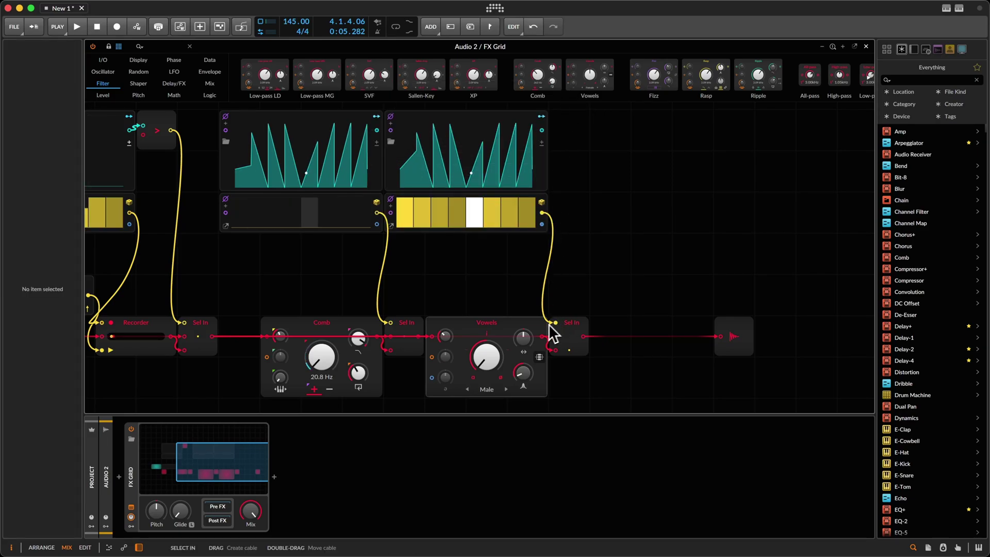
# - Make the Slopes curve above Vowels bipolar and flatten all of its segments to the centre line
pyautogui.moveTo(525, 332); pyautogui.dragTo(525, 332)
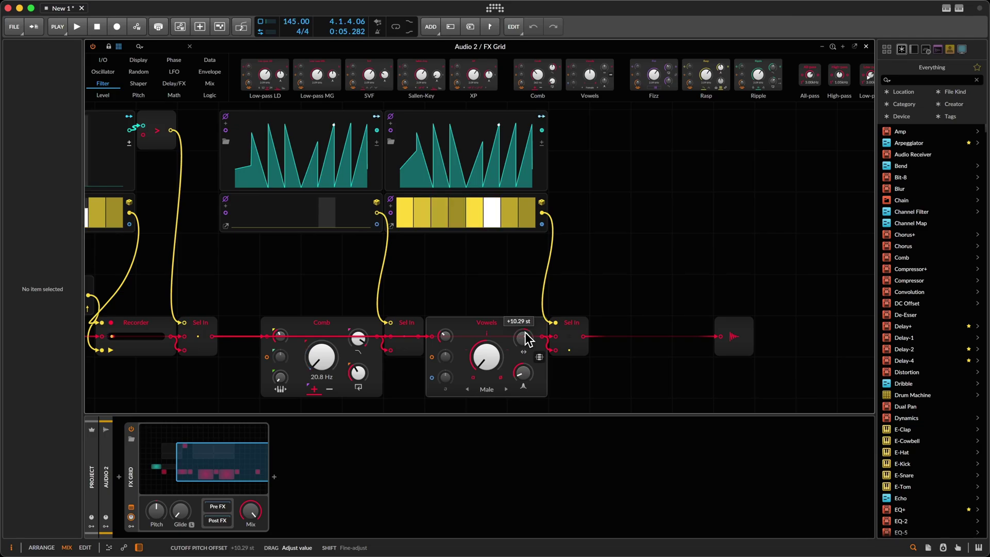
pyautogui.click(542, 145)
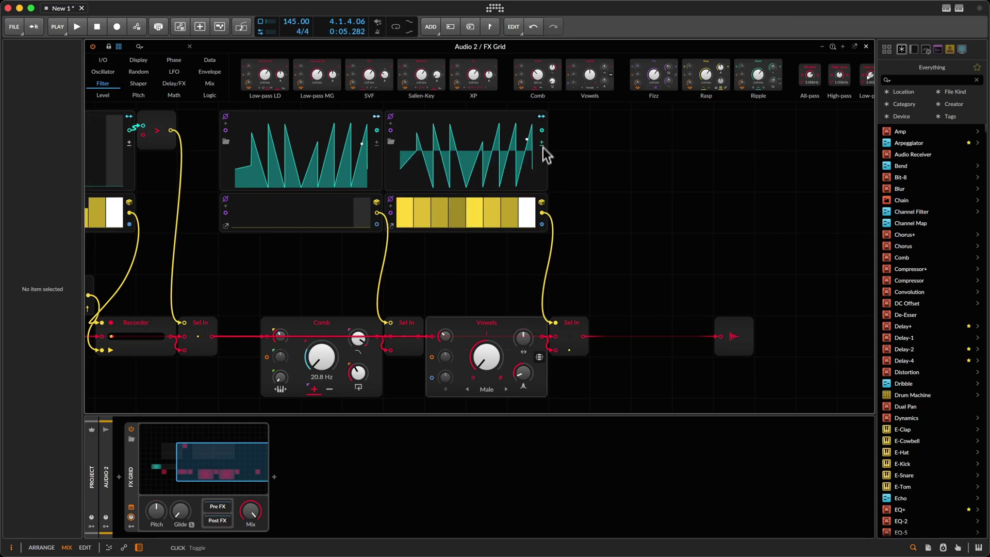
pyautogui.click(482, 153)
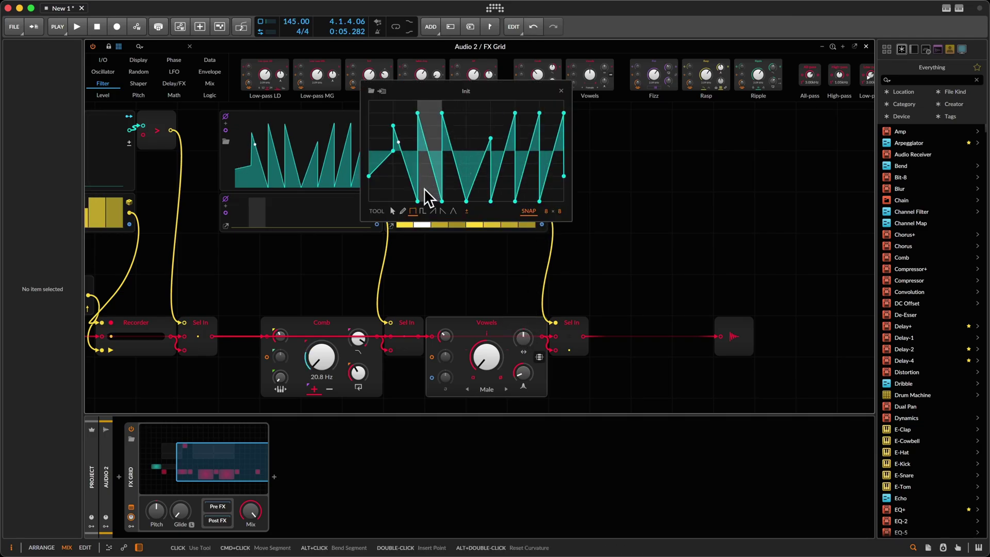
pyautogui.moveTo(386, 153); pyautogui.dragTo(566, 154)
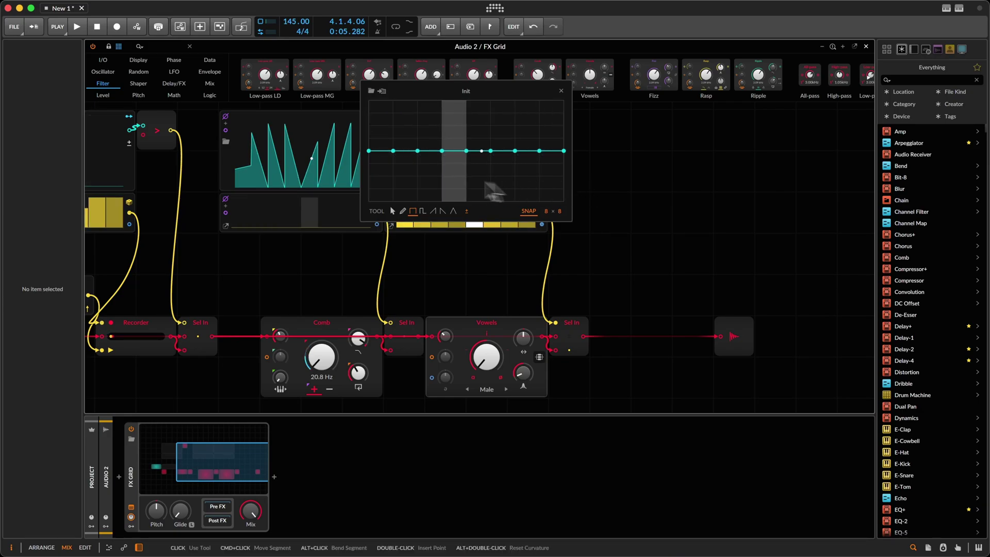
# - Draw alternating flat steps above and below the centre line from the third segment onward, and briefly audition them
pyautogui.moveTo(430, 176)
pyautogui.mouseDown()
pyautogui.moveTo(536, 144)
pyautogui.moveTo(557, 115)
pyautogui.moveTo(515, 139)
pyautogui.moveTo(494, 133)
pyautogui.moveTo(521, 170)
pyautogui.mouseUp()
pyautogui.press('space')
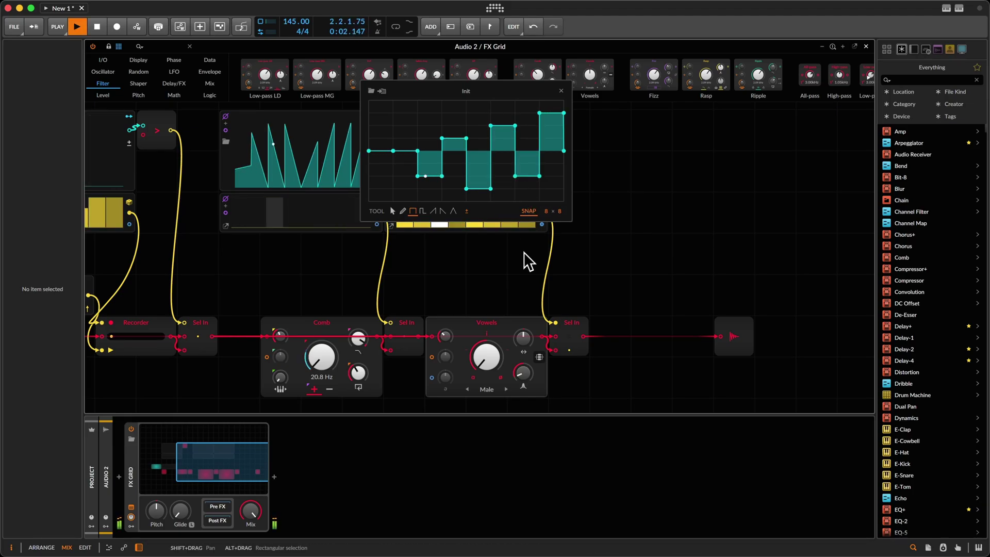
pyautogui.press('space')
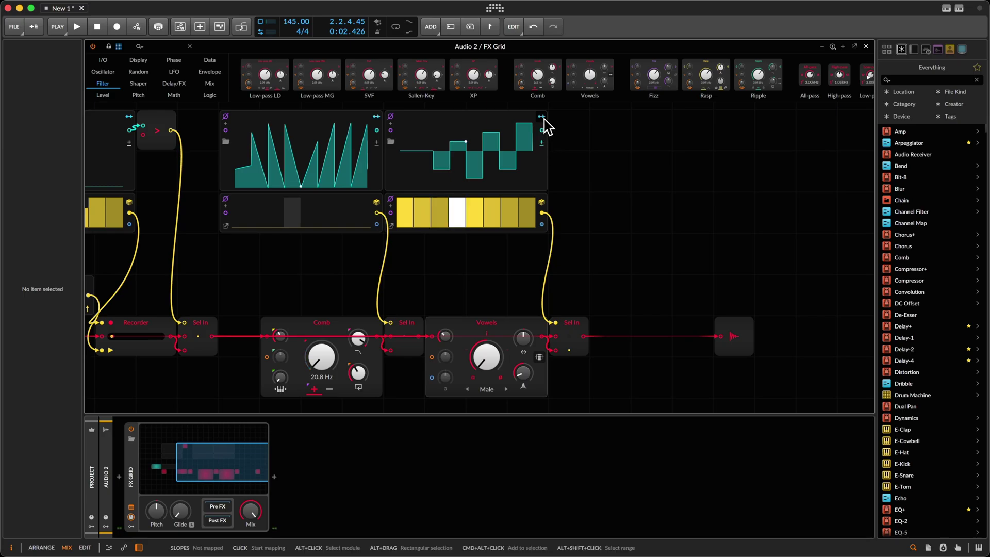
# - Map the bipolar Slopes curve to the Vowels cutoff pitch offset with a modulation amount of 48 st, and start playback
pyautogui.moveTo(522, 344); pyautogui.dragTo(524, 351)
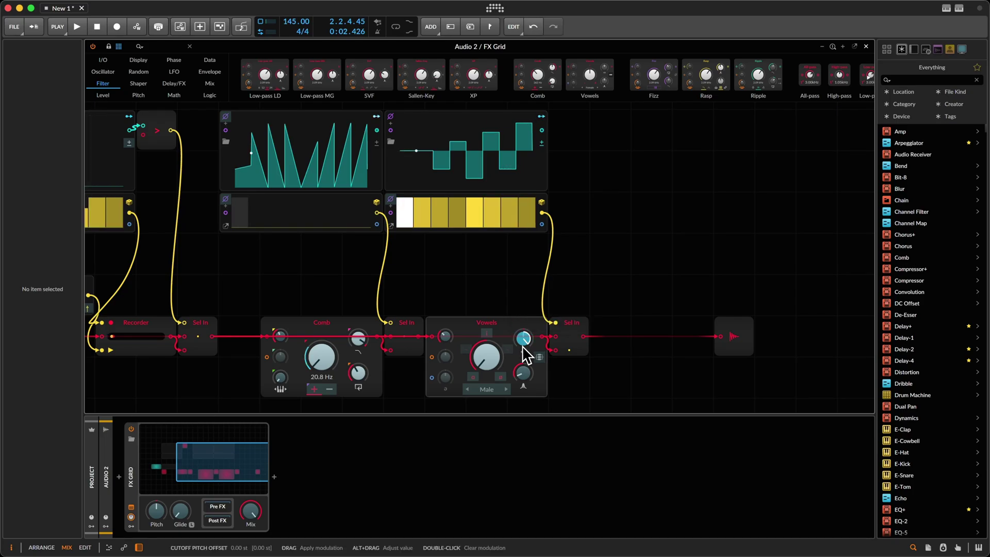
pyautogui.press('space')
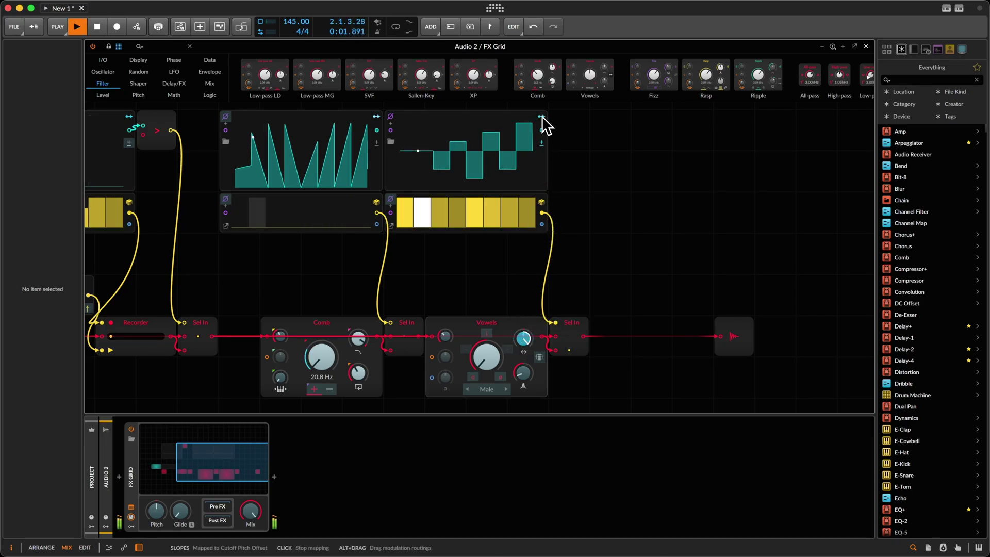
# - Reshape the Slopes curve above Vowels with new levels for segments two and three and rising ramps across segments four to six
pyautogui.click(497, 184)
pyautogui.click(431, 146)
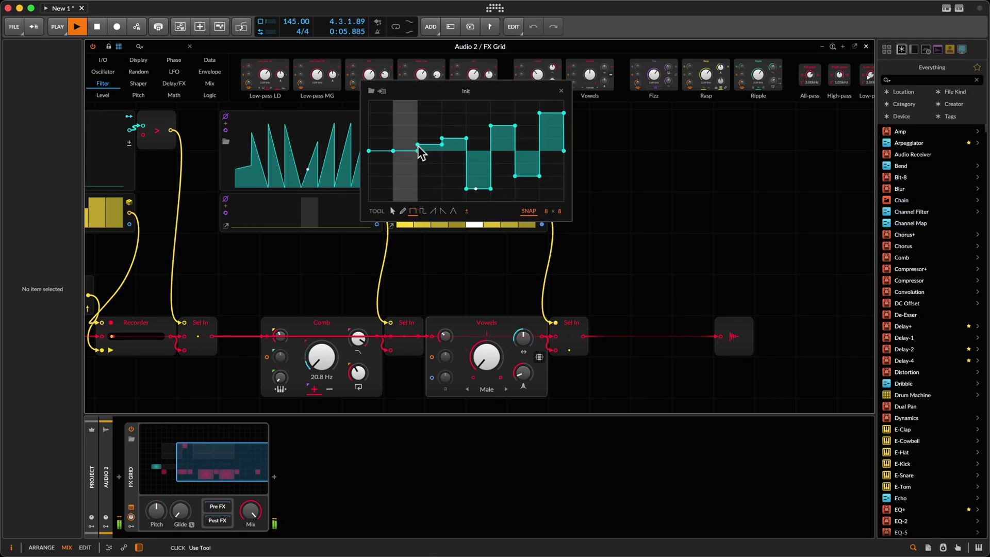
pyautogui.click(401, 178)
pyautogui.click(434, 211)
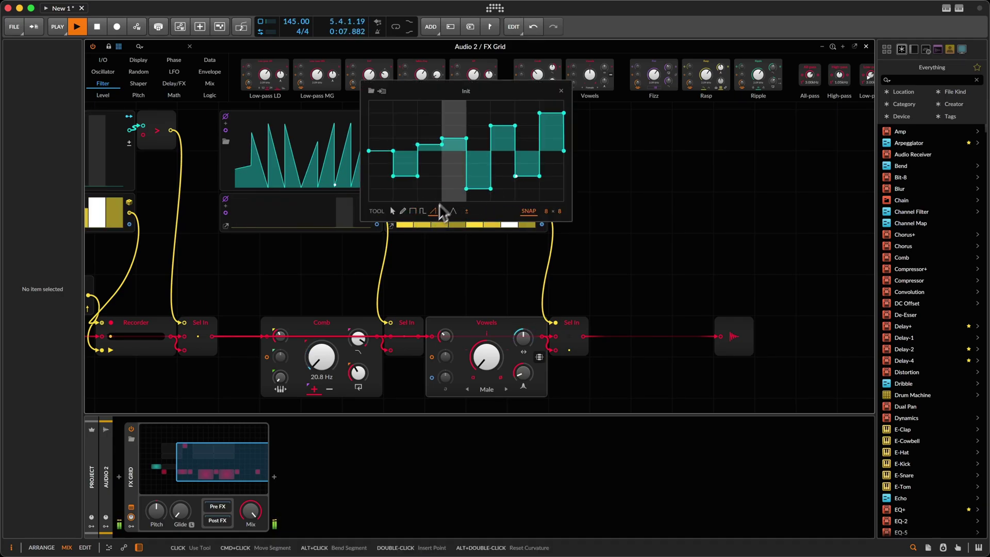
pyautogui.moveTo(454, 163); pyautogui.dragTo(503, 102)
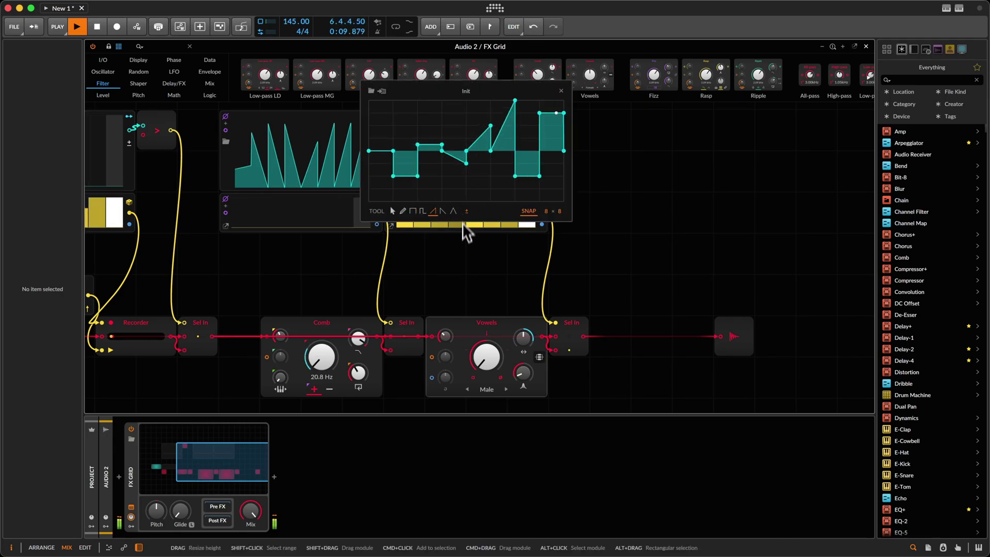
# - Redraw the curve freehand with the Pencil tool as a wave of peaks and dips, and close the curve editor
pyautogui.click(403, 211)
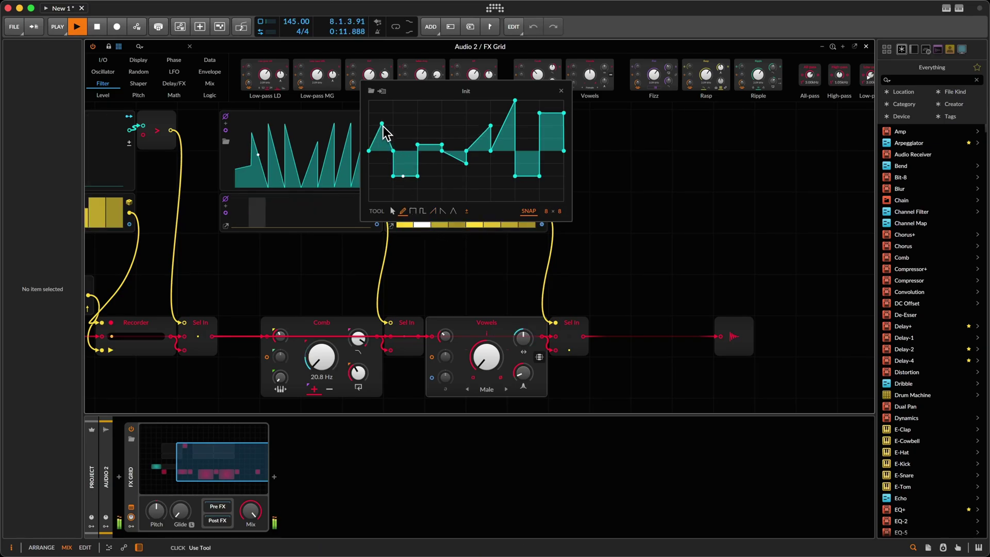
pyautogui.moveTo(381, 126)
pyautogui.mouseDown()
pyautogui.moveTo(536, 126)
pyautogui.moveTo(547, 195)
pyautogui.moveTo(470, 169)
pyautogui.mouseUp()
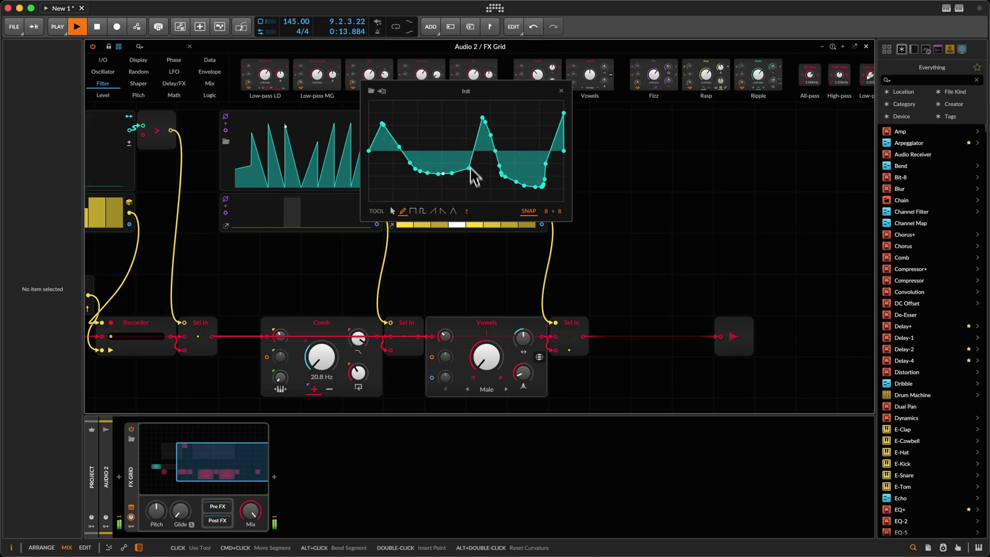
pyautogui.click(561, 91)
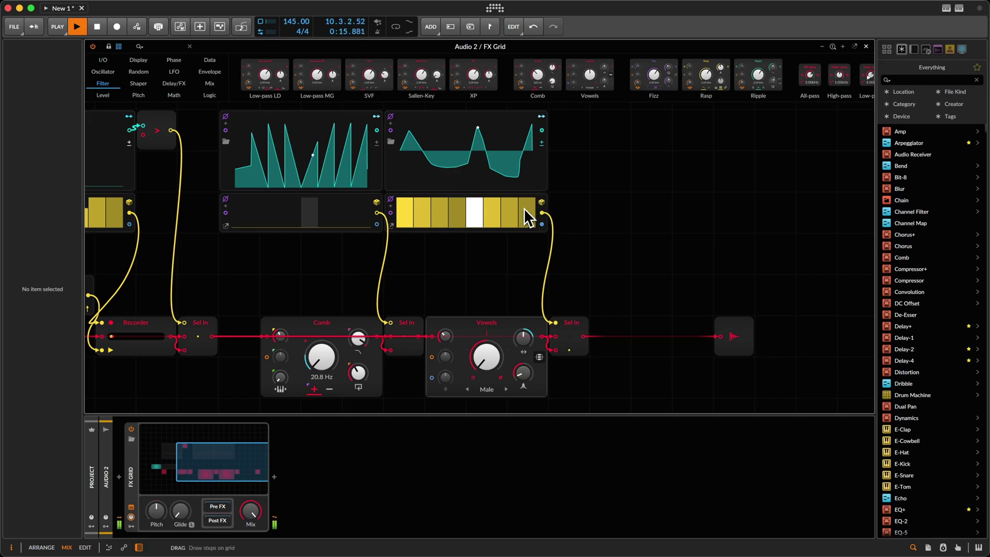
# - Clear the first seven steps of the Vowels step sequence and switch steps three and four back on
pyautogui.moveTo(524, 208)
pyautogui.mouseDown()
pyautogui.moveTo(500, 239)
pyautogui.moveTo(403, 256)
pyautogui.mouseUp()
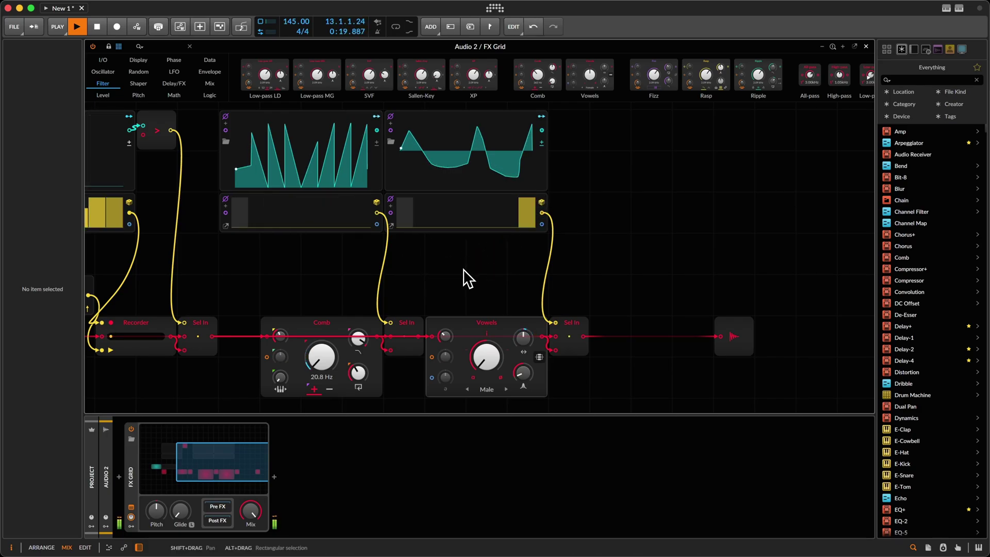
pyautogui.moveTo(462, 214); pyautogui.dragTo(454, 184)
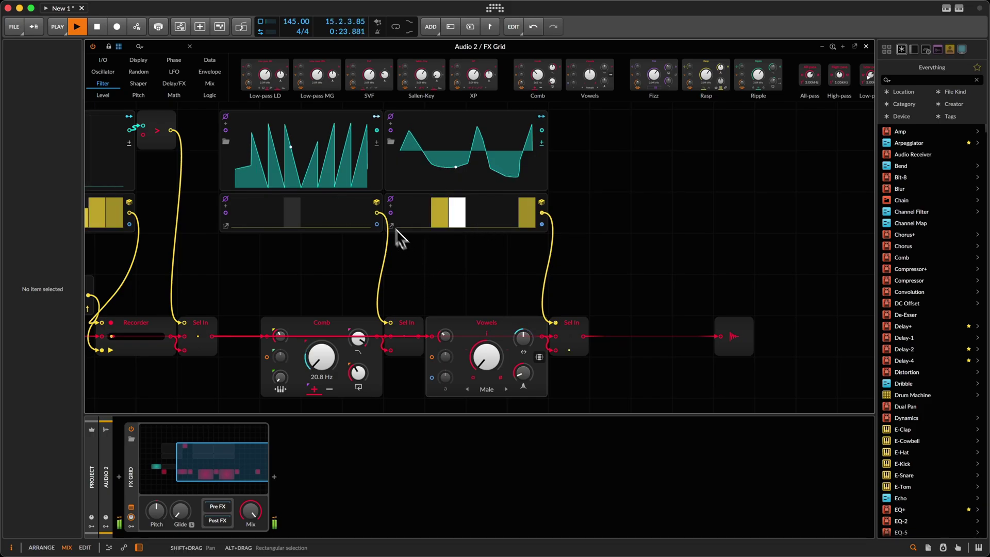
# - Try out step seven of the Comb step sequence at full level, and set it back to zero
pyautogui.moveTo(340, 201); pyautogui.dragTo(343, 182)
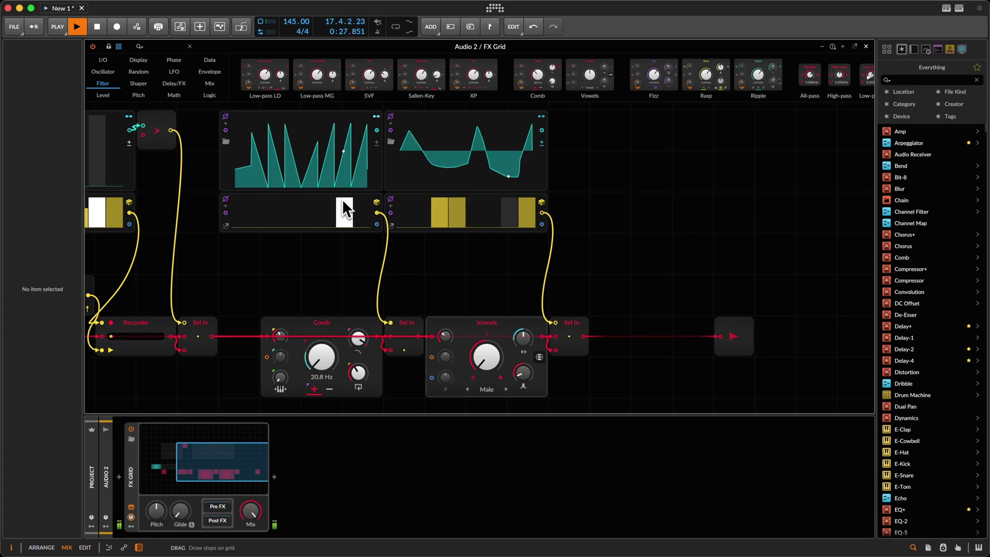
pyautogui.click(338, 253)
pyautogui.moveTo(347, 214); pyautogui.dragTo(349, 229)
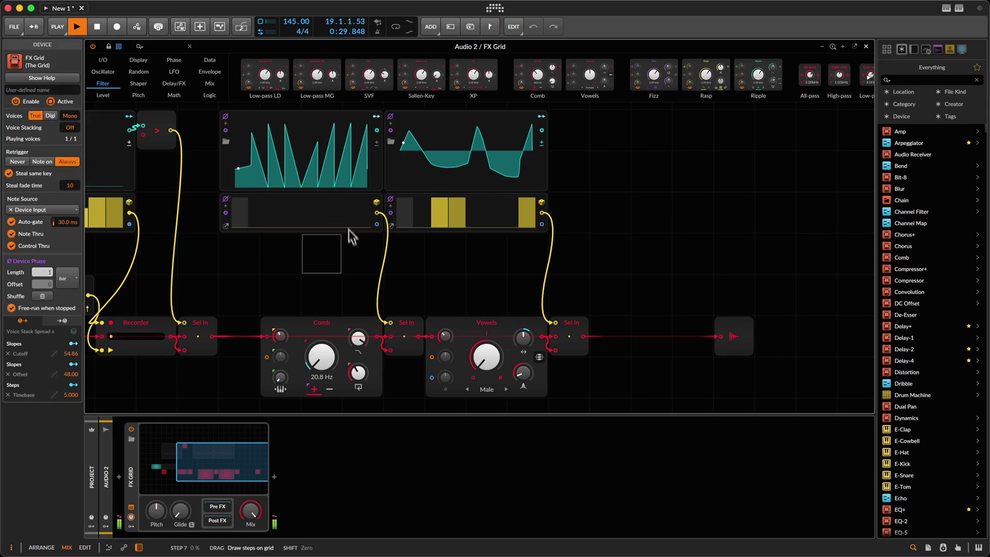
# - Raise the third step of the step sequence feeding the Recorder to full level
pyautogui.hscroll(-5, 441, 217)
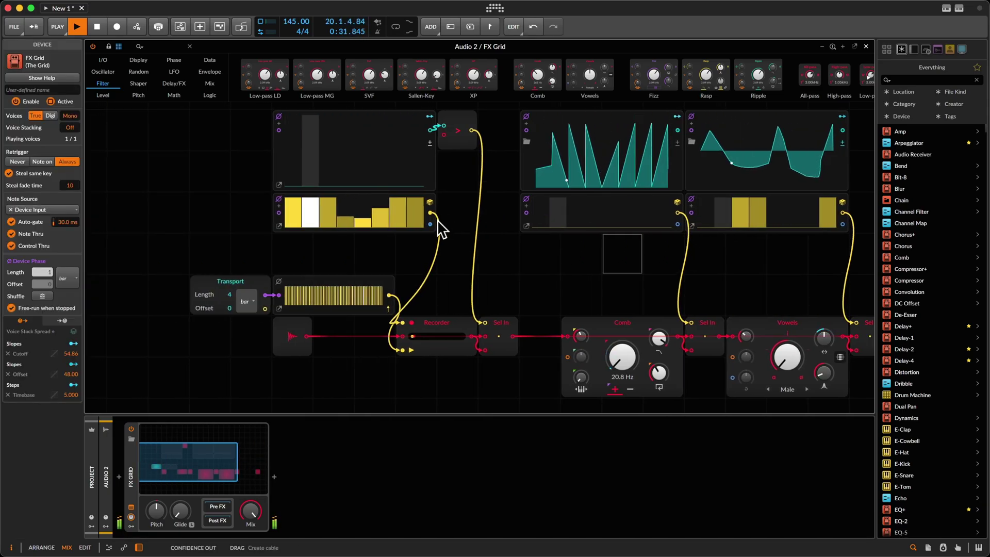
pyautogui.moveTo(321, 202); pyautogui.dragTo(336, 179)
# - Clear the remaining active steps in the Vowels step sequence, try its drive setting, and stop playback
pyautogui.hscroll(5, 477, 202)
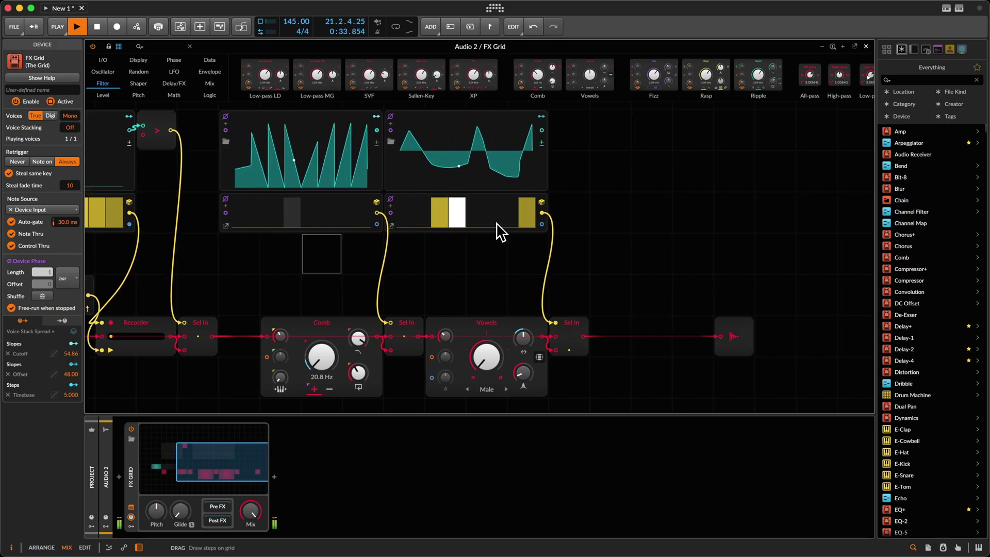
pyautogui.moveTo(476, 212)
pyautogui.mouseDown()
pyautogui.moveTo(512, 204)
pyautogui.moveTo(495, 263)
pyautogui.mouseUp()
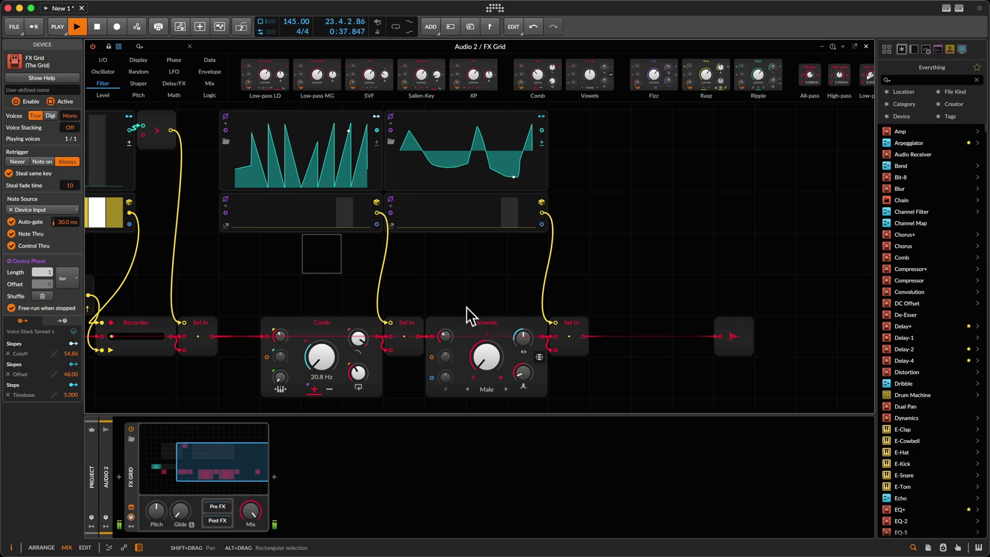
pyautogui.moveTo(444, 336); pyautogui.dragTo(443, 336)
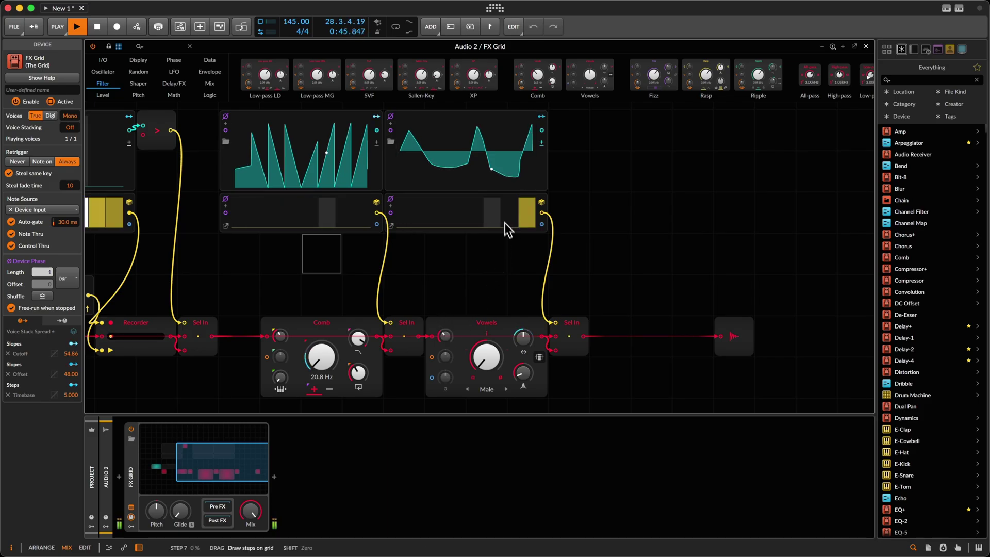
pyautogui.press('space')
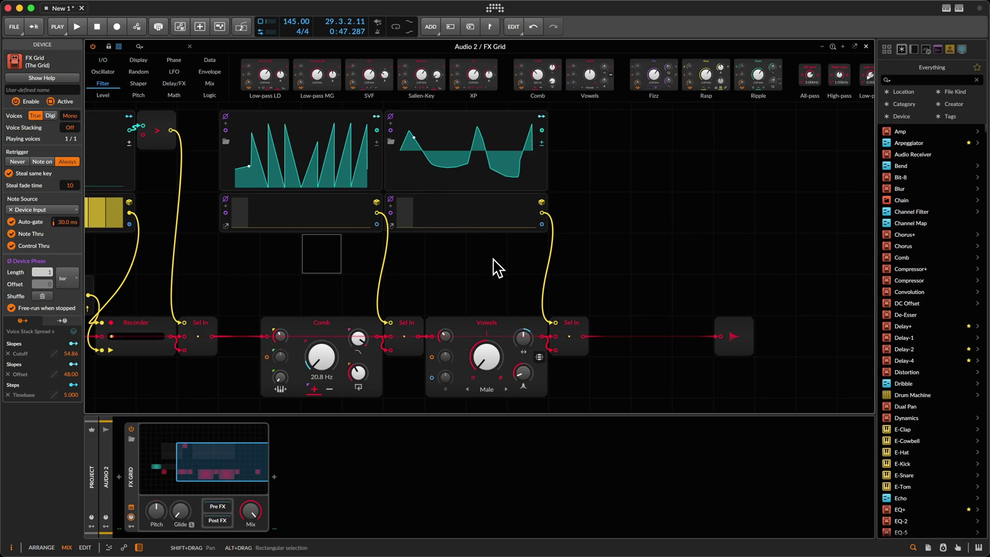
pyautogui.scroll(-3, 492, 259)
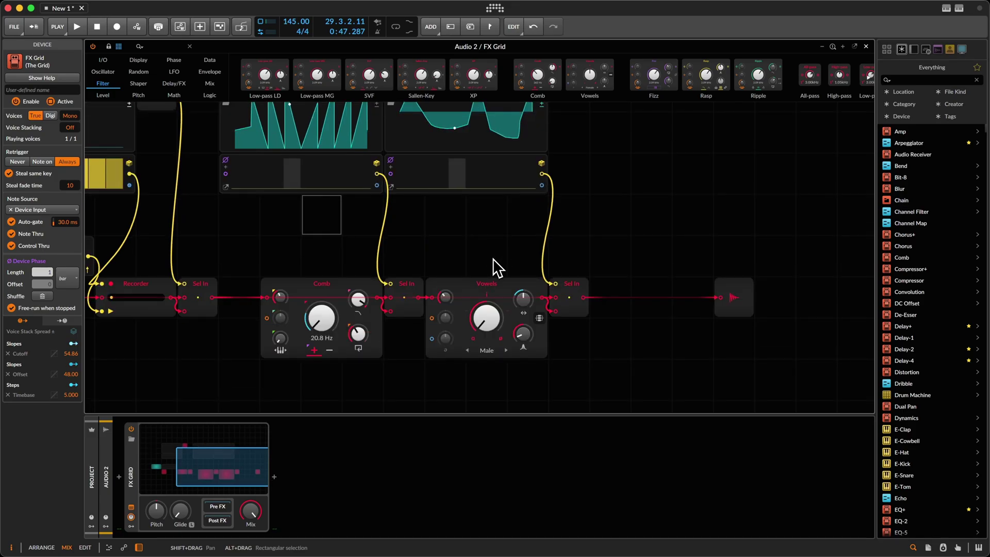
pyautogui.click(496, 289)
pyautogui.rightClick(497, 289)
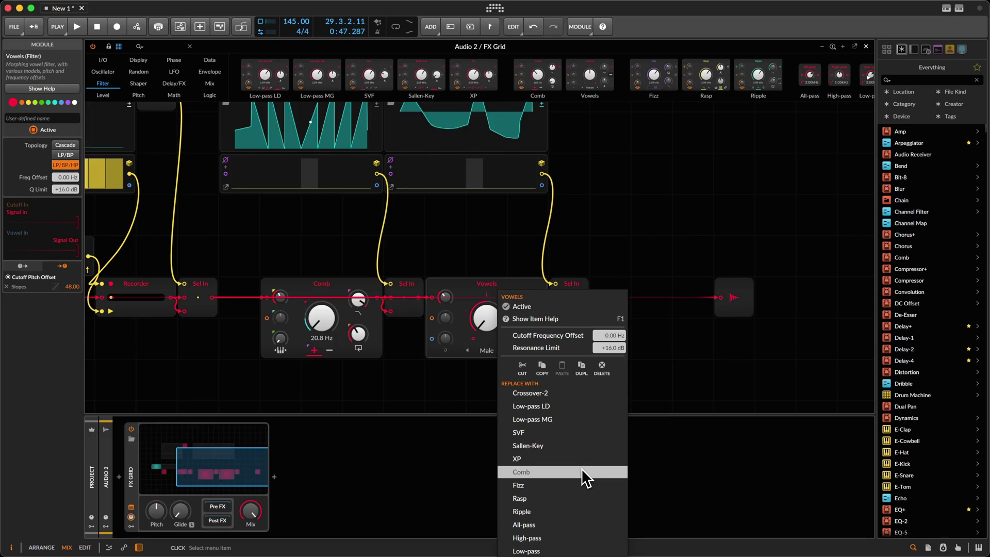
pyautogui.click(479, 266)
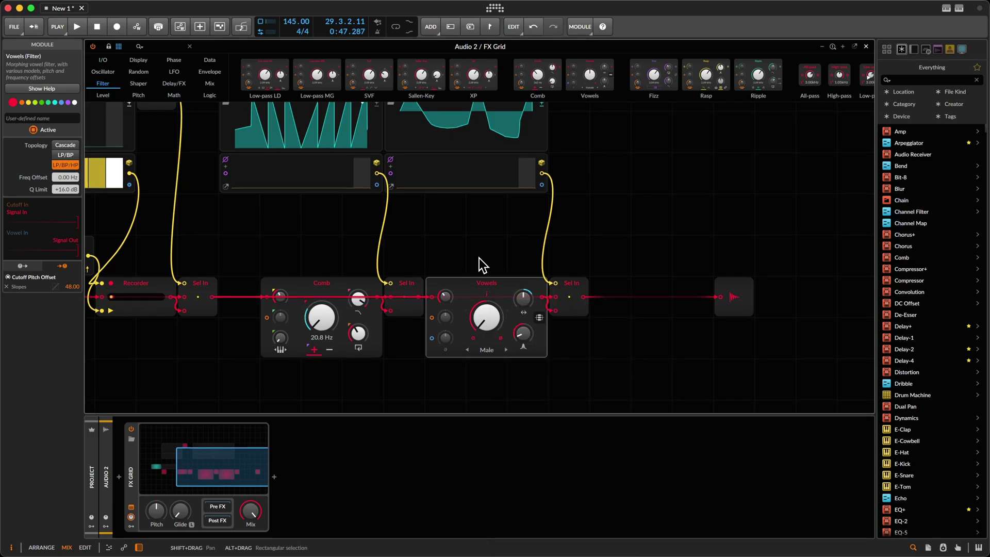
# - Move the Audio Out module further away from the Vowels chain to free up space before it
pyautogui.hscroll(5, 479, 258)
pyautogui.moveTo(471, 280); pyautogui.dragTo(608, 291)
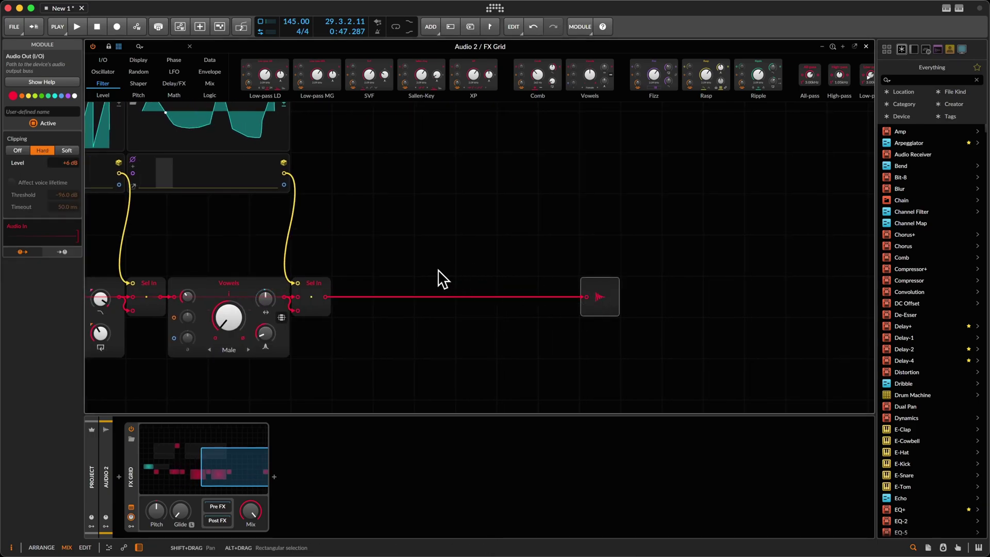
# - Duplicate the Slopes and Probabilities modules above Vowels and place the copies directly beside the originals
pyautogui.scroll(2, 444, 268)
pyautogui.hscroll(-4, 471, 278)
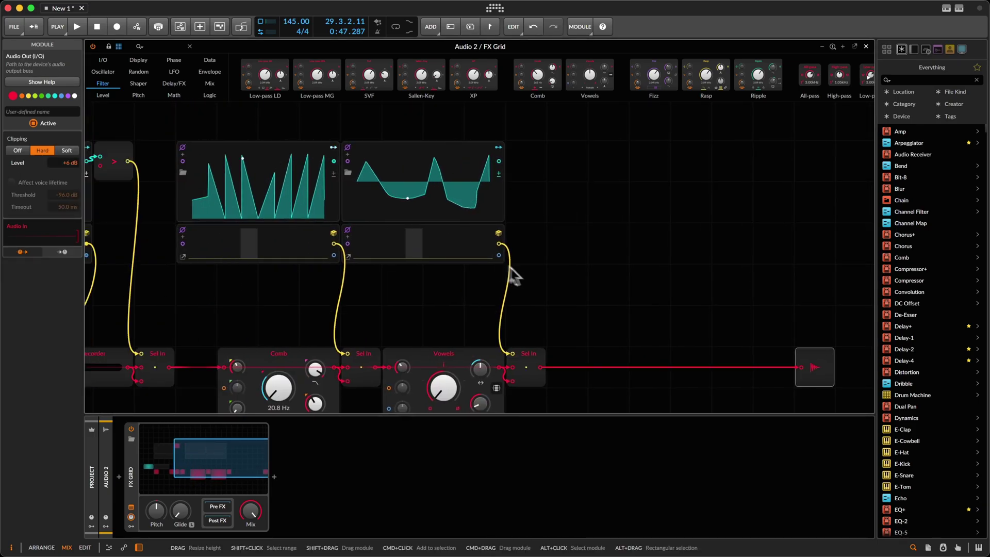
pyautogui.scroll(-1, 513, 273)
pyautogui.moveTo(596, 370); pyautogui.dragTo(405, 130)
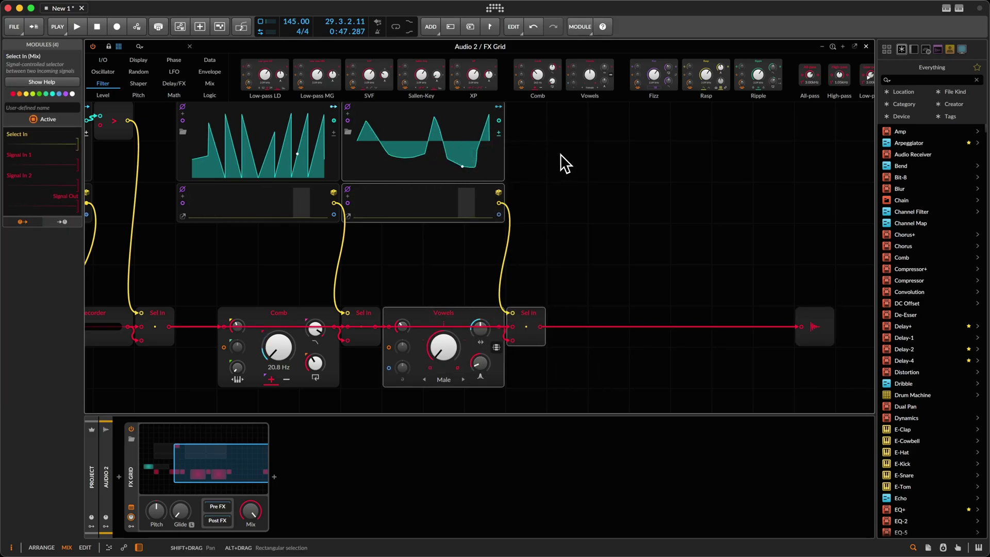
pyautogui.scroll(1, 566, 164)
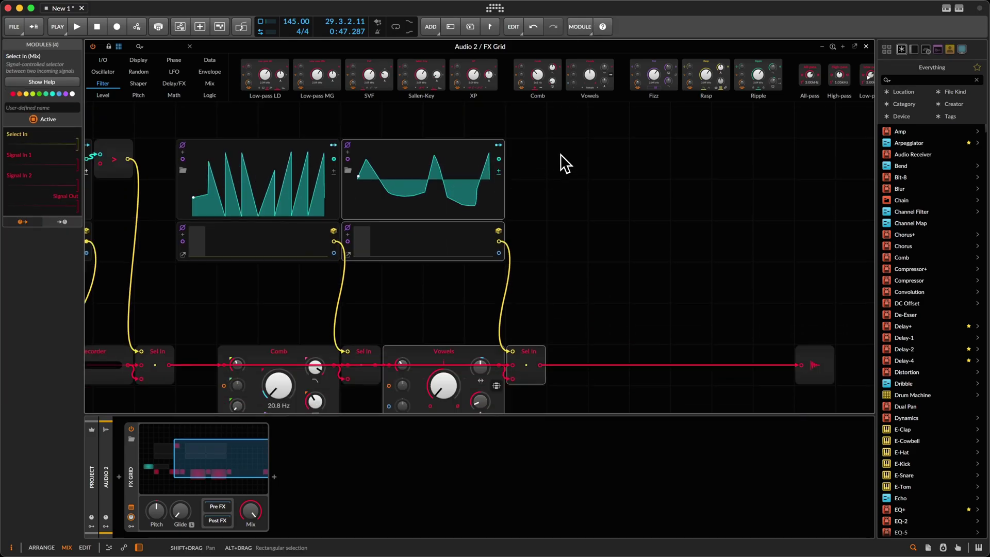
pyautogui.moveTo(548, 181); pyautogui.dragTo(586, 217)
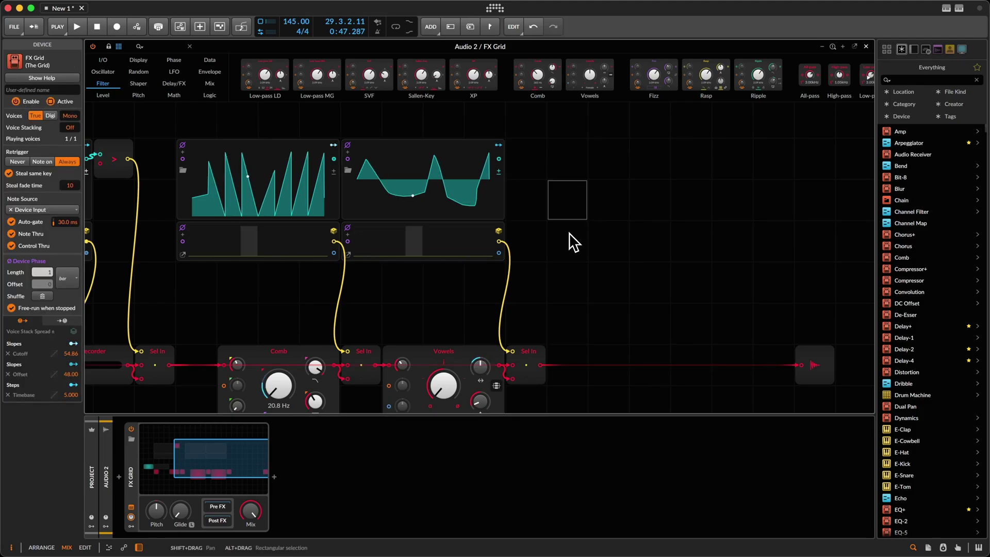
pyautogui.moveTo(582, 240); pyautogui.dragTo(400, 153)
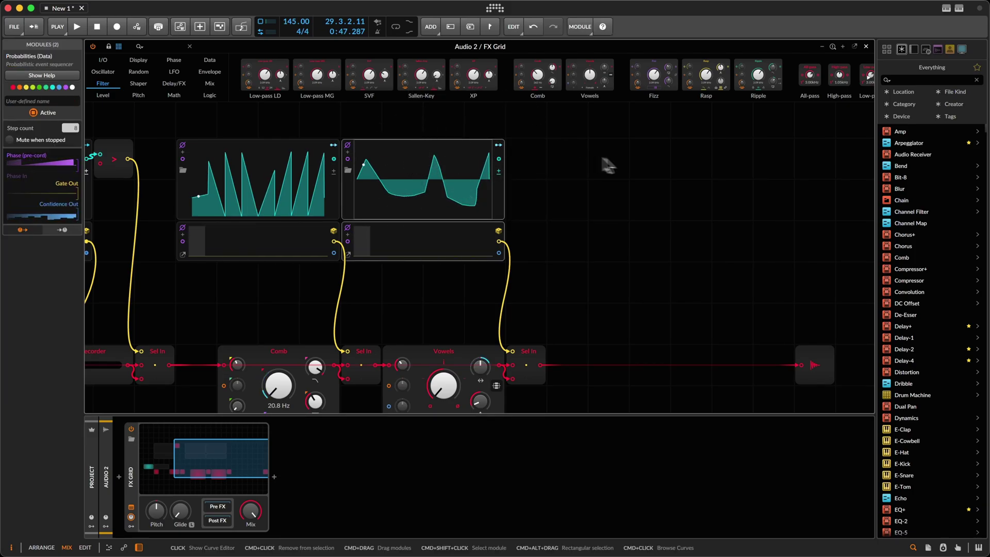
pyautogui.click(471, 195)
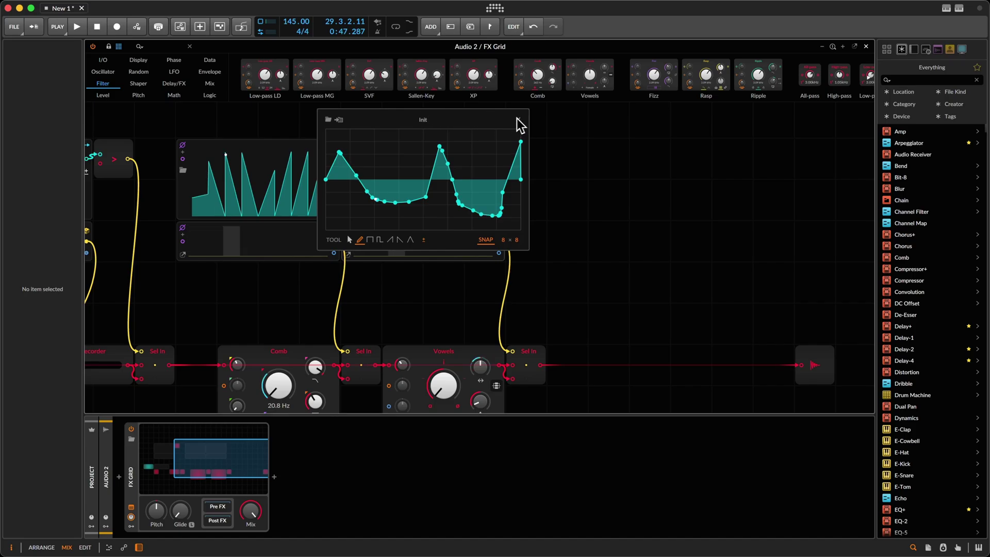
pyautogui.click(502, 201)
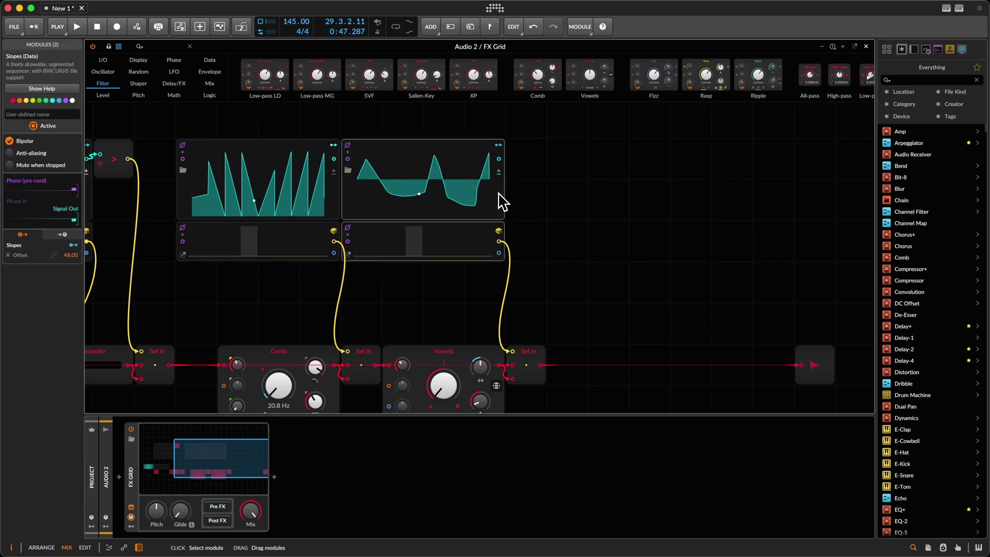
pyautogui.moveTo(499, 194); pyautogui.dragTo(637, 192)
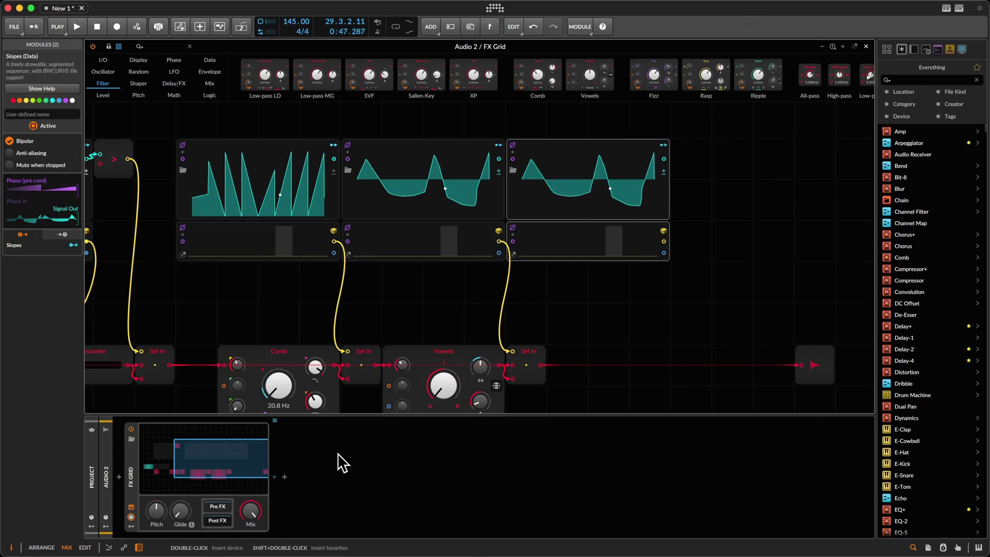
# - Insert a Pitch Shifter device after the FX Grid and try out its mix control
pyautogui.click(275, 477)
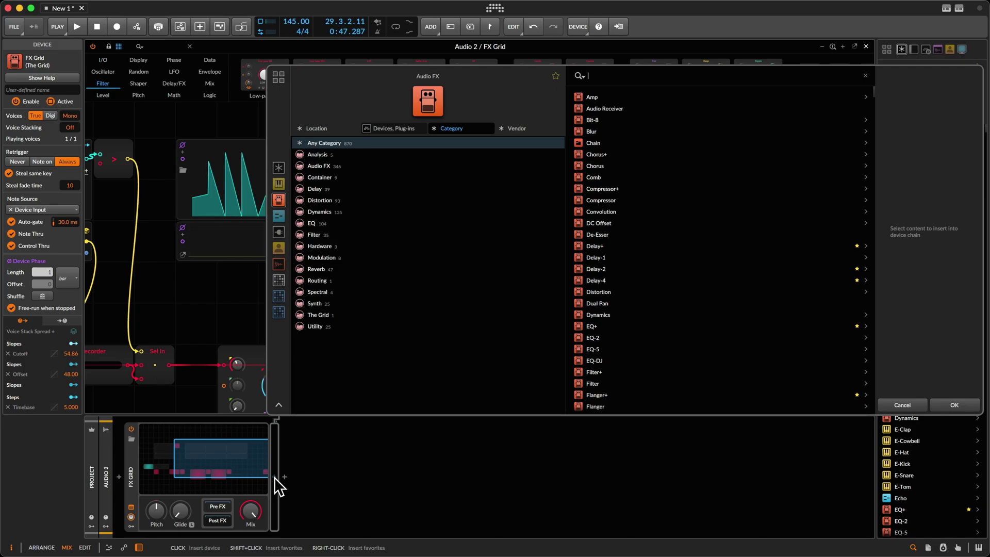
pyautogui.write('pl')
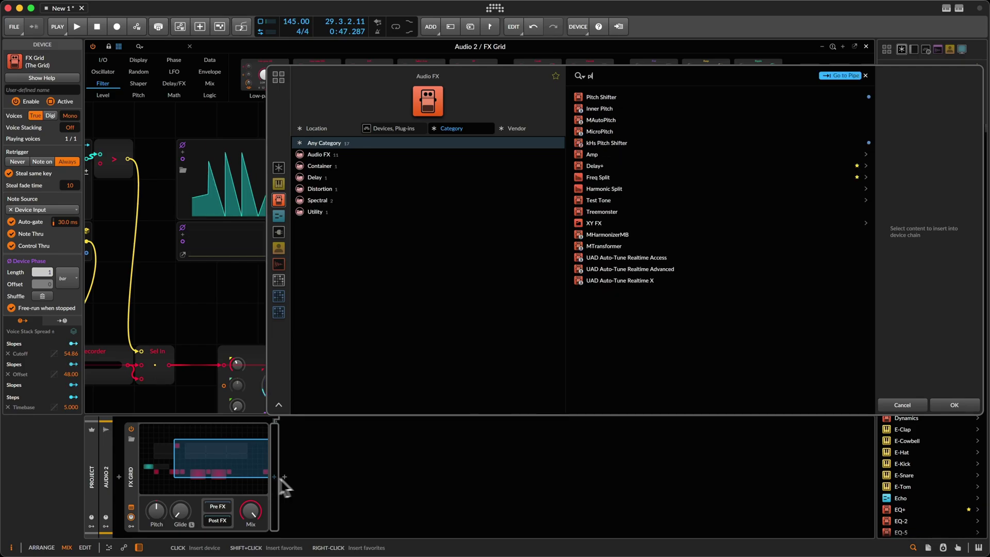
pyautogui.doubleClick(617, 97)
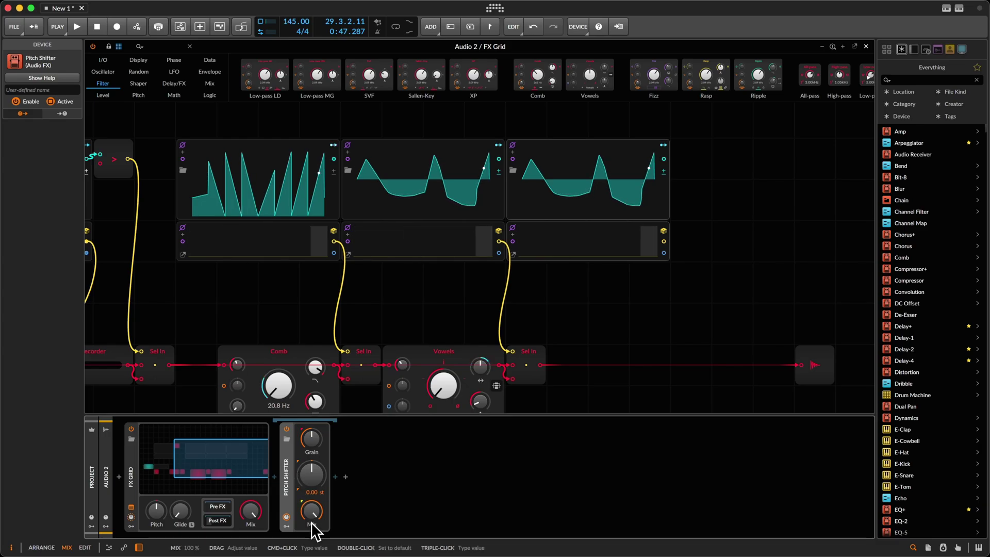
pyautogui.moveTo(312, 519); pyautogui.dragTo(314, 514)
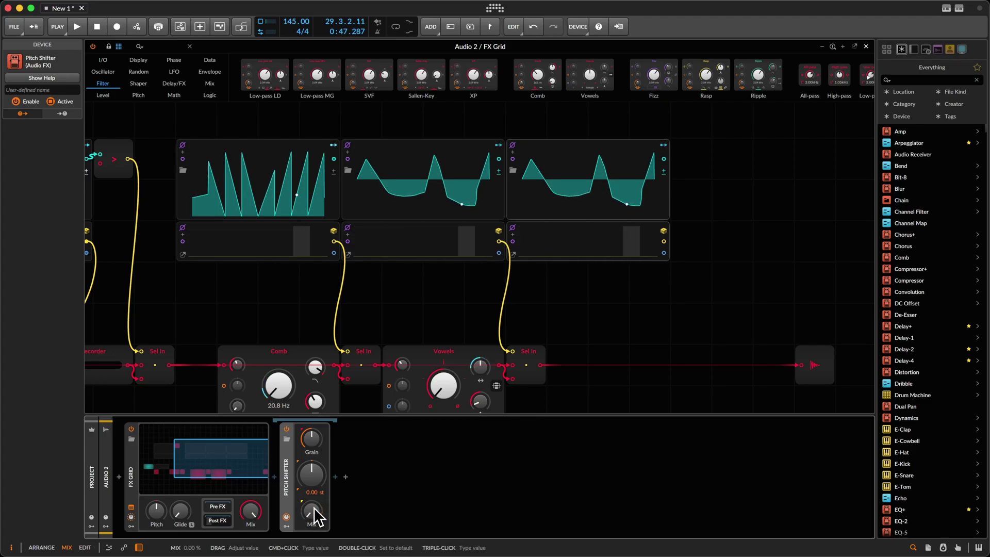
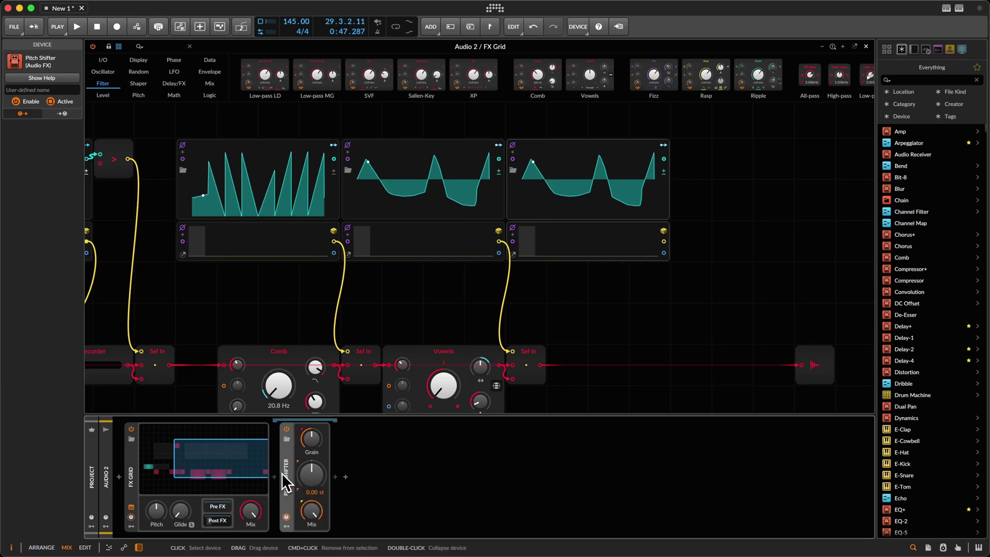
# - Group the Pitch Shifter into an FX Layer and set the layer's mix to 0 %
pyautogui.press('super+g')
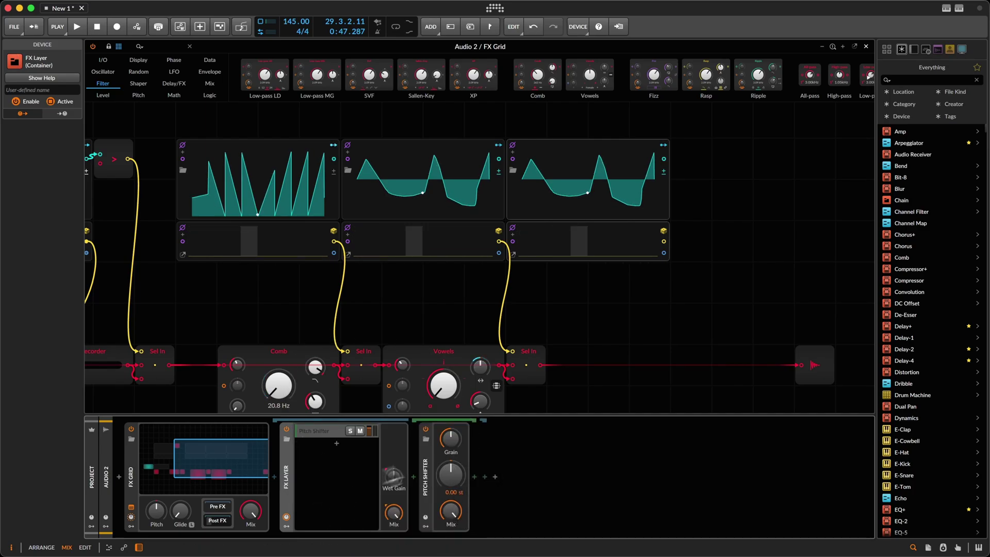
pyautogui.moveTo(396, 508); pyautogui.dragTo(397, 517)
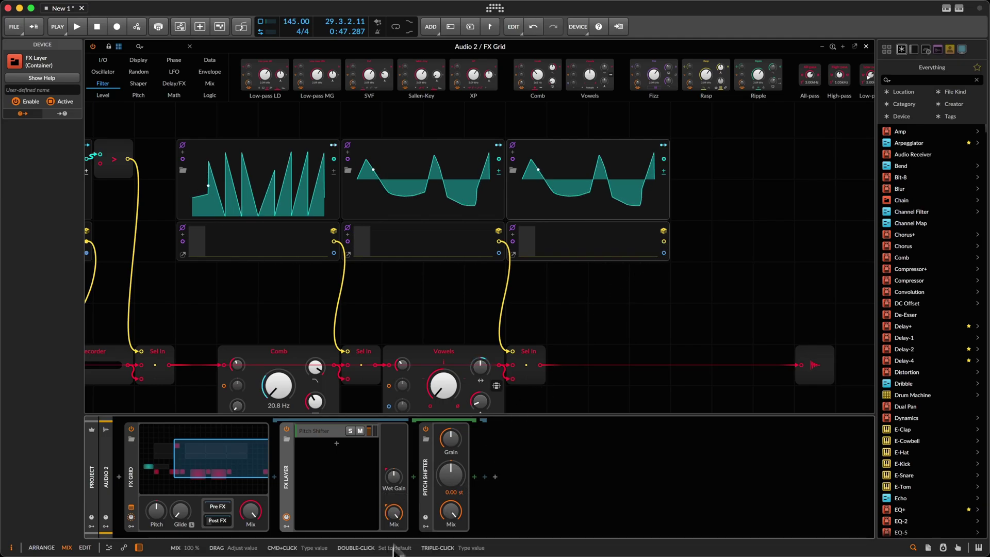
pyautogui.click(325, 430)
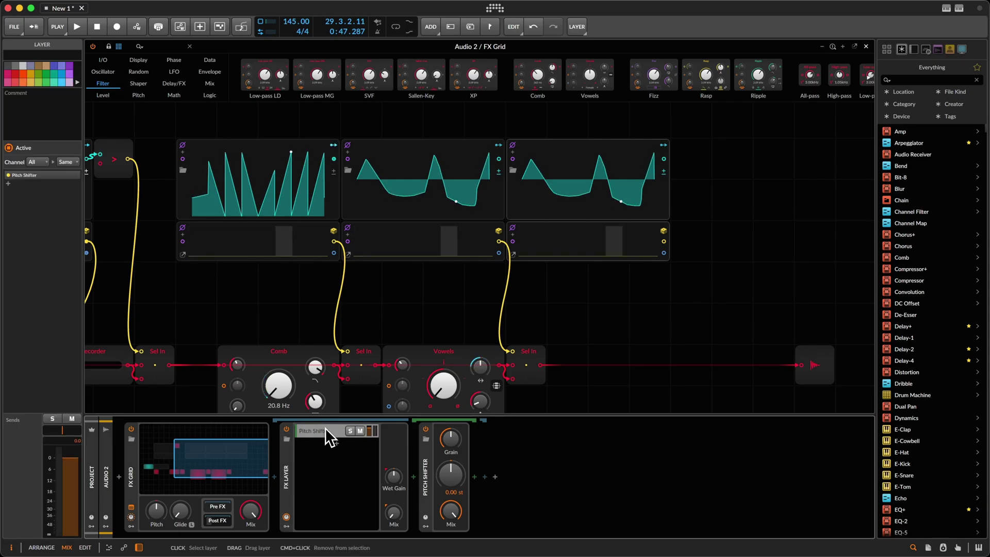
pyautogui.doubleClick(393, 518)
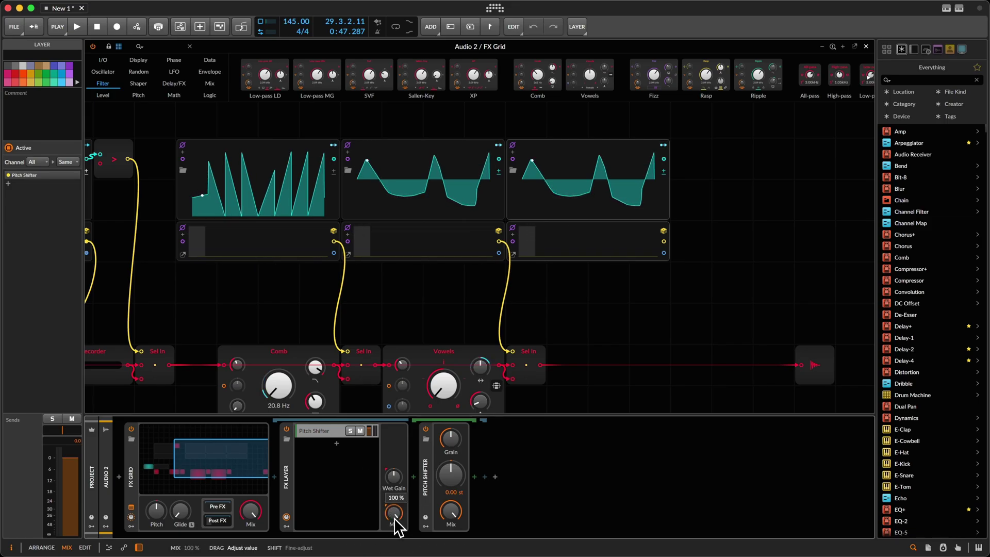
pyautogui.moveTo(394, 517); pyautogui.dragTo(394, 517)
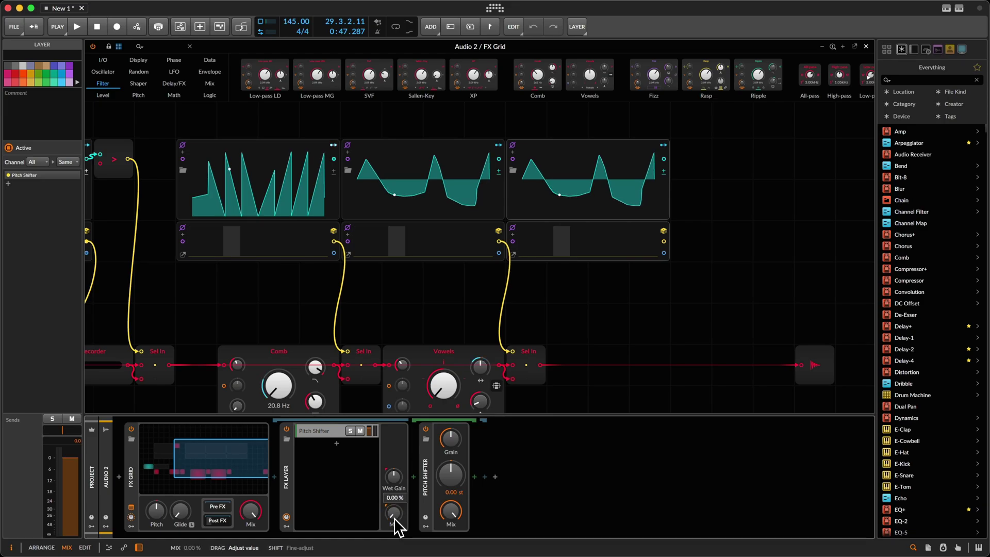
# - Add a Modulator Out module fed by the duplicated Probabilities gate output and map it to the FX Layer's mix at 1.000
pyautogui.rightClick(679, 246)
pyautogui.moveTo(722, 277)
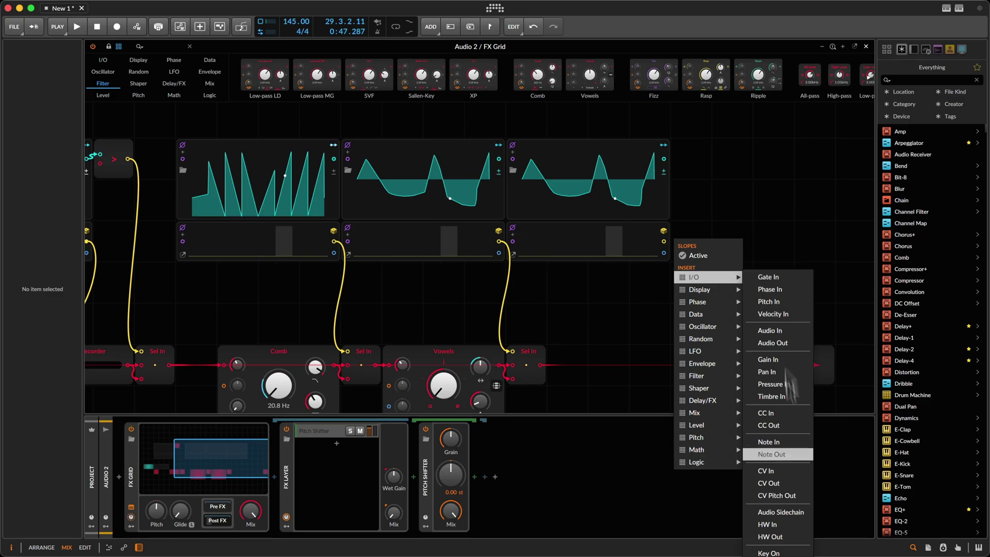
pyautogui.click(763, 454)
pyautogui.moveTo(664, 241); pyautogui.dragTo(677, 240)
pyautogui.moveTo(392, 518); pyautogui.dragTo(390, 507)
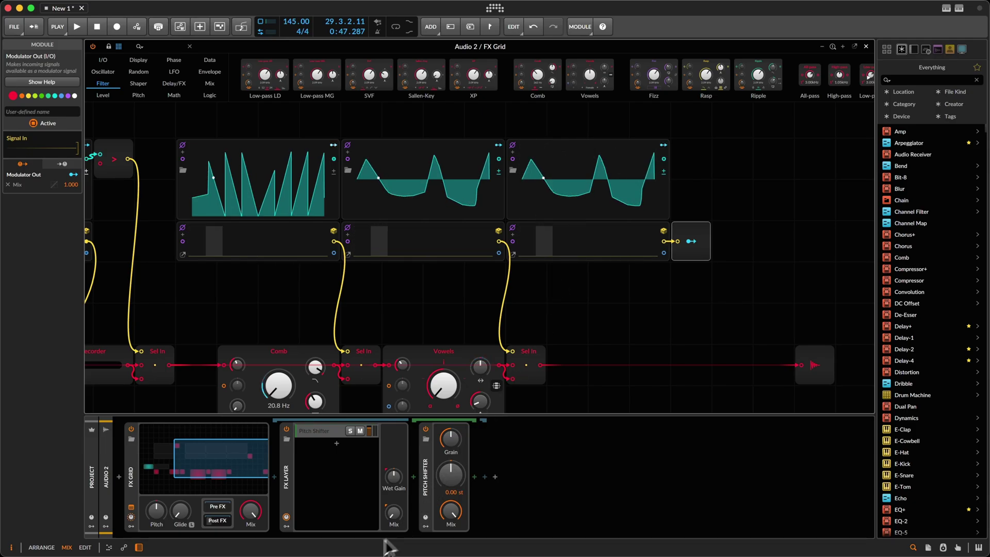
pyautogui.moveTo(393, 516)
pyautogui.moveTo(391, 514); pyautogui.dragTo(391, 517)
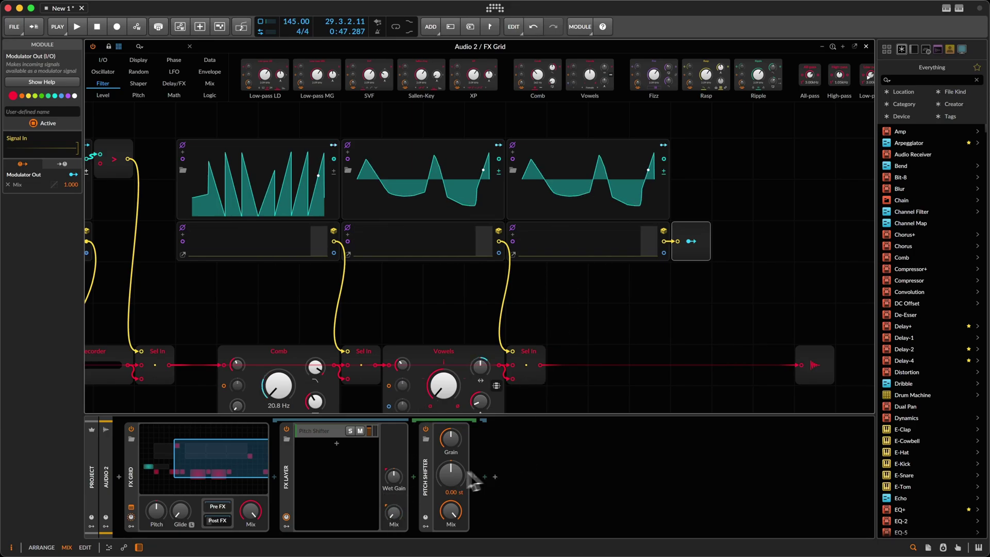
# - Add two Macro modulators to the FX Layer and make both bipolar with their knobs centred
pyautogui.click(426, 475)
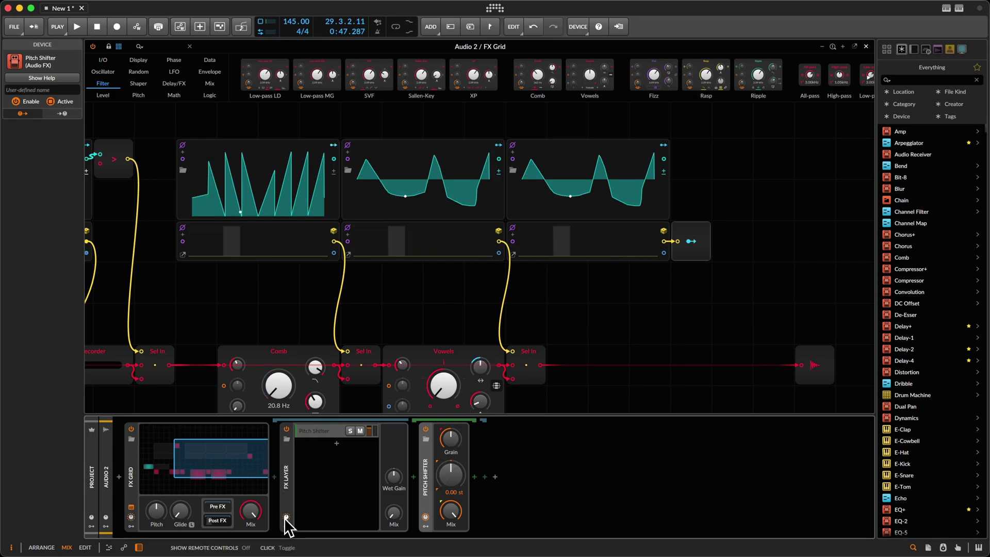
pyautogui.click(286, 517)
pyautogui.click(302, 440)
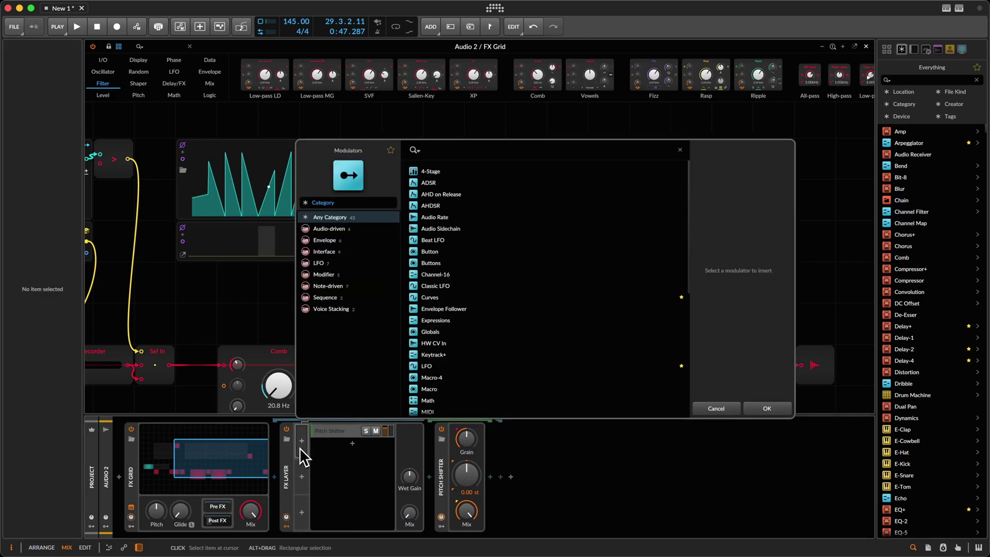
pyautogui.write('ma')
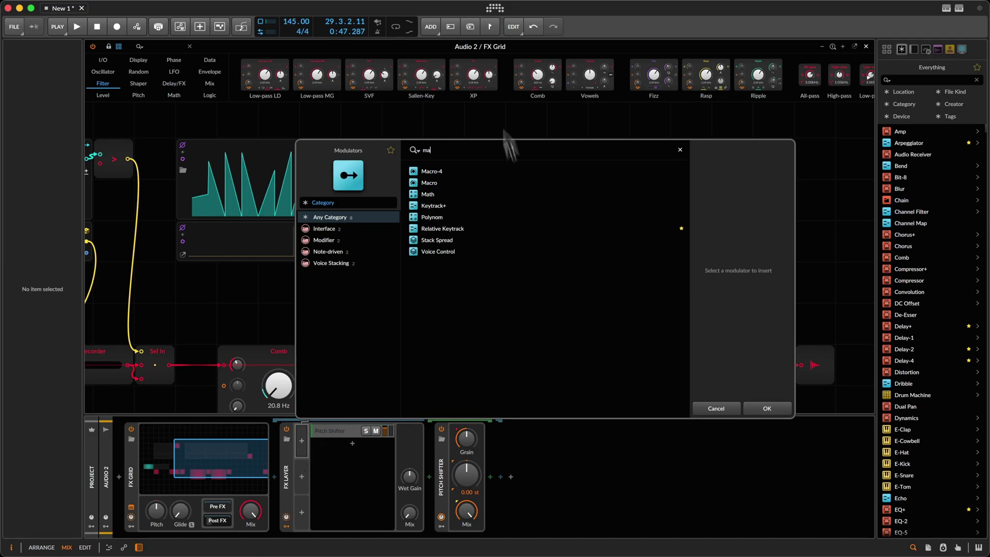
pyautogui.doubleClick(449, 184)
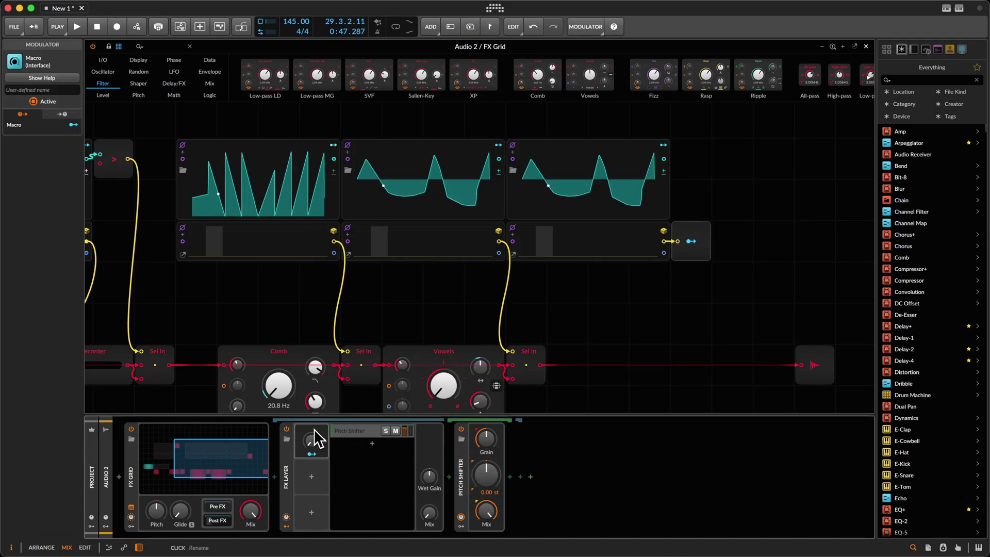
pyautogui.moveTo(307, 444); pyautogui.dragTo(303, 470)
pyautogui.moveTo(482, 470); pyautogui.dragTo(482, 471)
pyautogui.doubleClick(482, 472)
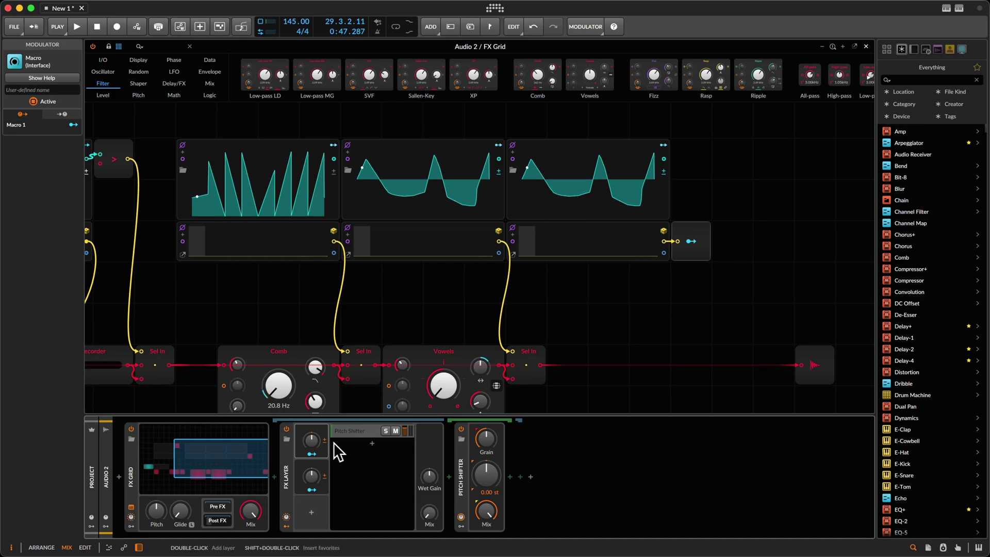
# - Name the macros Grain and Pitch and map them to the Pitch Shifter's grain rate, at about ×9.87, and its pitch shift
pyautogui.moveTo(311, 455); pyautogui.dragTo(484, 450)
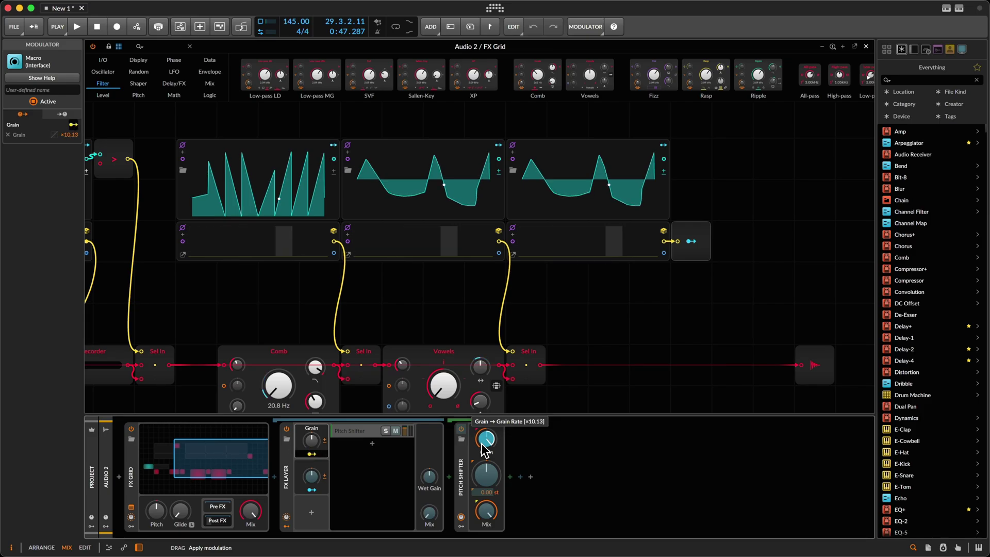
pyautogui.moveTo(485, 449); pyautogui.dragTo(482, 446)
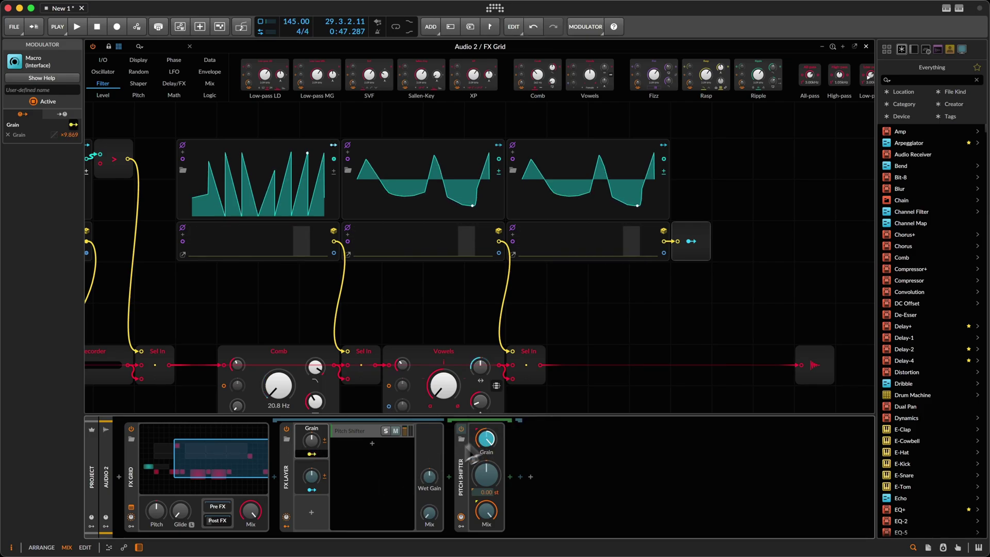
pyautogui.moveTo(311, 489); pyautogui.dragTo(484, 478)
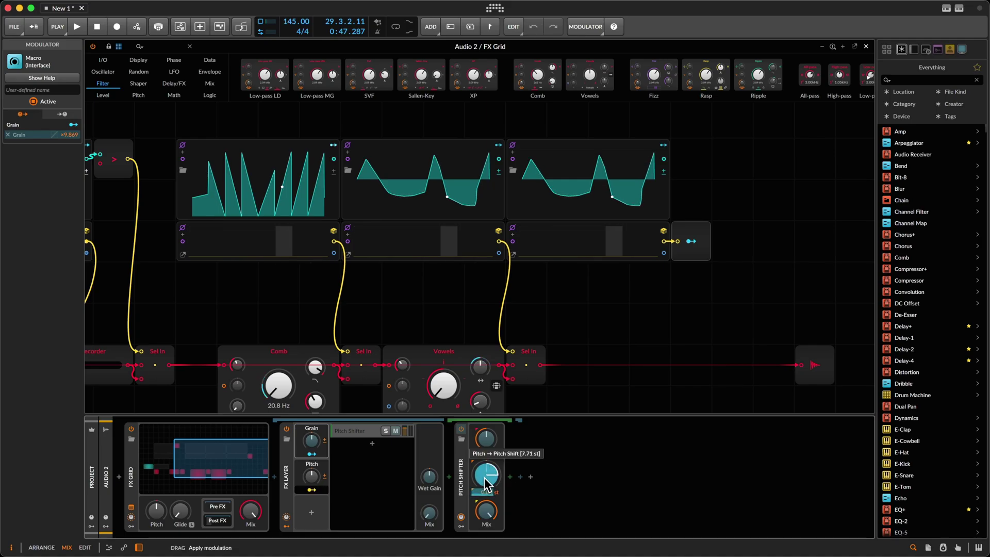
# - Duplicate the Pitch Shifter inside the FX Layer
pyautogui.click(460, 447)
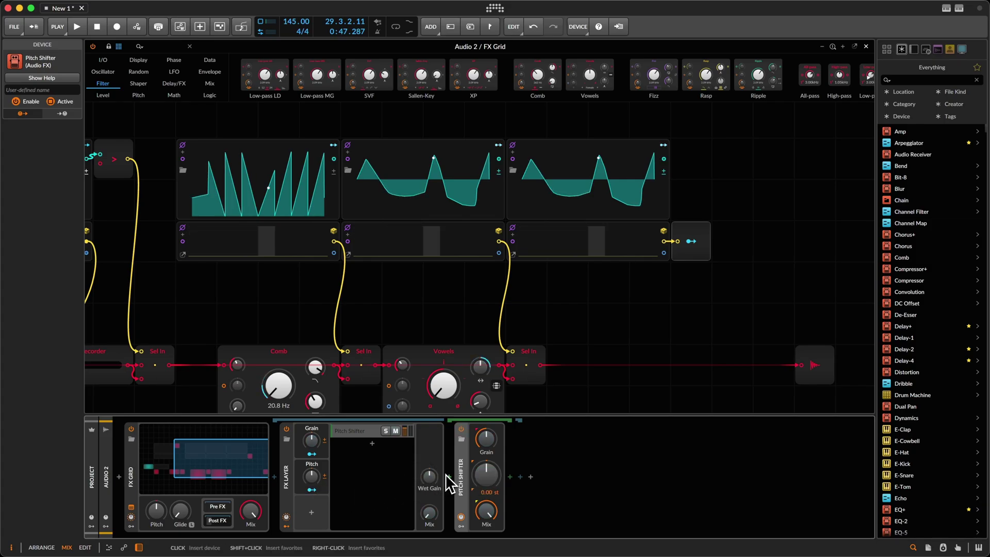
pyautogui.press('super+d')
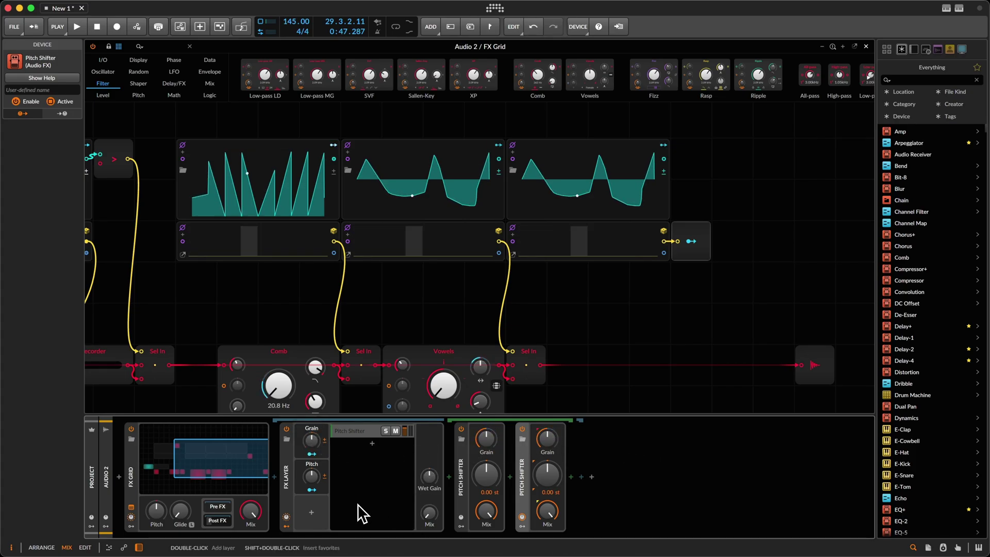
# - Add a Button modulator to the FX Layer
pyautogui.click(312, 515)
pyautogui.write('b')
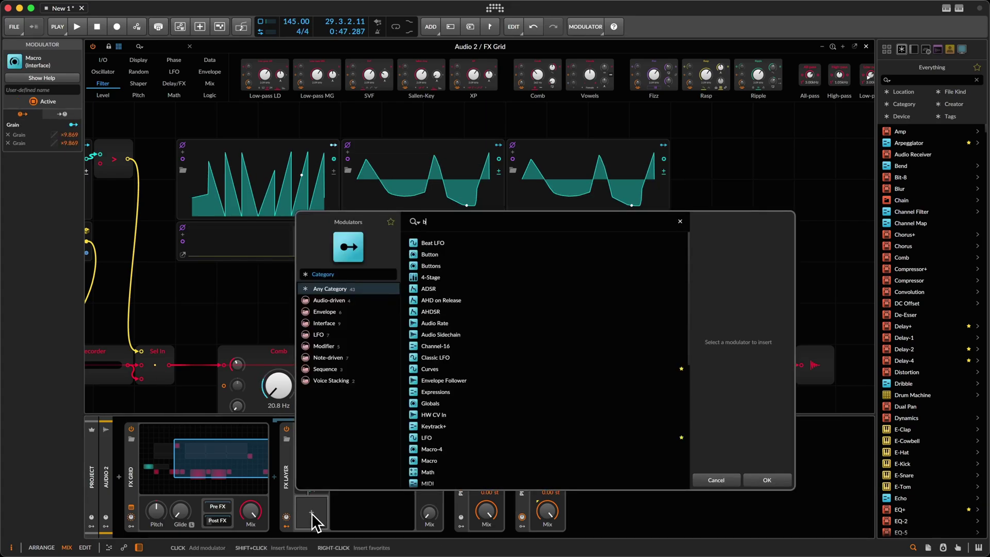
pyautogui.write('u')
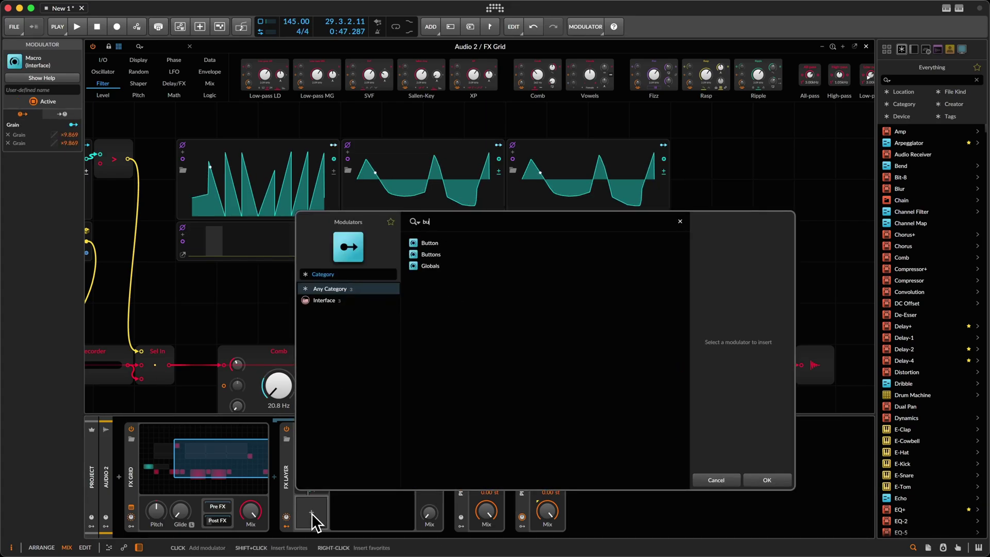
pyautogui.doubleClick(443, 242)
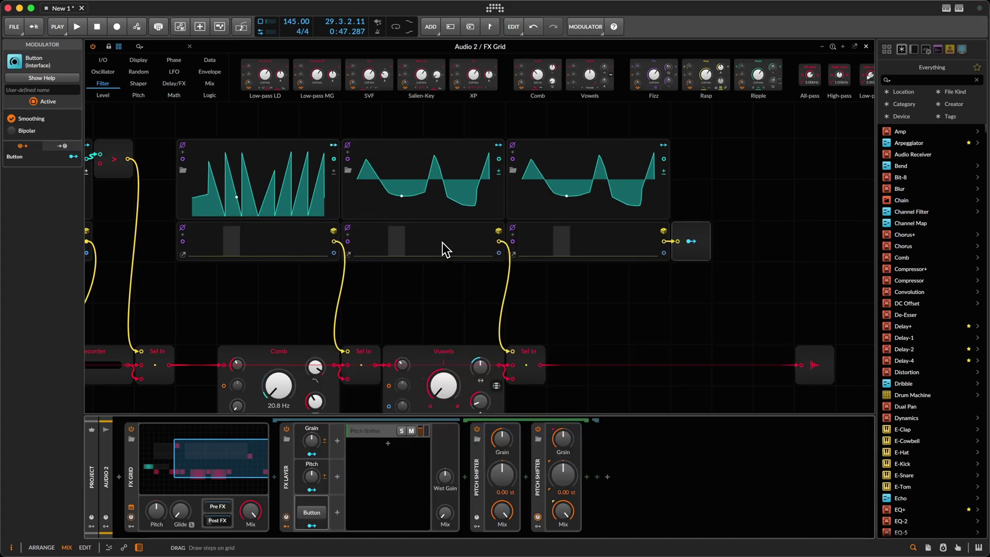
# - Map the Button modulator to the second Pitch Shifter's on/off state at 1.000 and name it Double
pyautogui.click(538, 429)
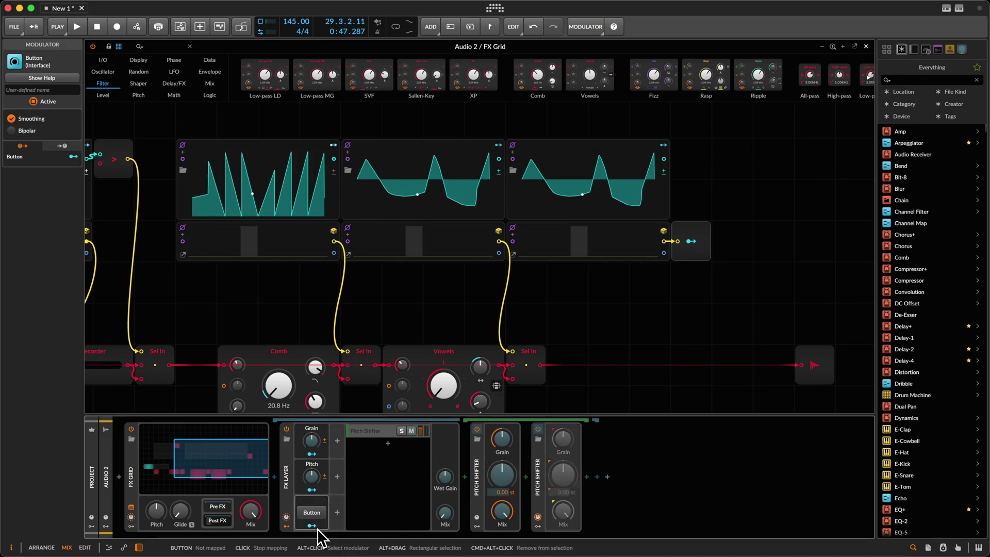
pyautogui.click(537, 429)
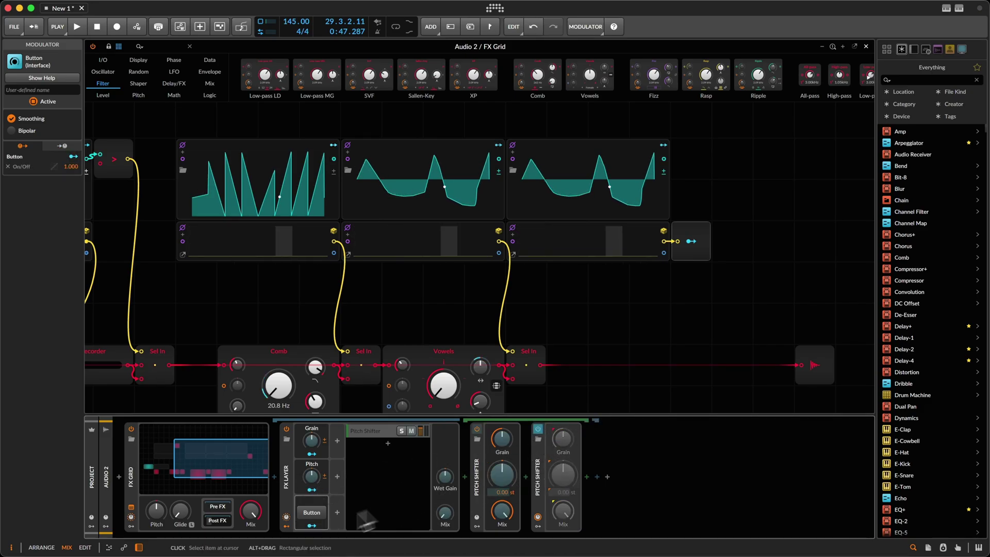
pyautogui.click(317, 512)
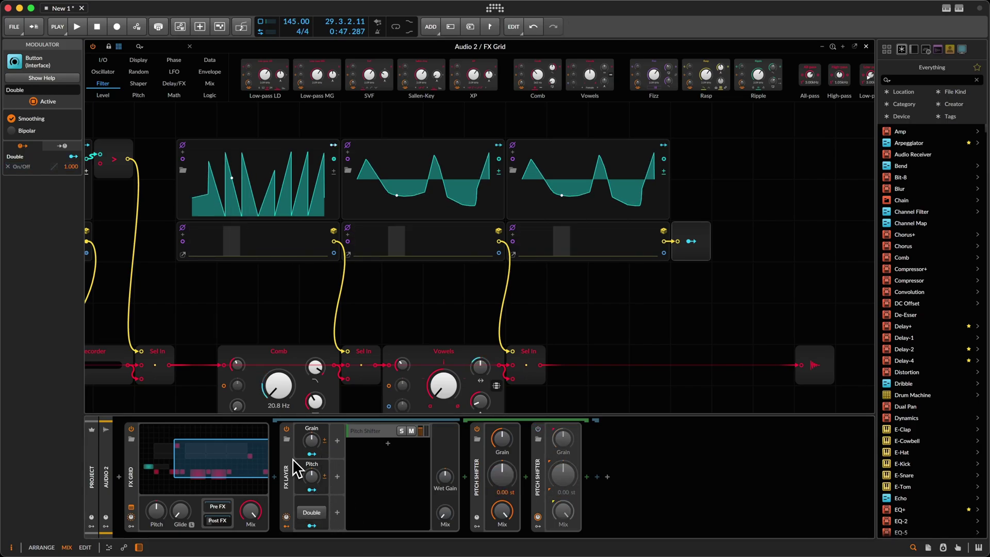
pyautogui.click(290, 470)
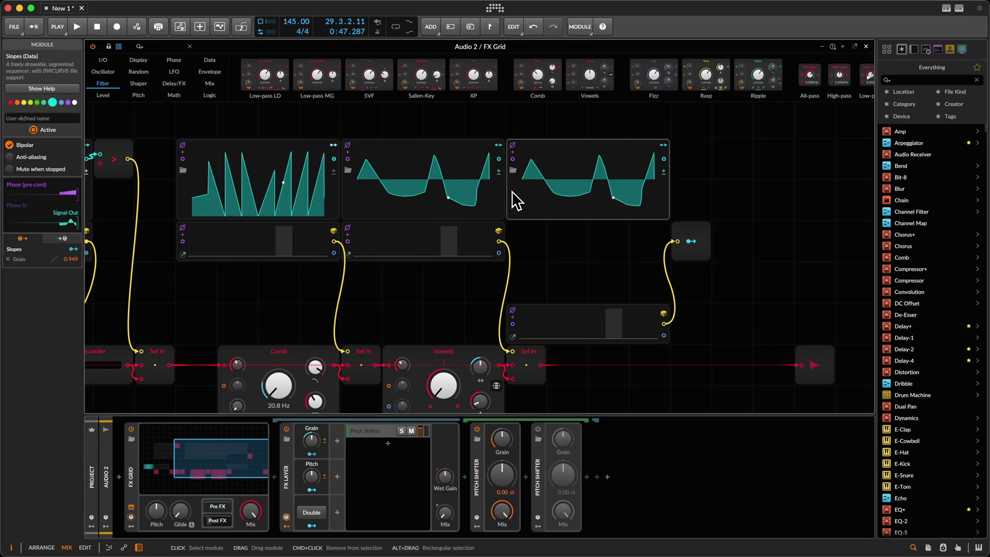
# - Duplicate the Slopes module that drives the Grain macro and map the copy to the Pitch macro at 0.994
pyautogui.press('super+d')
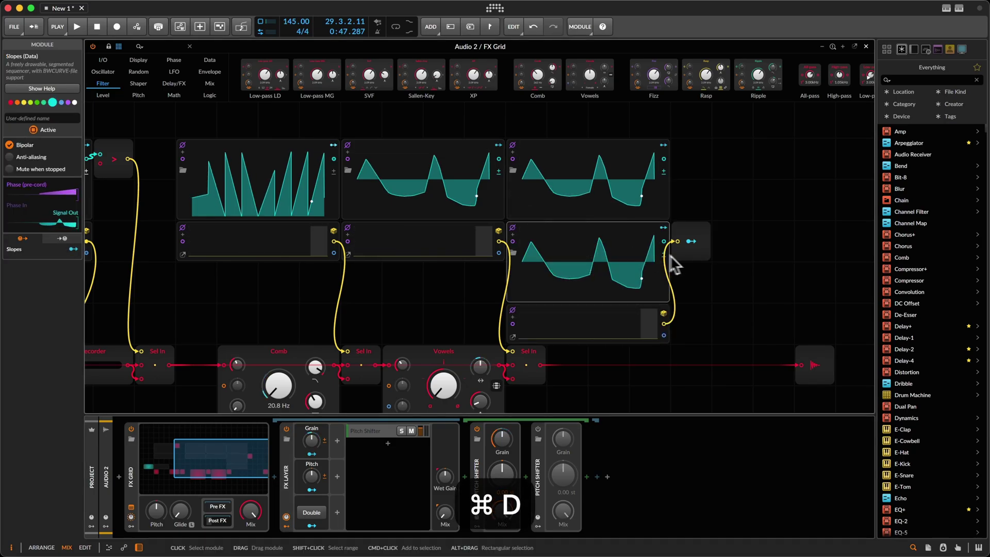
pyautogui.click(663, 228)
pyautogui.moveTo(313, 477); pyautogui.dragTo(314, 480)
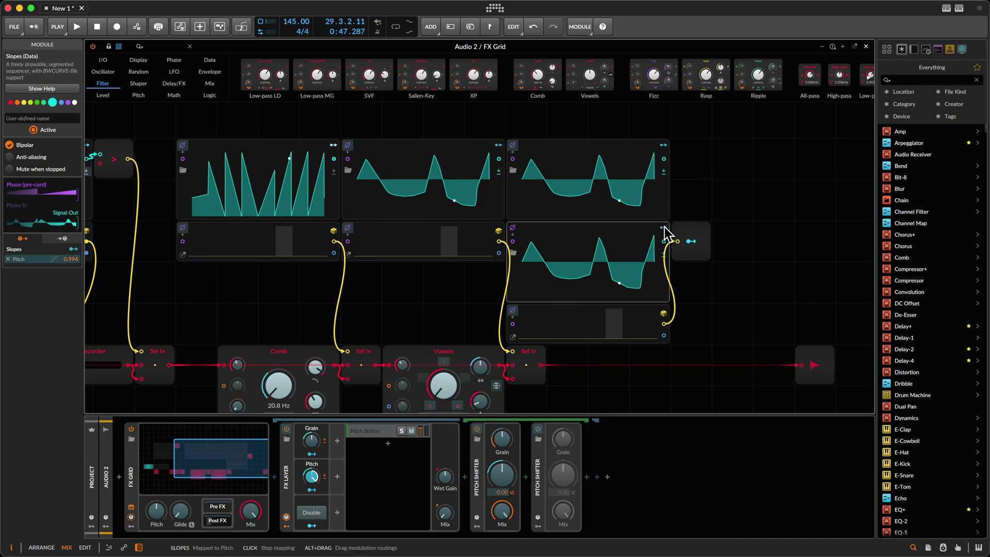
# - Reset the Grain Slopes curve and flatten it to a straight line at 0 %
pyautogui.click(643, 208)
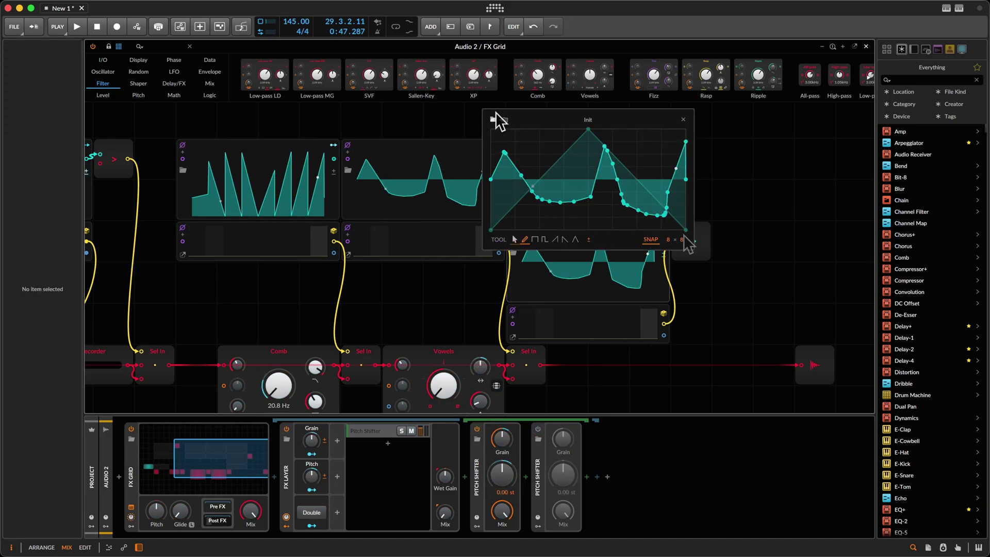
pyautogui.moveTo(684, 238); pyautogui.dragTo(686, 179)
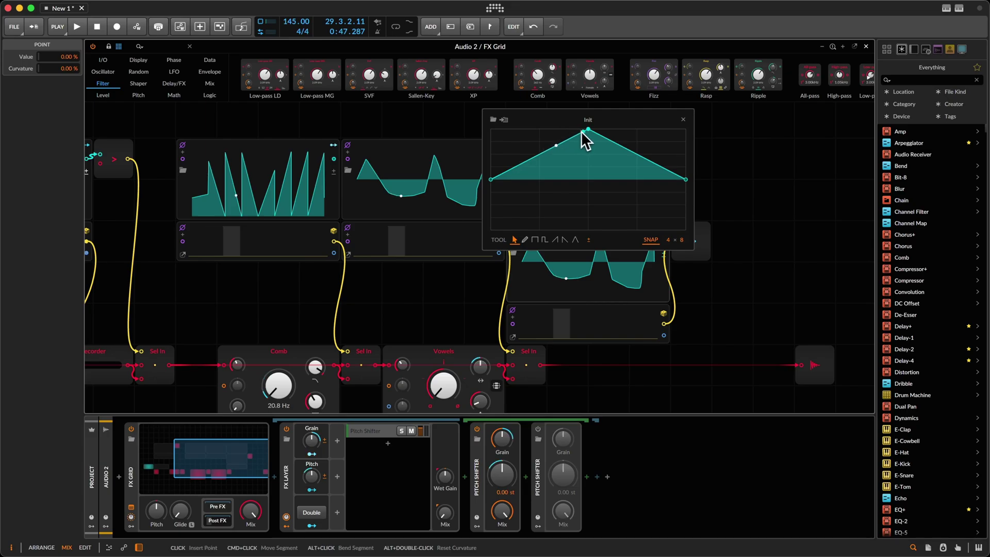
pyautogui.doubleClick(588, 129)
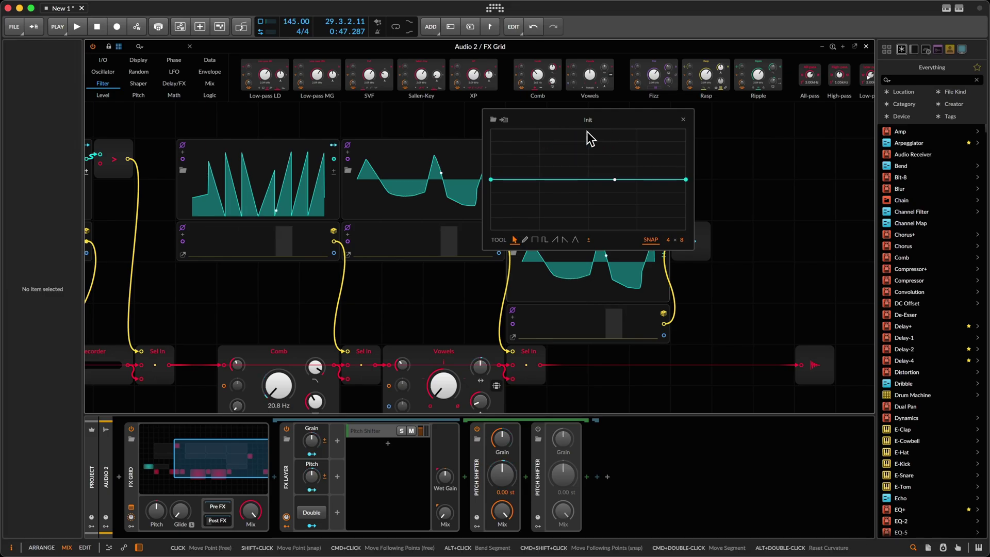
pyautogui.click(684, 120)
# - Reset the Pitch Slopes curve, set its snap grid to 4 × 2 and flatten it to a straight line at 0 %
pyautogui.click(624, 250)
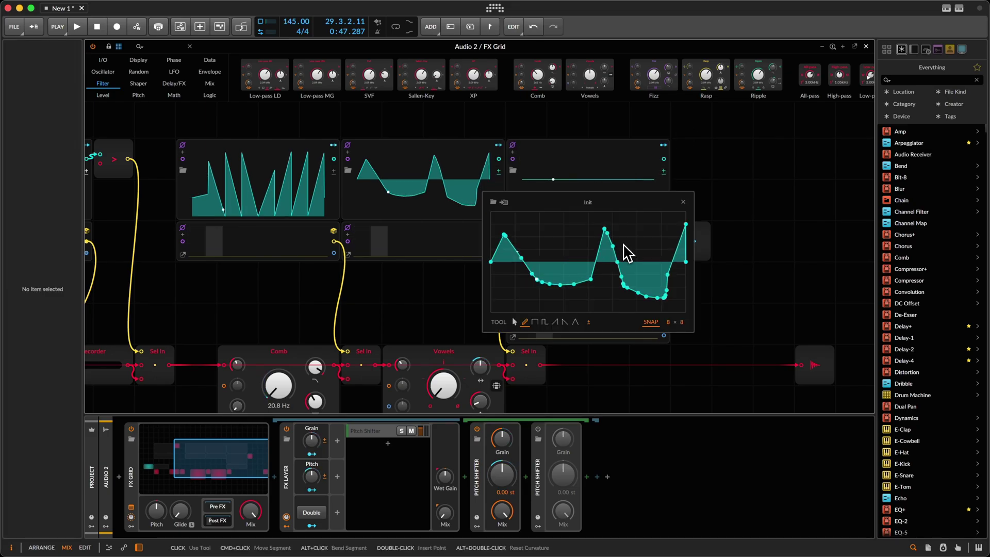
pyautogui.rightClick(617, 286)
pyautogui.click(618, 374)
pyautogui.moveTo(680, 322); pyautogui.dragTo(680, 318)
pyautogui.moveTo(685, 313); pyautogui.dragTo(685, 262)
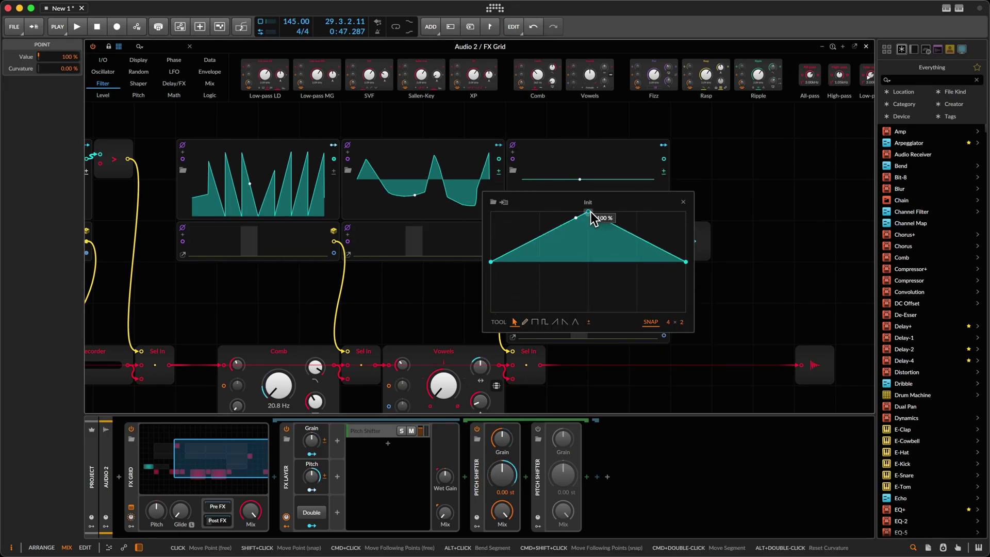
pyautogui.doubleClick(589, 212)
pyautogui.click(683, 202)
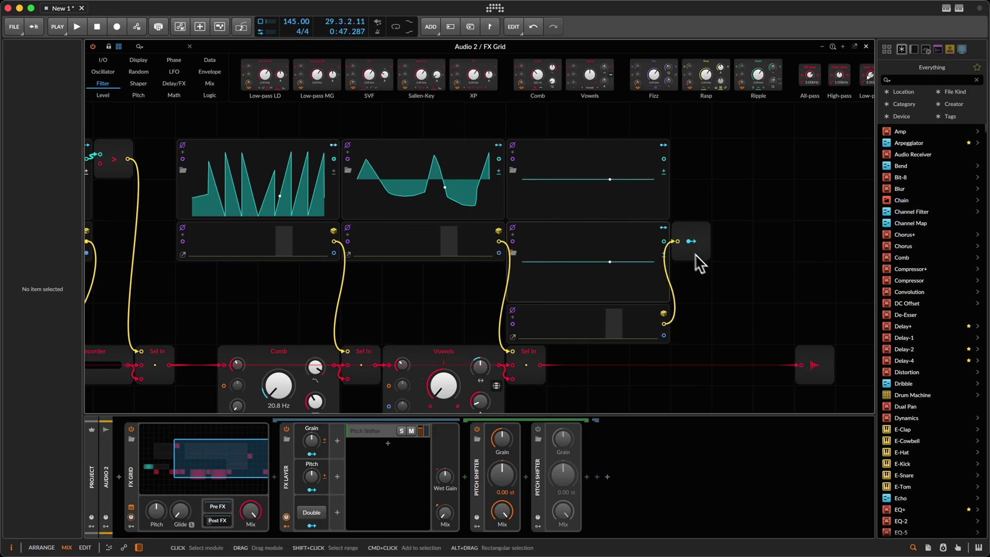
# - Move the Modulator Out module down beside the Probabilities sequencer that feeds it
pyautogui.scroll(-1, 645, 307)
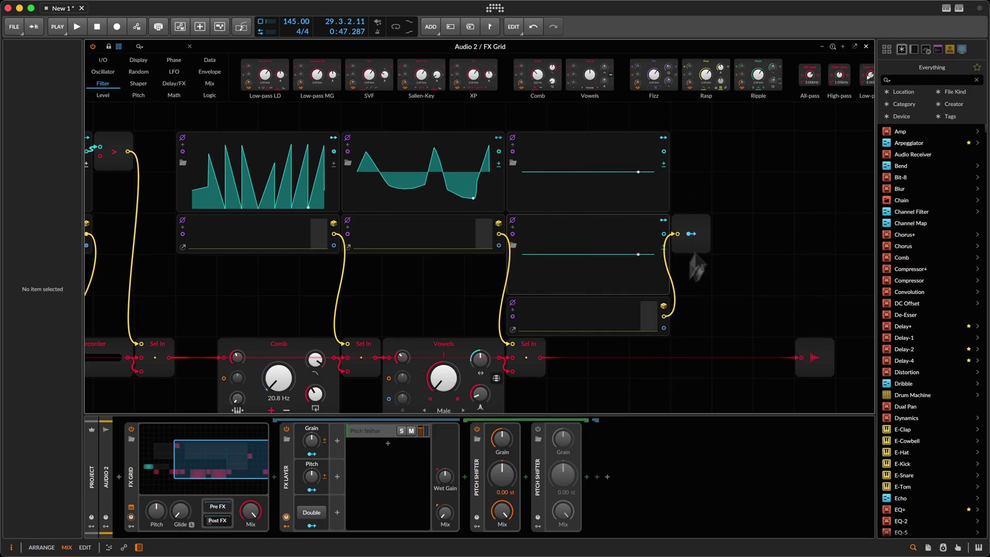
pyautogui.moveTo(693, 233); pyautogui.dragTo(697, 308)
pyautogui.moveTo(466, 338); pyautogui.dragTo(732, 324)
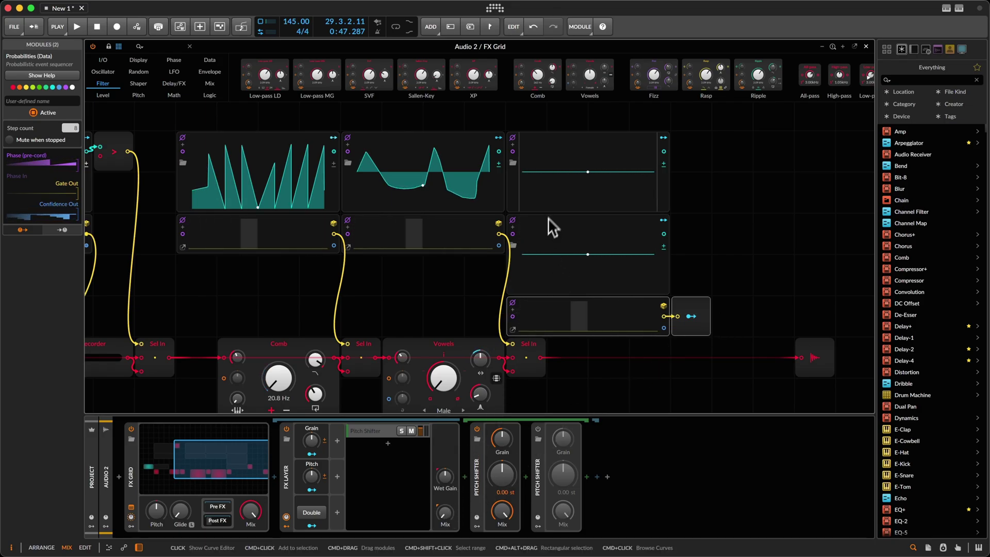
# - Start playback and draw a freehand curve with a central peak between two dips in the Pitch Slopes module
pyautogui.click(632, 174)
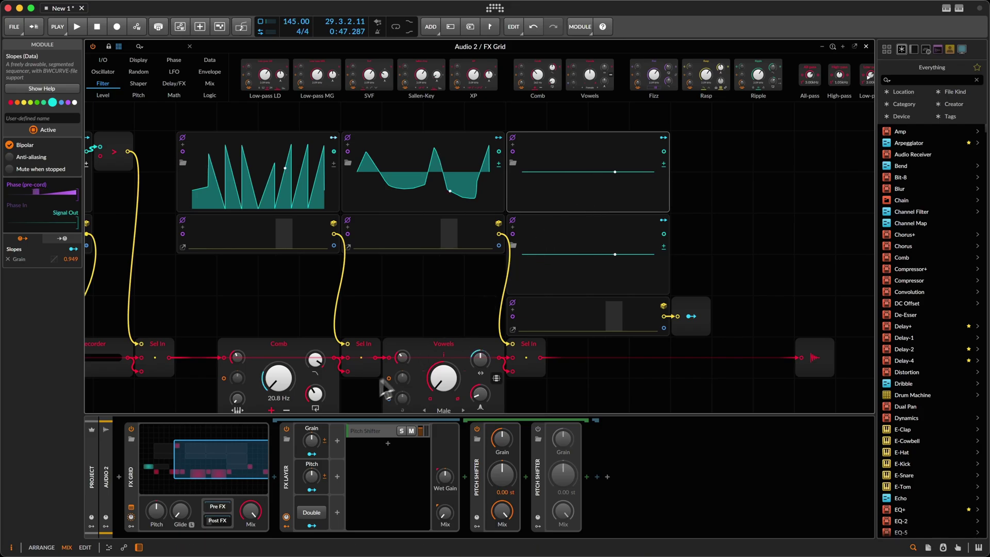
pyautogui.click(771, 232)
pyautogui.click(618, 281)
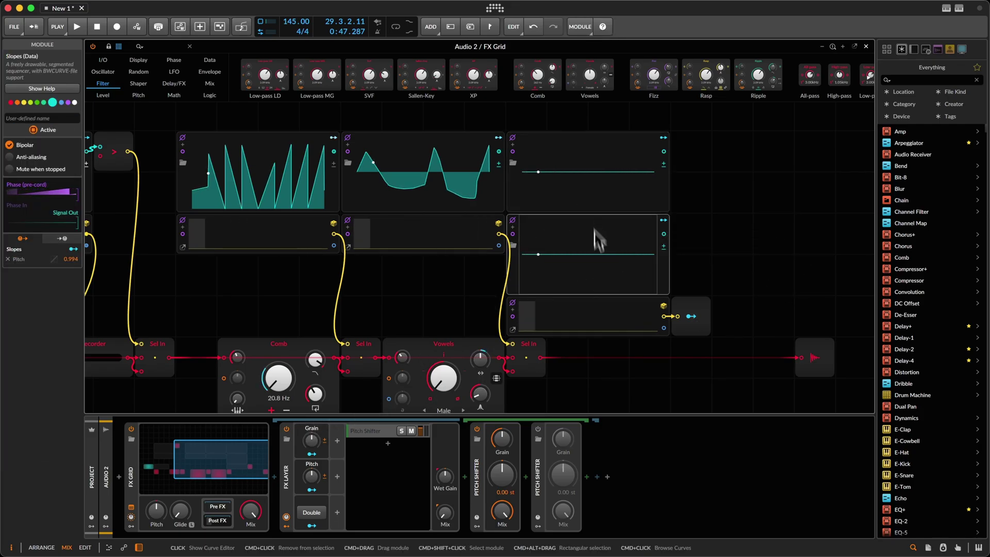
pyautogui.press('space')
pyautogui.click(591, 256)
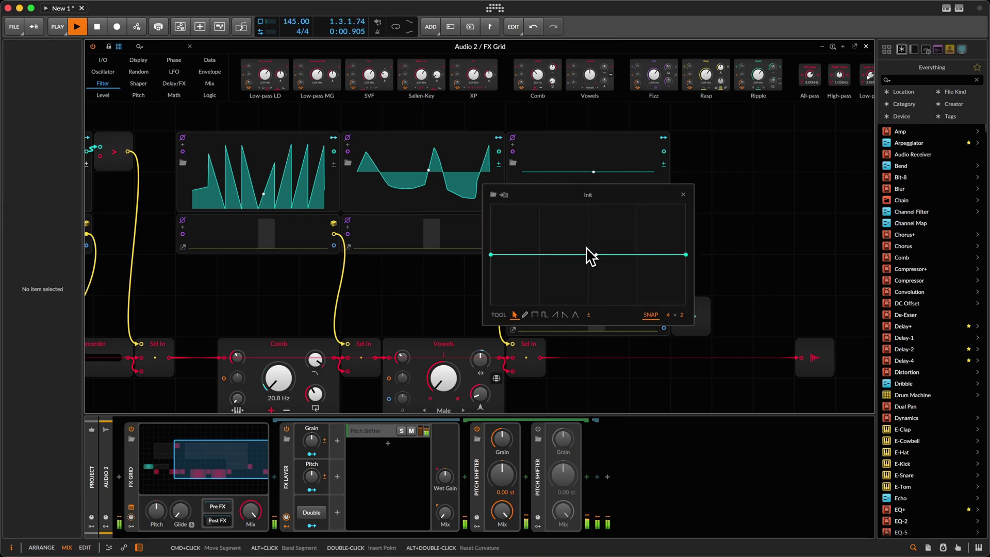
pyautogui.click(560, 255)
pyautogui.click(578, 256)
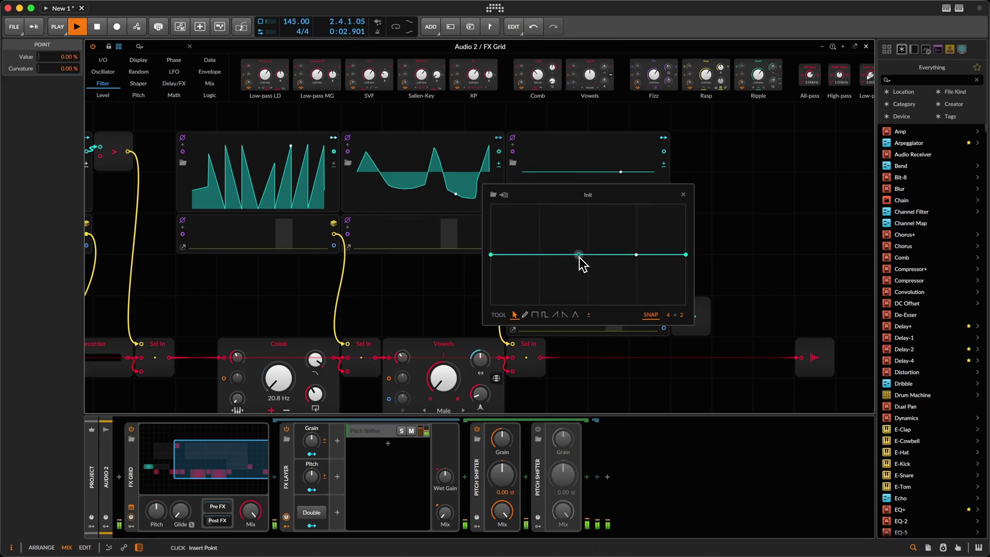
pyautogui.click(524, 315)
pyautogui.moveTo(547, 263); pyautogui.dragTo(617, 256)
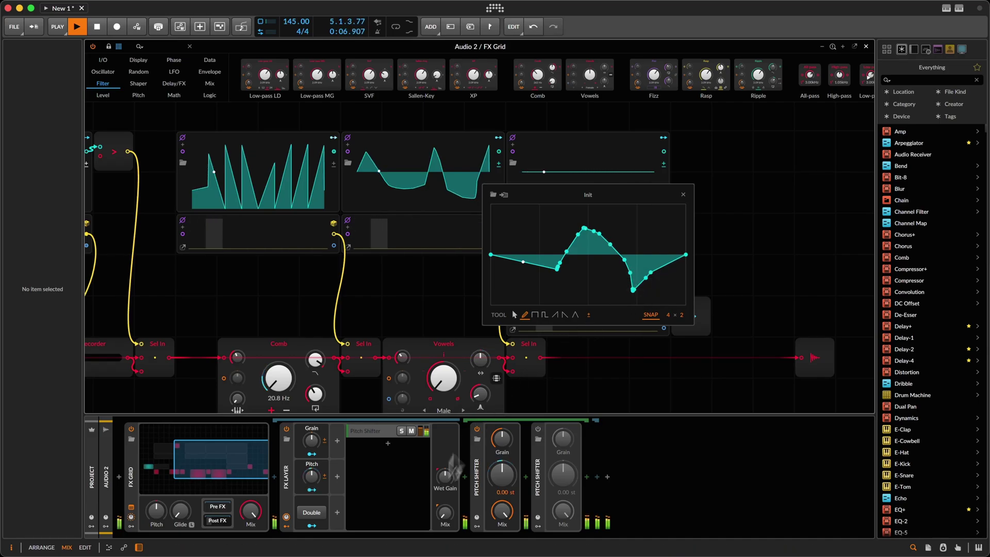
pyautogui.click(683, 194)
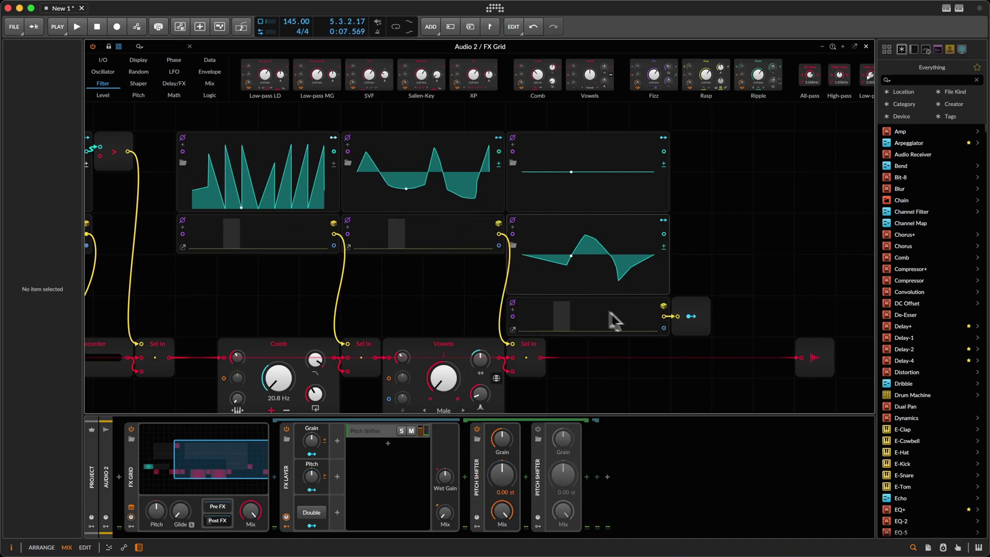
# - Raise steps 3 to 7 of the layer's Probabilities sequence and redraw the Pitch curve's second half with a deep dip and high peak during playback
pyautogui.moveTo(570, 317)
pyautogui.mouseDown()
pyautogui.moveTo(571, 299)
pyautogui.moveTo(626, 295)
pyautogui.mouseUp()
pyautogui.press('space')
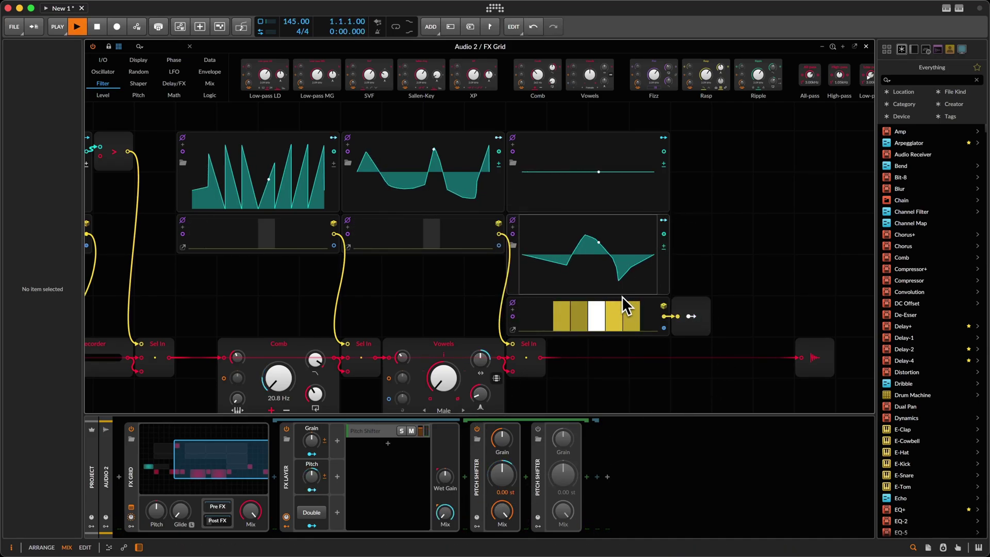
pyautogui.click(603, 264)
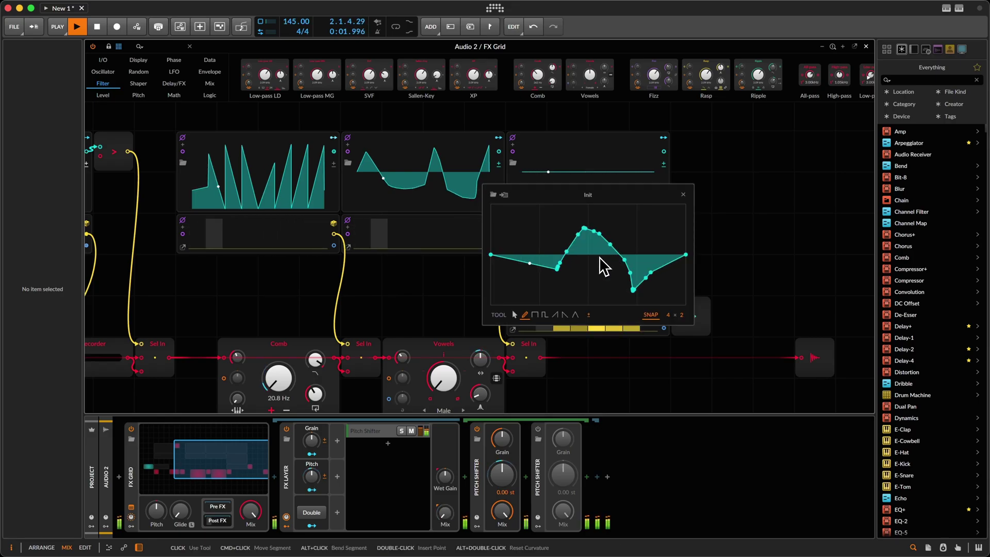
pyautogui.moveTo(606, 308)
pyautogui.mouseDown()
pyautogui.moveTo(635, 203)
pyautogui.moveTo(702, 301)
pyautogui.mouseUp()
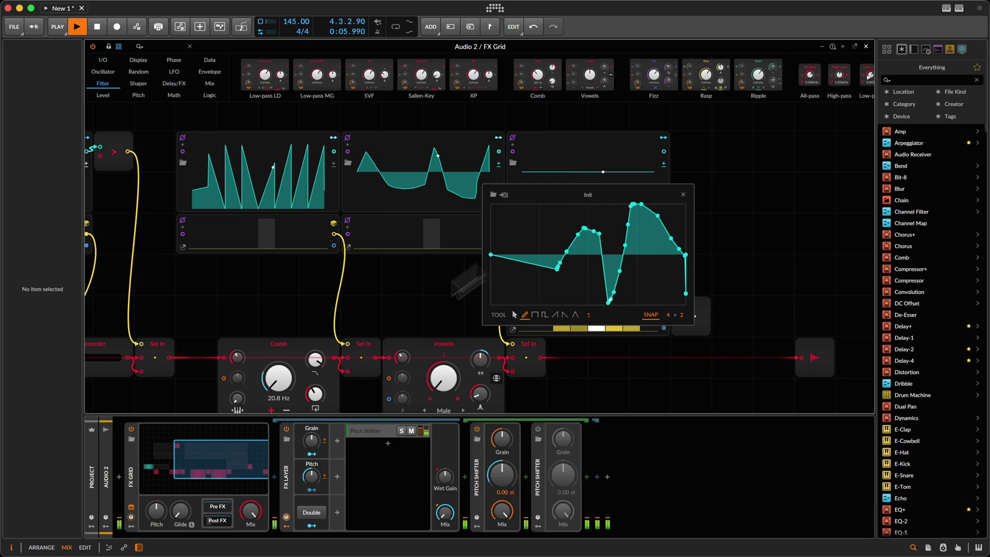
# - Switch on Double and try a dip down to -100 % in the Grain Slopes curve, removing the added point again
pyautogui.click(319, 511)
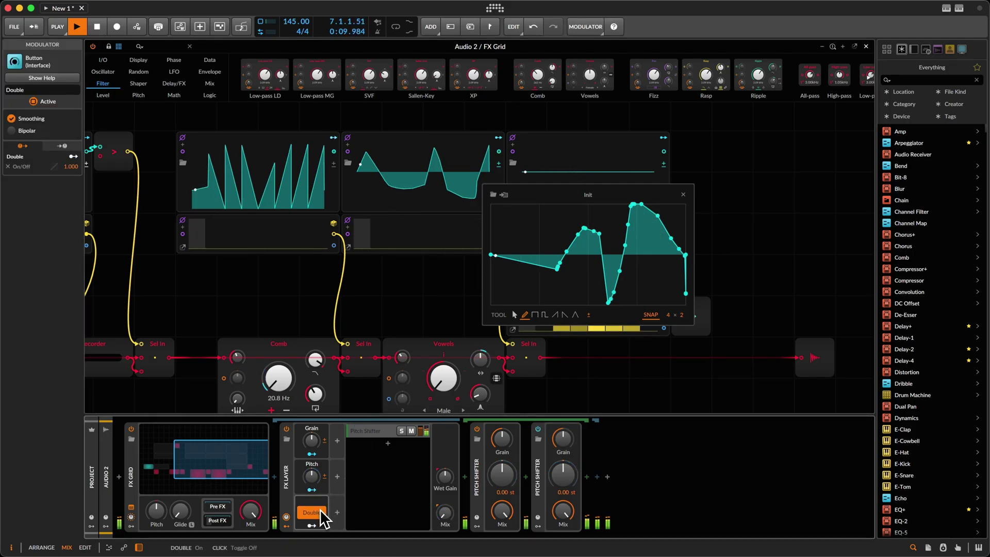
pyautogui.click(683, 195)
pyautogui.click(609, 178)
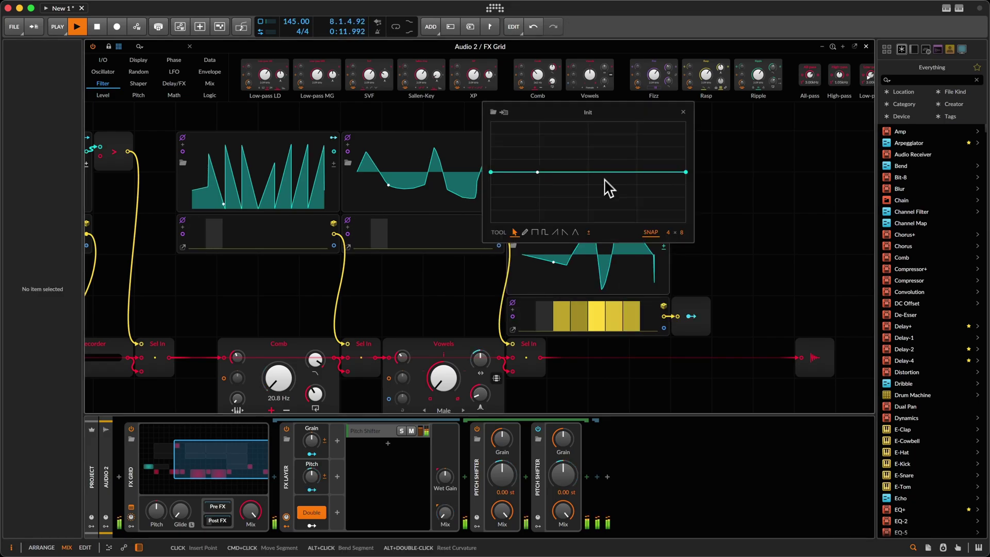
pyautogui.click(591, 173)
pyautogui.moveTo(591, 173); pyautogui.dragTo(590, 209)
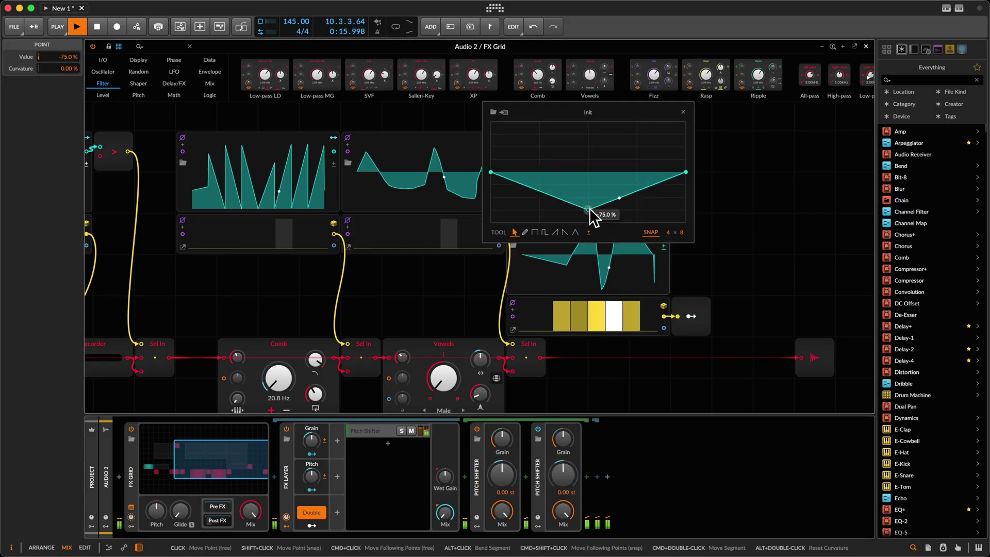
pyautogui.moveTo(590, 209); pyautogui.dragTo(573, 233)
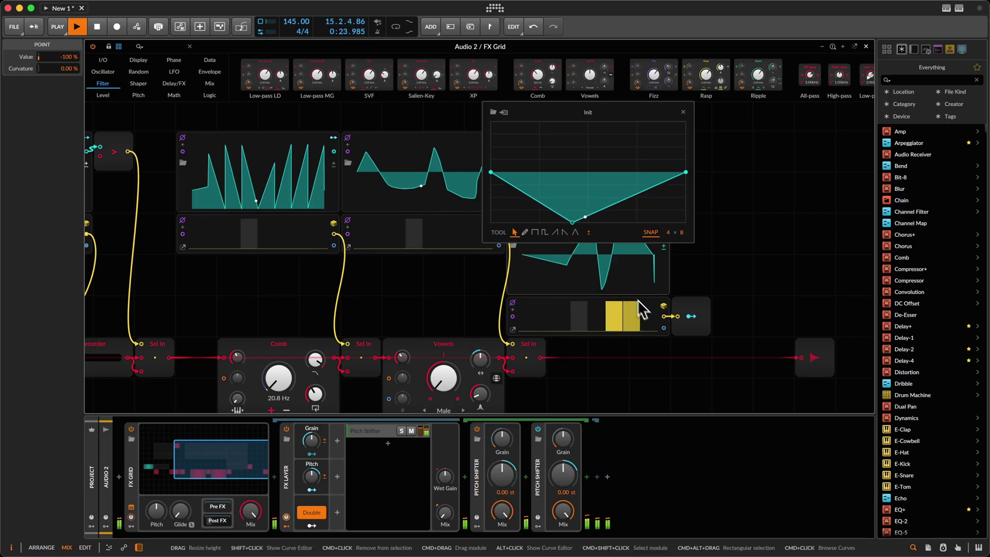
pyautogui.doubleClick(573, 226)
pyautogui.click(683, 112)
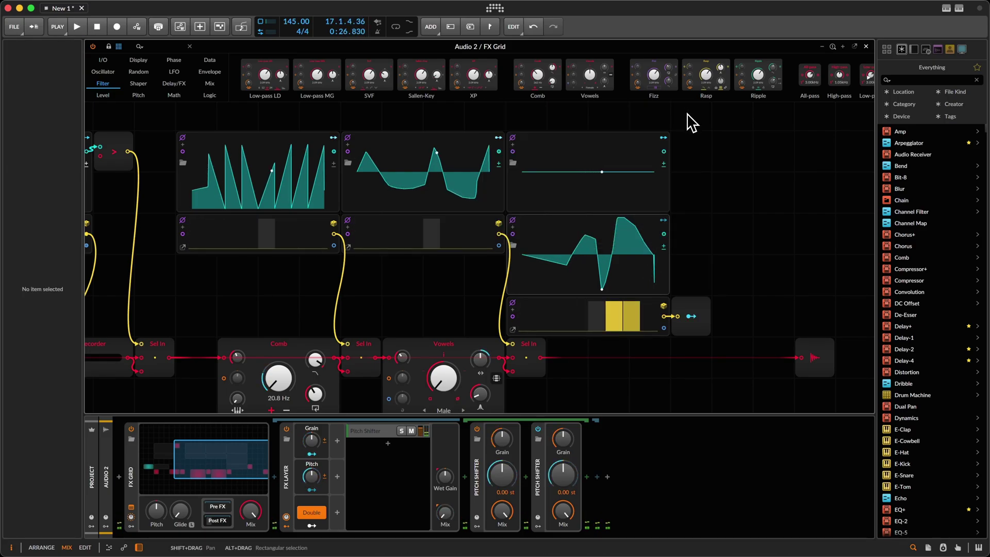
pyautogui.click(599, 280)
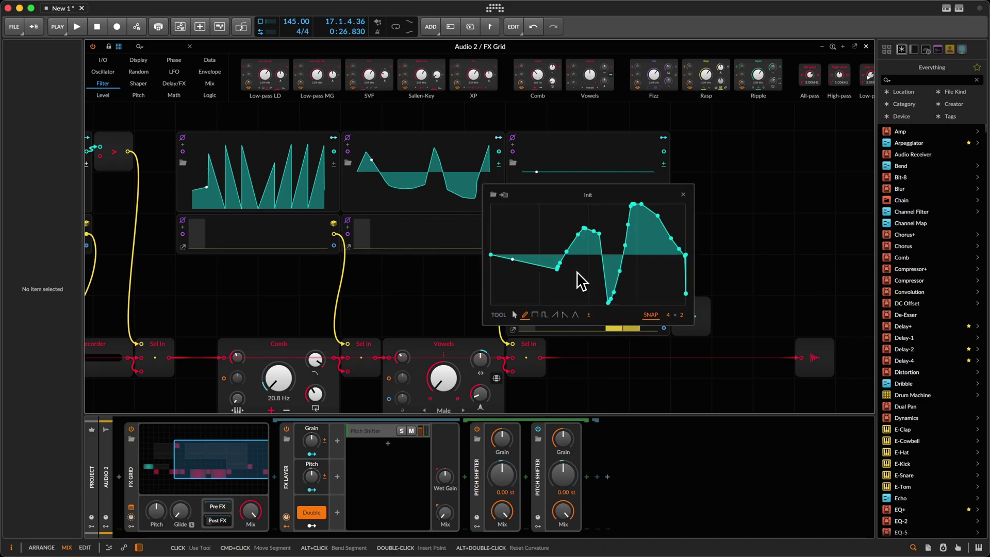
pyautogui.click(682, 194)
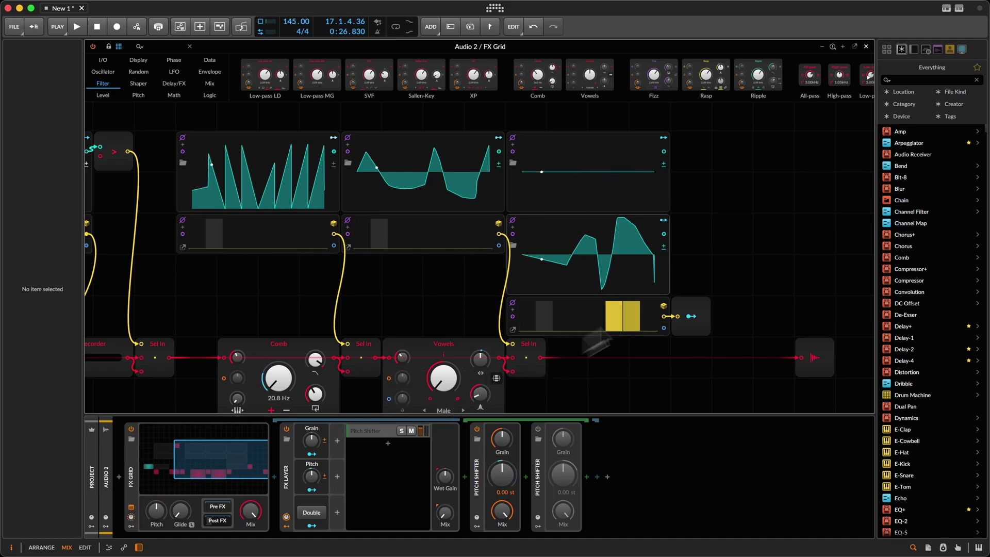
# - Insert a Label display module above the step sequencer that drives the Recorder
pyautogui.hscroll(5, 686, 201)
pyautogui.hscroll(-15, 679, 211)
pyautogui.scroll(4, 679, 212)
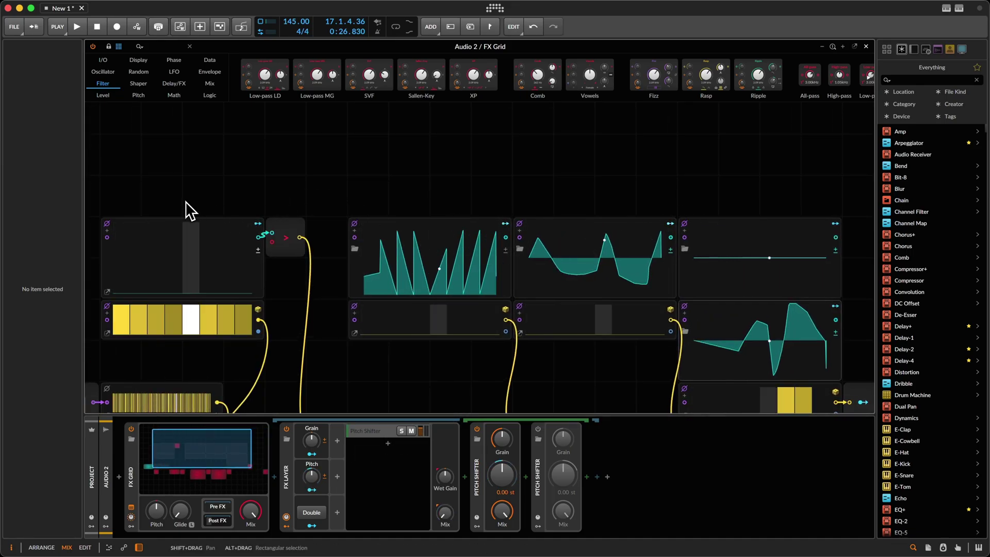
pyautogui.hscroll(-8, 185, 210)
pyautogui.click(221, 201)
pyautogui.doubleClick(225, 193)
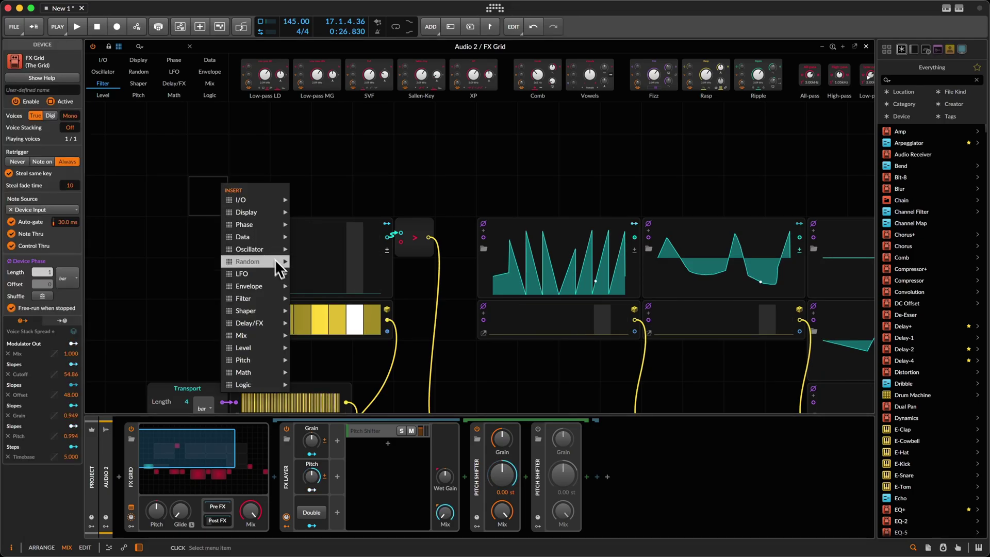
pyautogui.moveTo(270, 212)
pyautogui.click(308, 227)
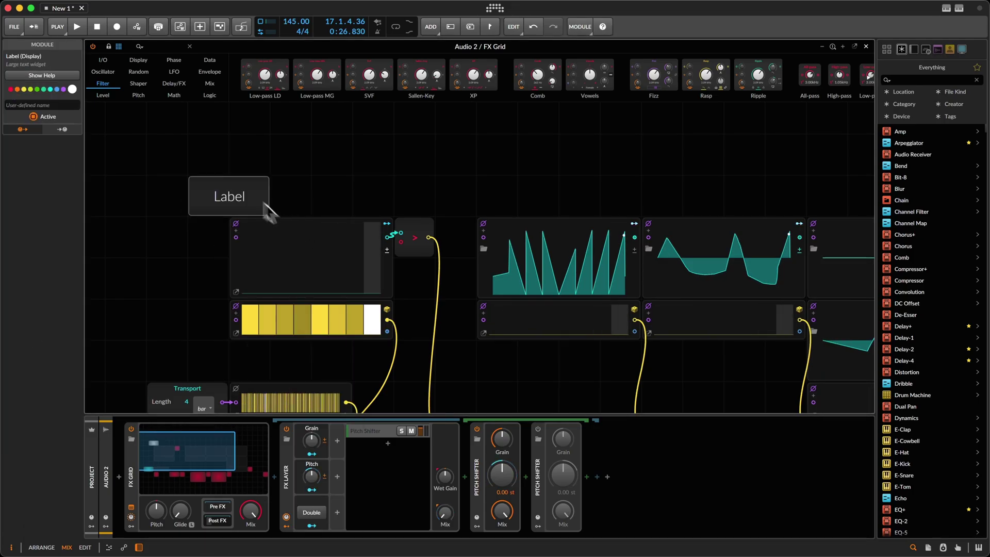
# - Align the label with the sequencer below it, widen it to the same width and name it Stutter
pyautogui.moveTo(265, 212); pyautogui.dragTo(408, 203)
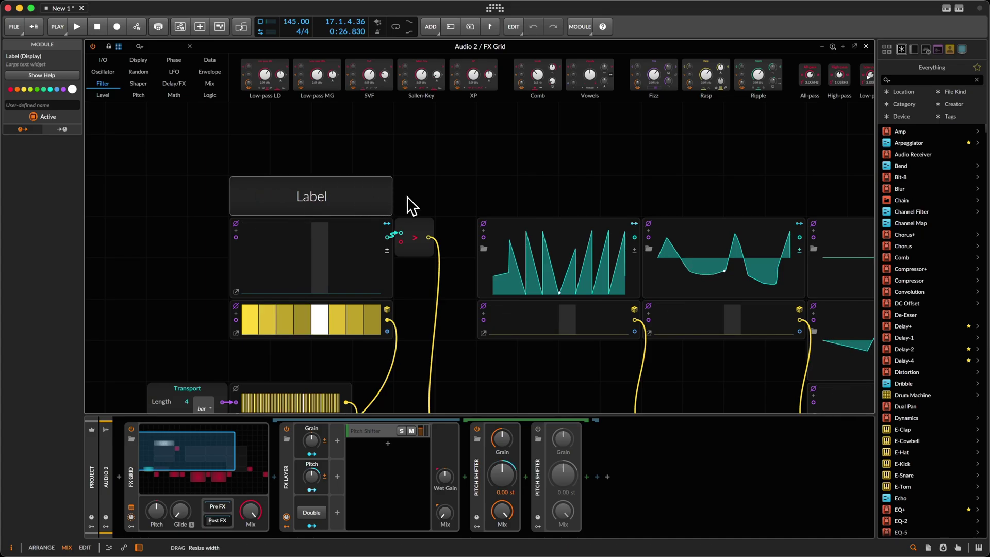
pyautogui.click(46, 105)
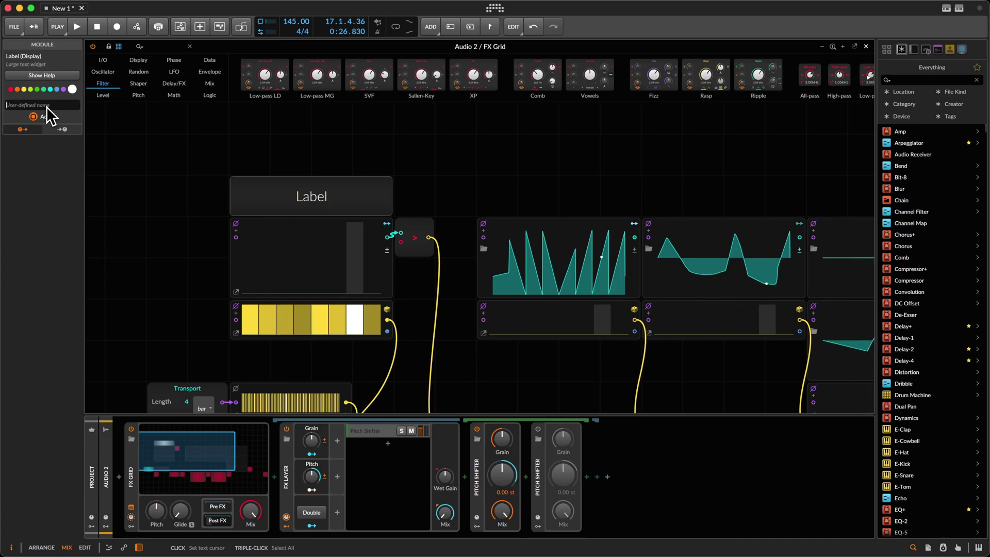
pyautogui.write('Stutter')
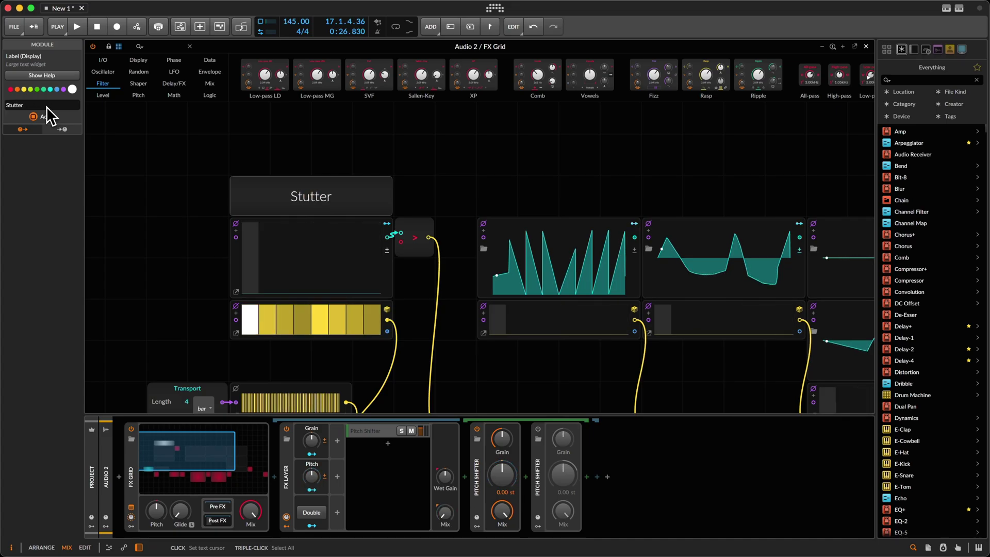
# - Copy the Stutter label above the Comb's curve and rename the copy Comb
pyautogui.moveTo(267, 183); pyautogui.dragTo(732, 184)
pyautogui.doubleClick(54, 104)
pyautogui.write('Comb')
# - Place a copy of the Comb label above the Vowels curve and rename it Vowels
pyautogui.hscroll(5, 732, 184)
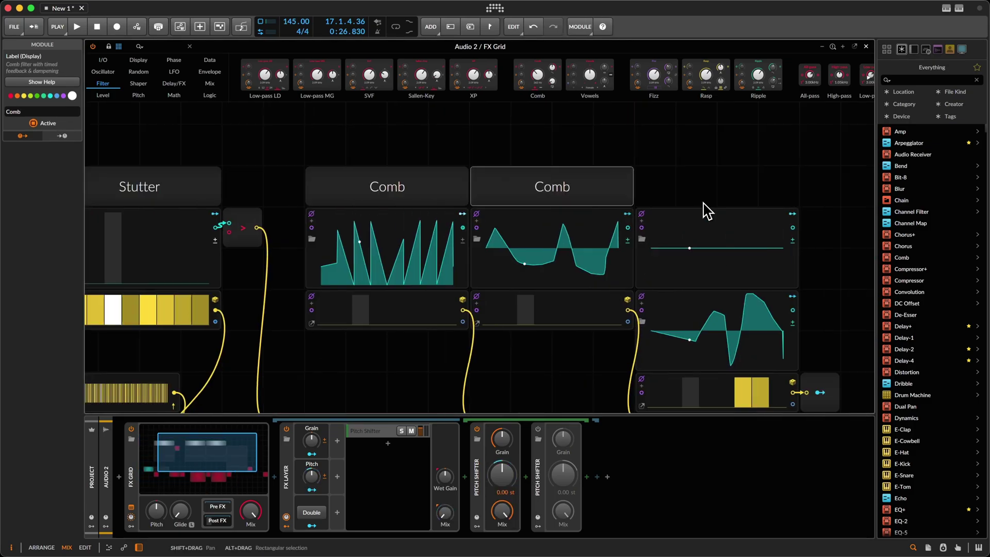
pyautogui.scroll(-2, 548, 219)
pyautogui.doubleClick(56, 113)
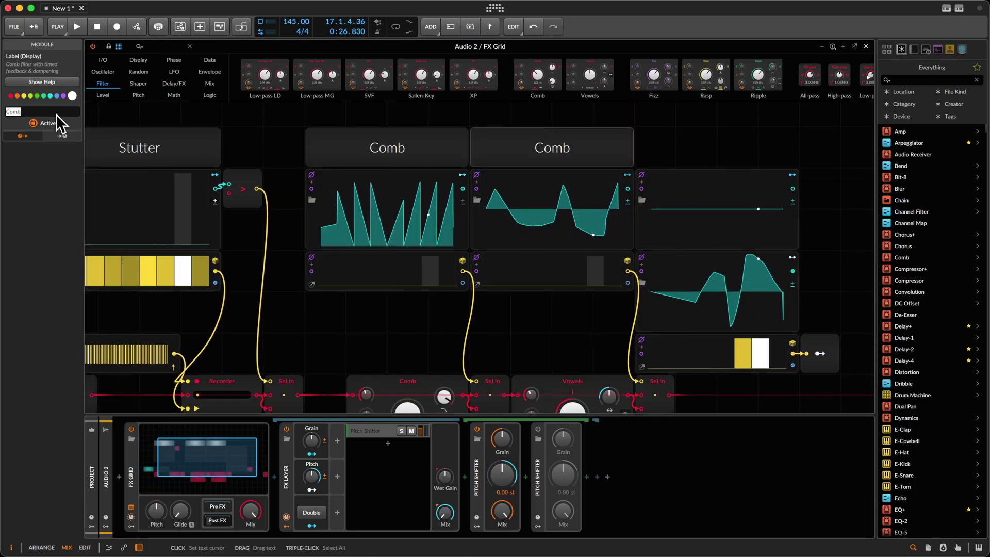
pyautogui.write('Vowels')
# - Copy the Vowels label above the pitch shifter's curves and rename it Pitch
pyautogui.moveTo(557, 152); pyautogui.dragTo(719, 152)
pyautogui.doubleClick(25, 118)
pyautogui.write('Pitch')
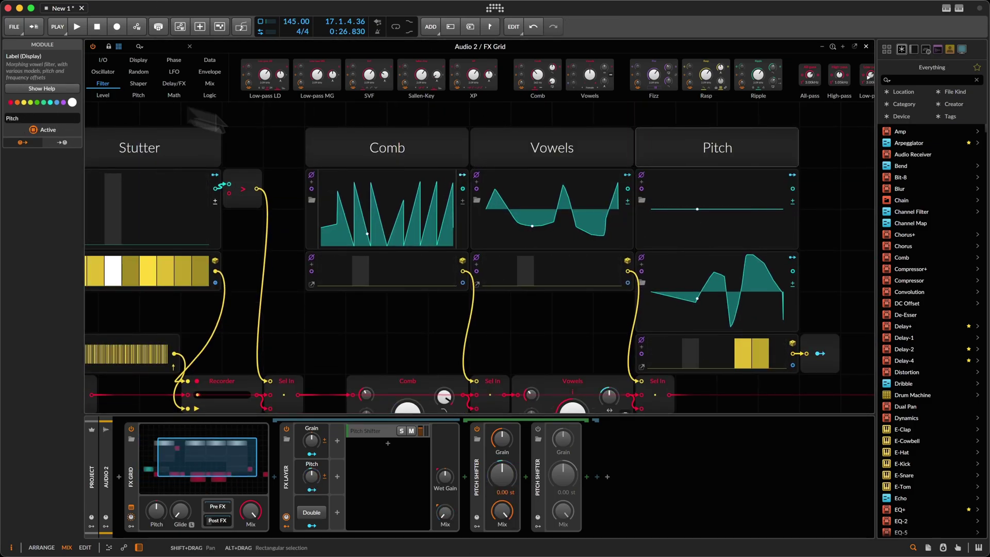
# - Duplicate the Pitch label with its two curves, sequencer and Modulator Out beside the original, and rename the copied label Ring
pyautogui.hscroll(2, 839, 269)
pyautogui.hscroll(3, 835, 260)
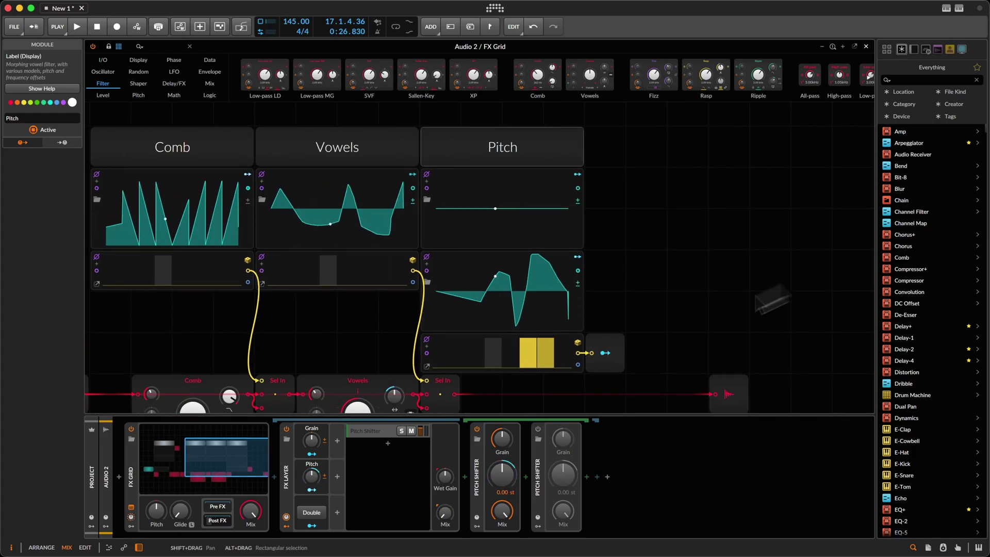
pyautogui.moveTo(615, 381); pyautogui.dragTo(484, 41)
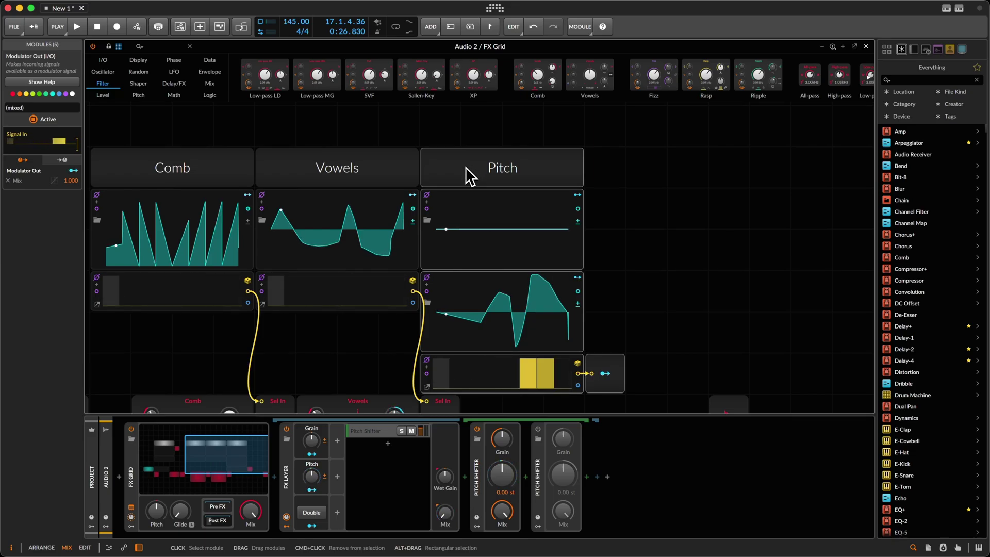
pyautogui.moveTo(466, 168); pyautogui.dragTo(676, 180)
pyautogui.click(665, 168)
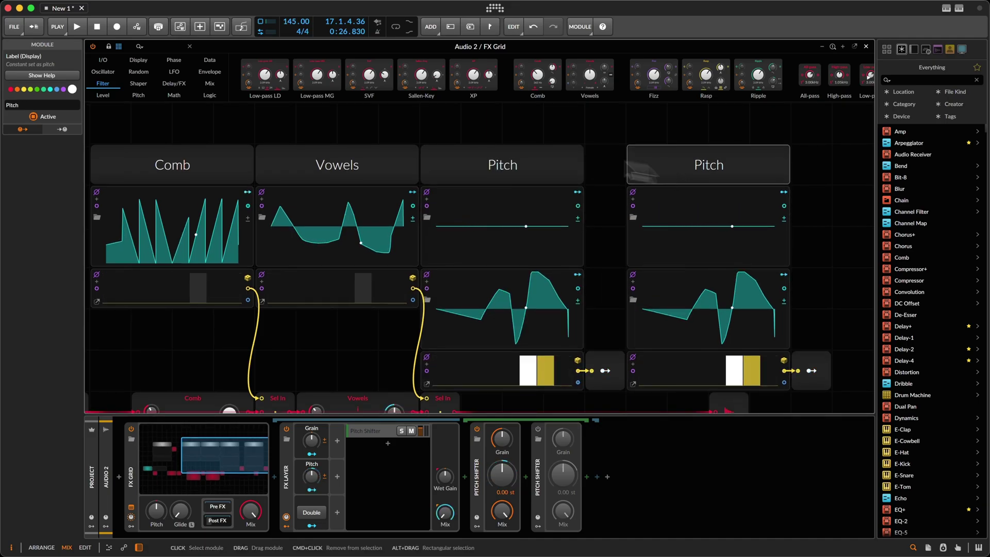
pyautogui.click(39, 102)
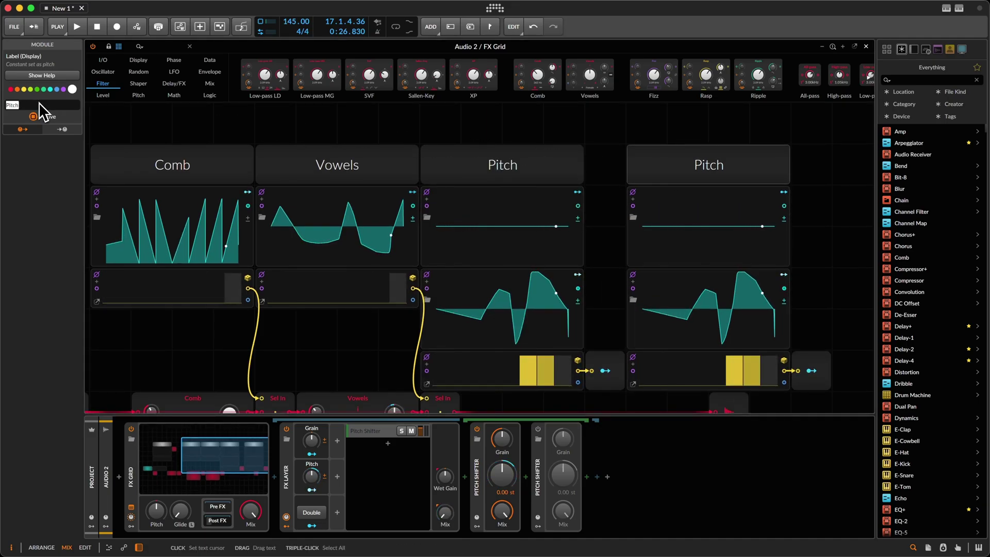
pyautogui.write('Ring')
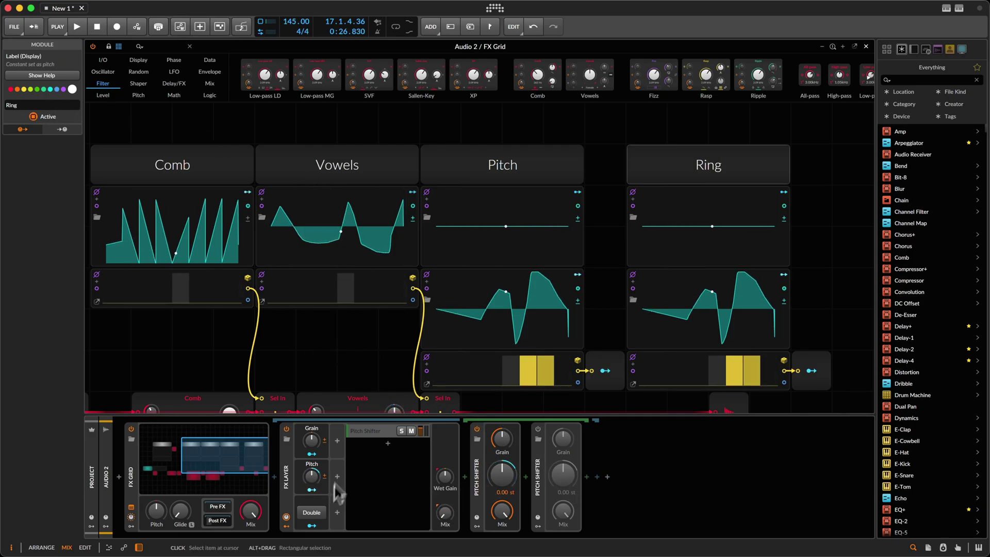
# - Add a Ring-Mod device after the FX Layer and set its oscillator frequency to 349 Hz
pyautogui.click(357, 434)
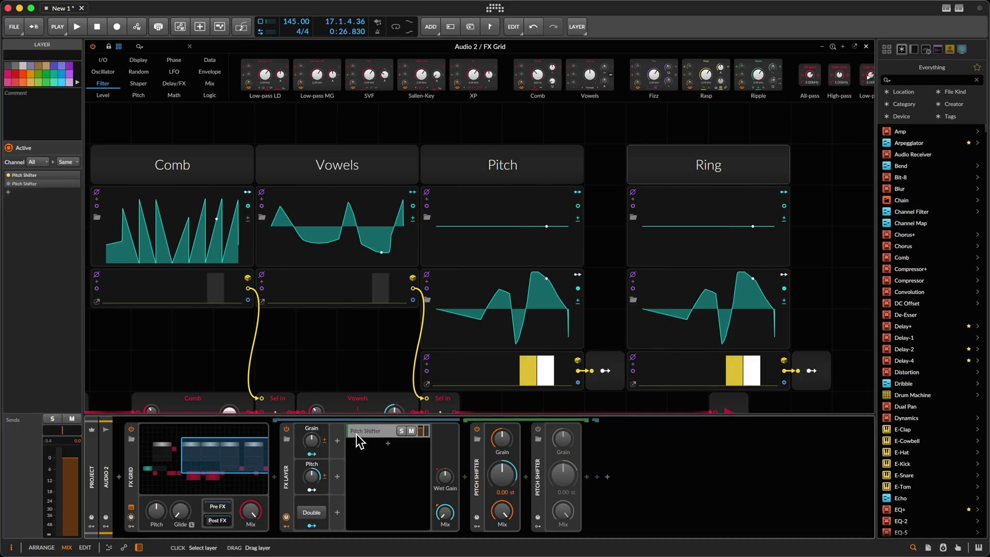
pyautogui.click(465, 477)
pyautogui.write('rin')
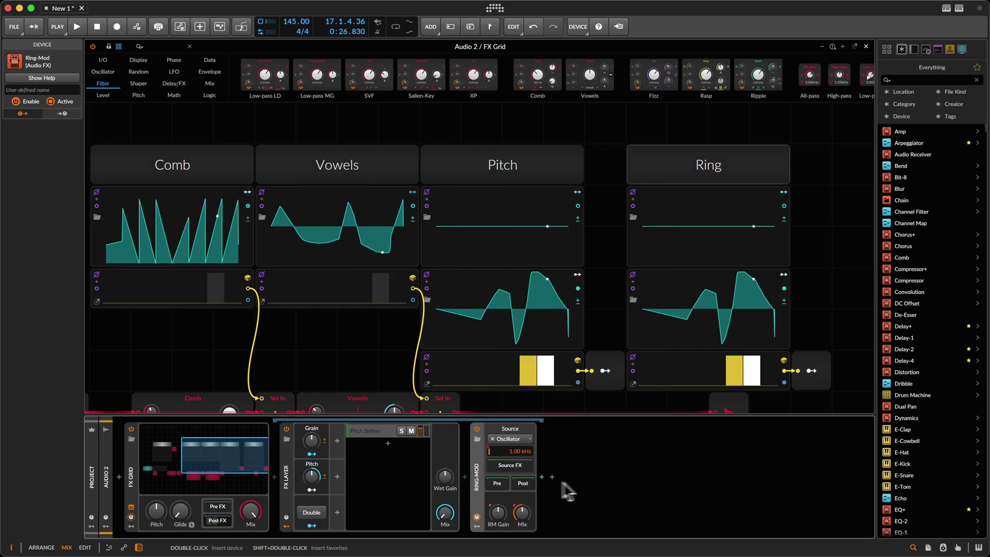
pyautogui.moveTo(519, 450); pyautogui.dragTo(521, 457)
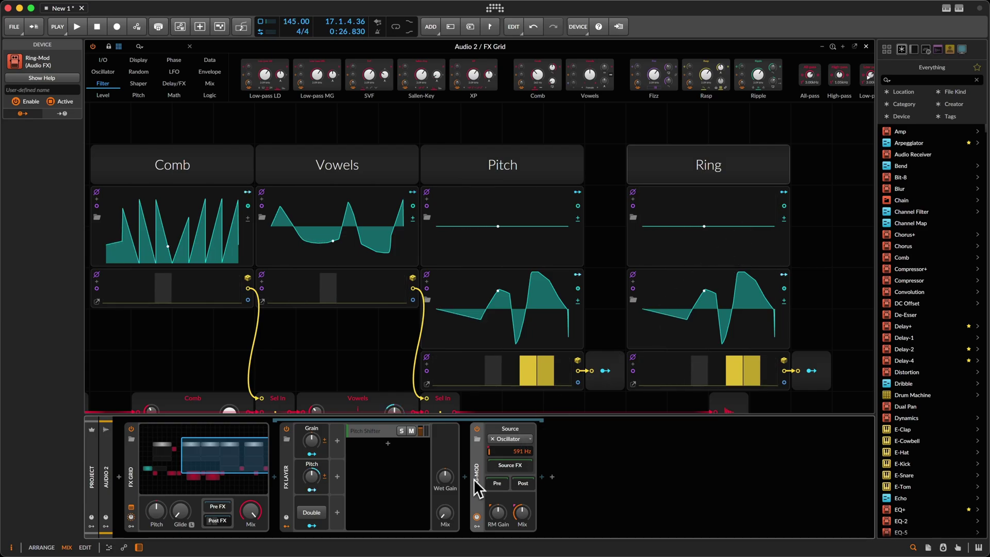
pyautogui.moveTo(522, 452); pyautogui.dragTo(521, 453)
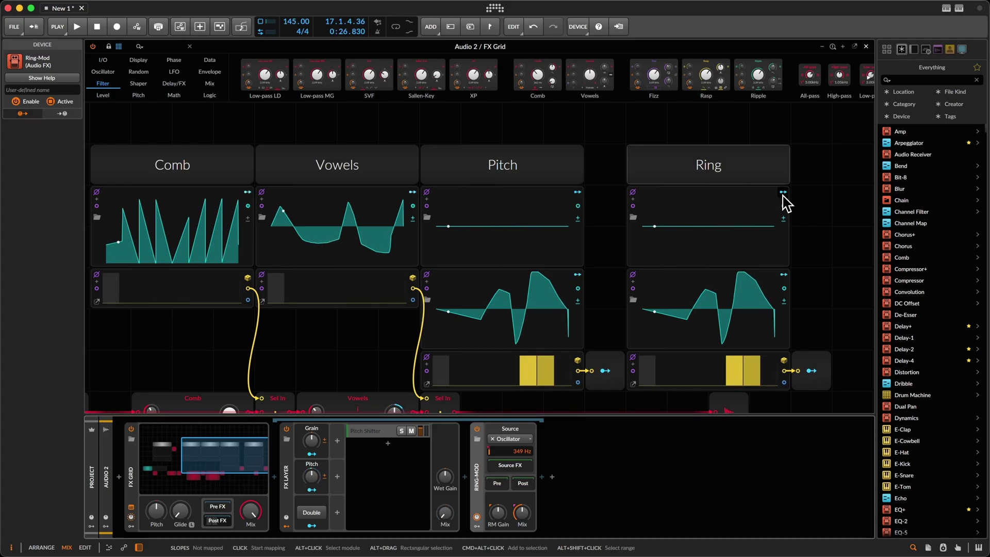
# - Map the upper Ring Slopes curve to the Ring-Mod's oscillator frequency and start playback
pyautogui.moveTo(525, 456); pyautogui.dragTo(520, 462)
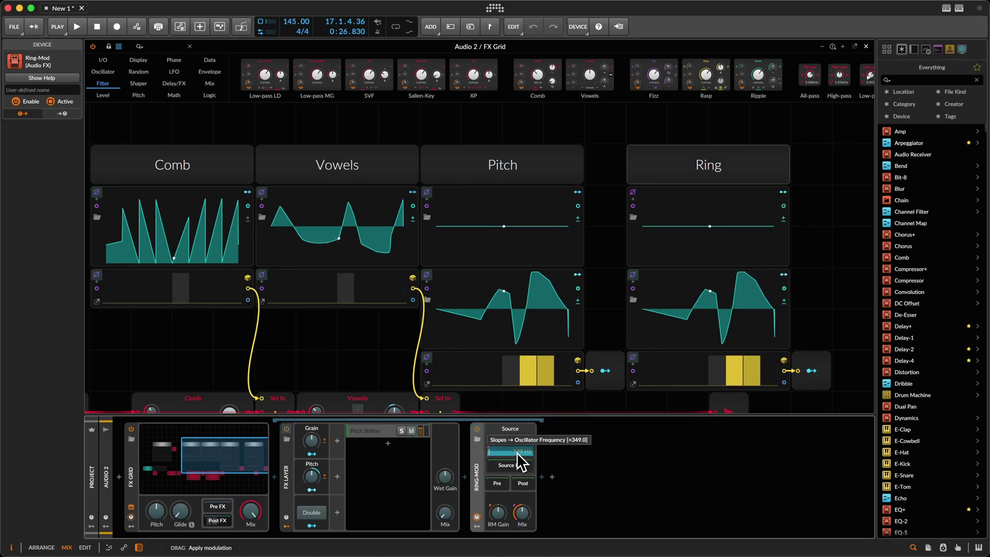
pyautogui.moveTo(517, 454); pyautogui.dragTo(517, 452)
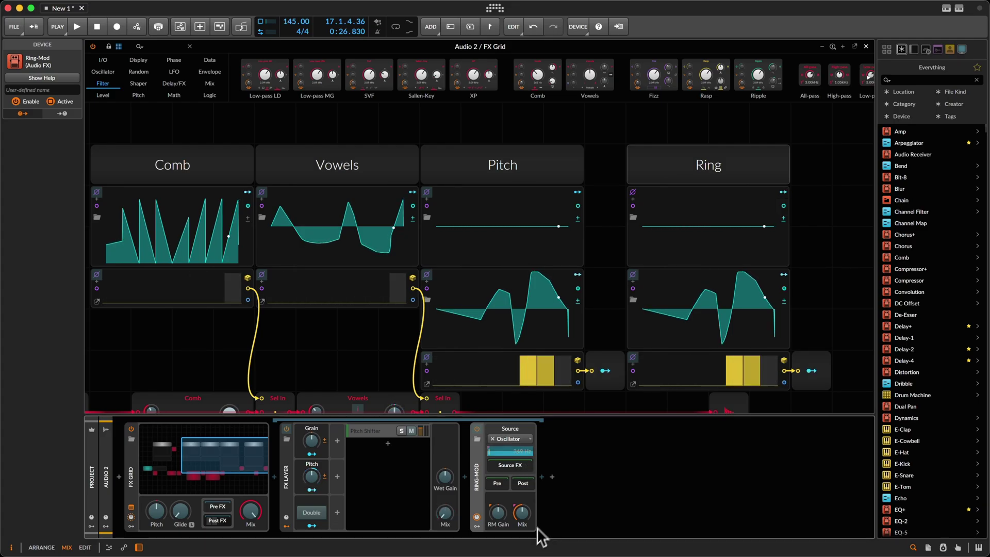
pyautogui.press('space')
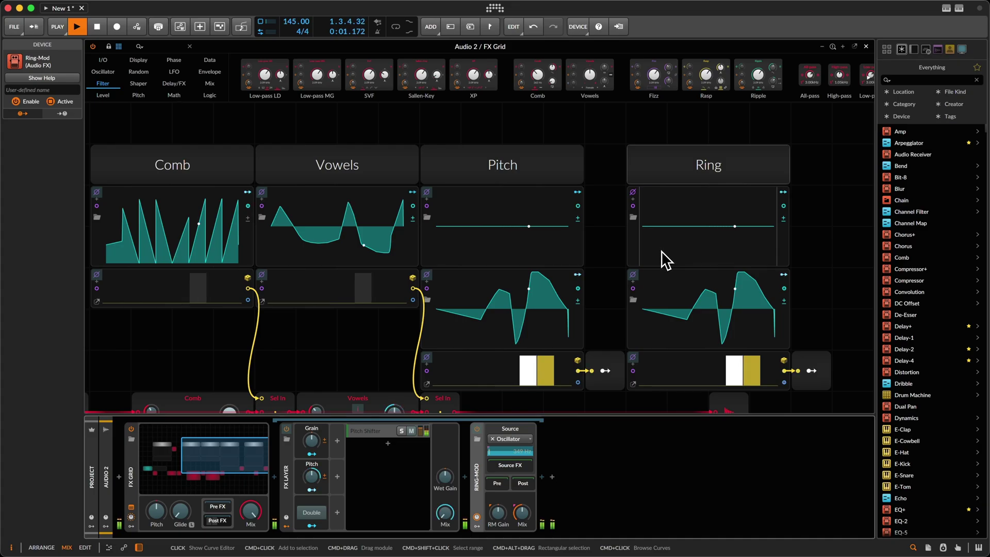
# - Shape the upper Ring curve with a central peak at 75 % followed by a dip to -100 %
pyautogui.click(714, 242)
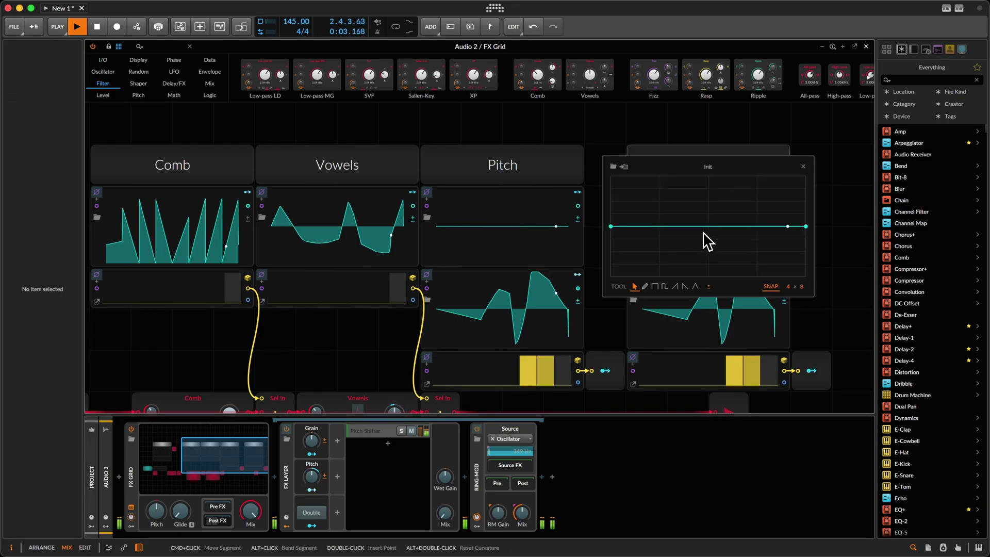
pyautogui.moveTo(710, 226); pyautogui.dragTo(760, 253)
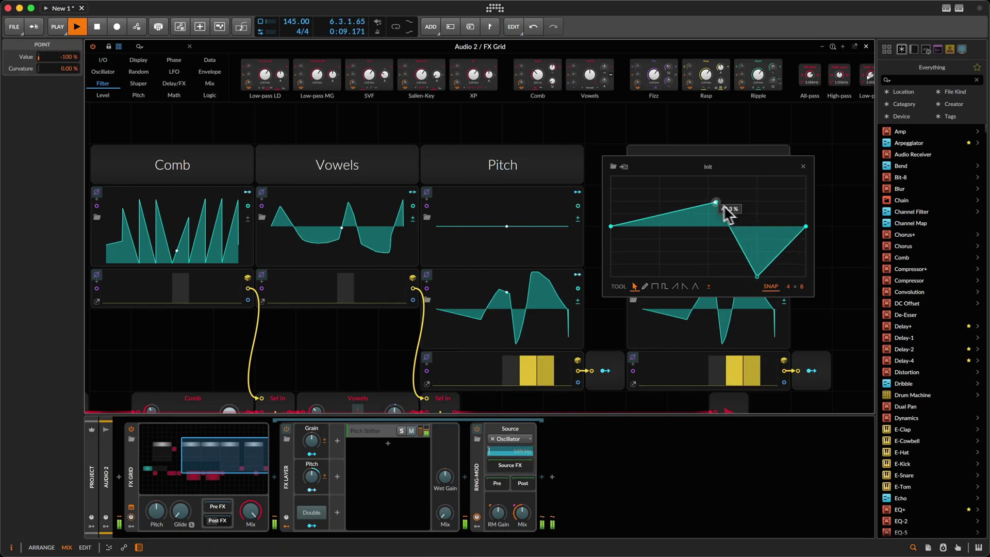
pyautogui.moveTo(723, 205); pyautogui.dragTo(717, 191)
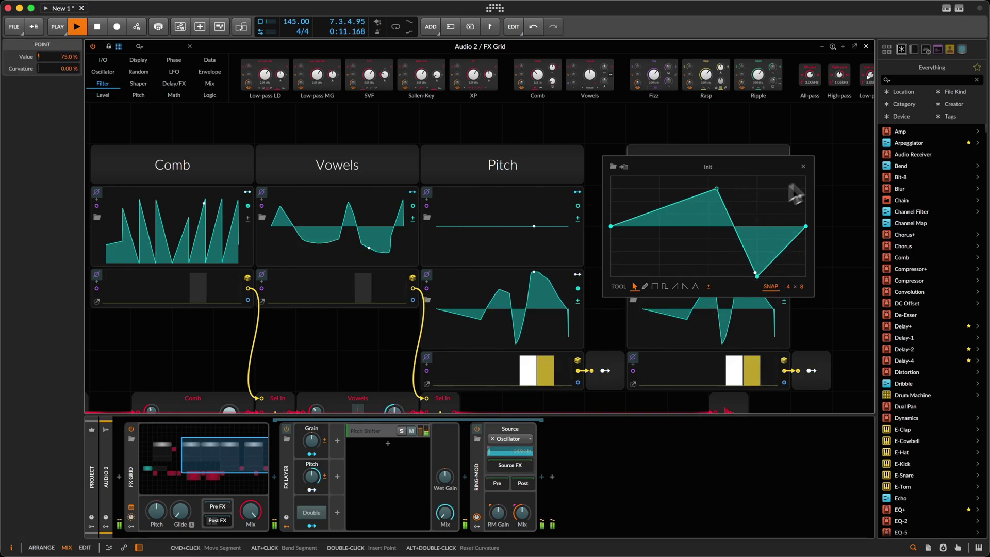
pyautogui.click(803, 167)
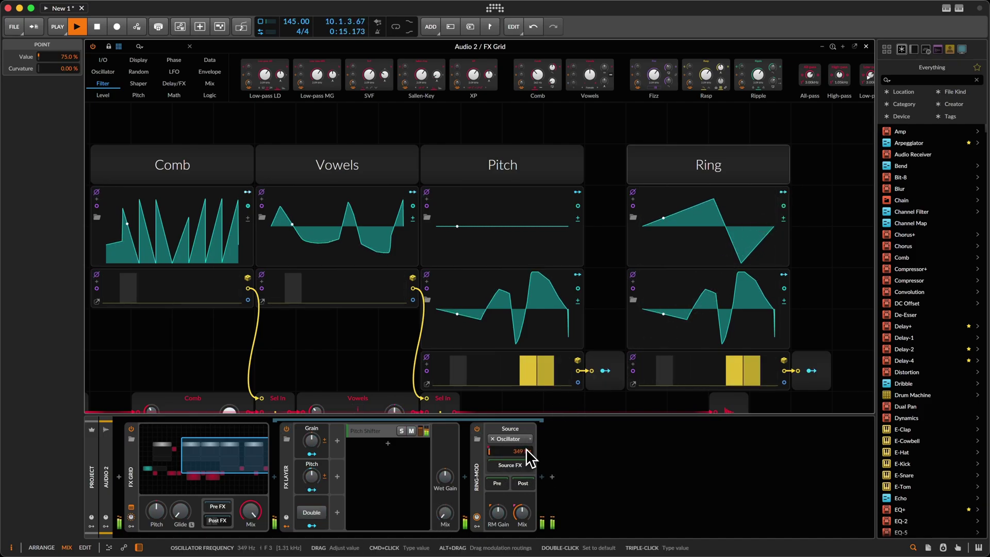
# - Lower the Ring-Mod's oscillator frequency to 0.10 Hz and make the upper Ring curve unipolar, restarting playback
pyautogui.moveTo(523, 450); pyautogui.dragTo(521, 451)
pyautogui.press('space')
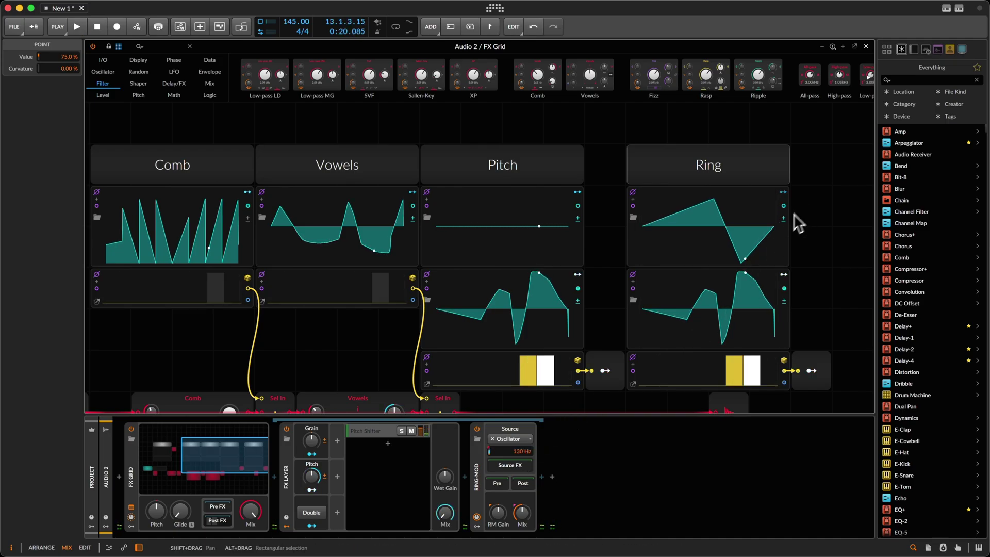
pyautogui.moveTo(520, 450); pyautogui.dragTo(519, 450)
pyautogui.press('space')
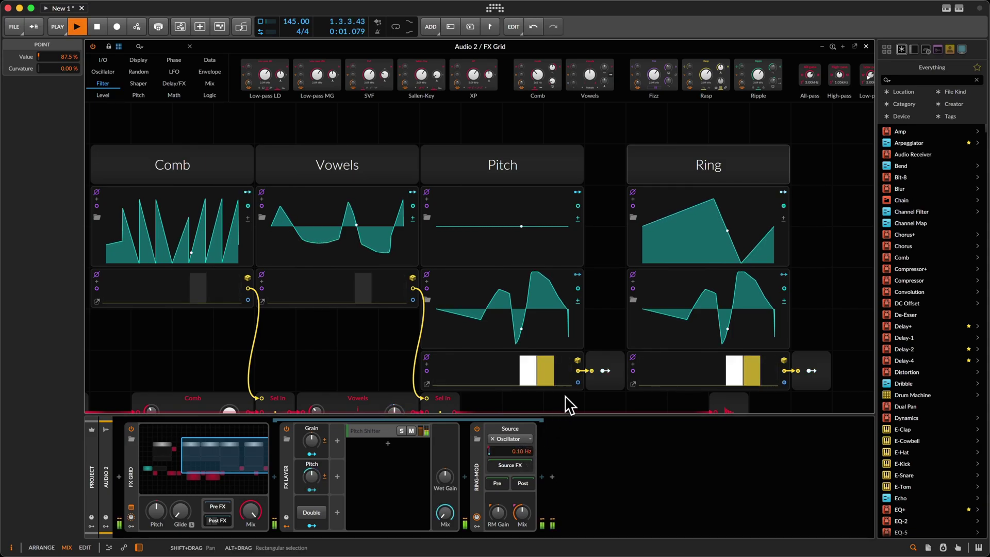
# - Move the upper Ring curve's peak earlier and raise it to 100 %, stopping playback
pyautogui.click(675, 233)
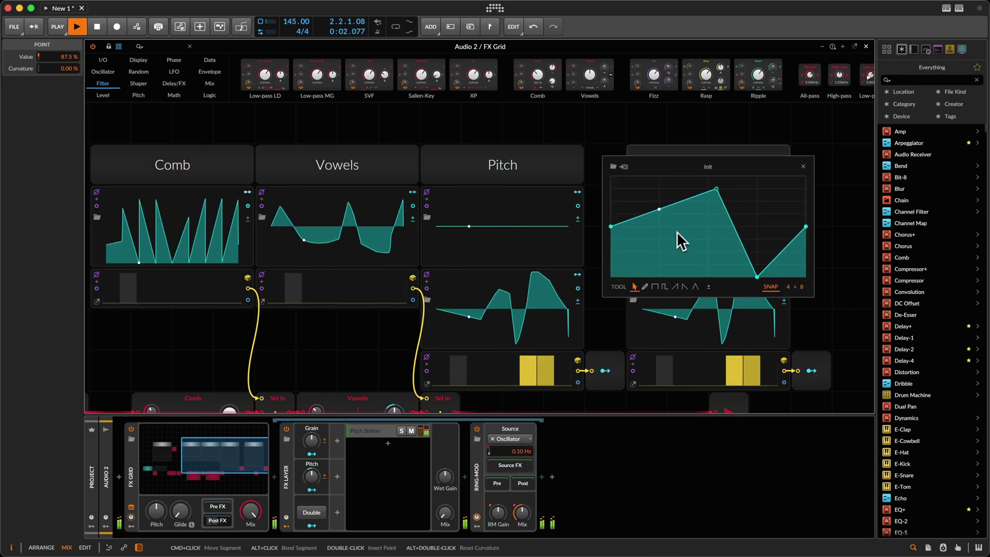
pyautogui.click(803, 166)
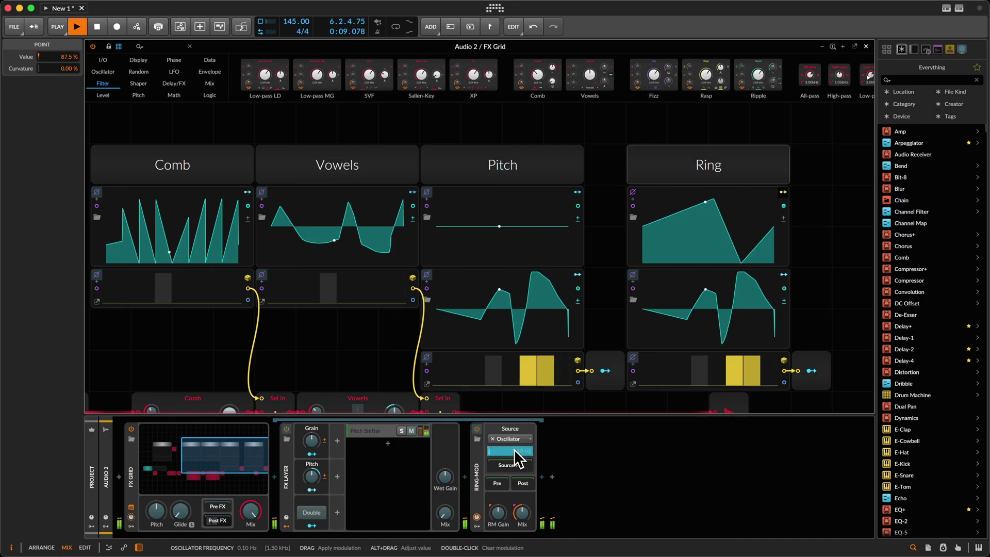
pyautogui.click(694, 243)
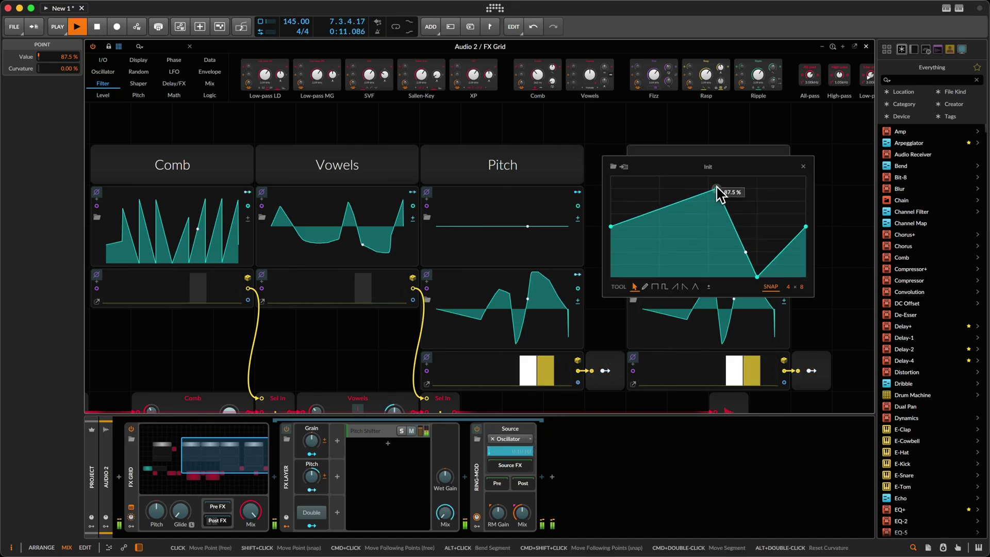
pyautogui.moveTo(716, 188); pyautogui.dragTo(672, 181)
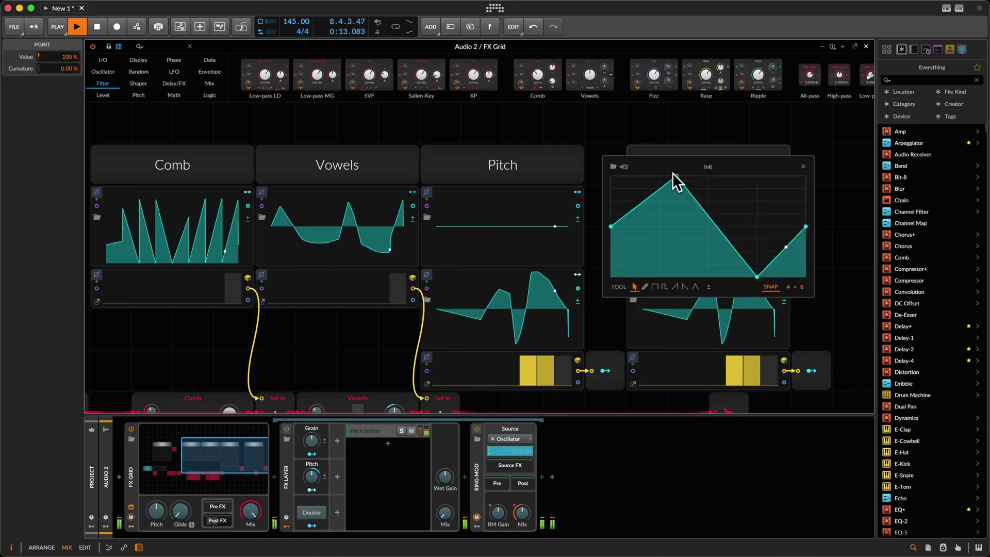
pyautogui.press('space')
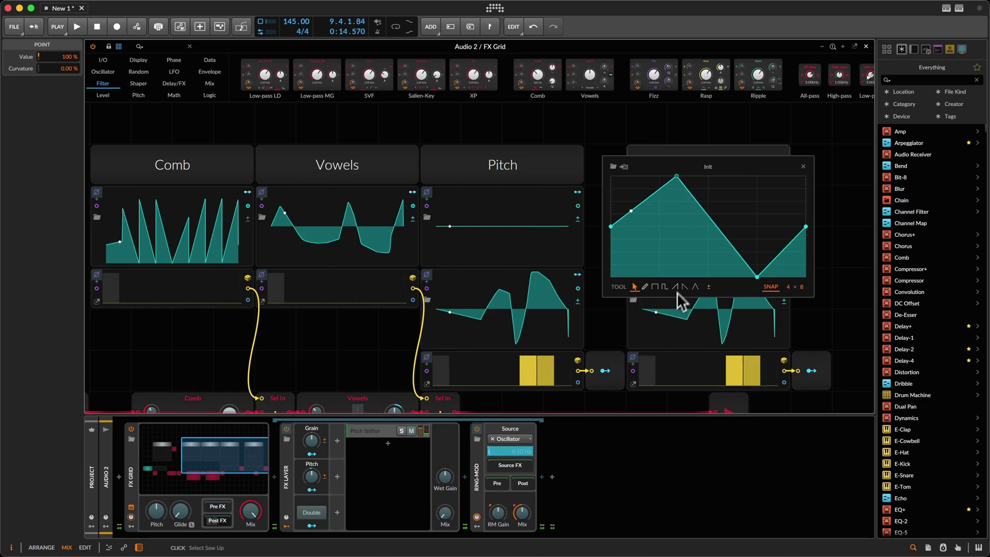
# - Redraw the upper Ring curve as eight full-height falling sawtooth ramps on an 8 × 8 snap grid and resume playback
pyautogui.click(685, 286)
pyautogui.click(633, 227)
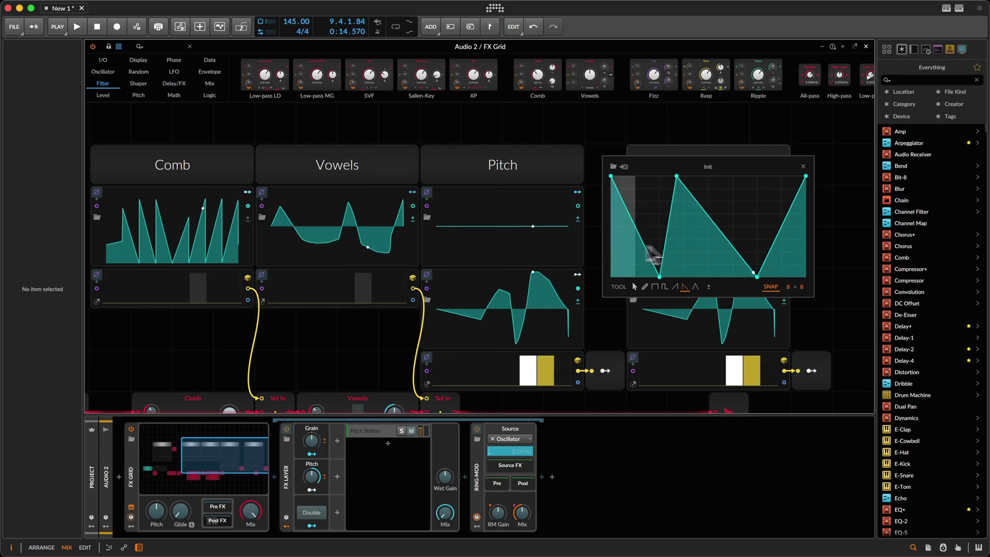
pyautogui.click(629, 232)
pyautogui.moveTo(627, 172)
pyautogui.mouseDown()
pyautogui.moveTo(709, 150)
pyautogui.moveTo(822, 181)
pyautogui.mouseUp()
pyautogui.press('space')
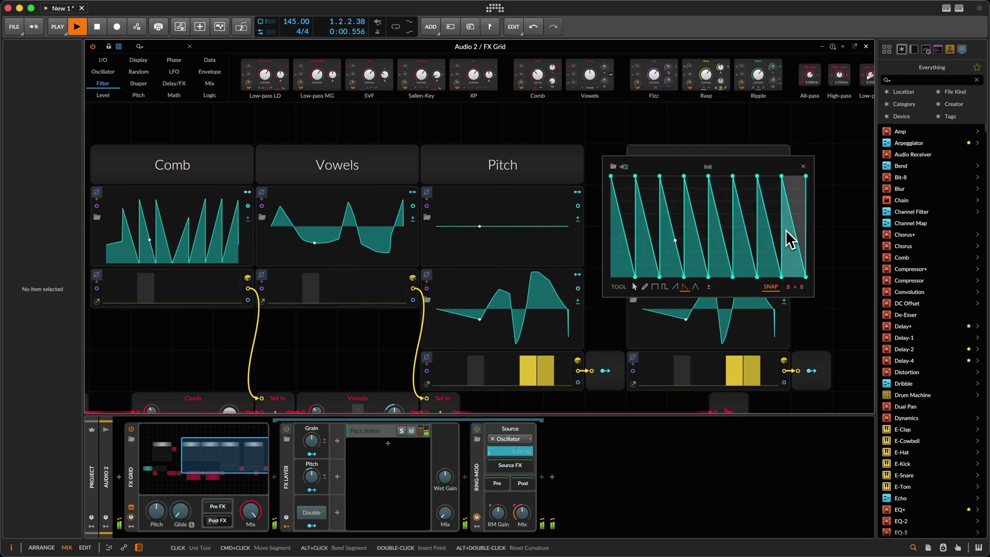
pyautogui.click(675, 287)
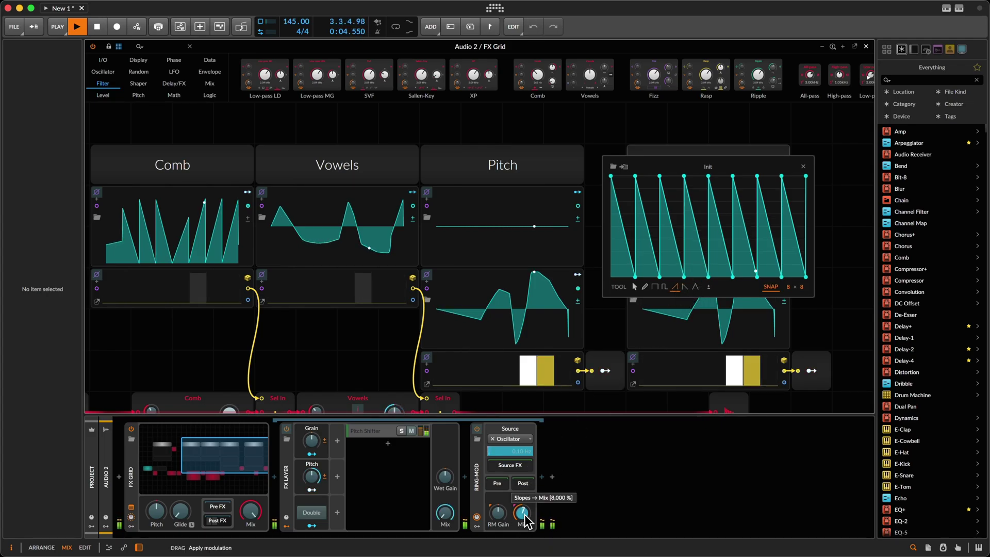
# - Redraw the second half of the upper Ring curve as four rising ramps, the first about half height and the others full height
pyautogui.click(725, 258)
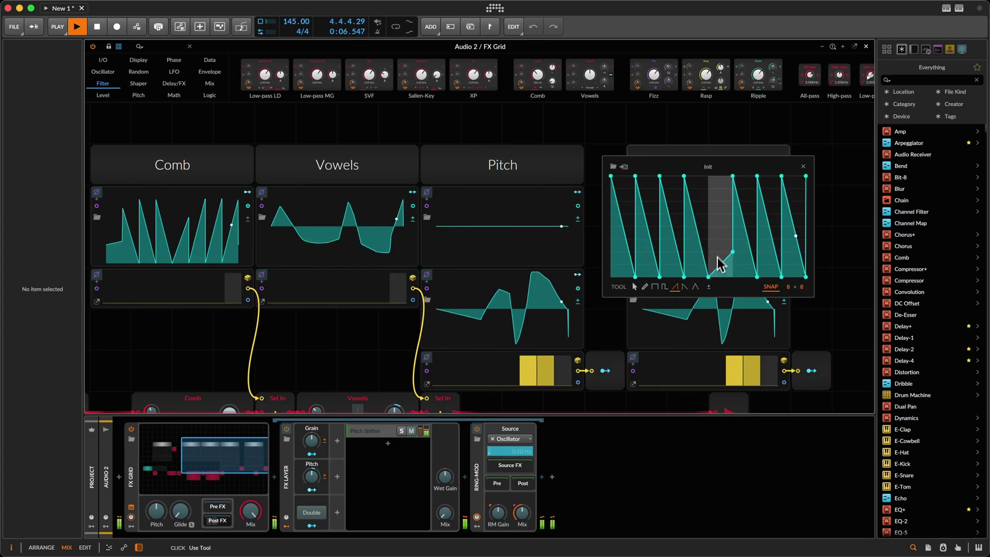
pyautogui.moveTo(719, 264)
pyautogui.mouseDown()
pyautogui.moveTo(778, 132)
pyautogui.moveTo(810, 170)
pyautogui.mouseUp()
pyautogui.click(803, 166)
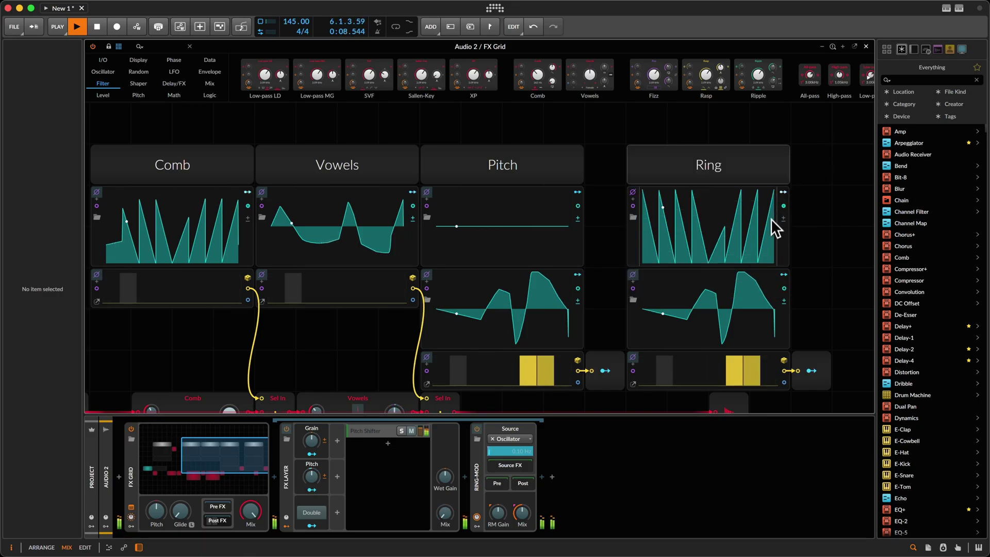
# - Try the Ring-Mod's mix at 100 % and 48 % during playback, then stop playback and lower the mix to 0 %
pyautogui.doubleClick(521, 512)
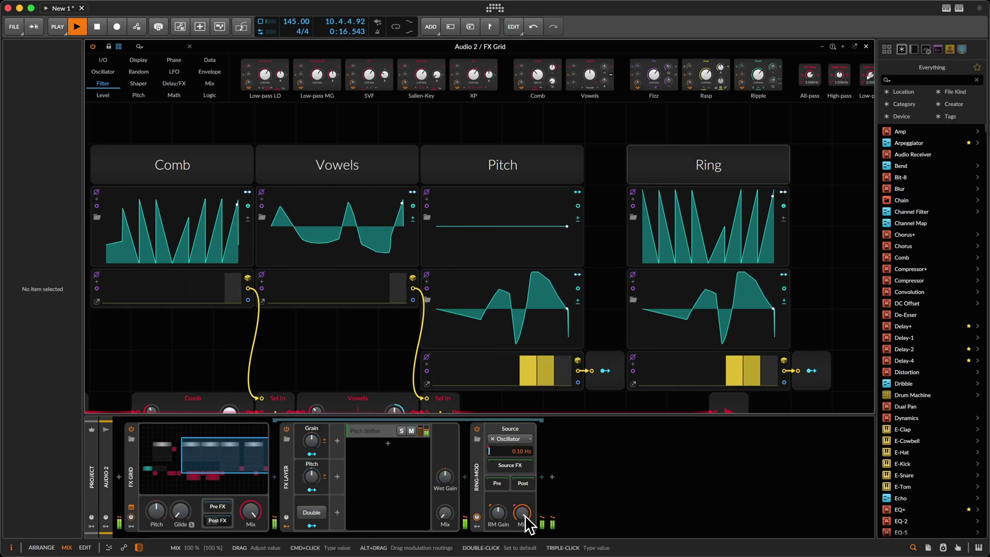
pyautogui.moveTo(524, 515); pyautogui.dragTo(525, 515)
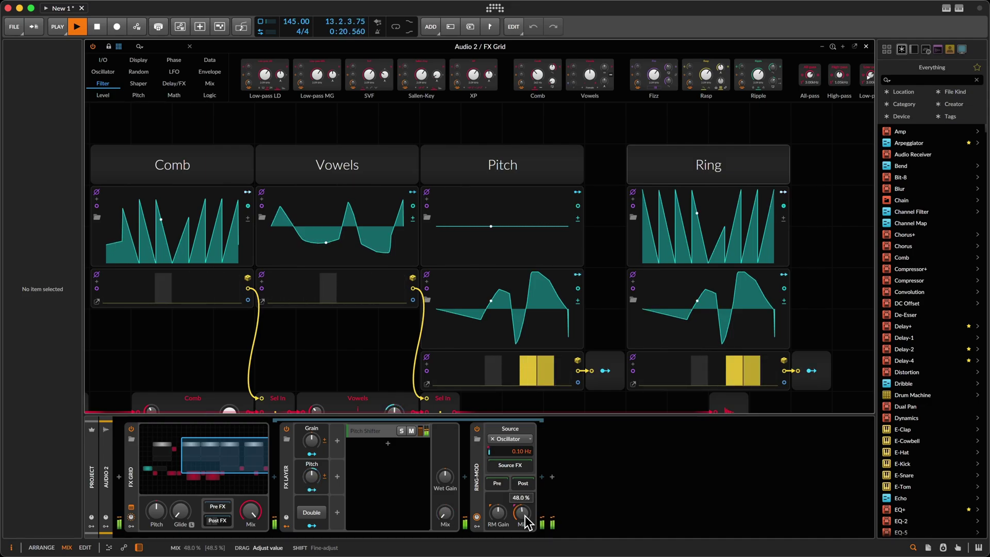
pyautogui.press('space')
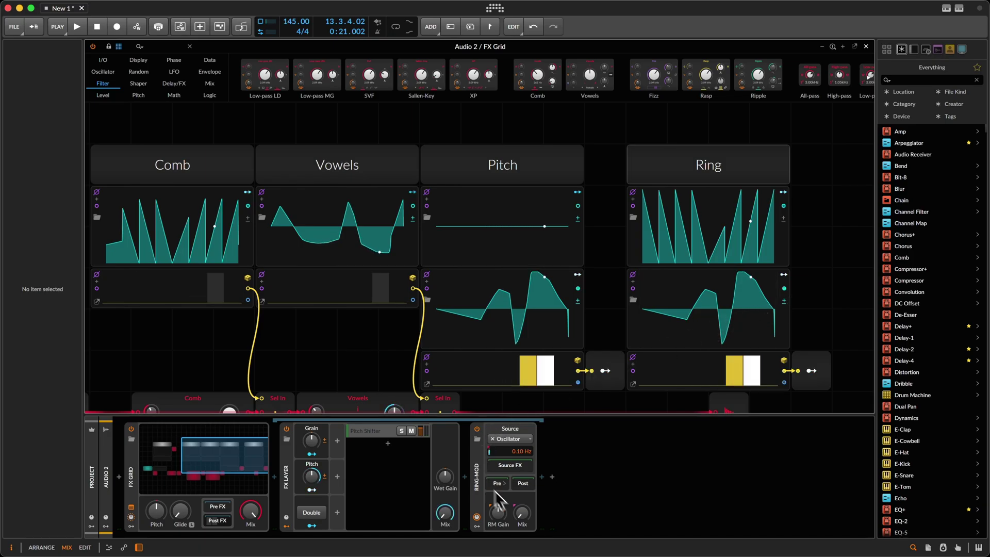
pyautogui.moveTo(522, 512); pyautogui.dragTo(522, 512)
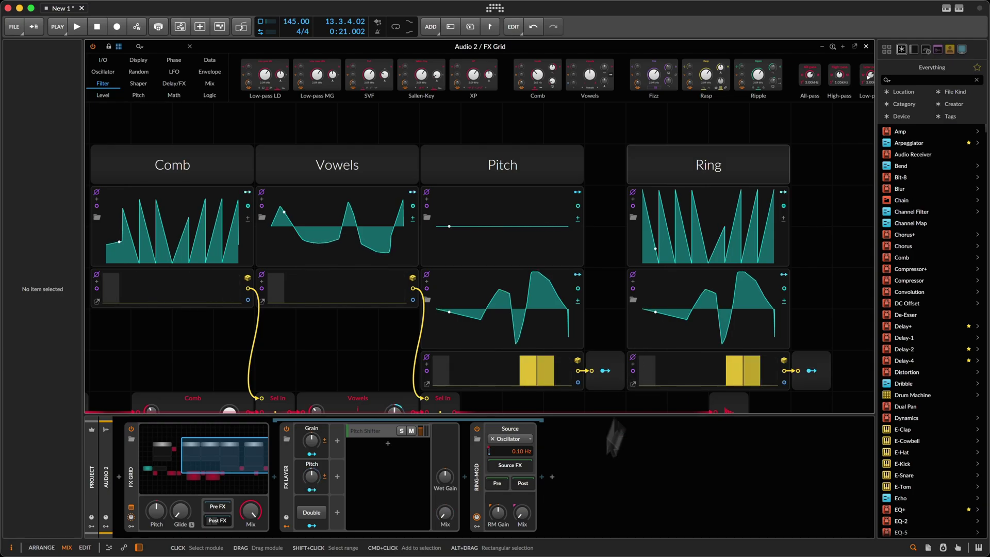
pyautogui.moveTo(521, 515); pyautogui.dragTo(521, 521)
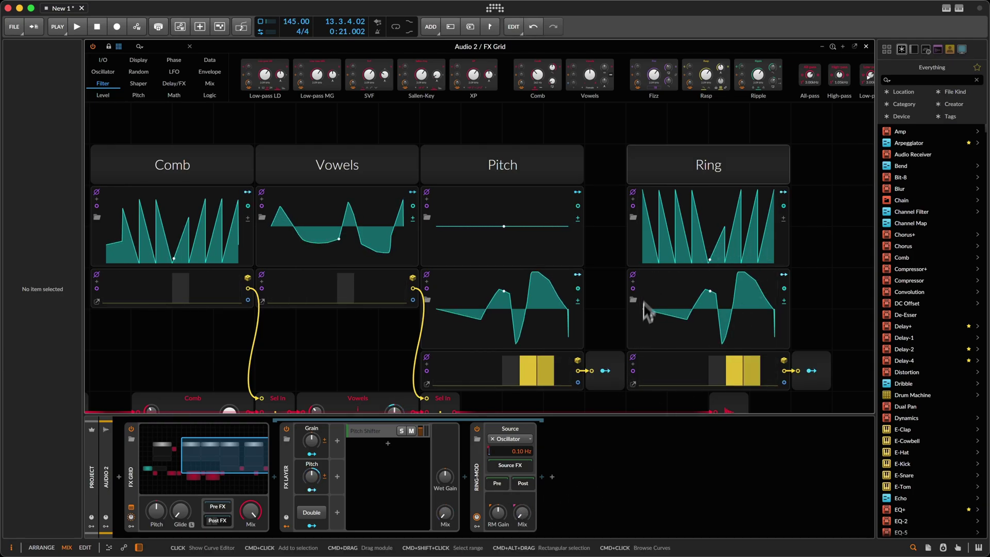
# - Reset the lower Ring curve and turn it into a flat, unipolar line with its end points at the mid level and no peak
pyautogui.click(642, 332)
pyautogui.doubleClick(641, 333)
pyautogui.rightClick(707, 321)
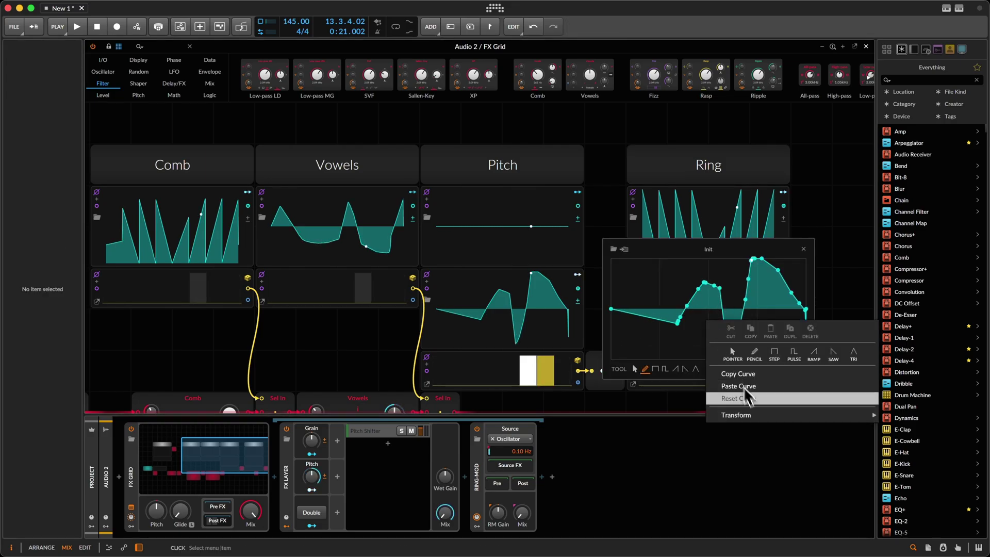
pyautogui.click(756, 401)
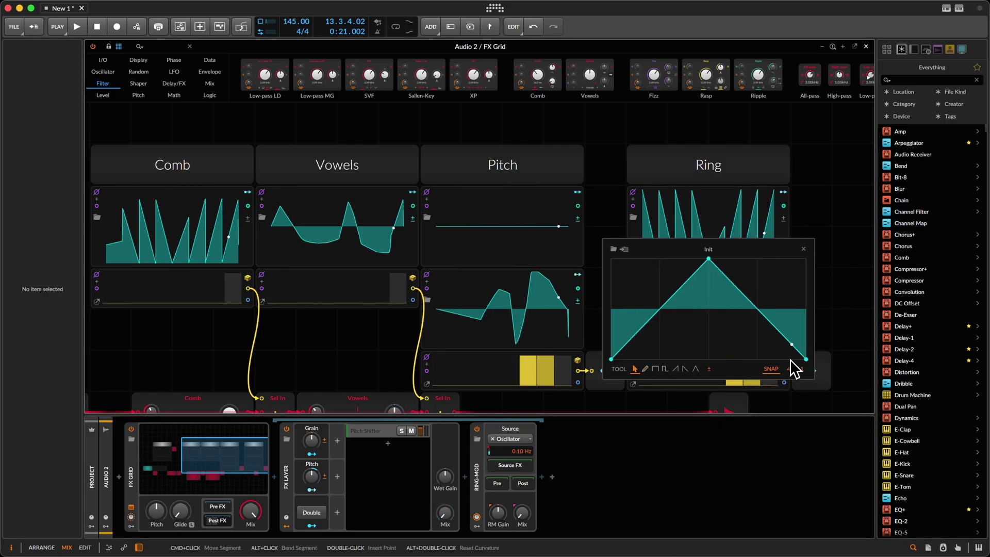
pyautogui.moveTo(806, 360); pyautogui.dragTo(808, 309)
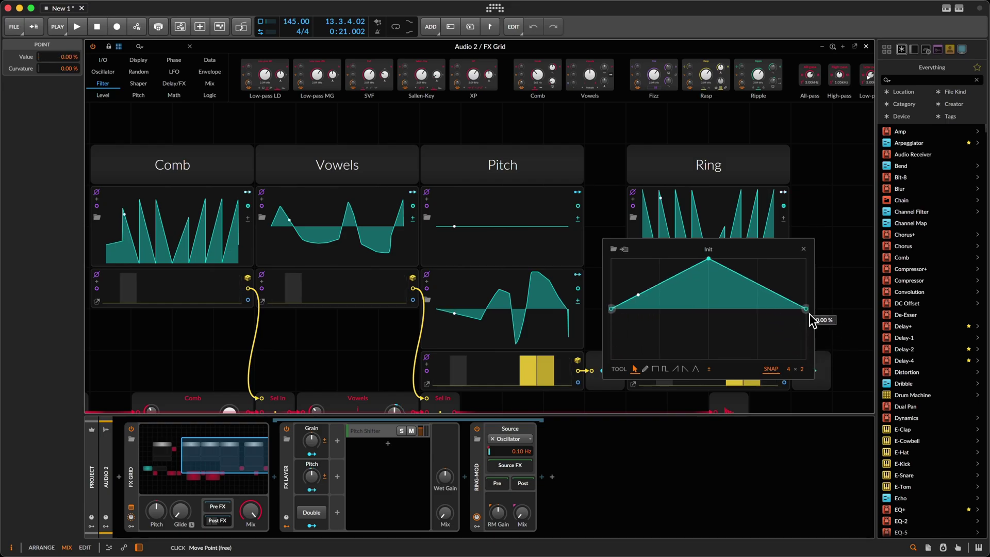
pyautogui.doubleClick(708, 260)
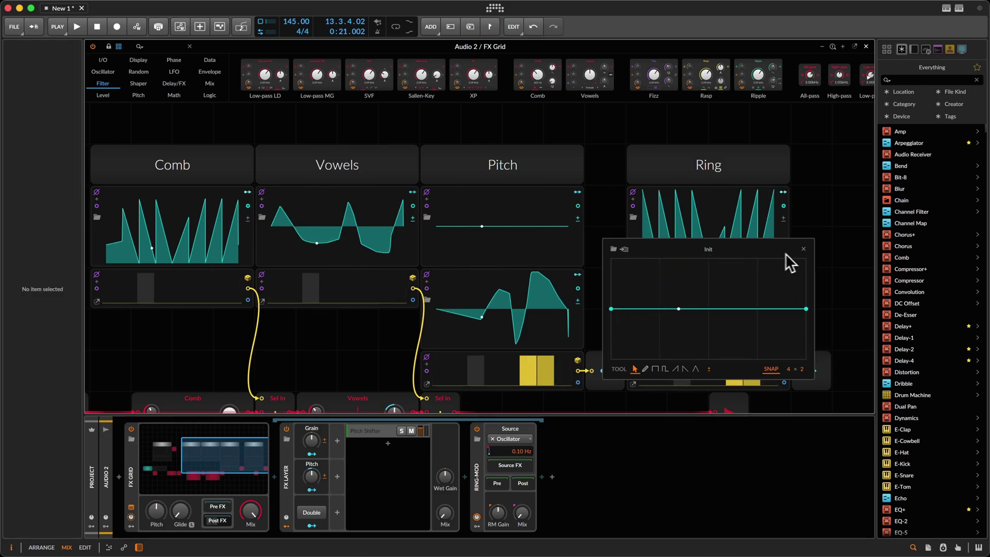
pyautogui.click(803, 249)
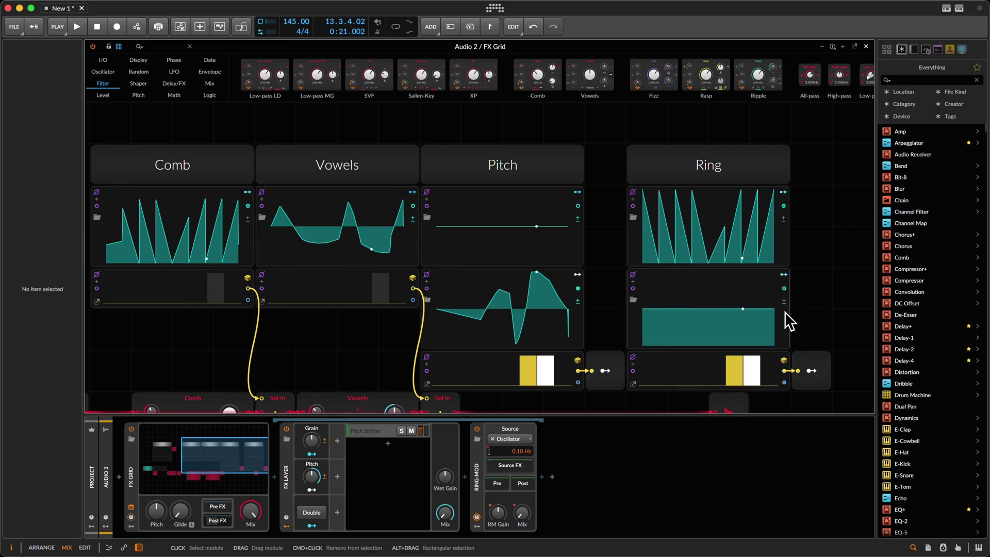
# - Lower the whole flat line of the lower Ring curve to 0 %
pyautogui.click(774, 313)
pyautogui.moveTo(811, 322); pyautogui.dragTo(816, 360)
pyautogui.click(804, 249)
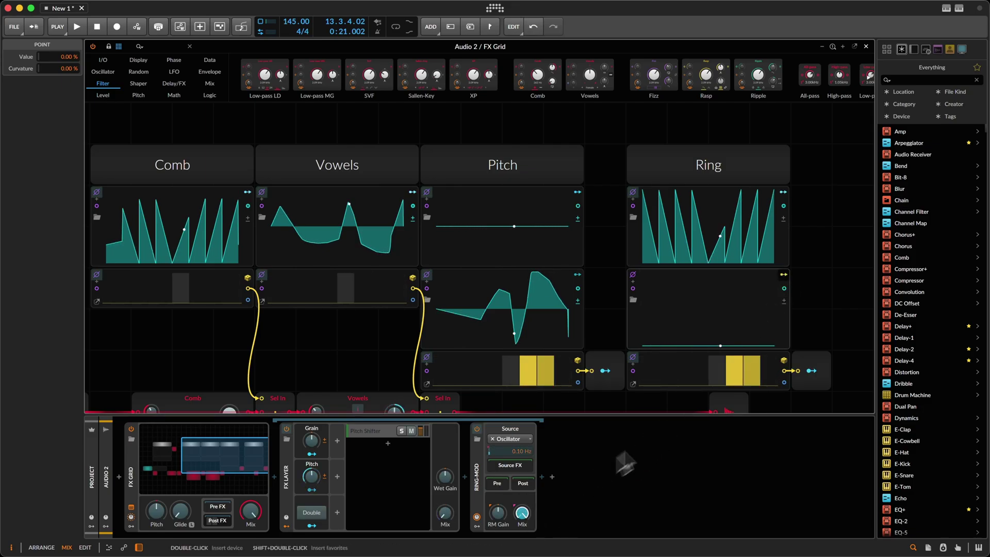
# - Move the Ring's Modulator Out away from its gate sequencer and add a Select In module beside the lower Ring curve
pyautogui.scroll(-3, 717, 367)
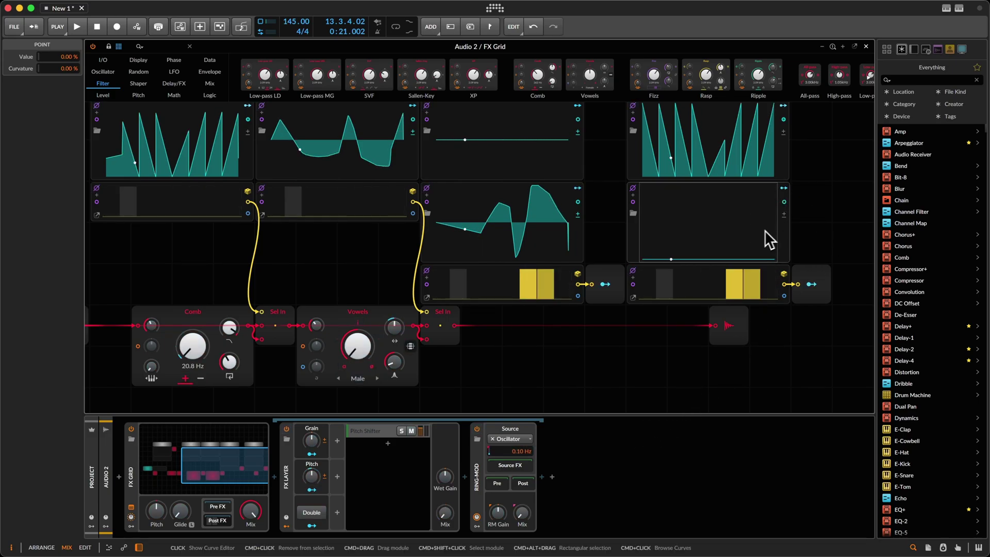
pyautogui.moveTo(818, 225); pyautogui.dragTo(618, 251)
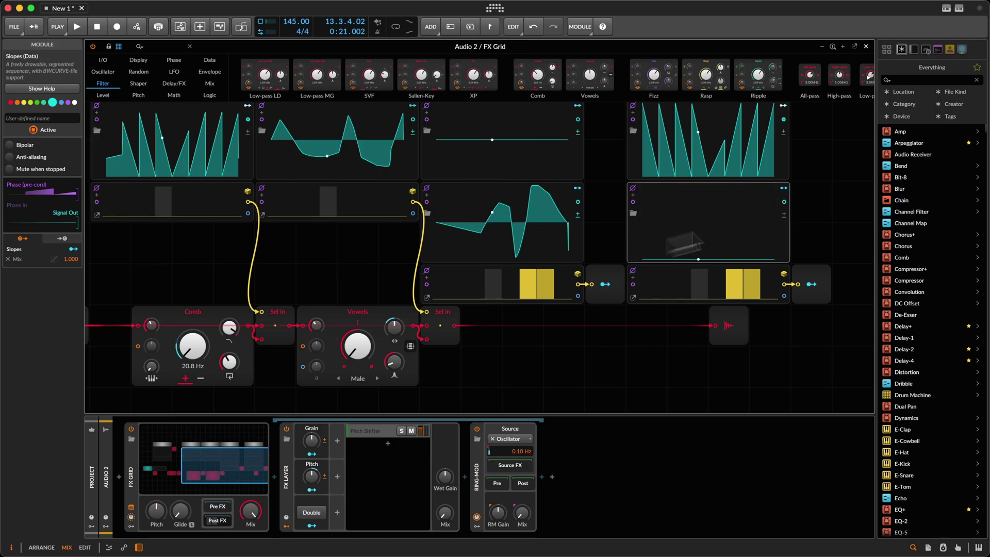
pyautogui.hscroll(5, 768, 275)
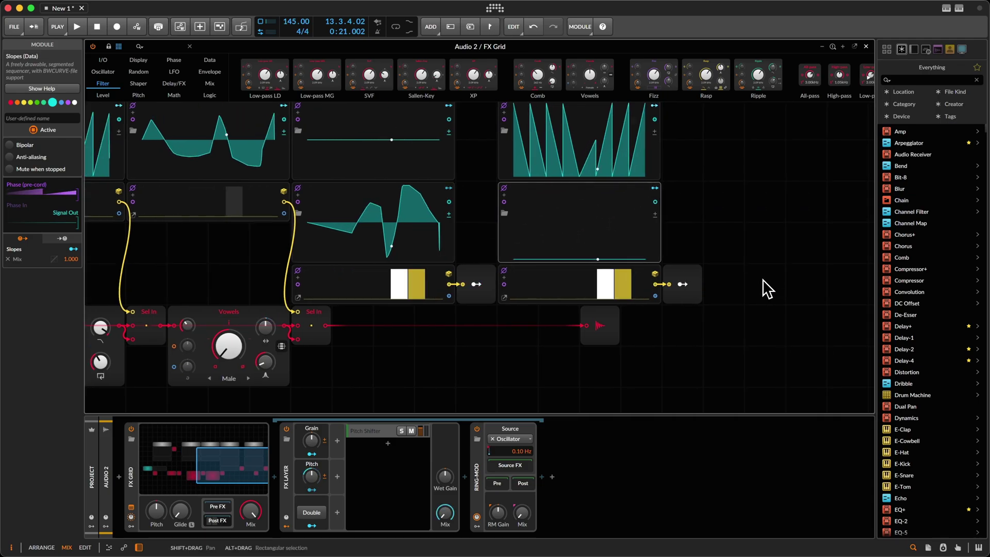
pyautogui.moveTo(692, 279); pyautogui.dragTo(718, 285)
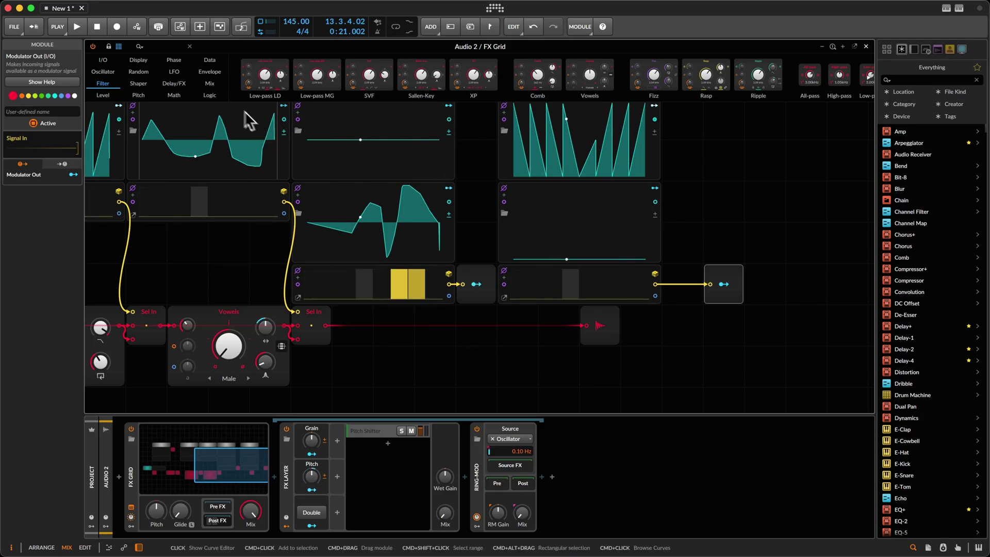
pyautogui.click(206, 96)
pyautogui.click(173, 95)
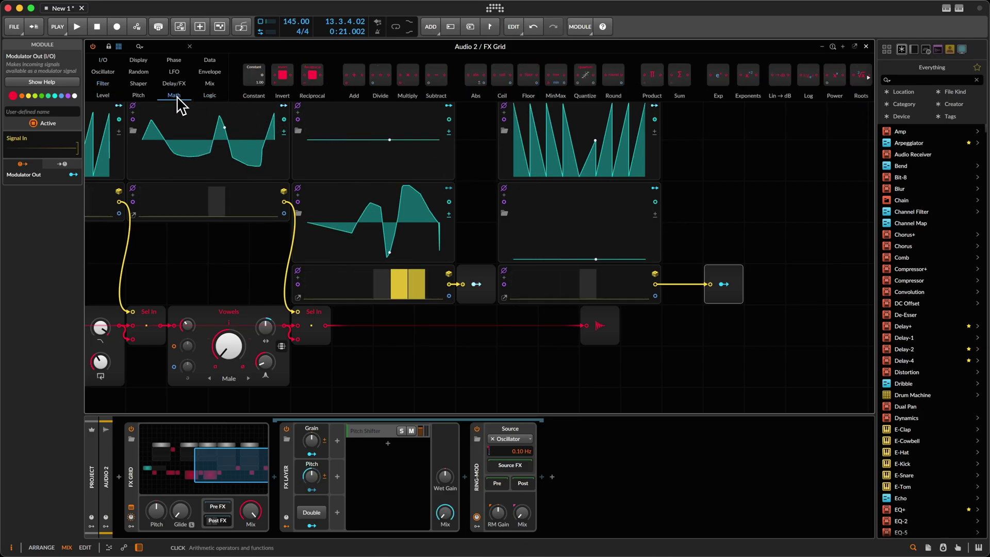
pyautogui.click(209, 84)
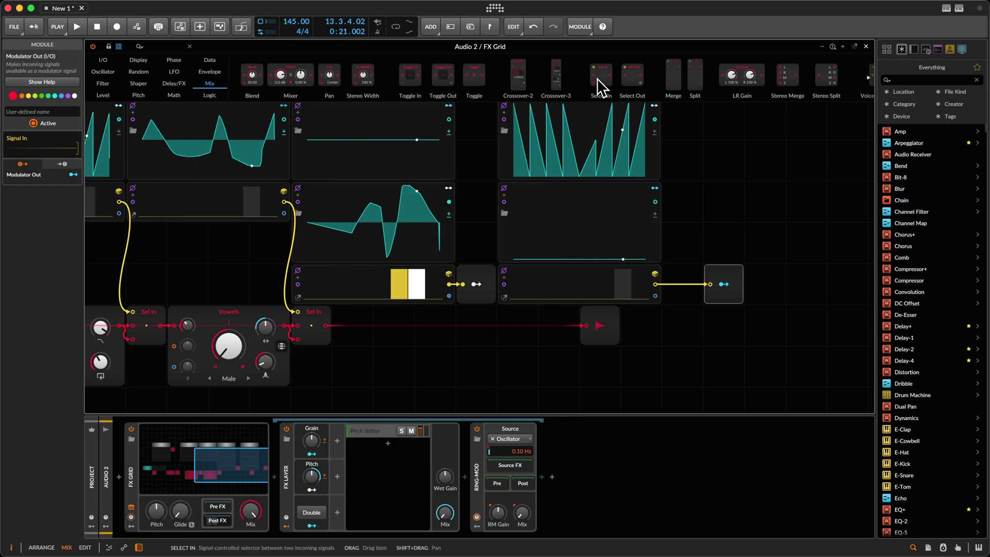
pyautogui.moveTo(598, 78); pyautogui.dragTo(688, 217)
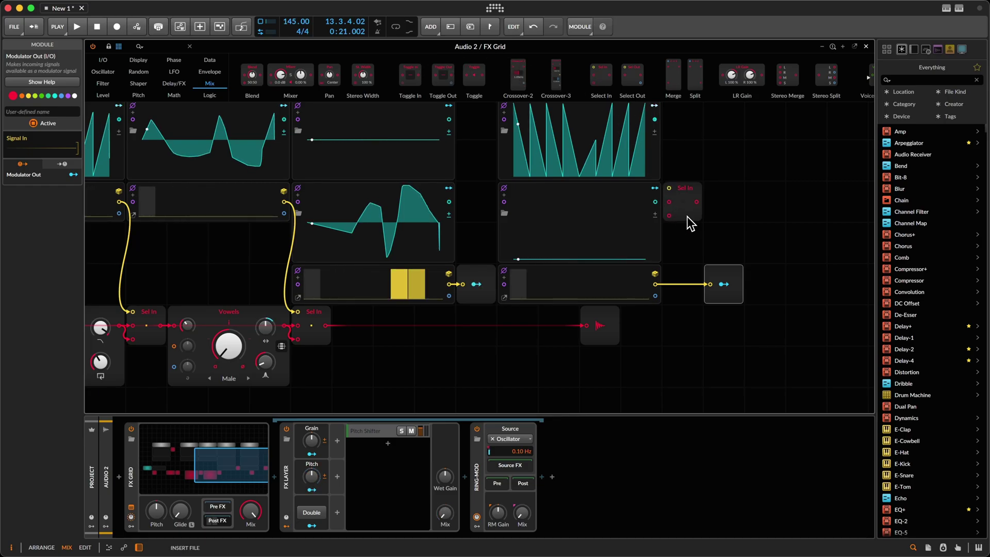
# - Connect the lower Ring curve to the Select In's second signal input and the Ring gate sequencer to its select input
pyautogui.click(676, 212)
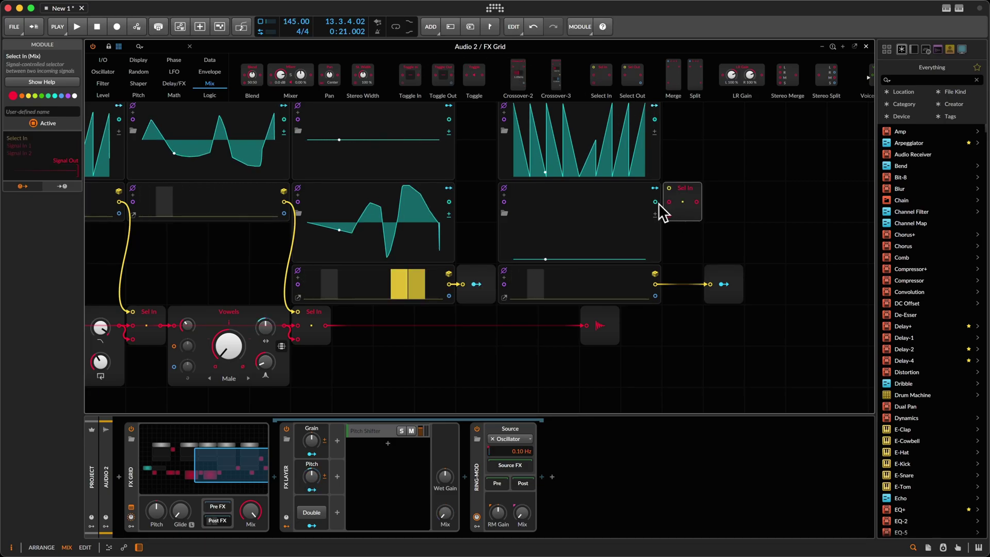
pyautogui.moveTo(657, 205); pyautogui.dragTo(669, 216)
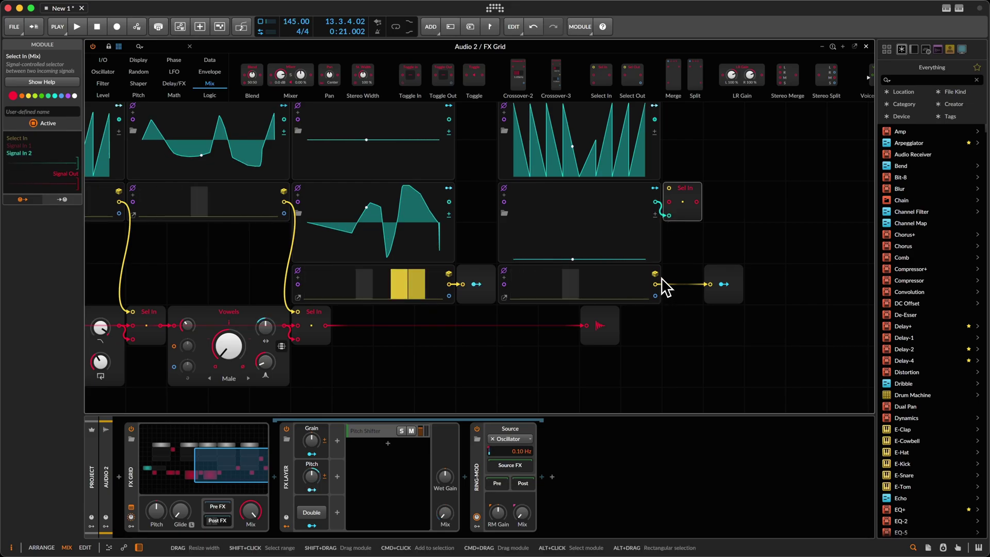
pyautogui.moveTo(655, 284); pyautogui.dragTo(669, 189)
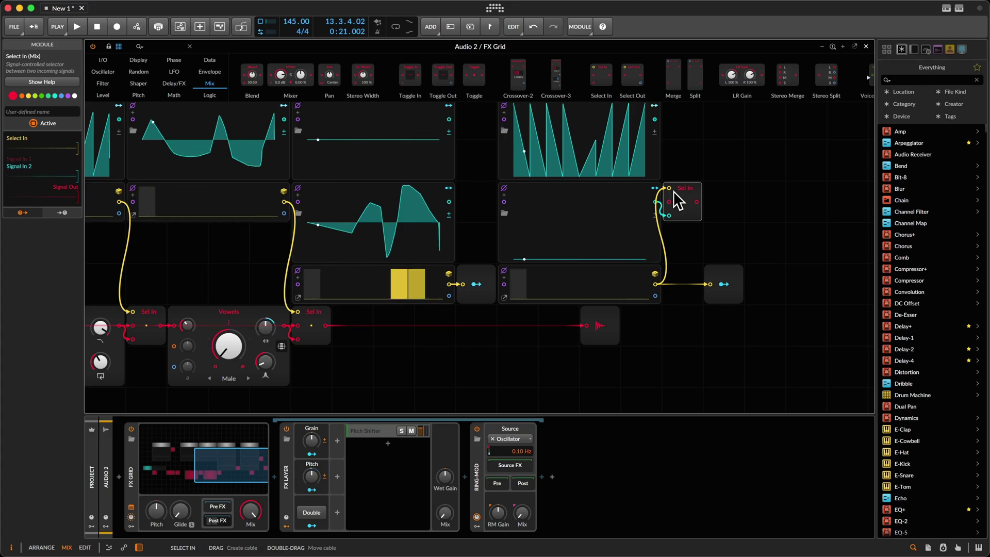
# - Activate the seventh Ring gate and move the Modulator Out next to the Select In so it receives its output
pyautogui.click(630, 292)
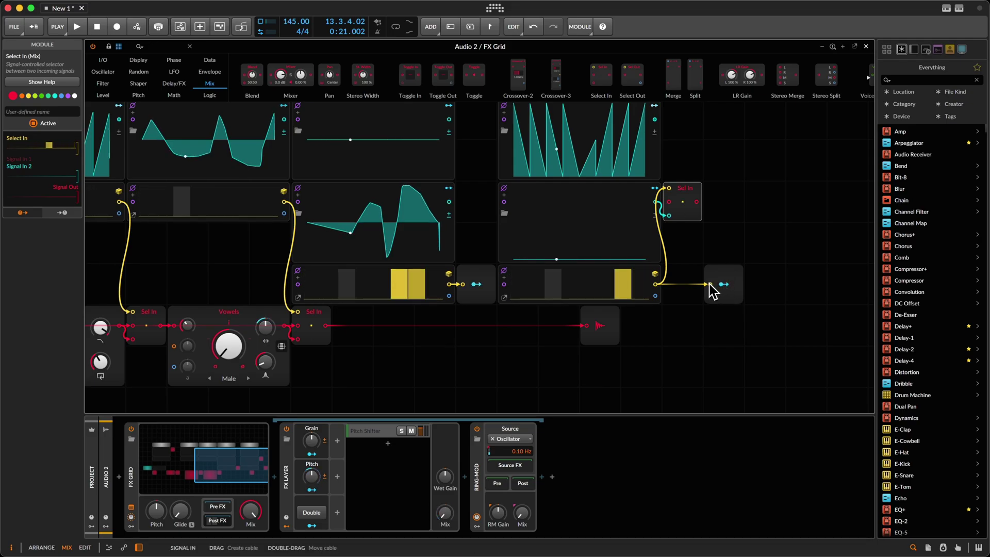
pyautogui.moveTo(714, 291); pyautogui.dragTo(710, 203)
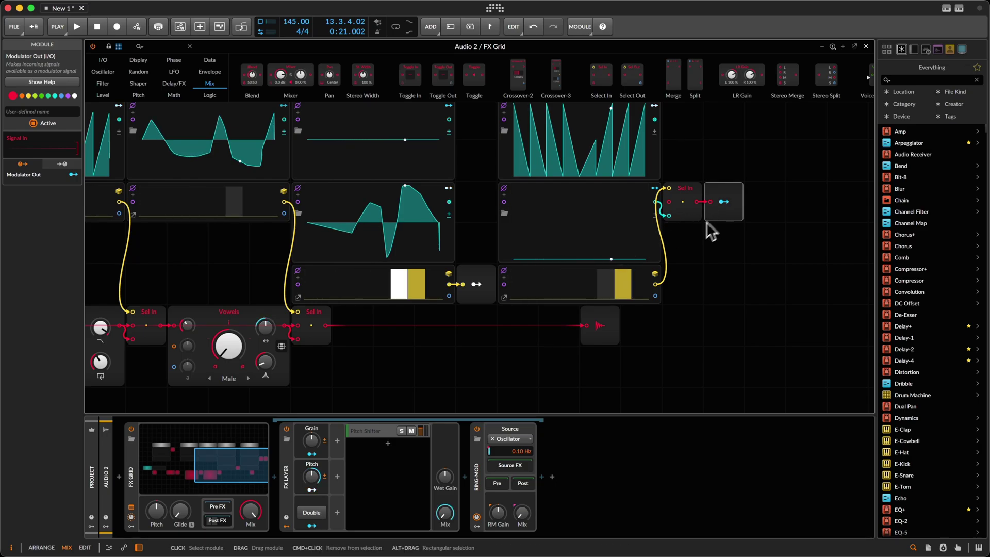
# - Start mapping the Ring's Modulator Out to the Ring-Mod's mix
pyautogui.click(607, 218)
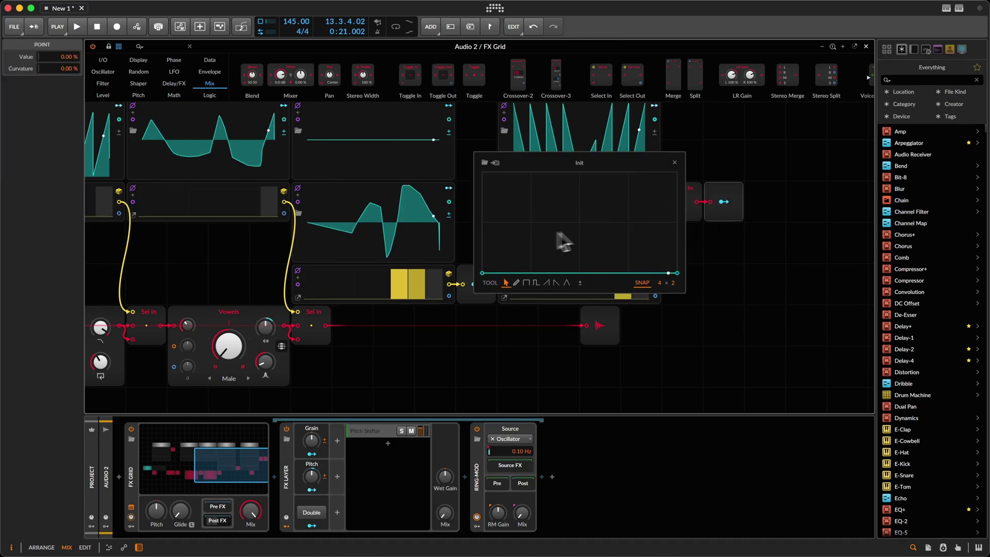
pyautogui.click(670, 164)
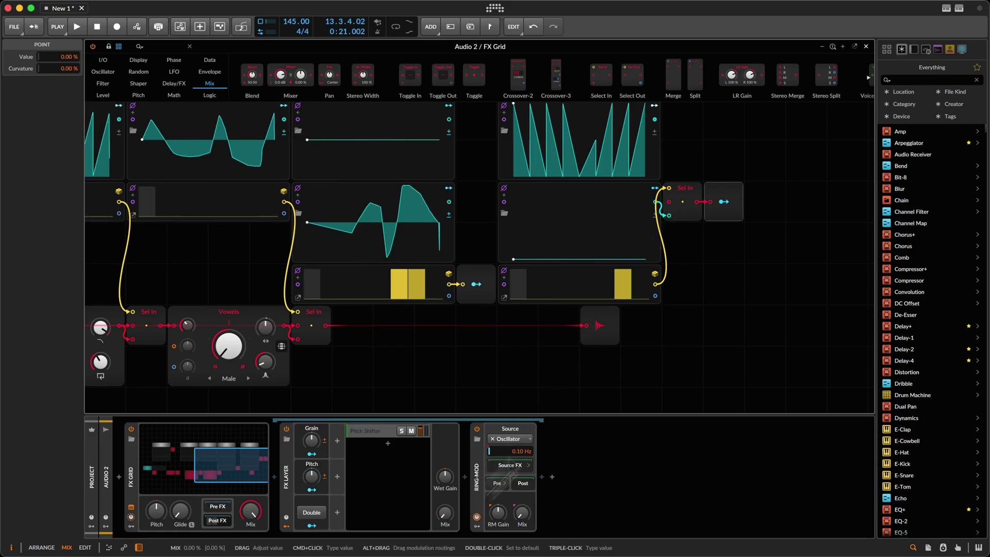
pyautogui.click(723, 204)
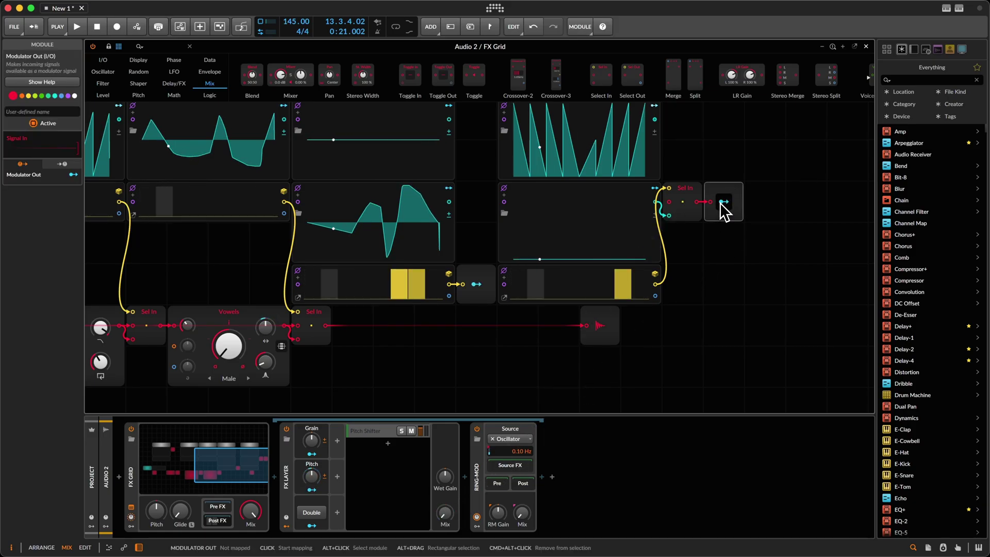
pyautogui.click(477, 484)
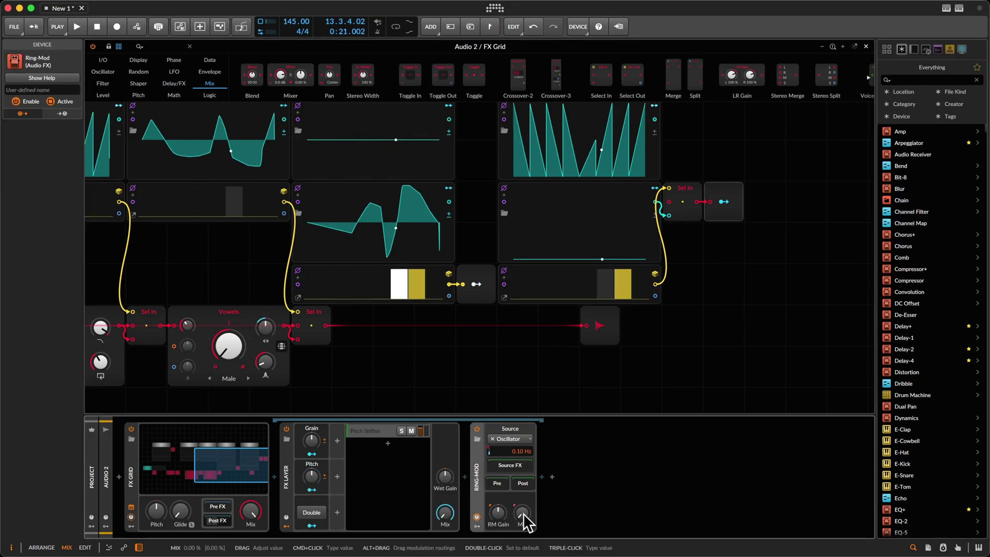
# - Reshape the lower Ring curve to rise to 50 % at its middle, hold a nearly level plateau, and fall near the end
pyautogui.click(576, 258)
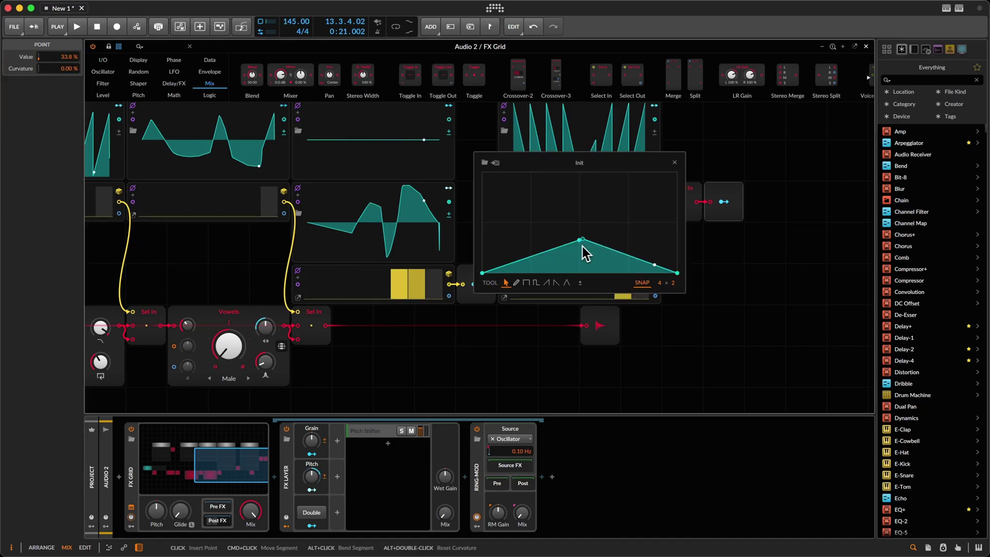
pyautogui.moveTo(583, 244); pyautogui.dragTo(586, 231)
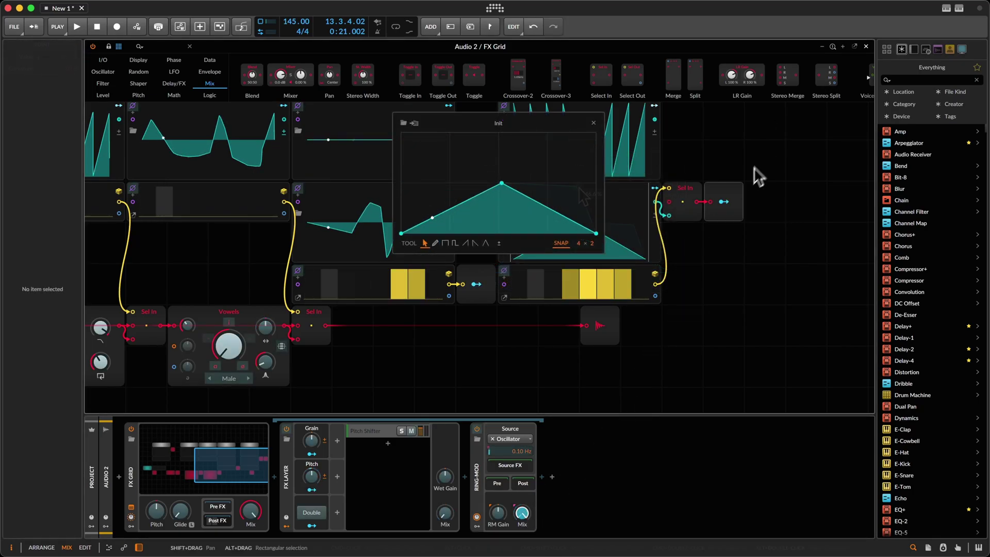
pyautogui.click(593, 123)
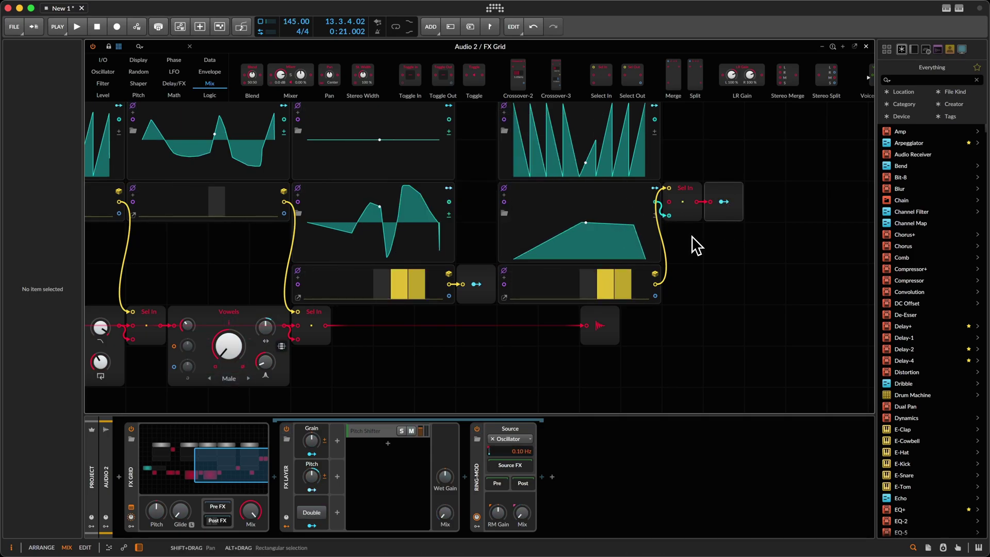
# - Resume playback and pull the plateau's end point to the end of the lower Ring curve at 81.5 %
pyautogui.press('space')
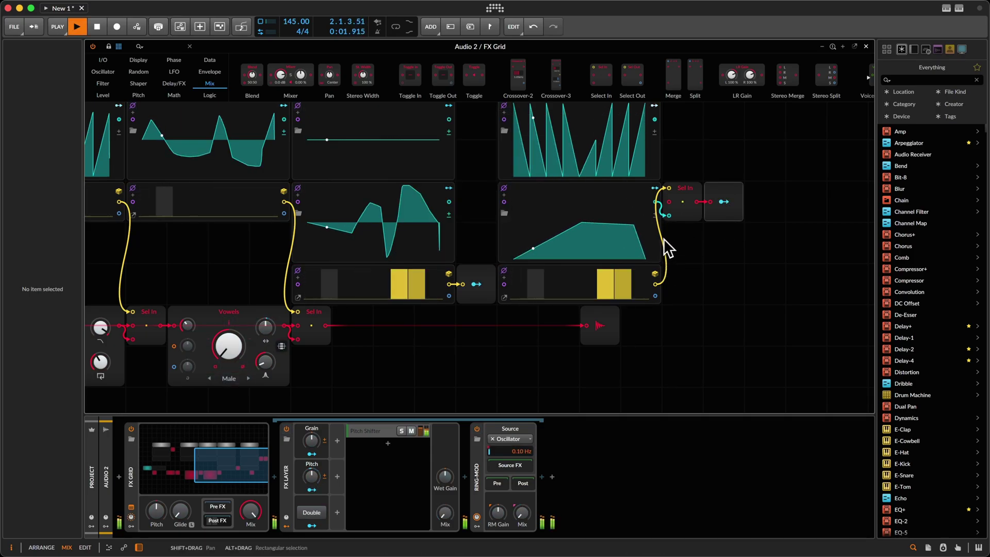
pyautogui.click(642, 216)
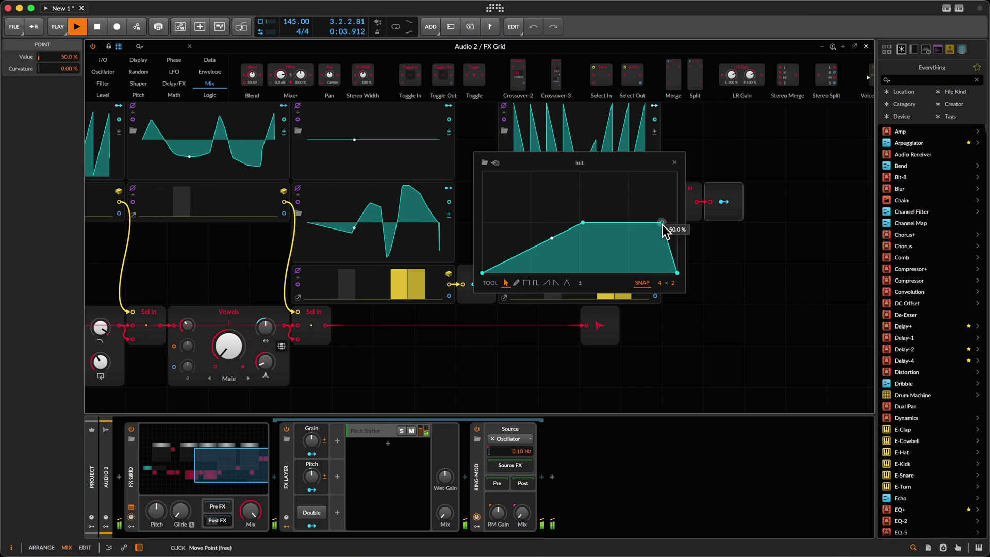
pyautogui.moveTo(663, 225); pyautogui.dragTo(676, 193)
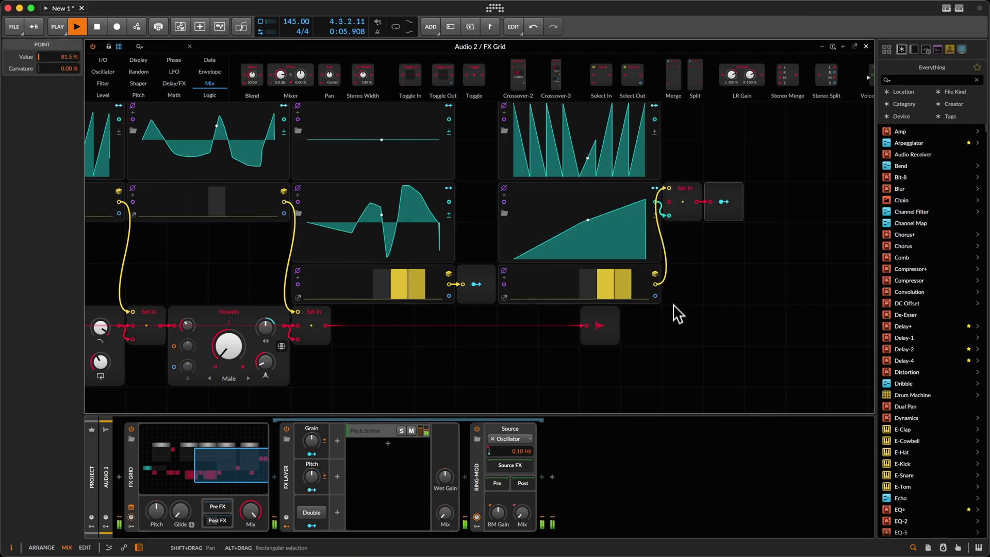
# - Stop playback, insert a Lag module between the Ring's Select In and Modulator Out, and set its time to 0.92 ms
pyautogui.scroll(2, 674, 309)
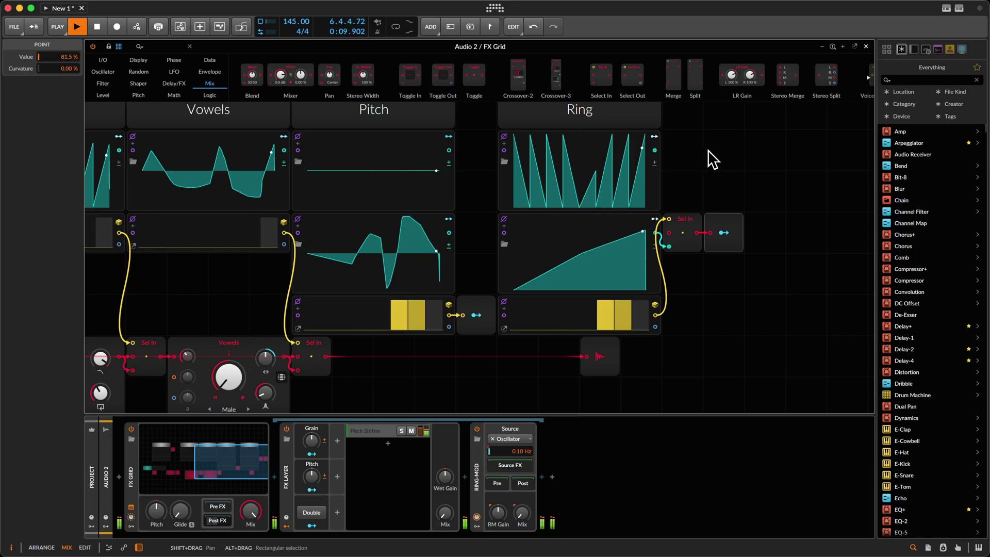
pyautogui.press('space')
pyautogui.click(675, 200)
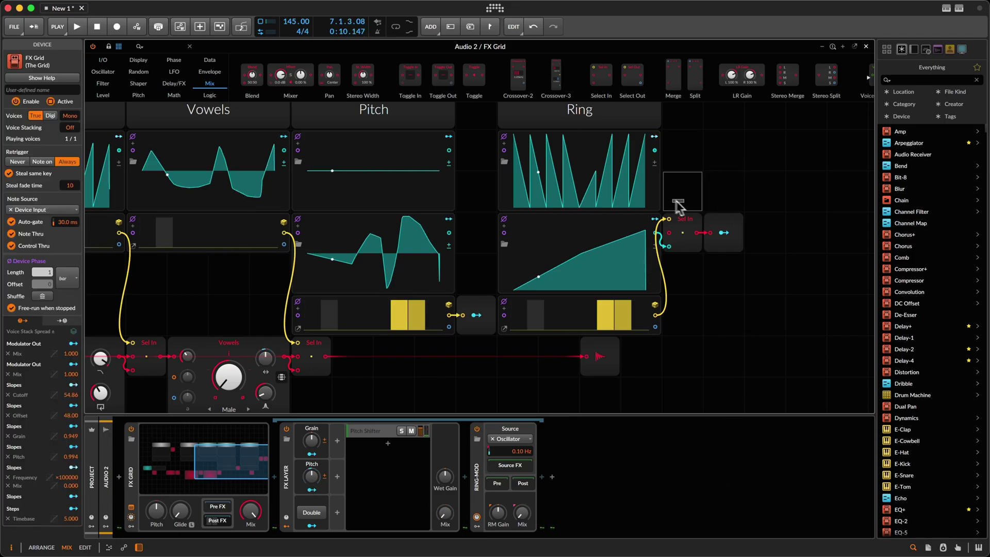
pyautogui.moveTo(678, 206); pyautogui.dragTo(731, 248)
pyautogui.moveTo(679, 227); pyautogui.dragTo(711, 229)
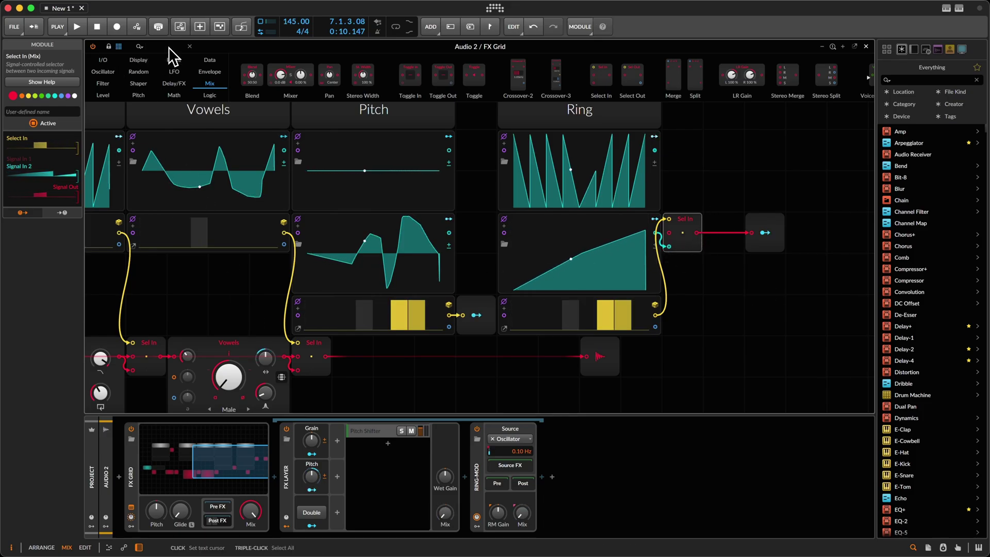
pyautogui.write('la')
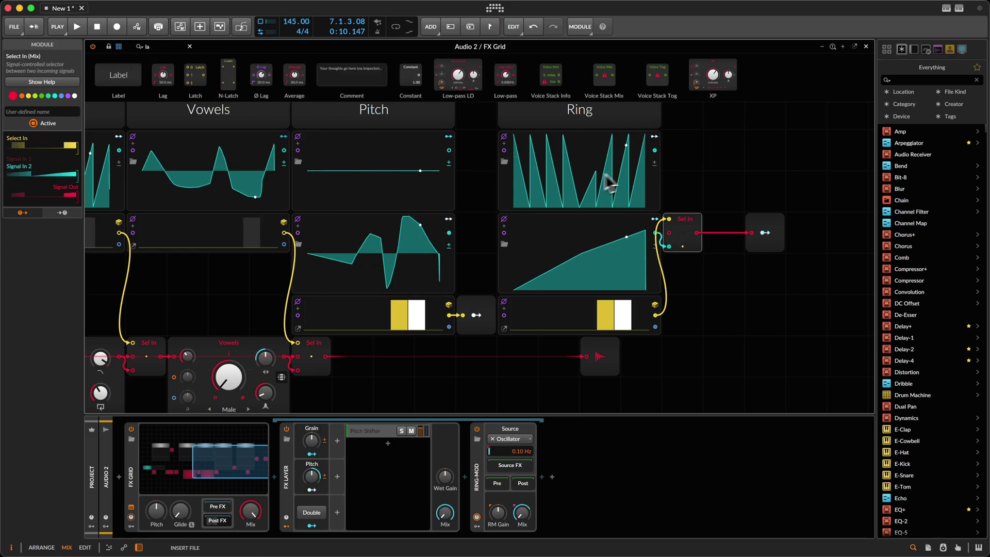
pyautogui.moveTo(608, 178); pyautogui.dragTo(711, 230)
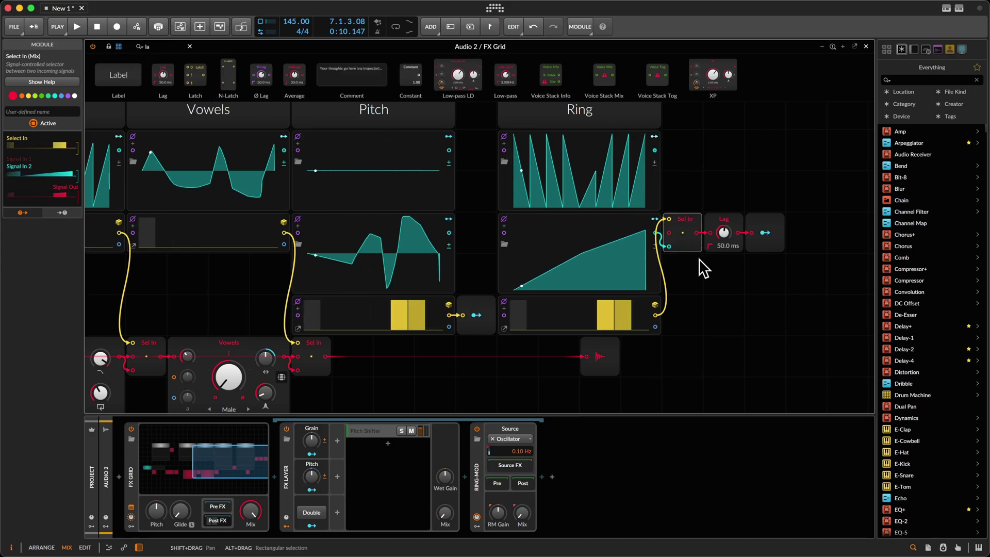
pyautogui.moveTo(723, 229)
pyautogui.mouseDown()
pyautogui.moveTo(729, 257)
pyautogui.moveTo(722, 235)
pyautogui.mouseUp()
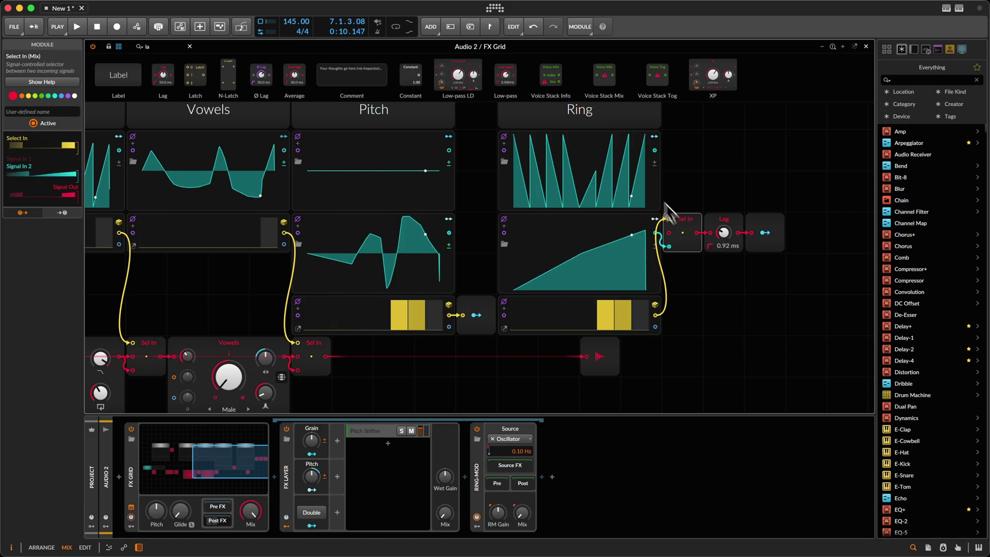
# - Reshape the lower Ring curve during playback so it jumps to 100 % at its middle and holds that level to the end
pyautogui.press('space')
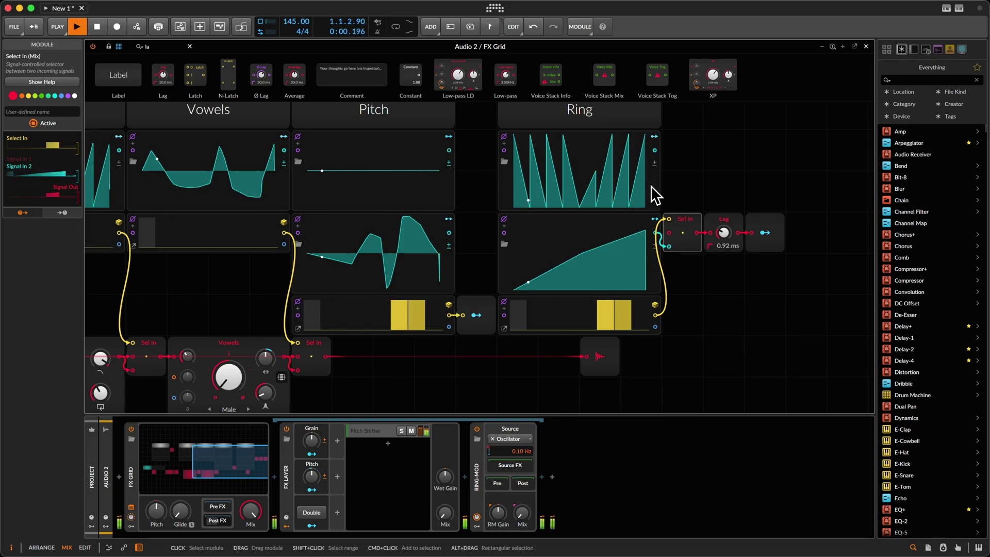
pyautogui.click(606, 242)
pyautogui.moveTo(606, 240); pyautogui.dragTo(563, 184)
pyautogui.moveTo(676, 221); pyautogui.dragTo(676, 203)
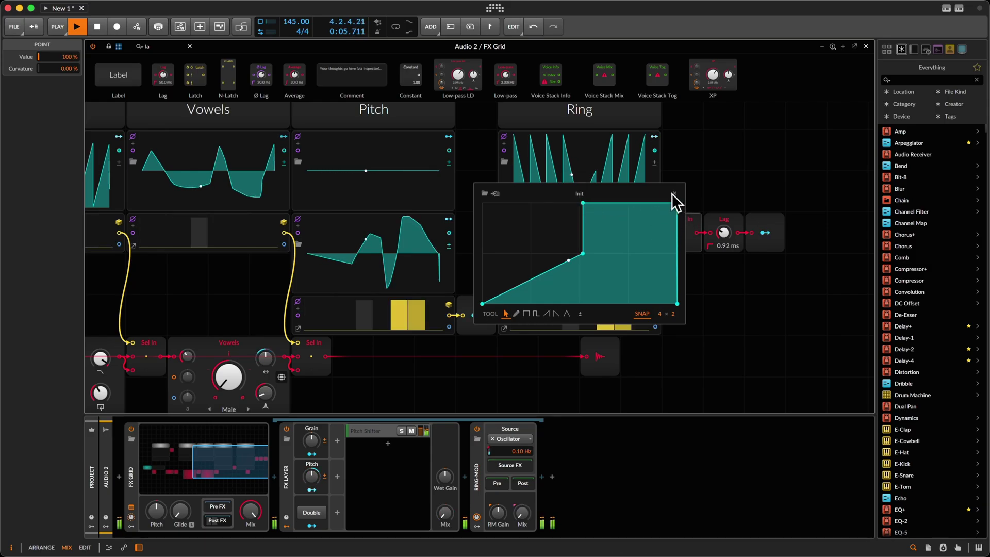
pyautogui.click(674, 193)
pyautogui.press('space')
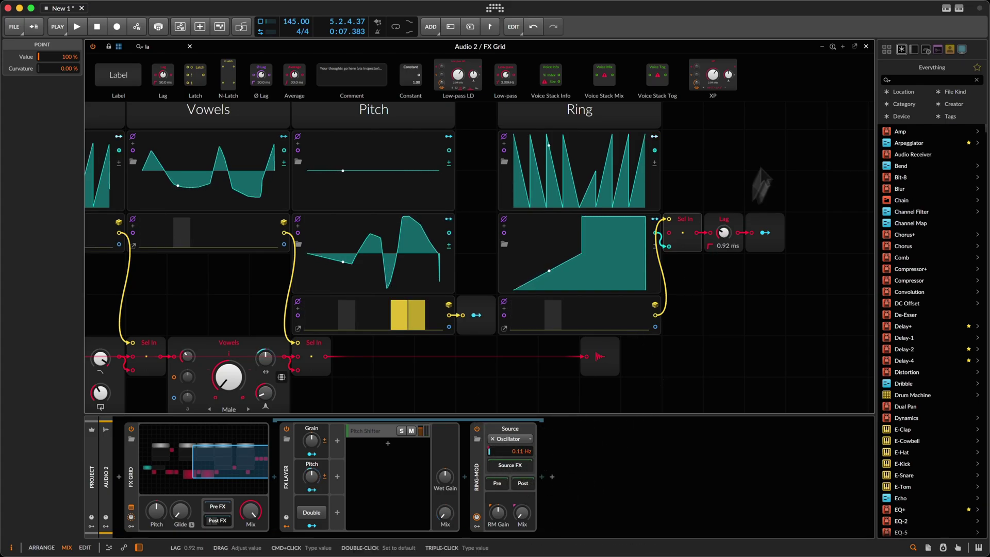
pyautogui.click(629, 213)
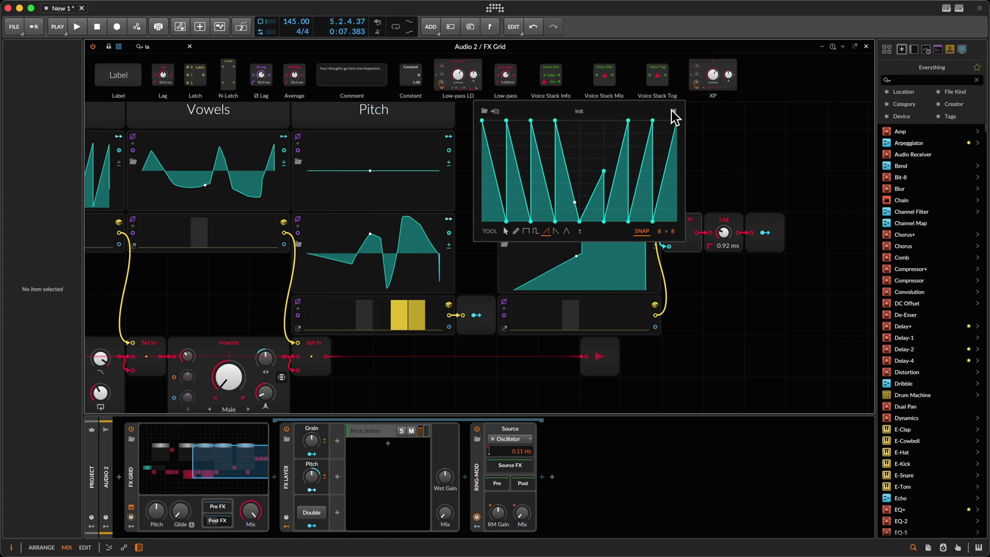
# - Stack the Lag and the Modulator Out beneath the Ring's Select In
pyautogui.scroll(1, 695, 311)
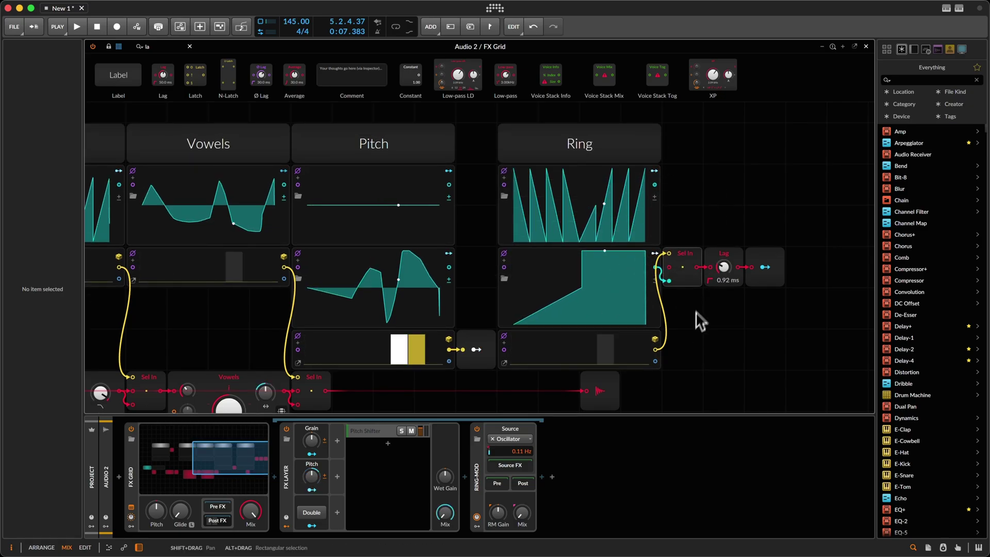
pyautogui.scroll(-1, 691, 328)
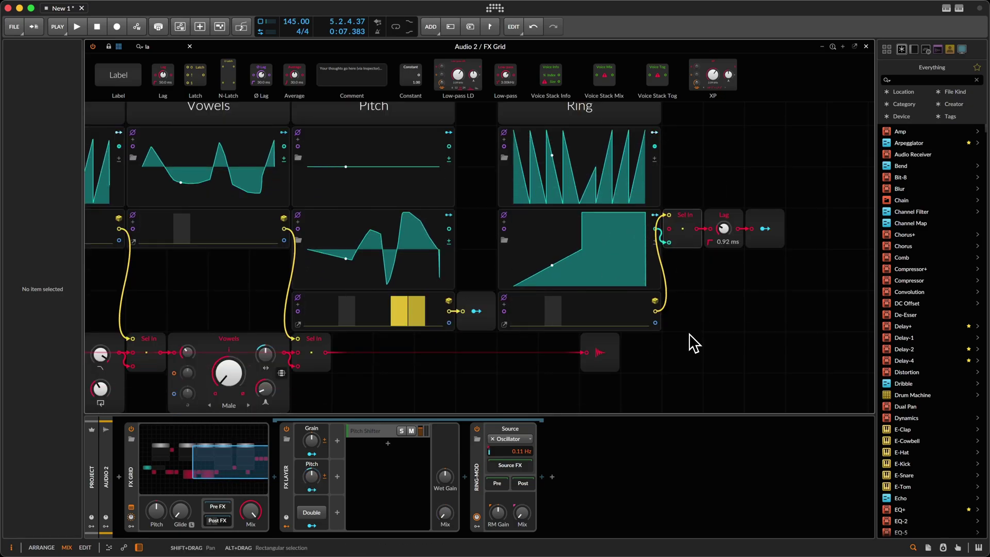
pyautogui.click(691, 226)
pyautogui.moveTo(719, 227); pyautogui.dragTo(683, 270)
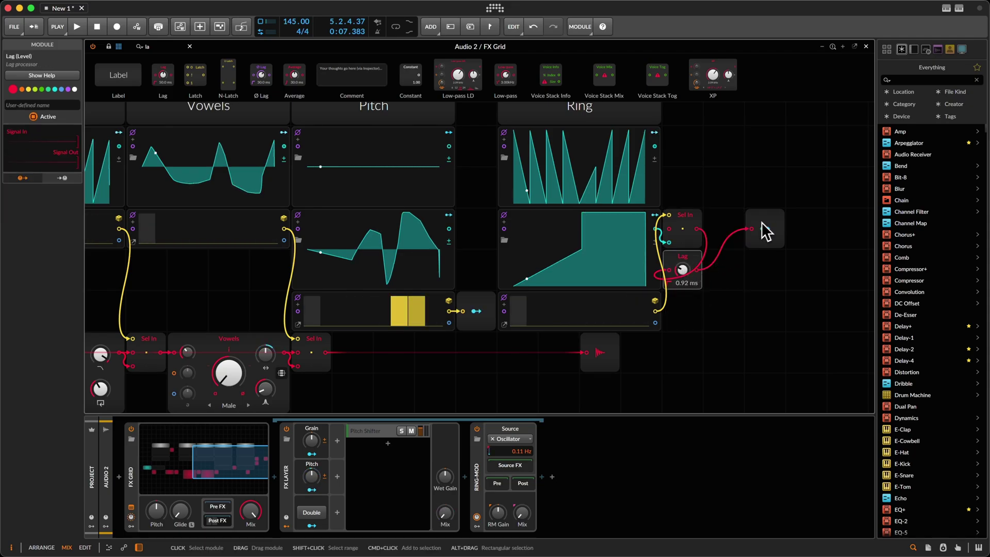
pyautogui.moveTo(767, 230); pyautogui.dragTo(685, 313)
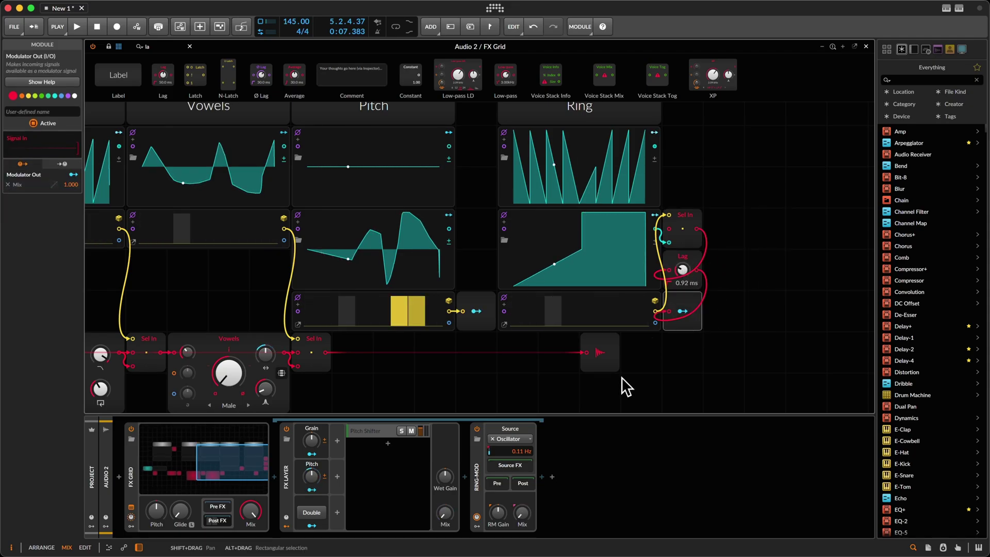
# - Enlarge the Grid editor downward to cover the device panel area
pyautogui.hscroll(-5, 622, 369)
pyautogui.moveTo(712, 414); pyautogui.dragTo(712, 480)
pyautogui.hscroll(-5, 606, 367)
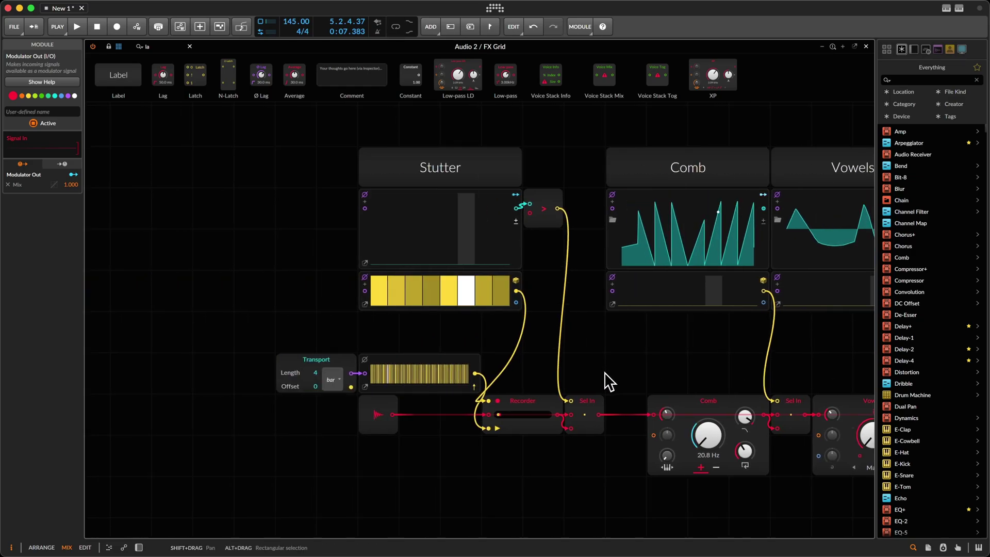
# - Move the whole audio row, from Transport and Audio In through Comb and Vowels to Audio Out, farther below the sequencer modules
pyautogui.moveTo(143, 341); pyautogui.dragTo(484, 488)
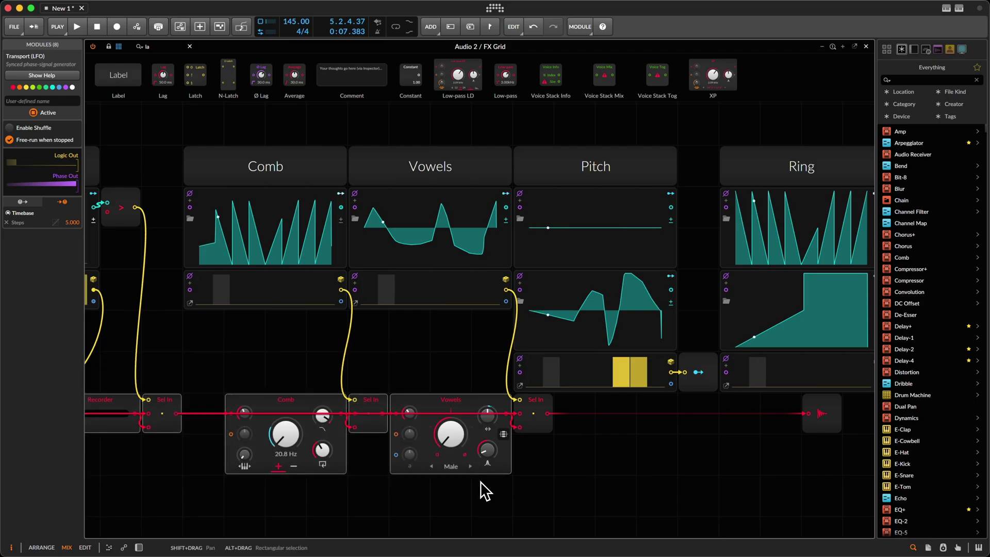
pyautogui.click(294, 404)
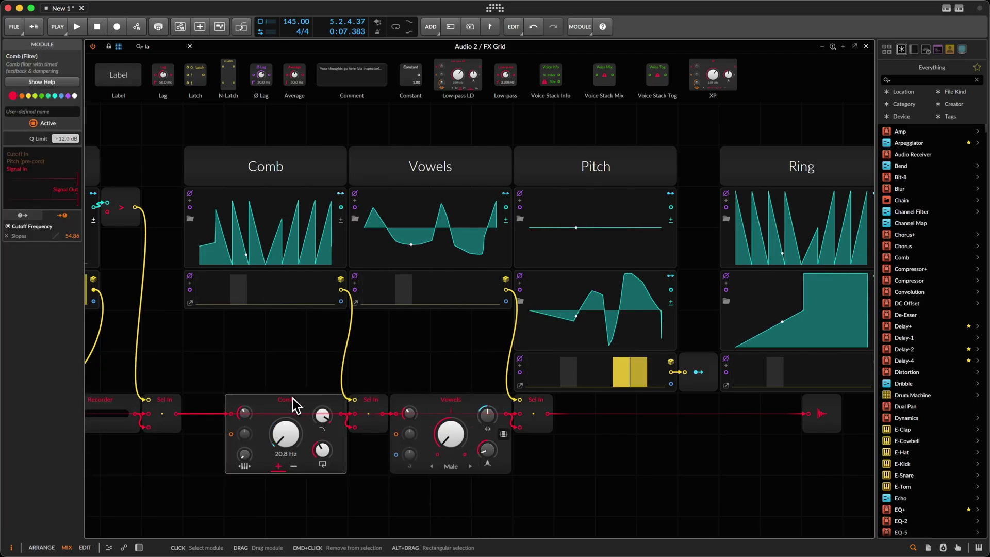
pyautogui.hscroll(-7, 290, 421)
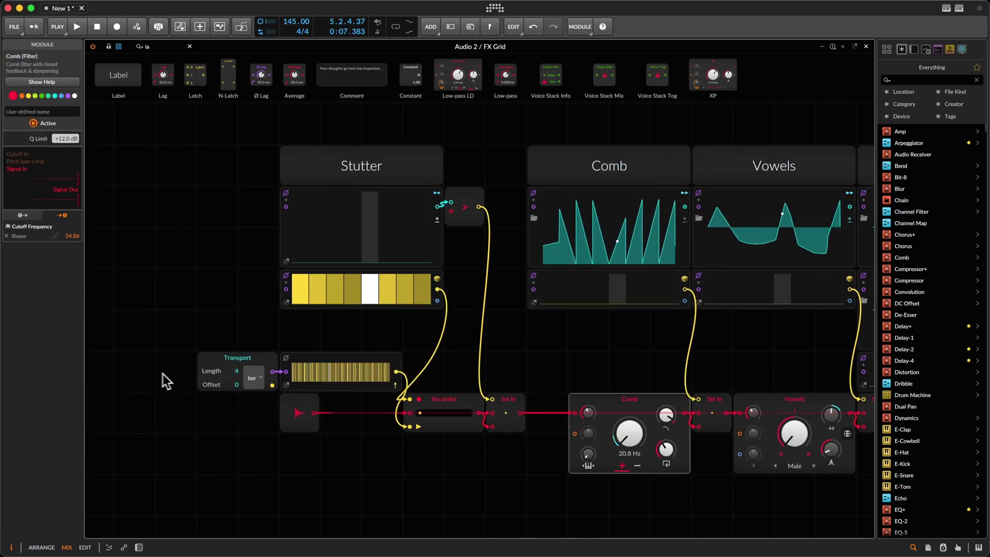
pyautogui.moveTo(158, 371); pyautogui.dragTo(785, 469)
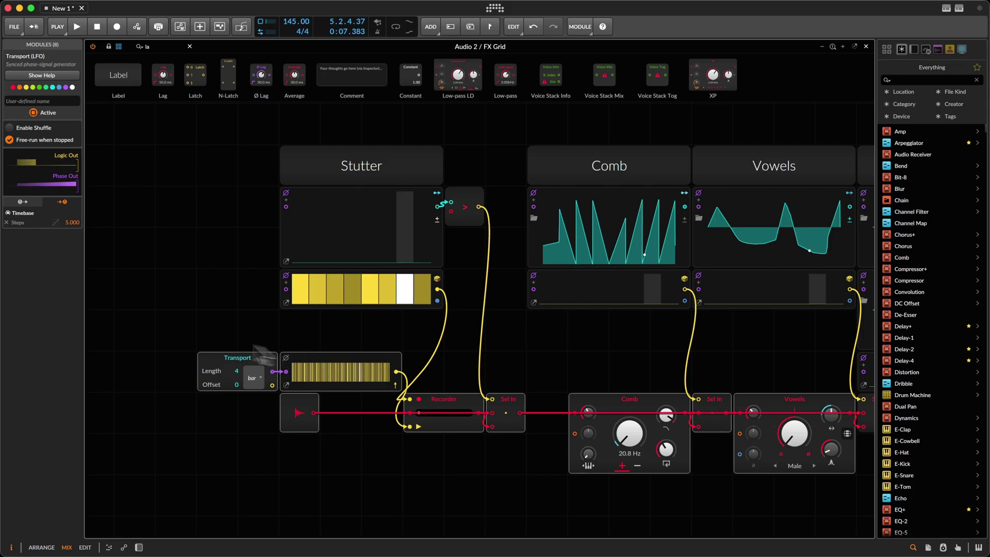
pyautogui.moveTo(231, 361); pyautogui.dragTo(234, 473)
pyautogui.hscroll(10, 340, 438)
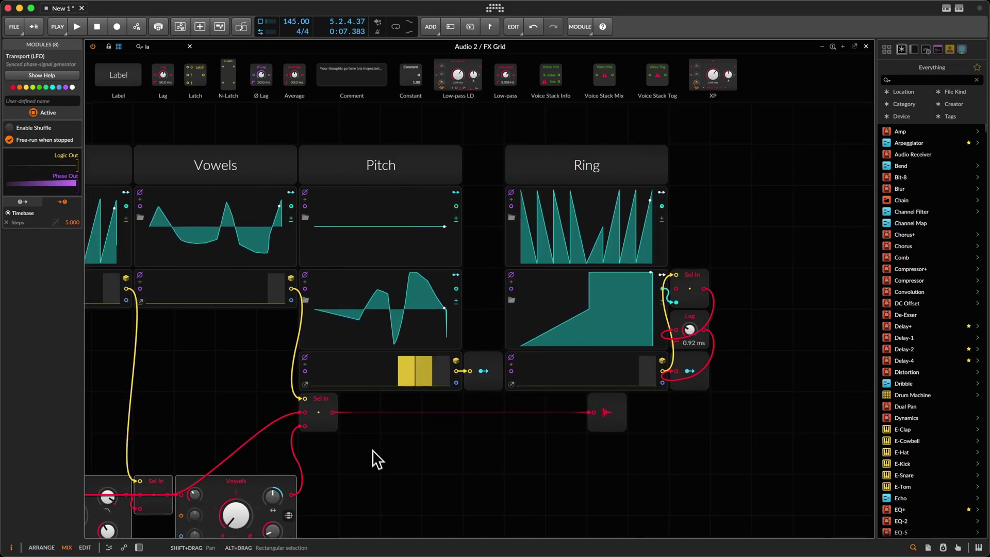
pyautogui.moveTo(318, 435); pyautogui.dragTo(622, 491)
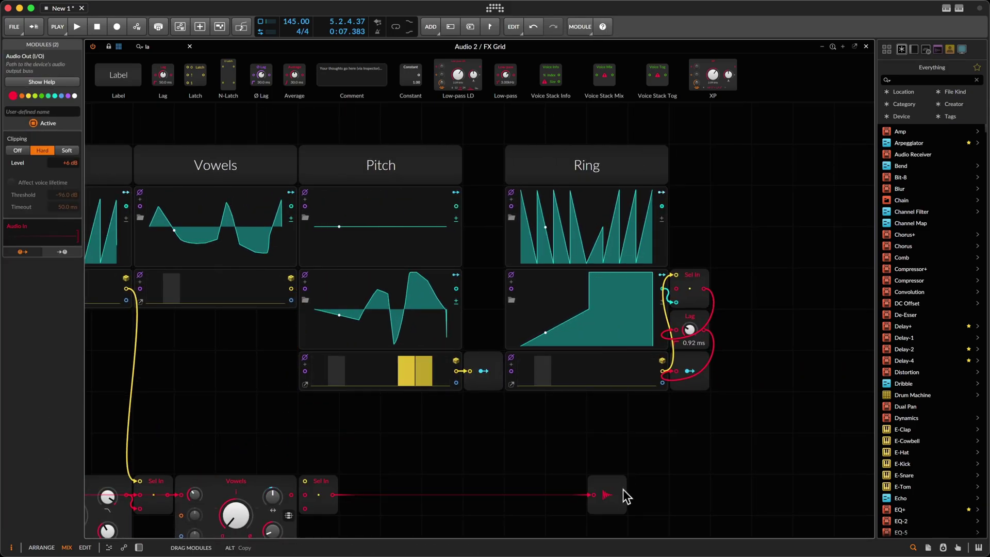
# - Bring the whole patch into view and lock its modules
pyautogui.hscroll(-5, 504, 443)
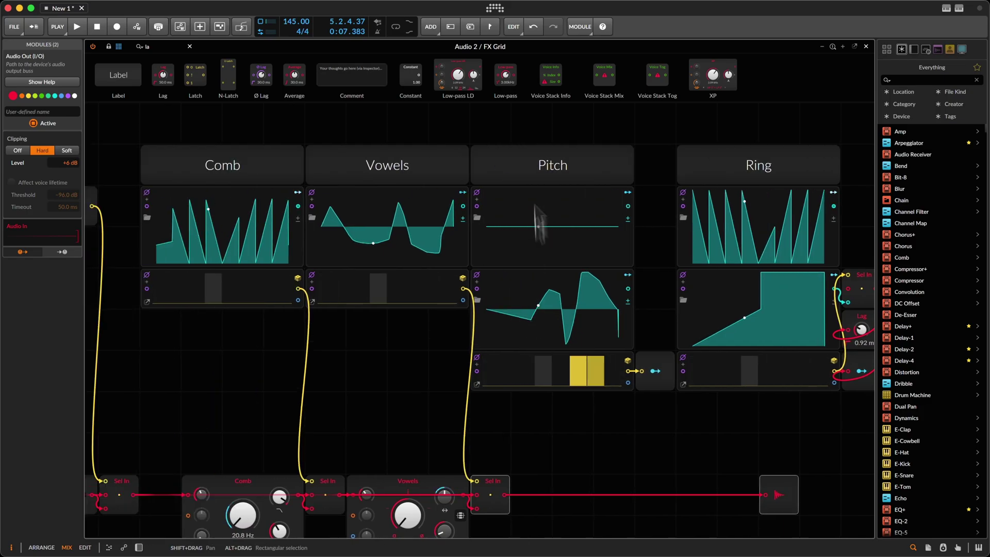
pyautogui.scroll(-5, 387, 372)
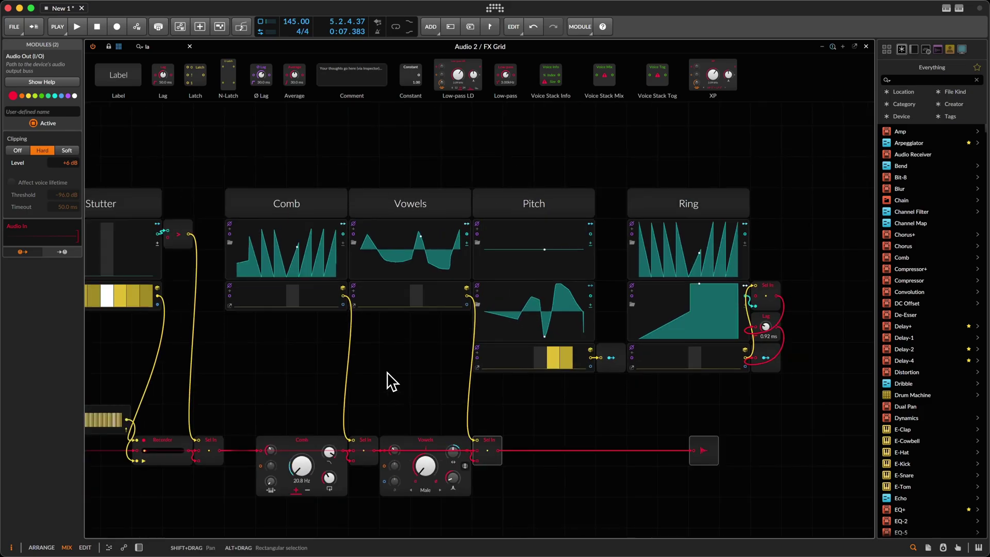
pyautogui.hscroll(-3, 400, 354)
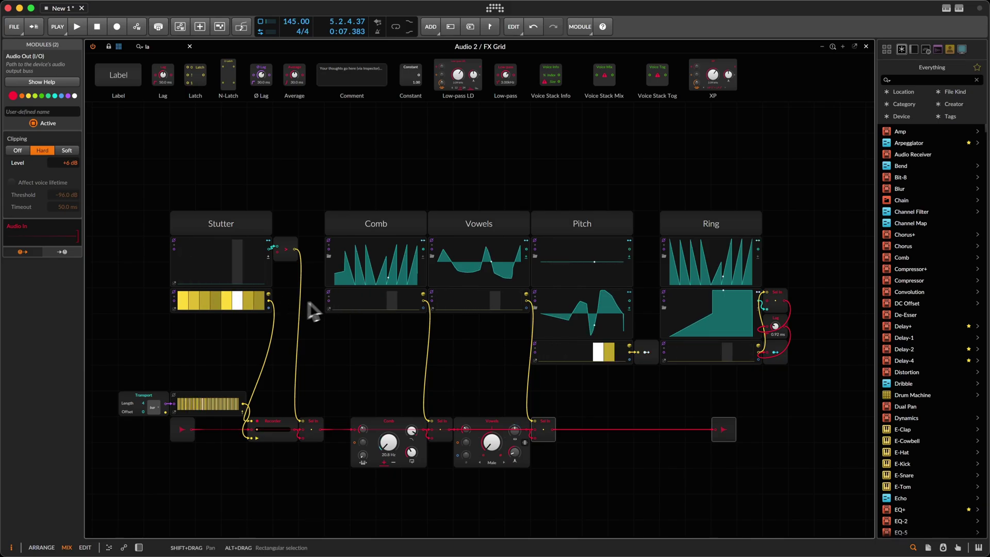
pyautogui.moveTo(171, 134); pyautogui.dragTo(863, 344)
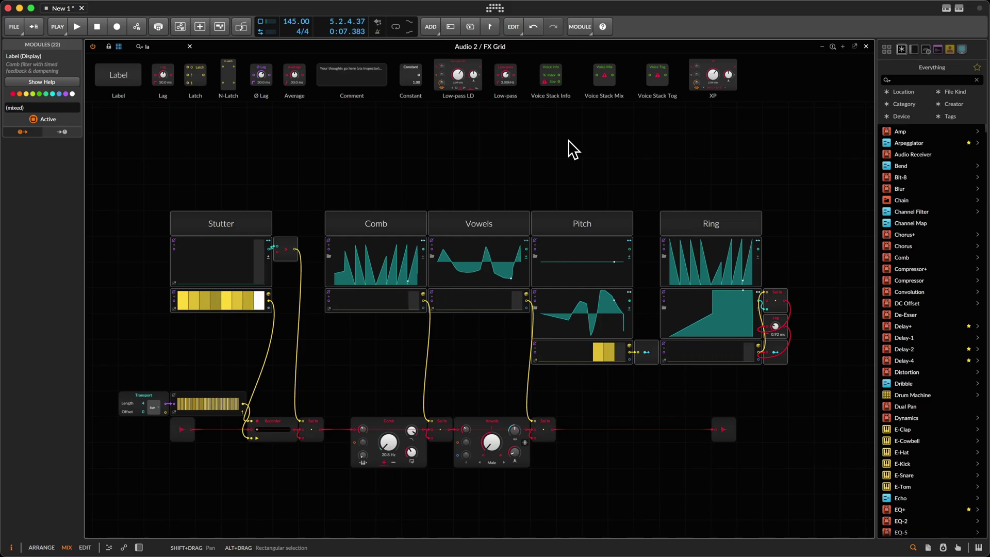
pyautogui.click(231, 122)
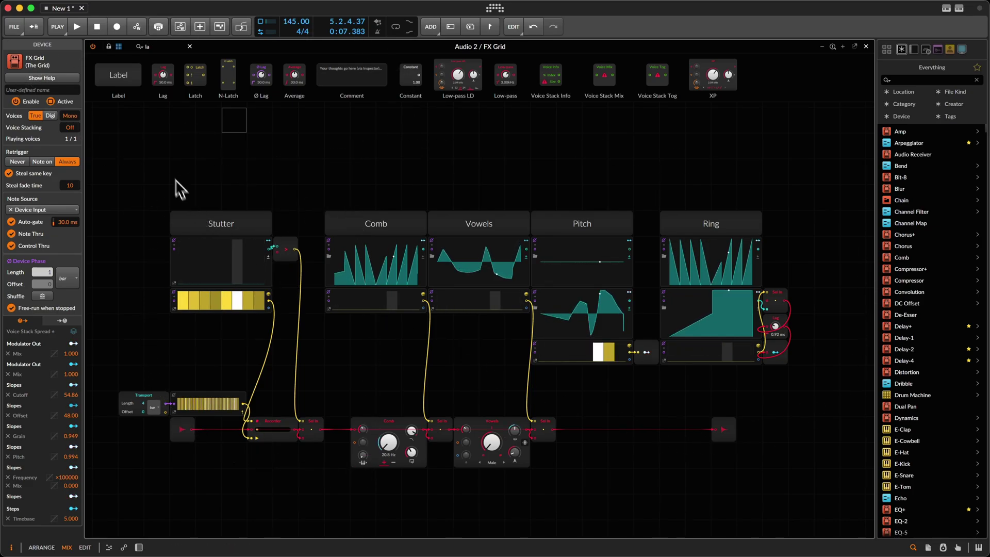
pyautogui.click(109, 48)
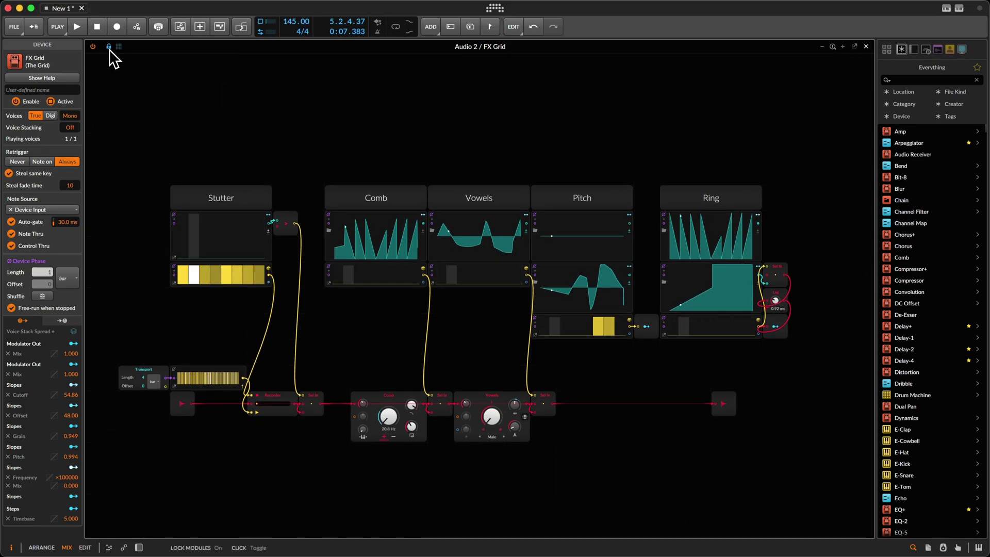
pyautogui.click(110, 47)
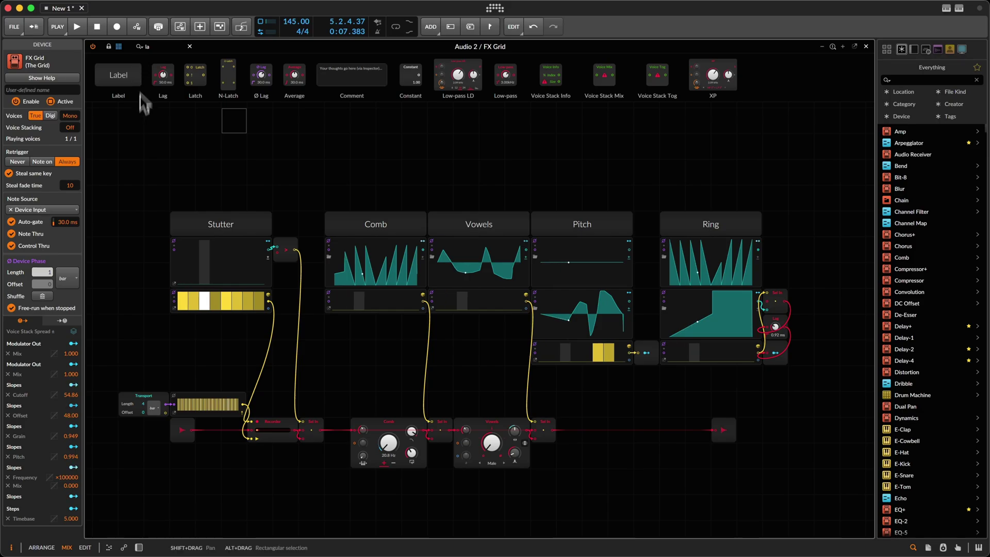
pyautogui.click(109, 46)
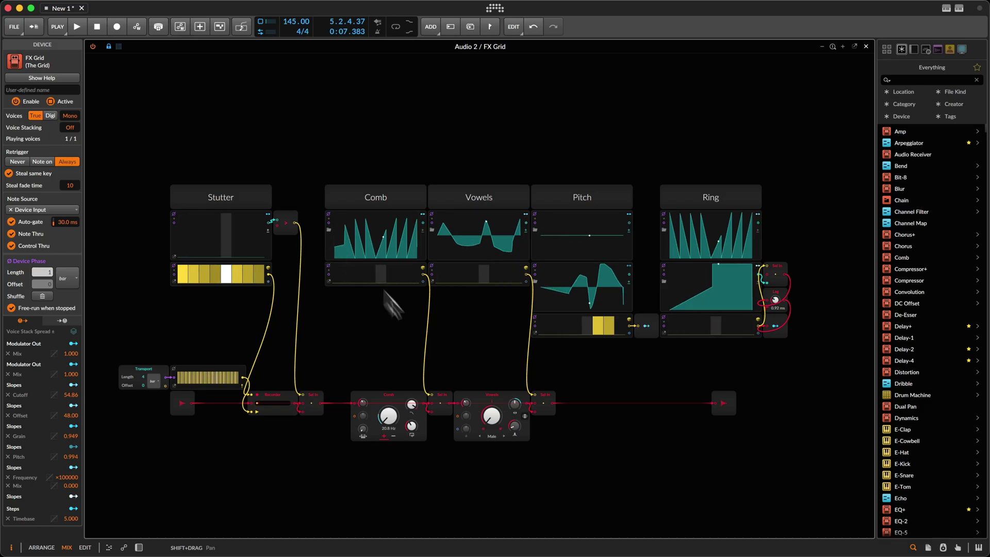
# - Start playback and draw values into the last four Stutter steps, with the seventh and eighth steps higher than the others
pyautogui.press('space')
pyautogui.moveTo(224, 239); pyautogui.dragTo(254, 227)
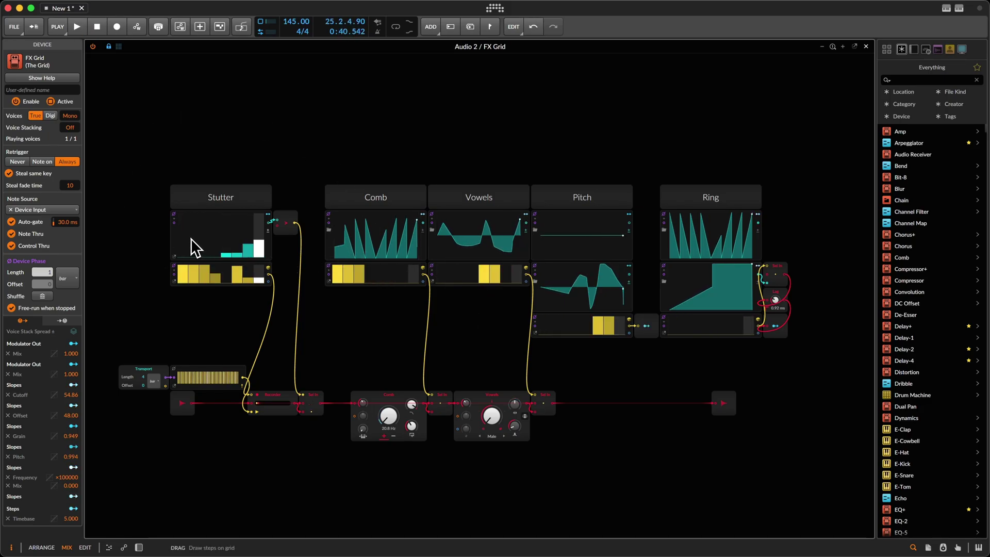
pyautogui.click(249, 235)
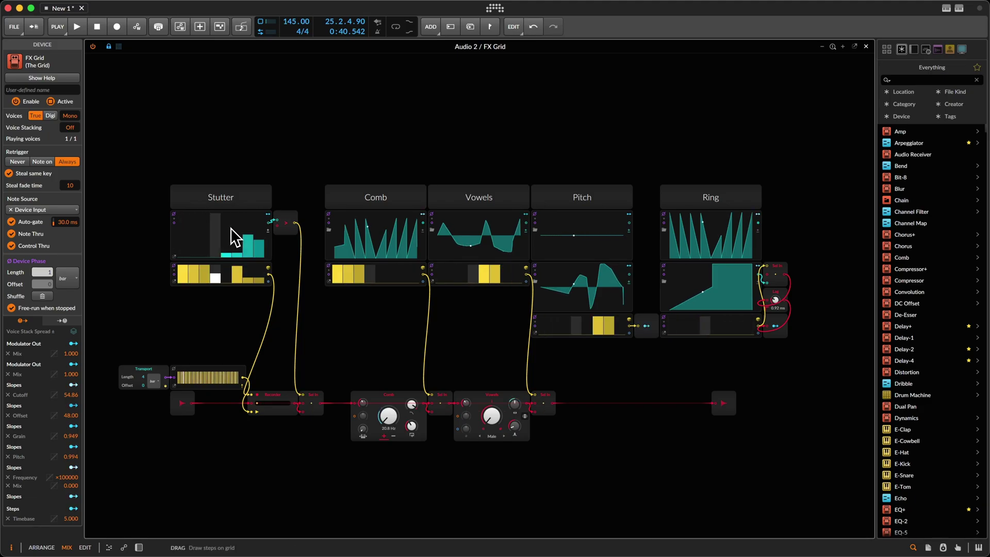
# - Randomize the values of the eight upper Stutter steps
pyautogui.press('super+plus')
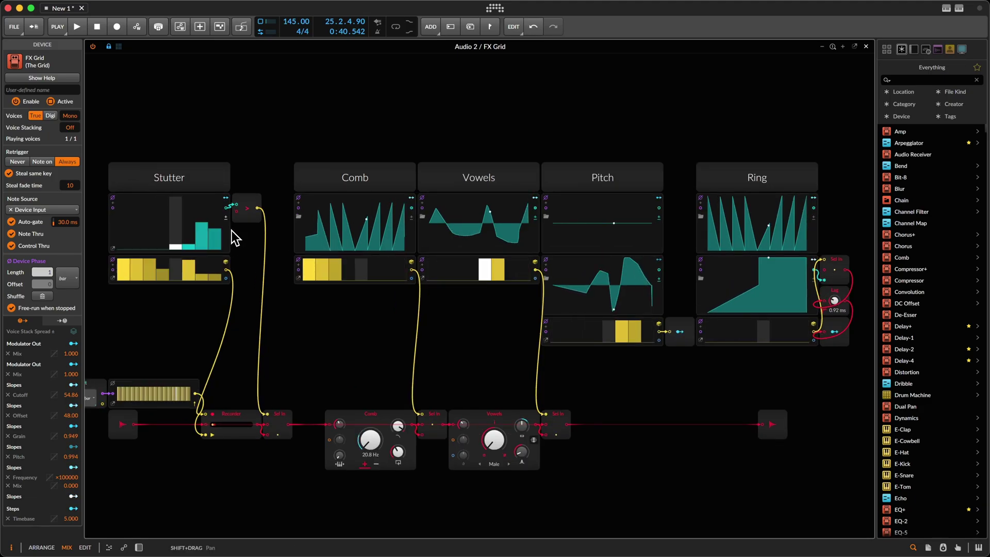
pyautogui.hscroll(-4, 231, 230)
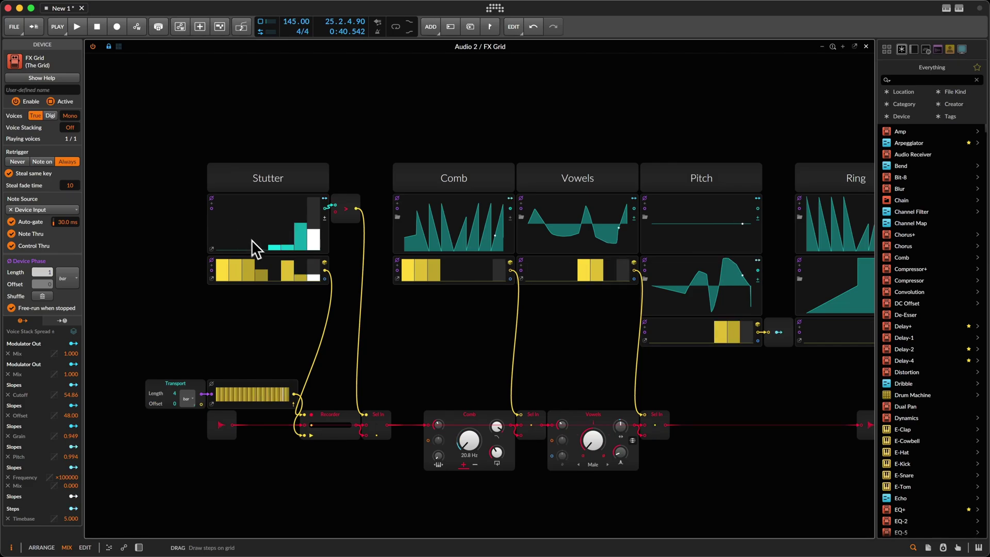
pyautogui.click(212, 250)
pyautogui.click(346, 273)
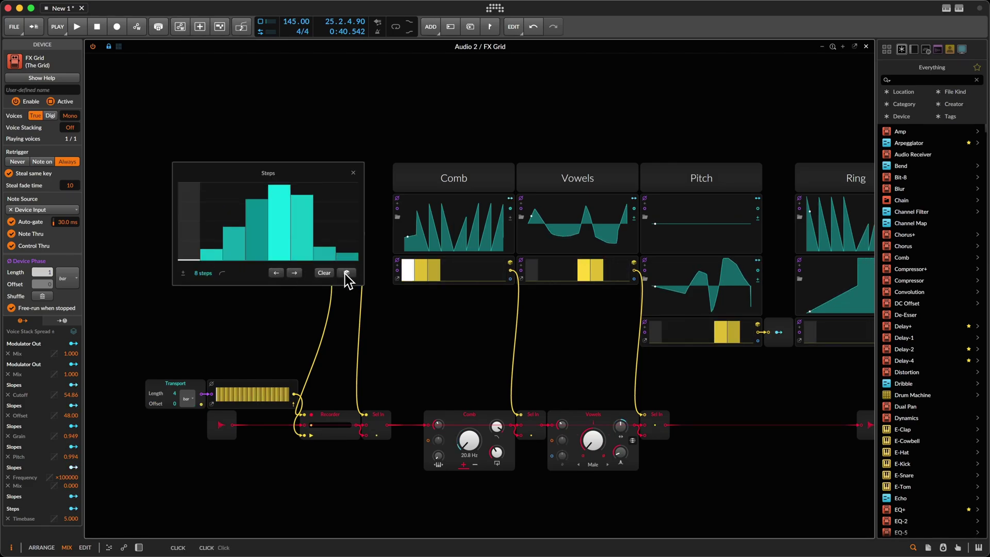
pyautogui.click(346, 273)
pyautogui.click(353, 173)
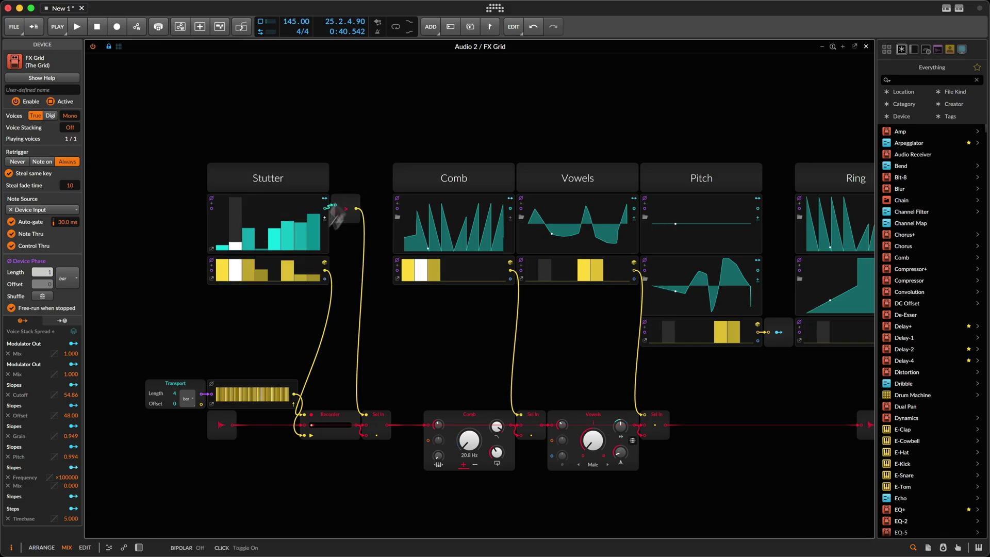
# - Randomize the probabilities of the eight lower Stutter trigger steps twice and start playback
pyautogui.click(211, 278)
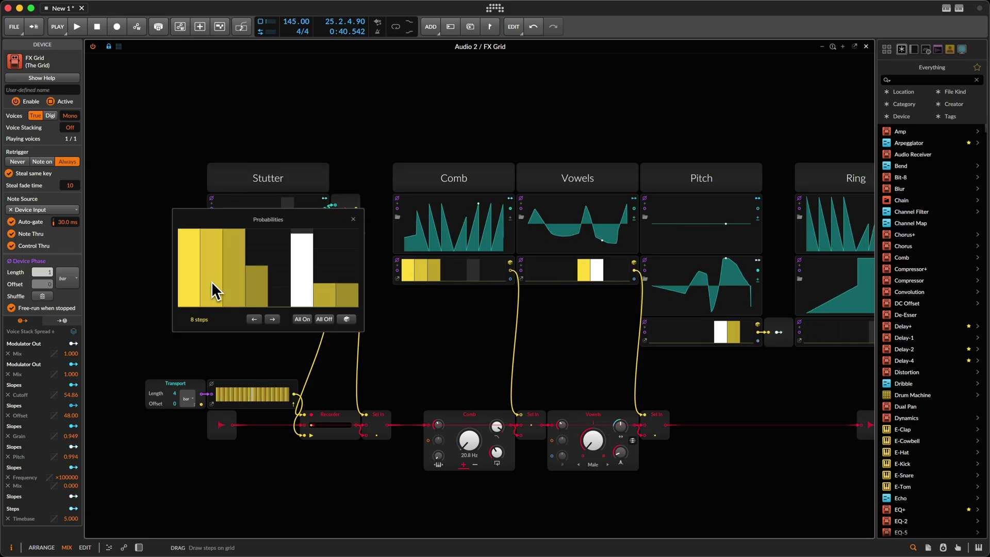
pyautogui.click(347, 319)
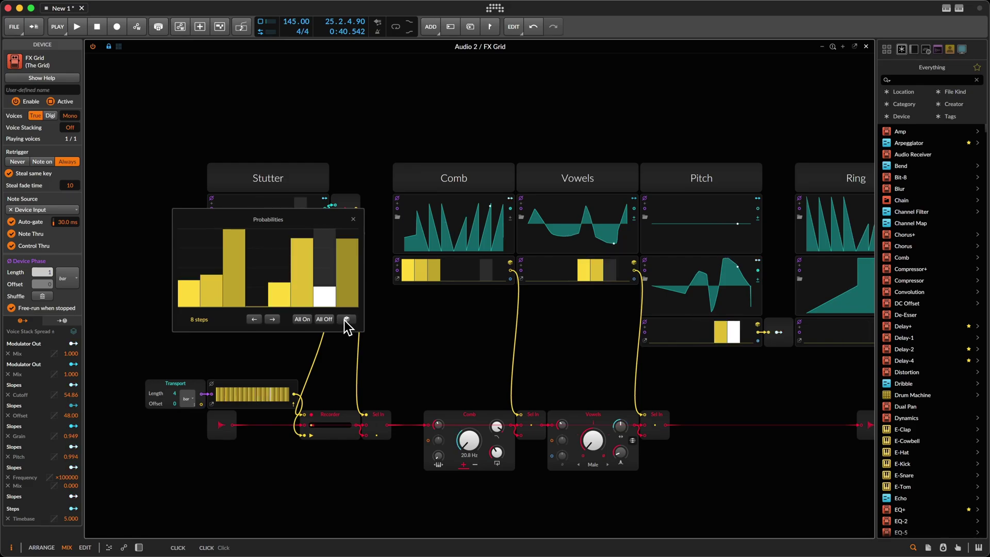
pyautogui.click(347, 319)
pyautogui.press('space')
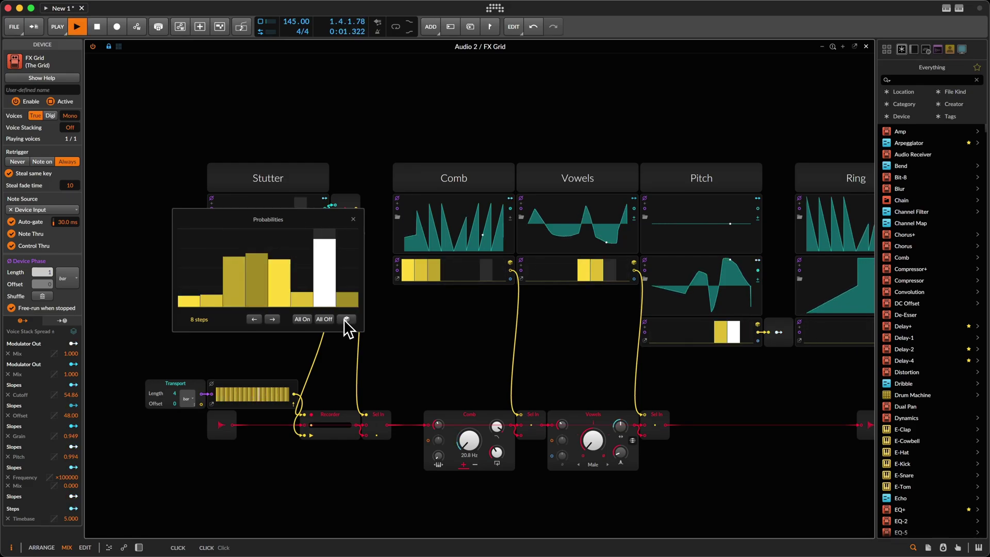
pyautogui.click(353, 219)
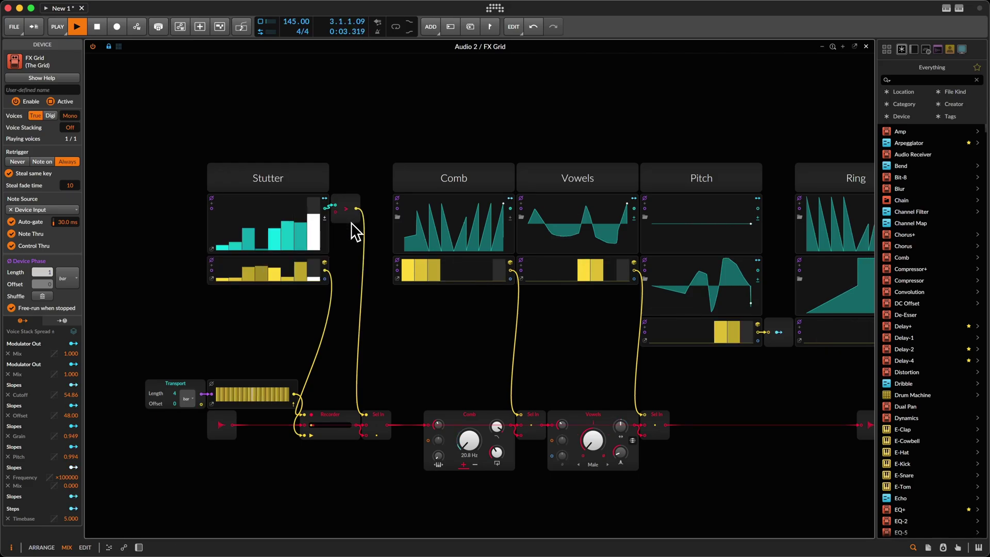
# - Set the two active trigger steps of the Pitch effect to zero
pyautogui.hscroll(5, 453, 276)
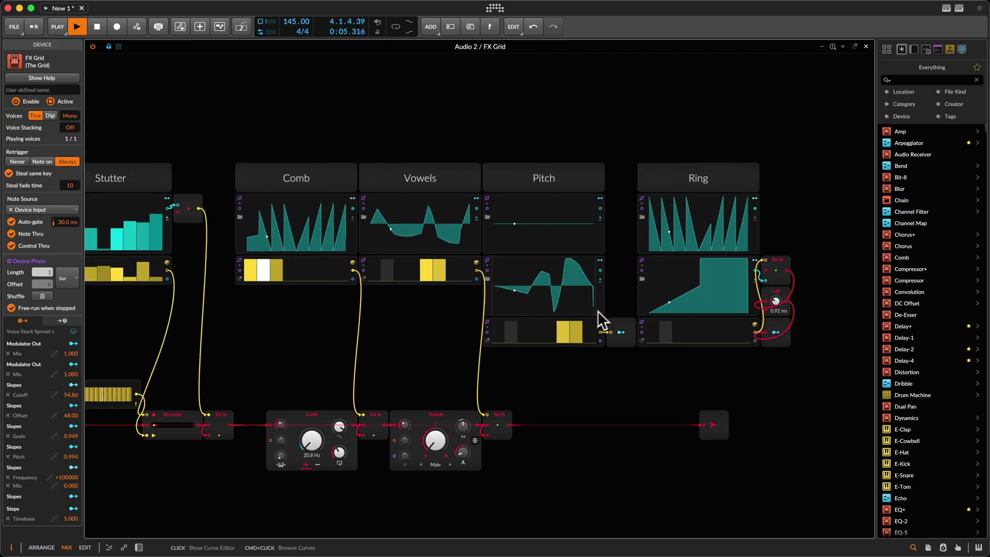
pyautogui.moveTo(578, 324); pyautogui.dragTo(579, 344)
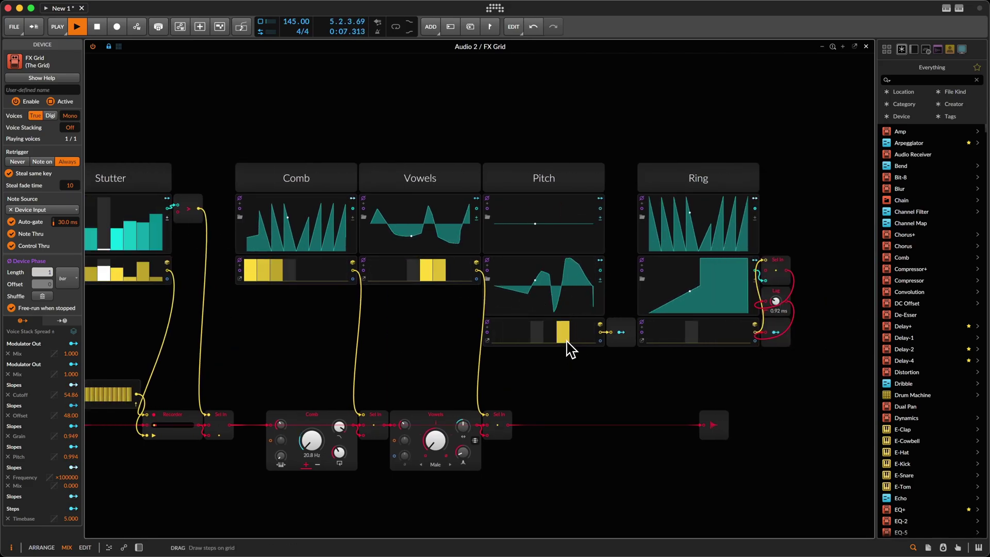
pyautogui.click(565, 342)
# - Set the first three Comb trigger steps to zero and redraw the second and third lower Stutter steps
pyautogui.hscroll(-4, 337, 276)
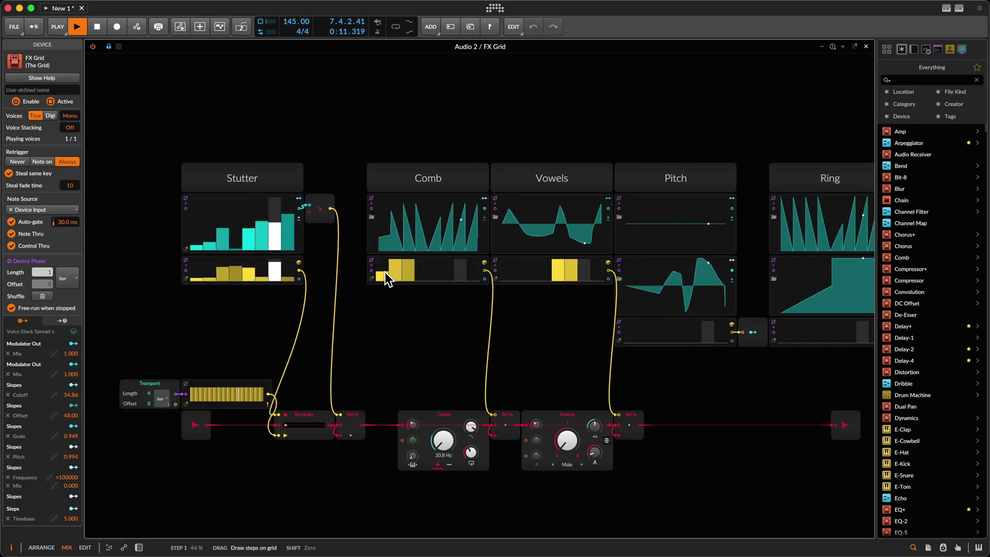
pyautogui.moveTo(389, 273); pyautogui.dragTo(422, 304)
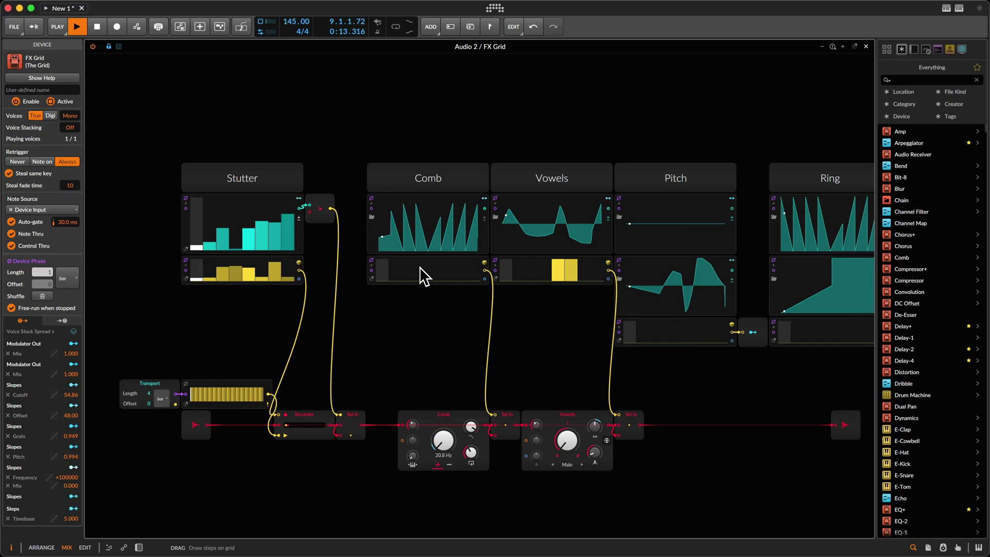
pyautogui.moveTo(223, 275); pyautogui.dragTo(206, 279)
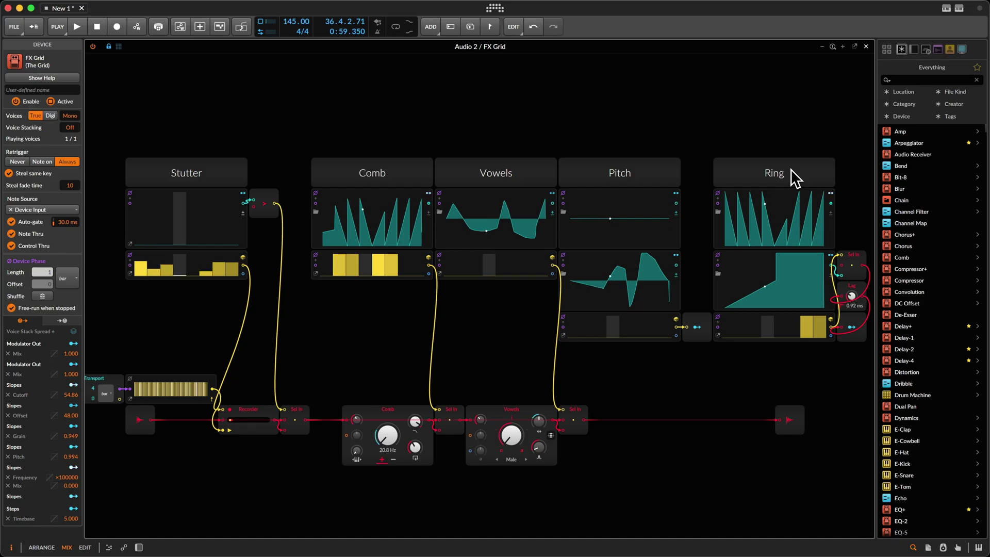
# - Try shifting the fourth peak of the upper Ring curve between grid lines at 100 %, return it to its original position and close the curve editor
pyautogui.click(790, 212)
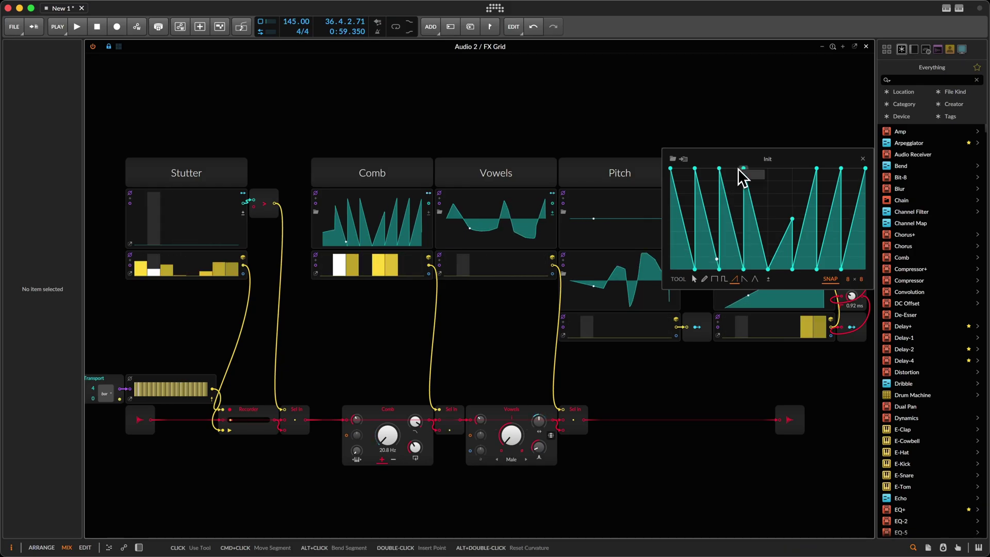
pyautogui.moveTo(744, 169); pyautogui.dragTo(757, 167)
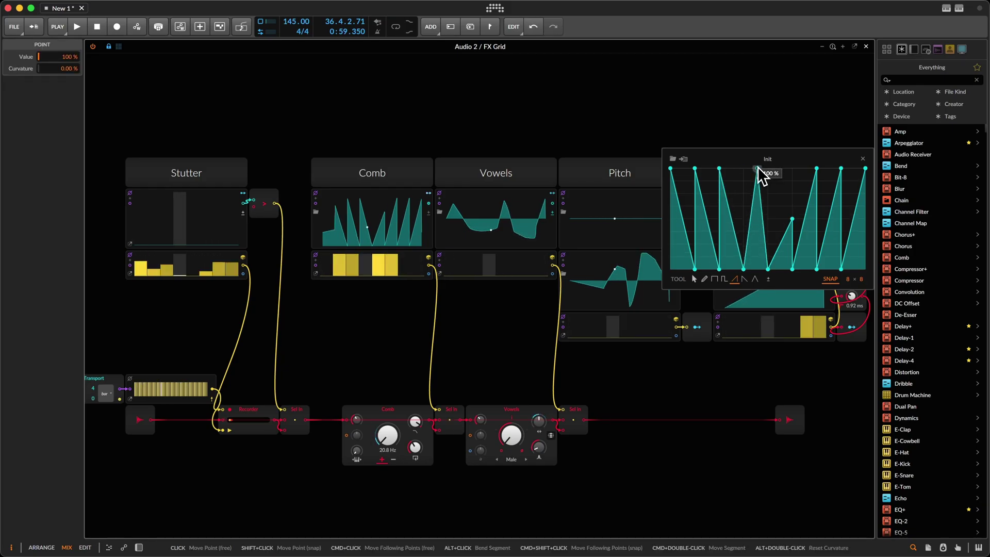
pyautogui.moveTo(757, 167); pyautogui.dragTo(742, 170)
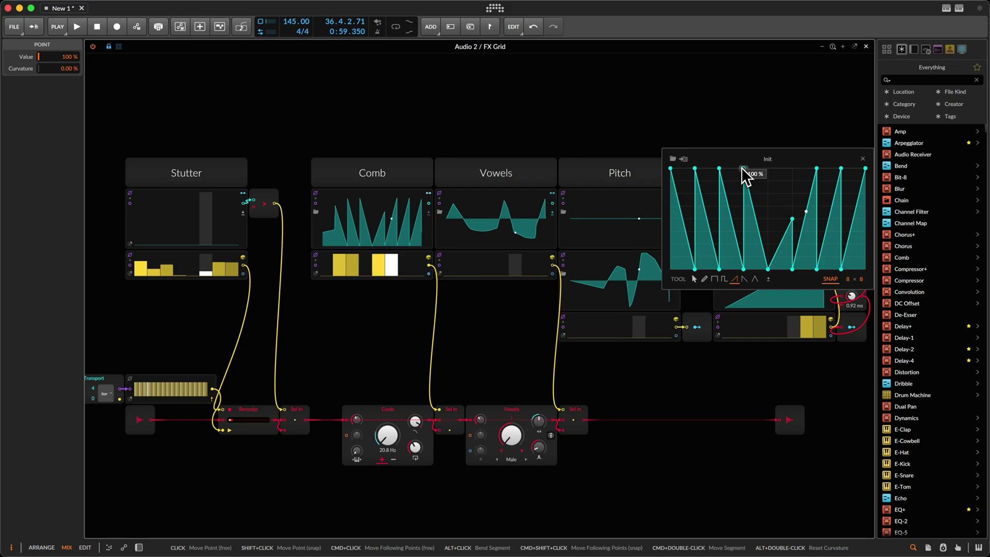
pyautogui.click(862, 158)
pyautogui.click(707, 119)
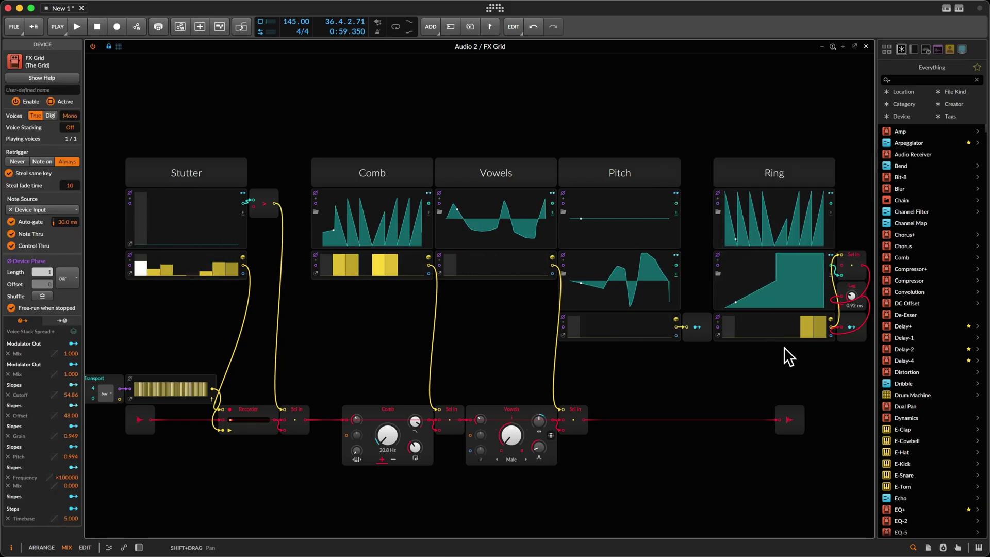